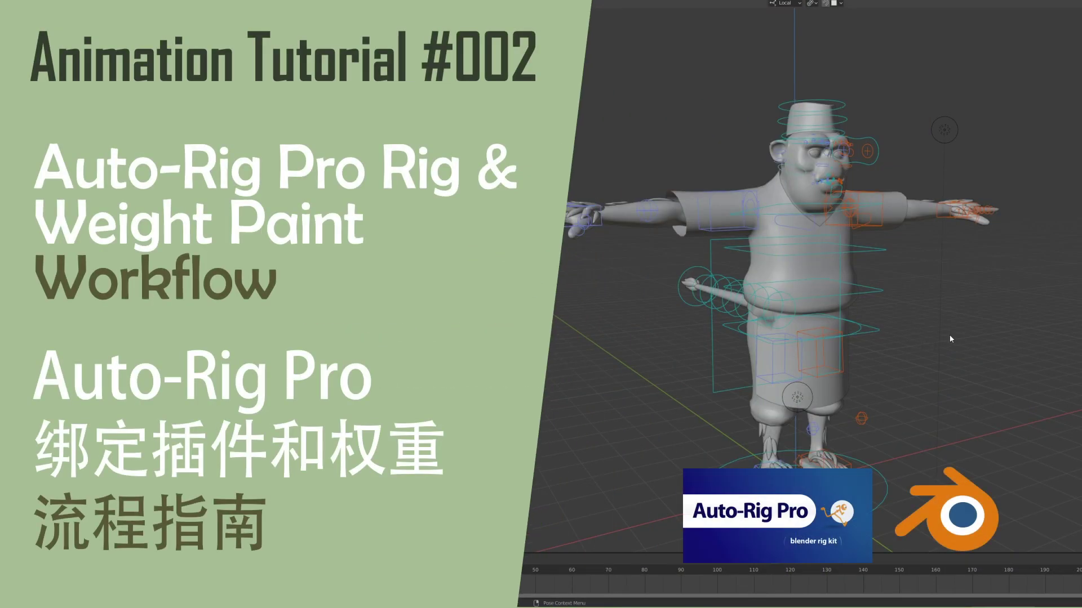
Orbit the viewport to look at the rigged monkey from behind.
middle_click_drag(484, 404, 888, 400)
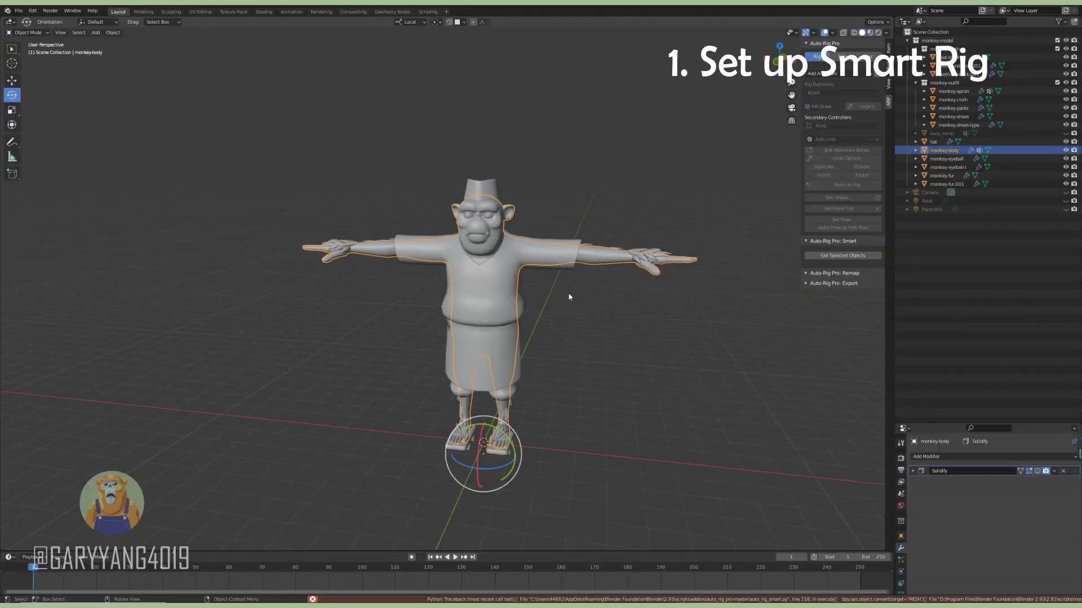
Select monkey-shoes with the body in front view and send both to Get Selected Objects.
left_click(505, 439, "shift")
middle_click_drag(501, 442, 553, 449)
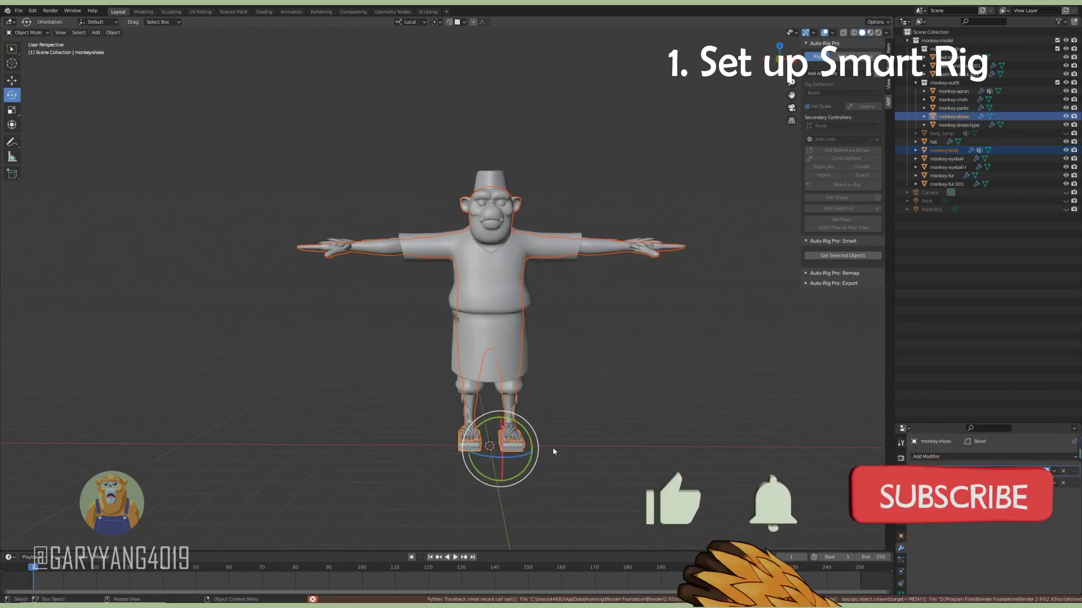
key("KP_1")
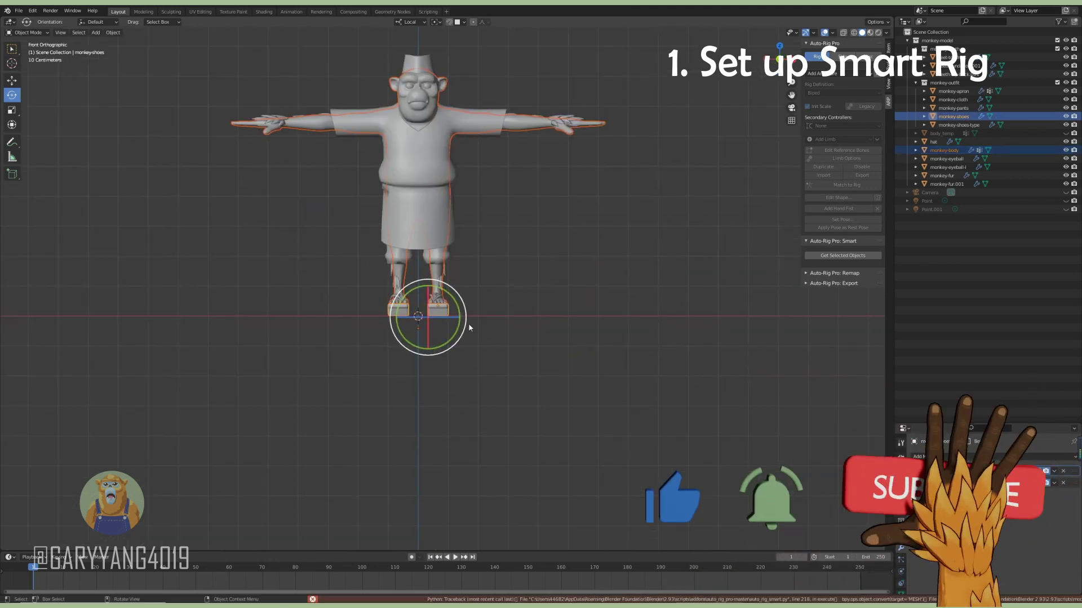
middle_click_drag(518, 379, 542, 400, "shift")
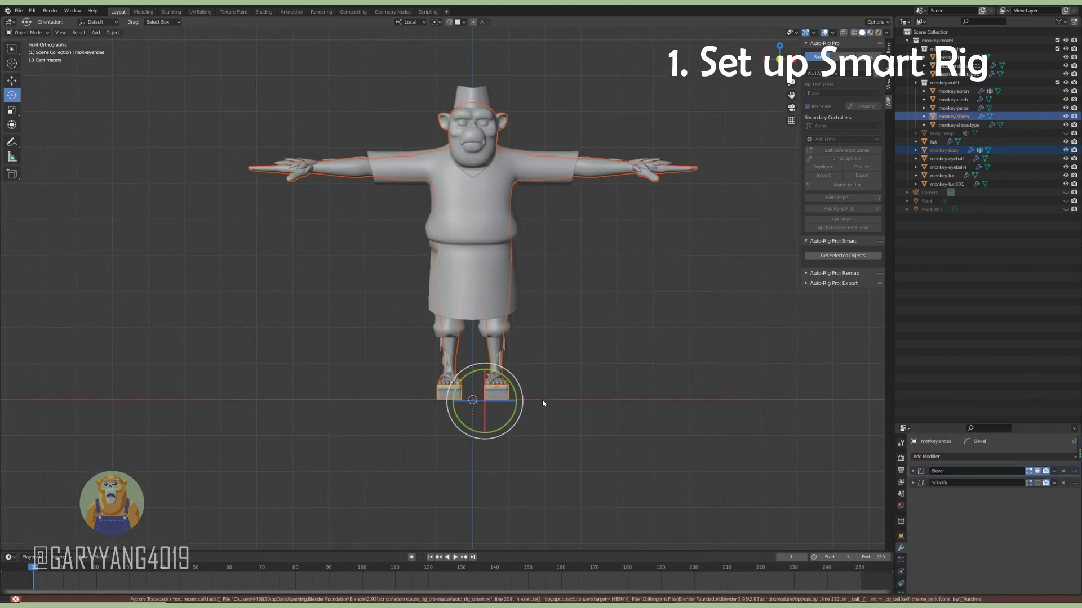
left_click(847, 257)
Confirm Full Body smart rigging and place the neck and ankle markers.
left_click(838, 283)
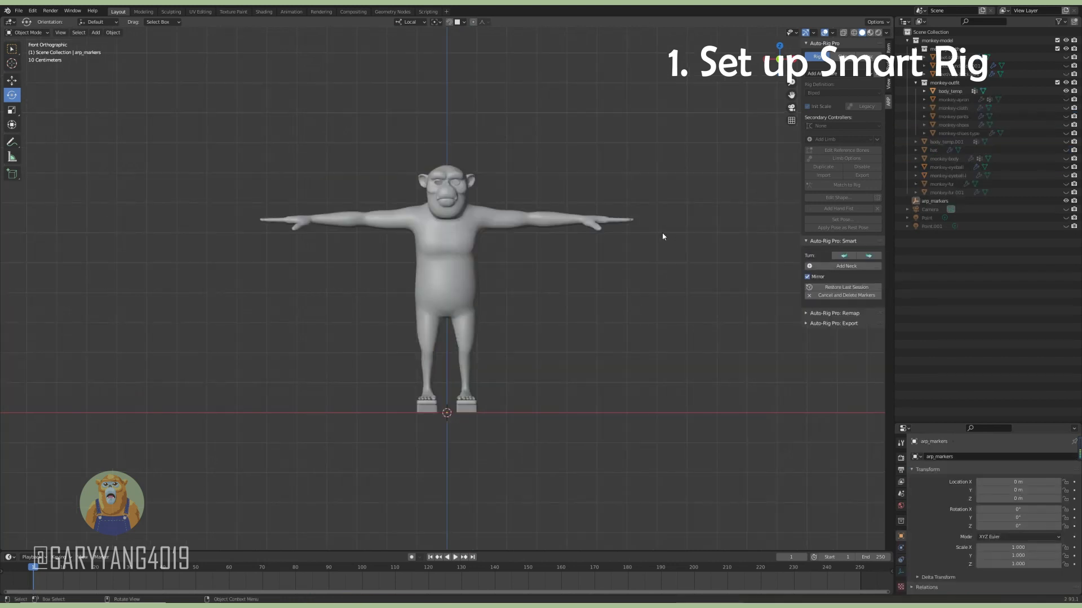
scroll(573, 265, "up", 2)
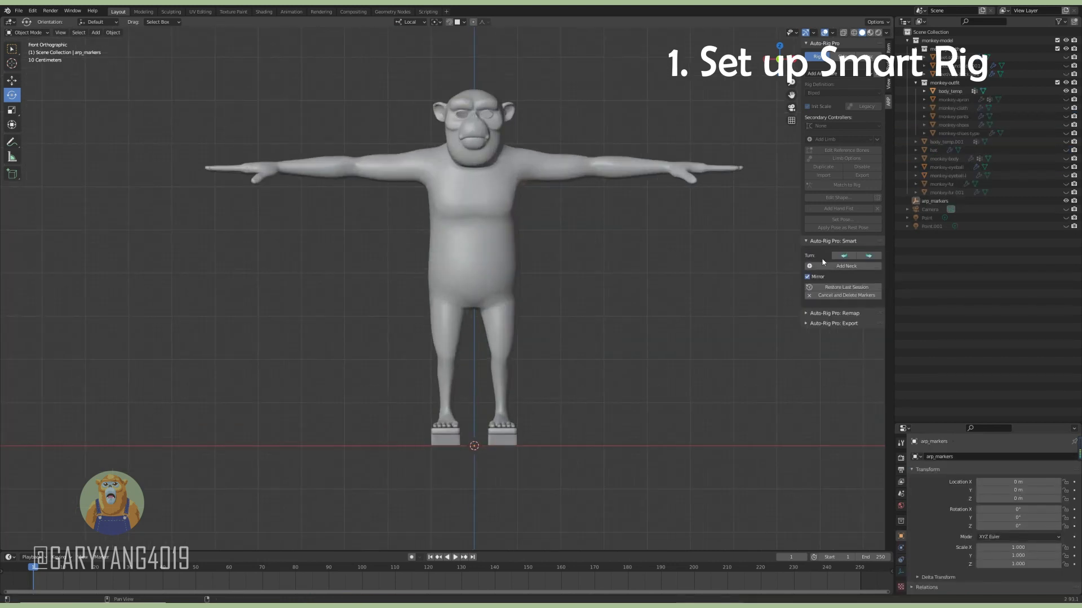
left_click(787, 263)
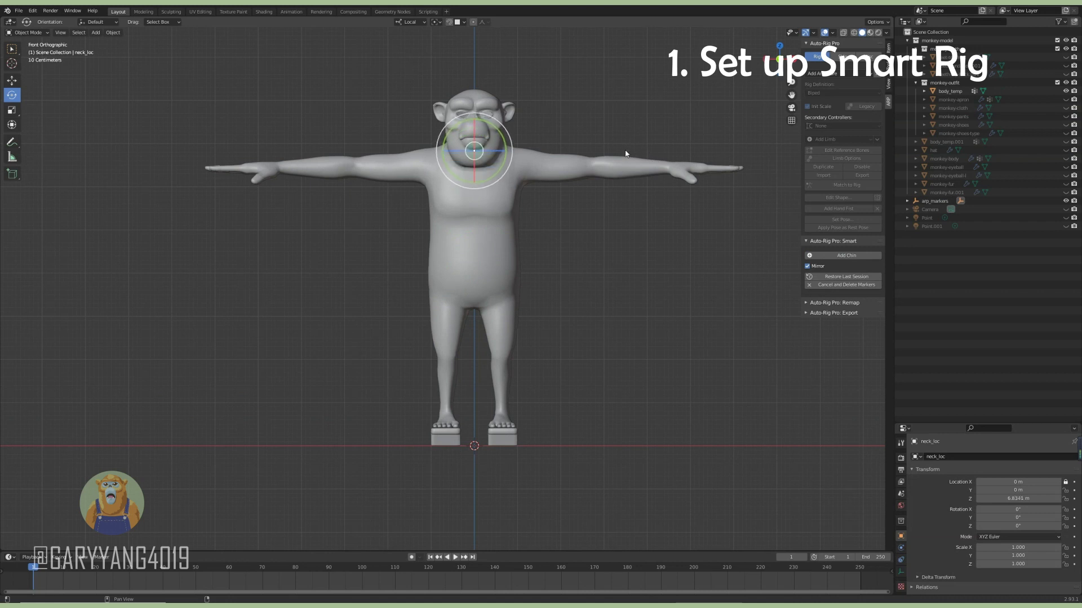
middle_click_drag(626, 154, 621, 184, "shift")
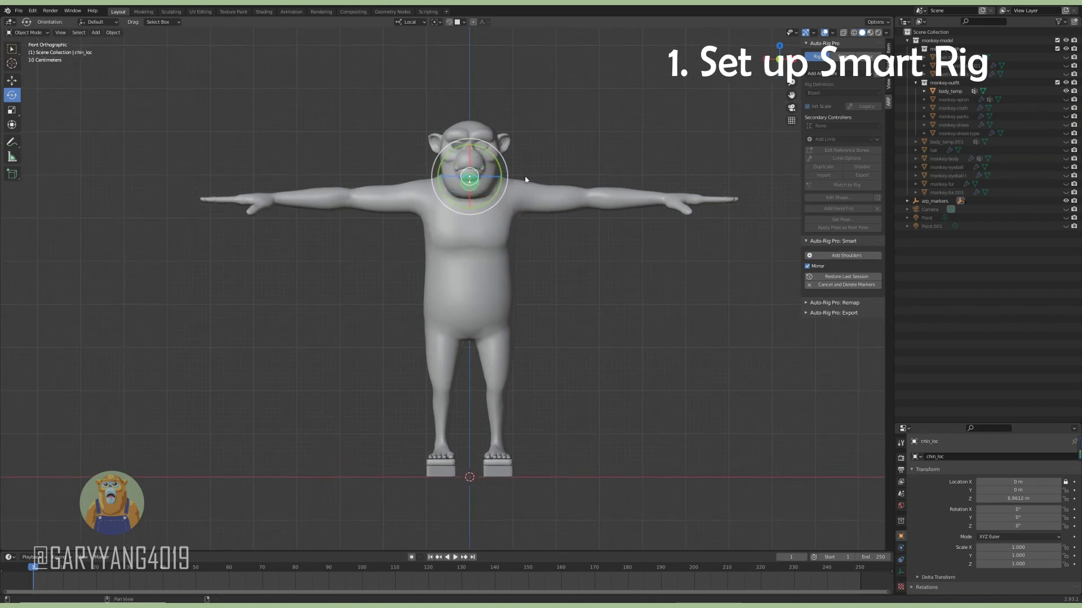
scroll(573, 235, "down", 1)
middle_click_drag(574, 234, 604, 266, "shift")
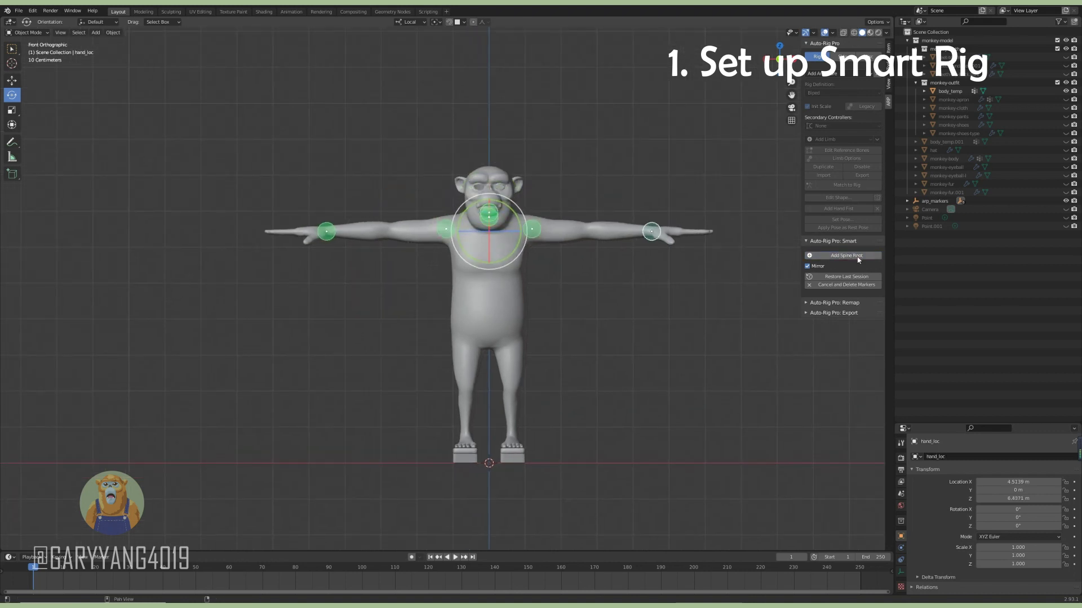
left_click(496, 437)
Check the wrist marker from a top view of the monkey.
scroll(539, 323, "up", 8)
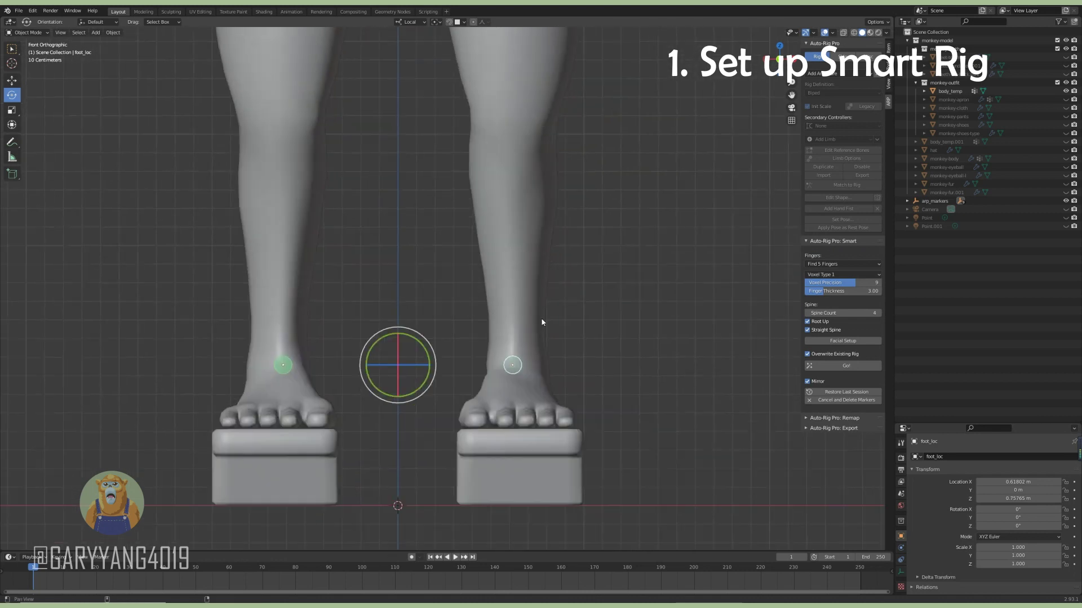
scroll(572, 331, "down", 10)
mouse_move(572, 331)
middle_mouse_down()
mouse_move(578, 346)
mouse_move(614, 265)
middle_mouse_up()
key("KP_7")
scroll(566, 317, "up", 5)
left_click(606, 254)
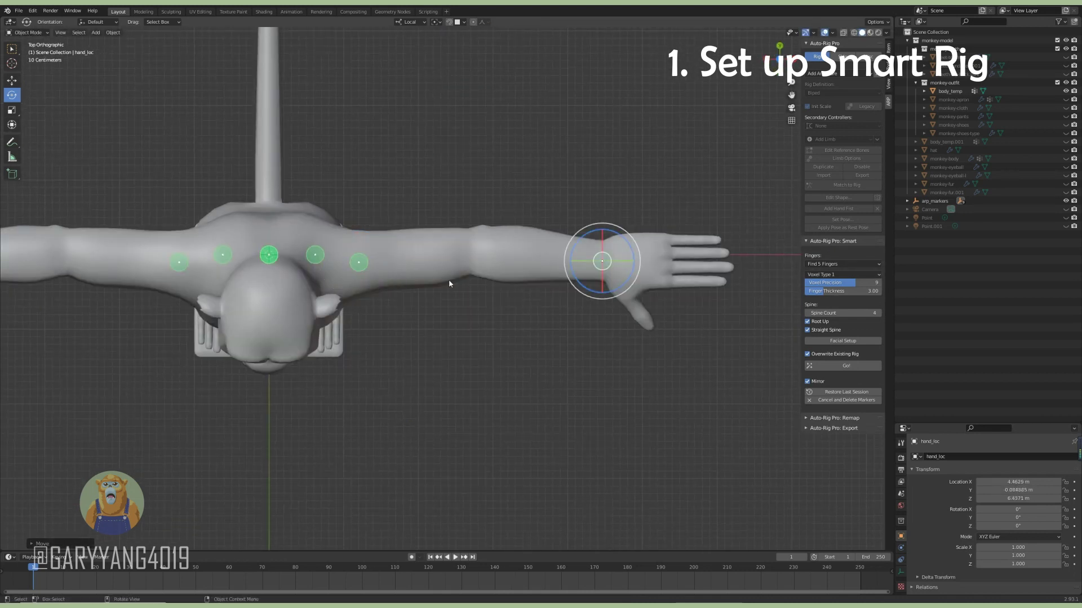
Move the neck and chin markers into place in right side view.
middle_click_drag(448, 280, 592, 279)
scroll(591, 279, "up", 3)
left_click(551, 212)
key("KP_3")
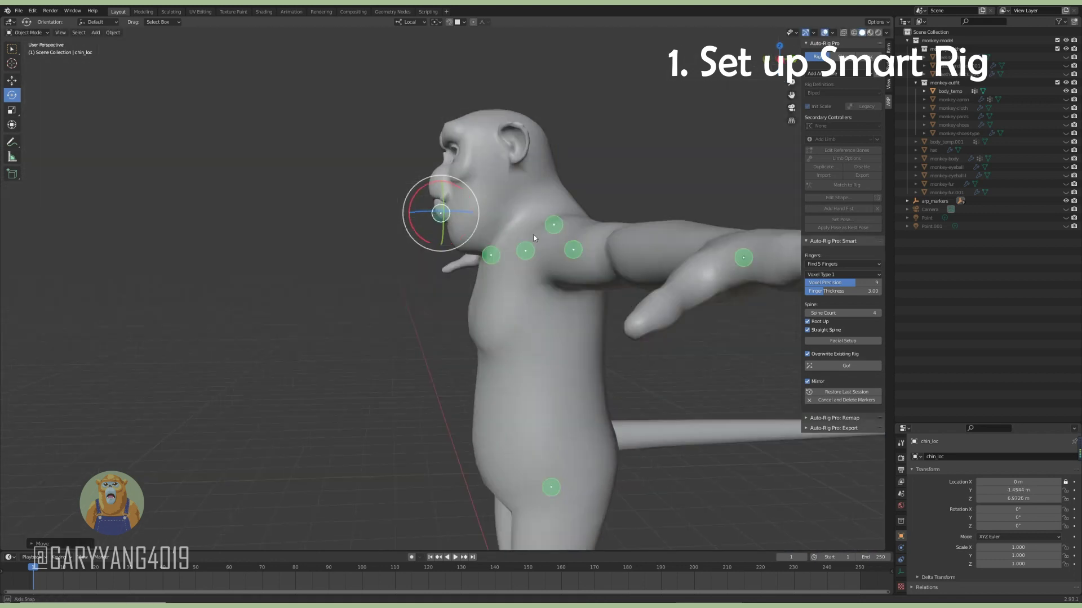
left_click(551, 229)
key("g")
left_click(591, 246)
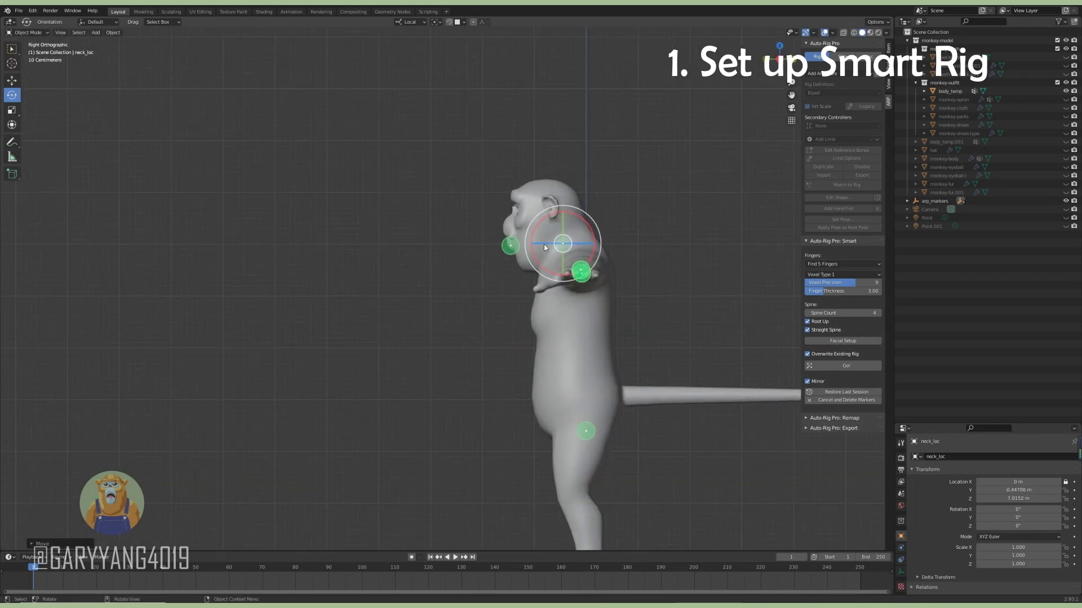
scroll(543, 245, "up", 3)
left_click(475, 224)
key("g")
left_click(504, 268)
Move the shoulder marker into place in front view.
key("KP_1")
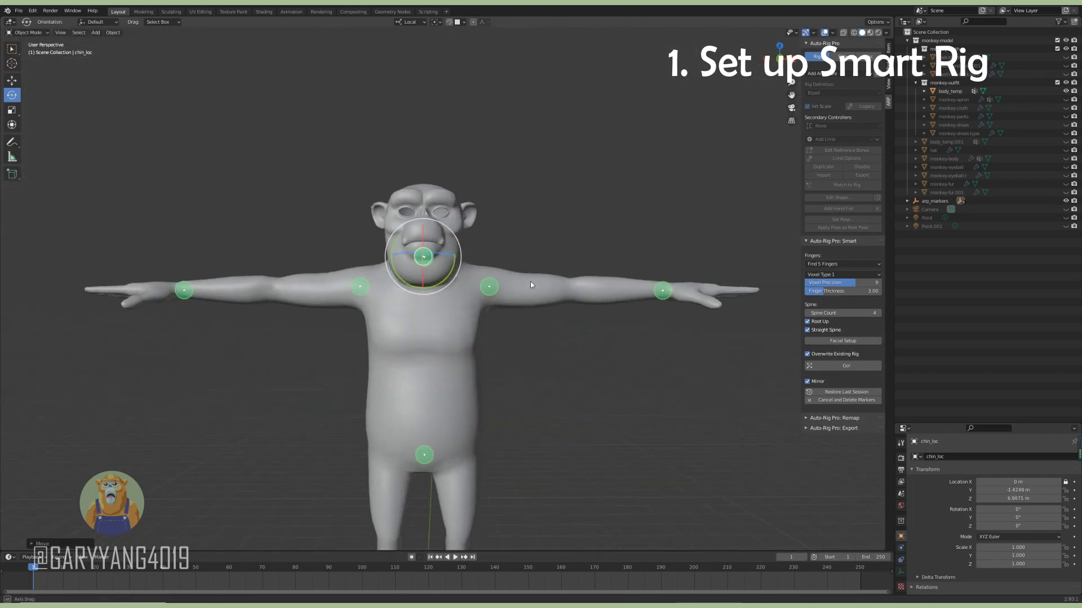
scroll(529, 281, "up", 3)
left_click(508, 251)
key("g")
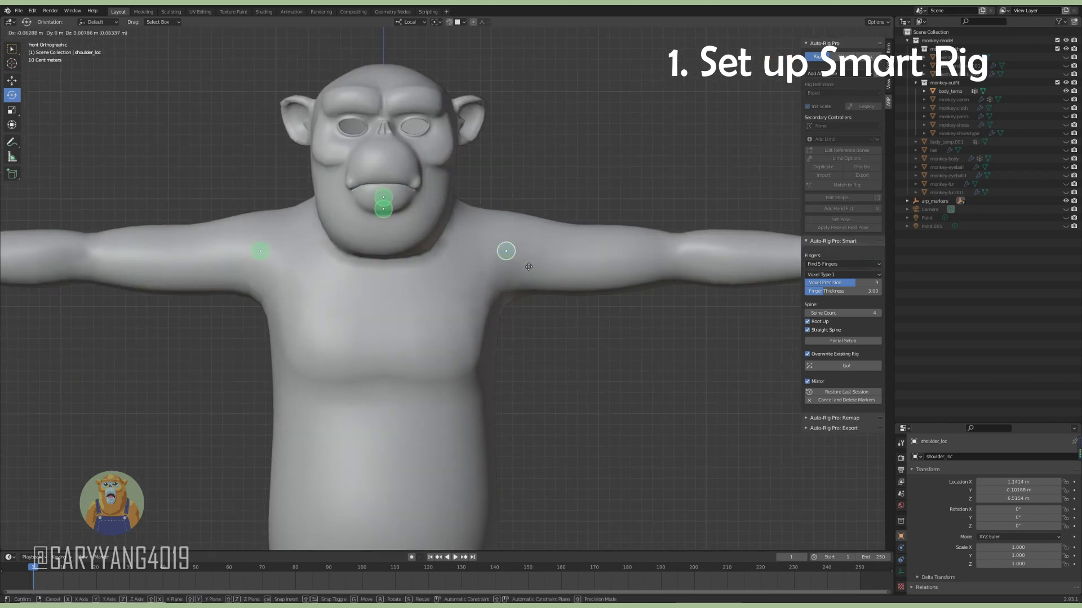
left_click(528, 267)
scroll(616, 293, "down", 3)
scroll(617, 333, "down", 3)
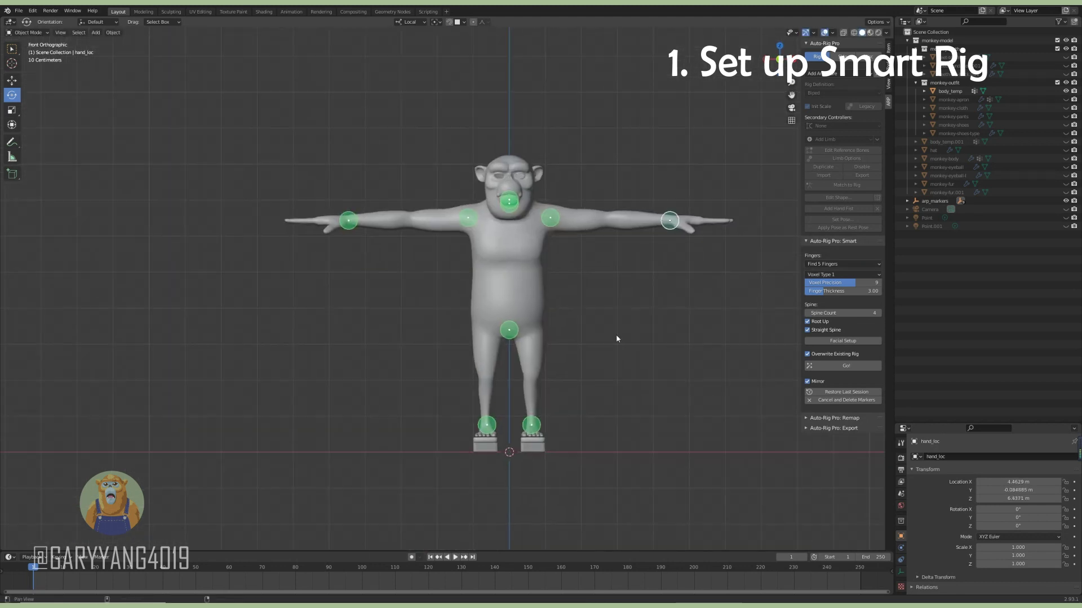
Start Facial Setup and scale the facial markers to fit the monkey's face.
left_click(855, 341)
scroll(610, 321, "down", 4)
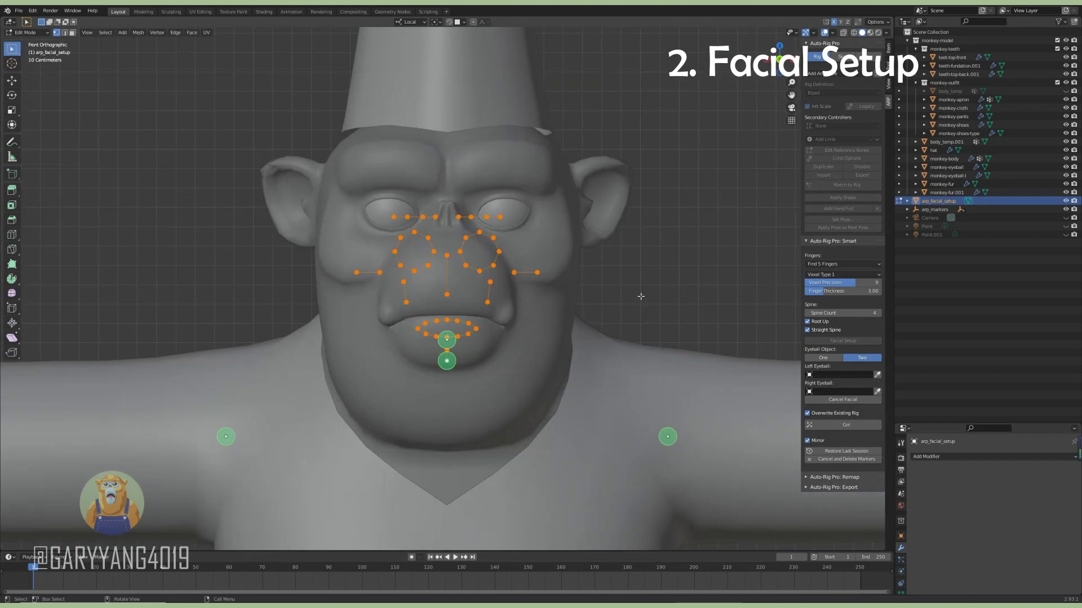
scroll(627, 318, "down", 2)
key("s")
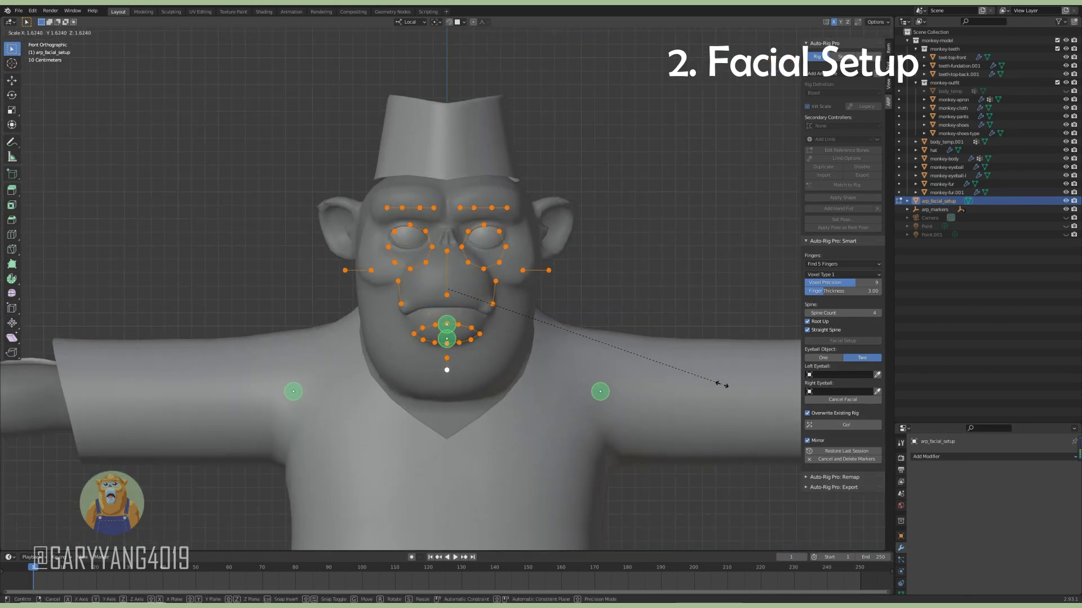
left_click(735, 395)
scroll(658, 327, "up", 1)
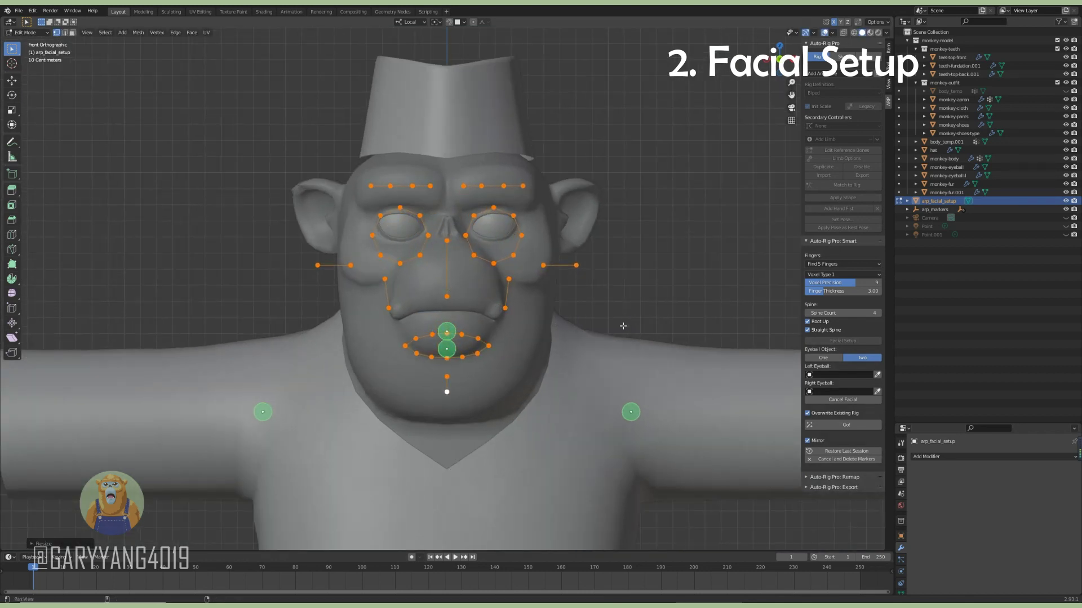
scroll(609, 357, "up", 2)
Move and resize the right-hand eye ring down onto the eye.
left_click(557, 308)
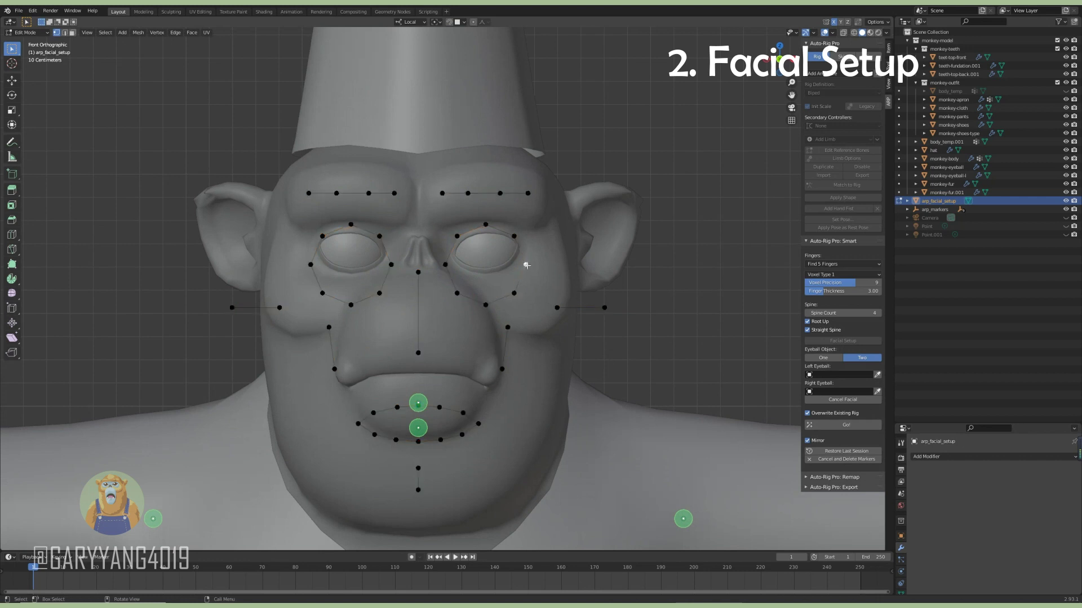
scroll(526, 265, "up", 1)
scroll(526, 265, "up", 1)
key("g")
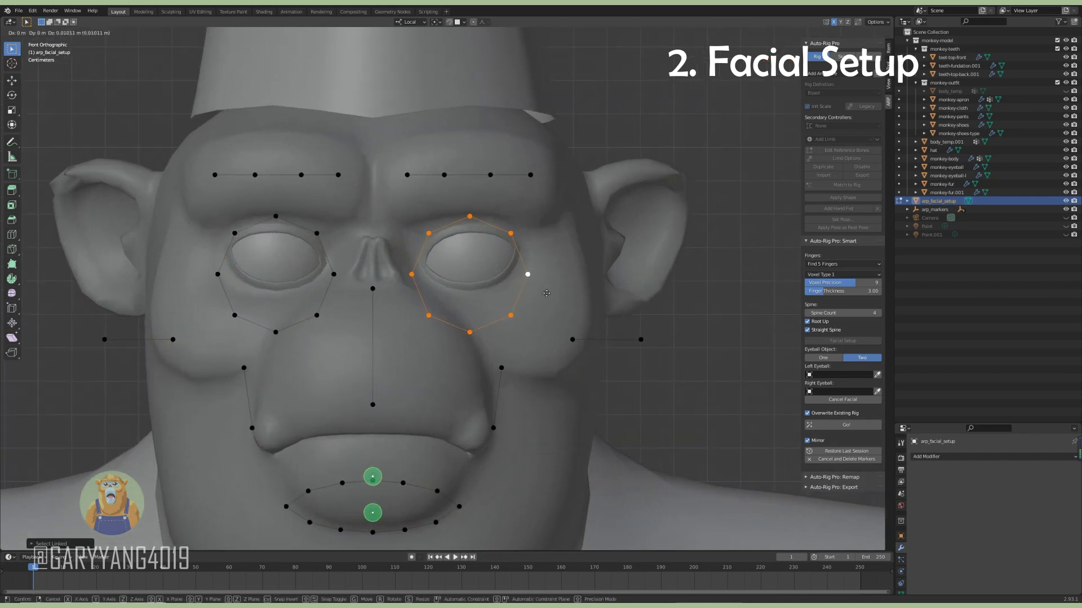
key("s")
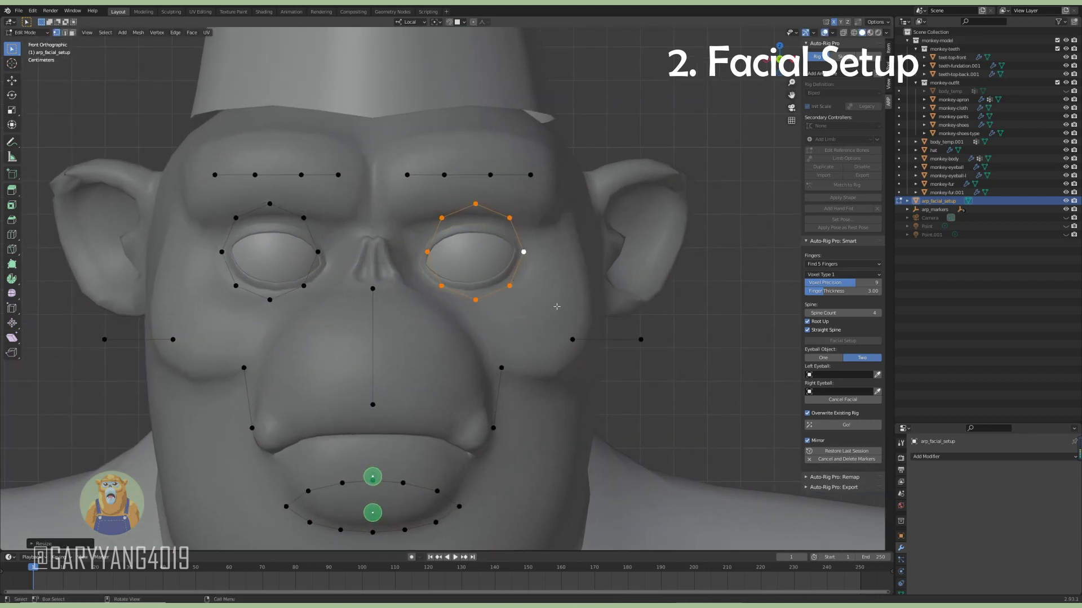
left_click(555, 310)
scroll(550, 310, "up", 2)
key("g")
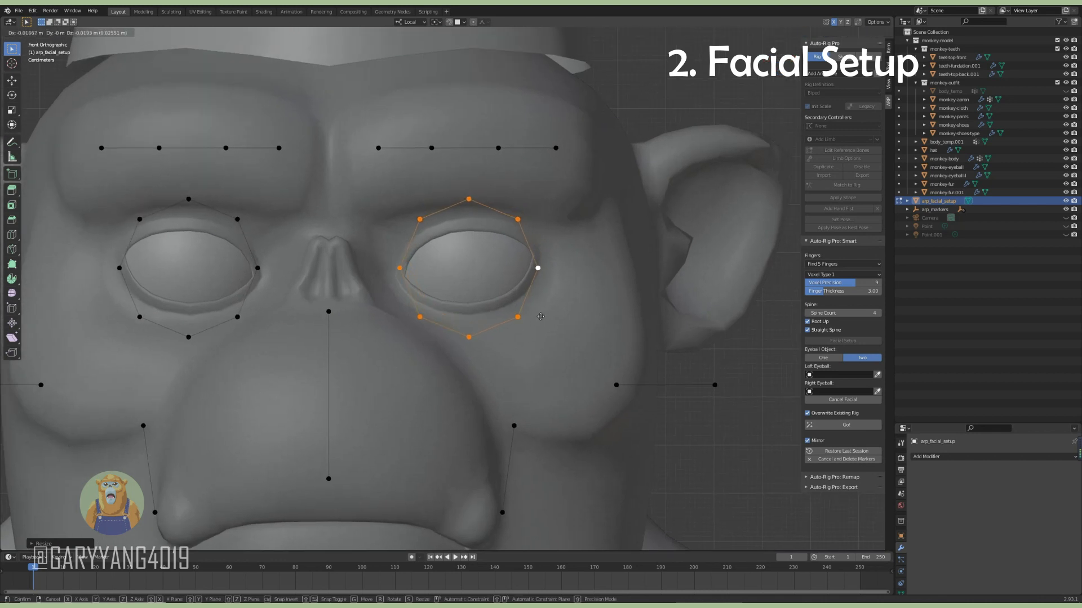
left_click(540, 319)
key("s")
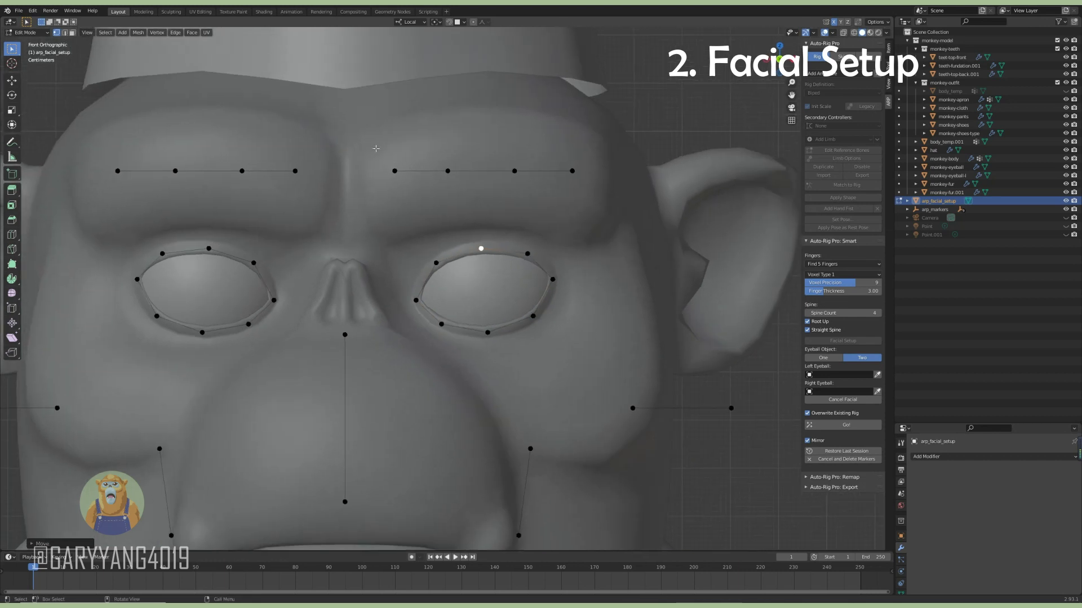
Select an inner brow marker, then lift the whole lip marker loop onto the mouth.
left_click(454, 183)
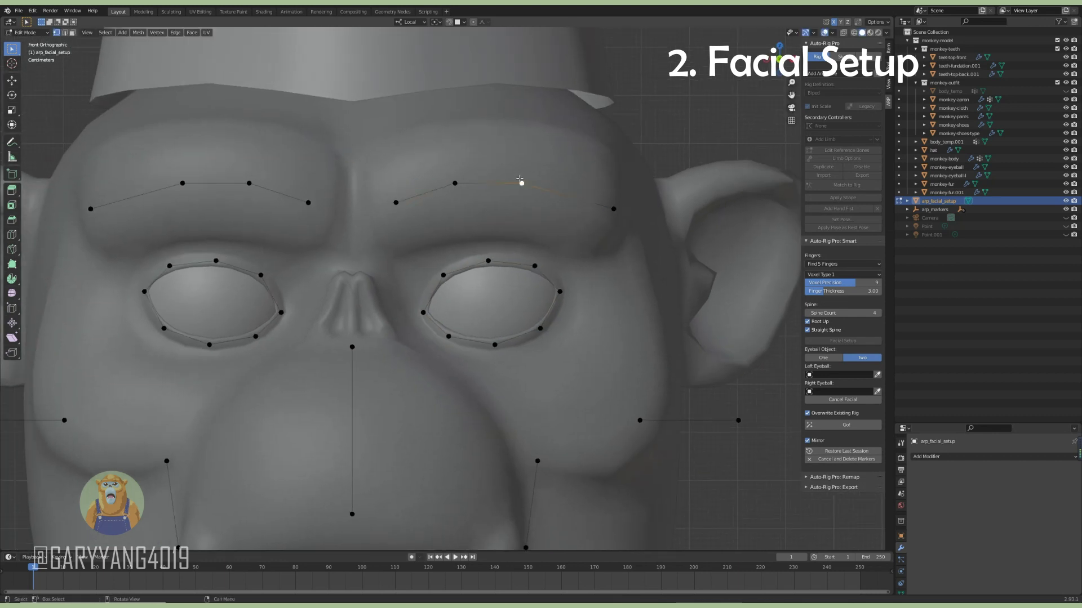
scroll(370, 263, "down", 2)
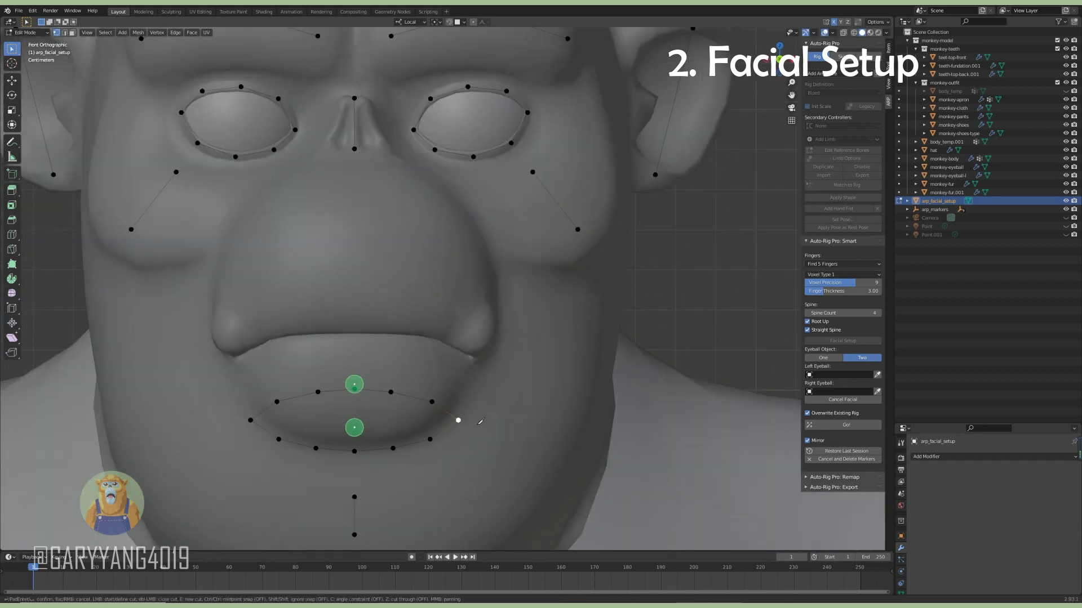
key("ctrl+l")
key("g")
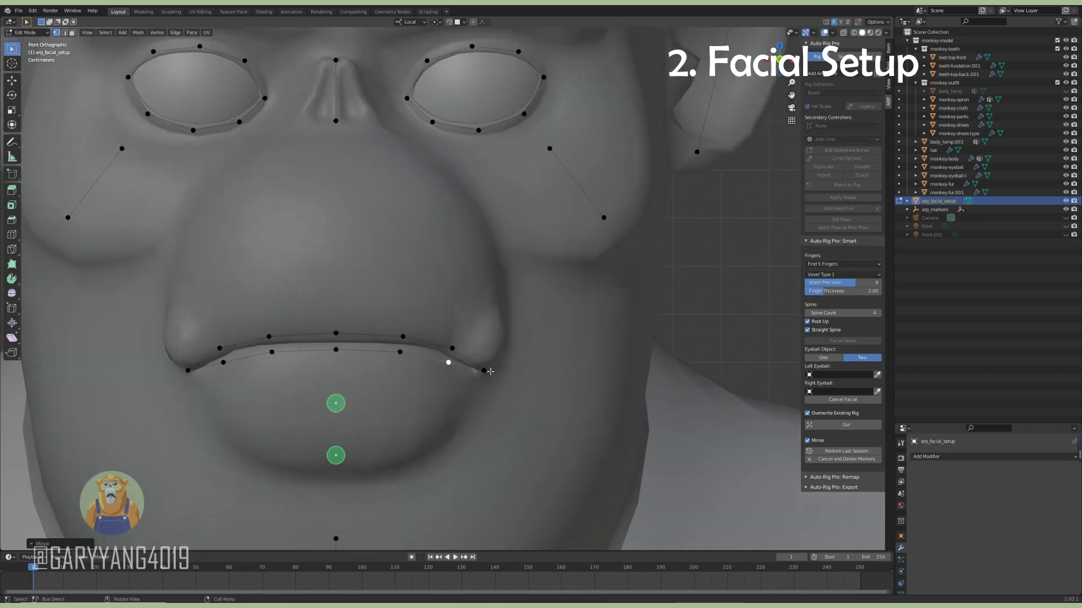
scroll(401, 404, "down", 4)
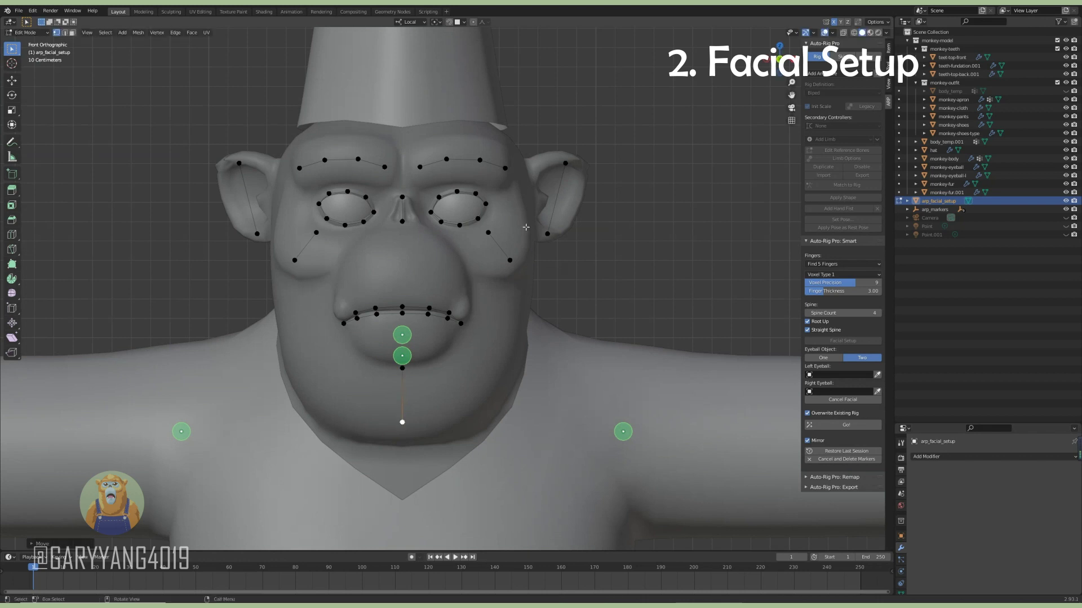
Push the lip and brow facial markers back in depth onto the face in side view.
key("KP_3")
middle_click_drag(542, 266, 596, 277)
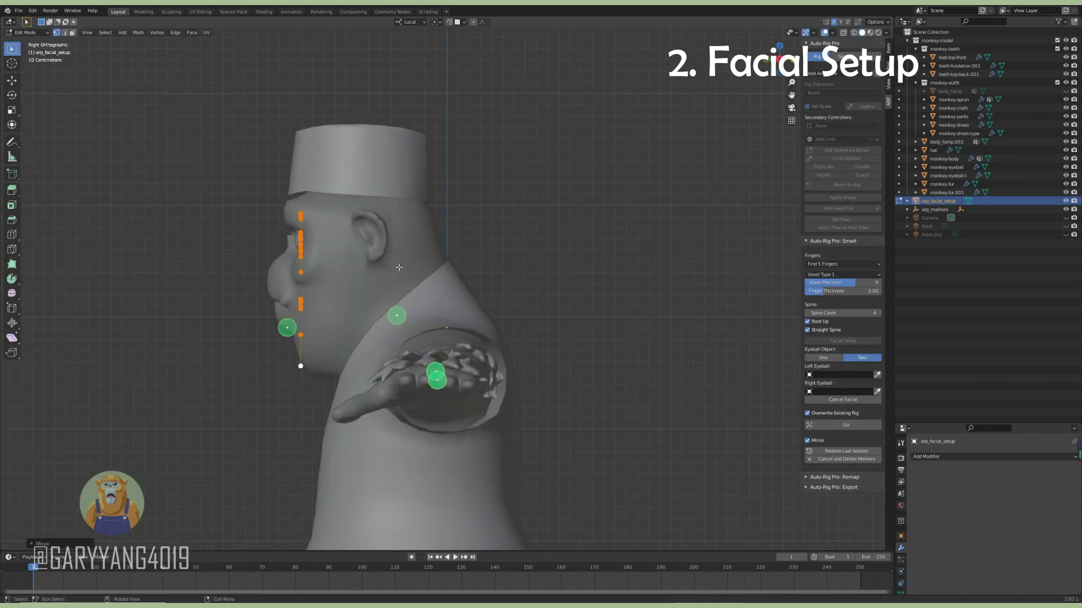
key("KP_3")
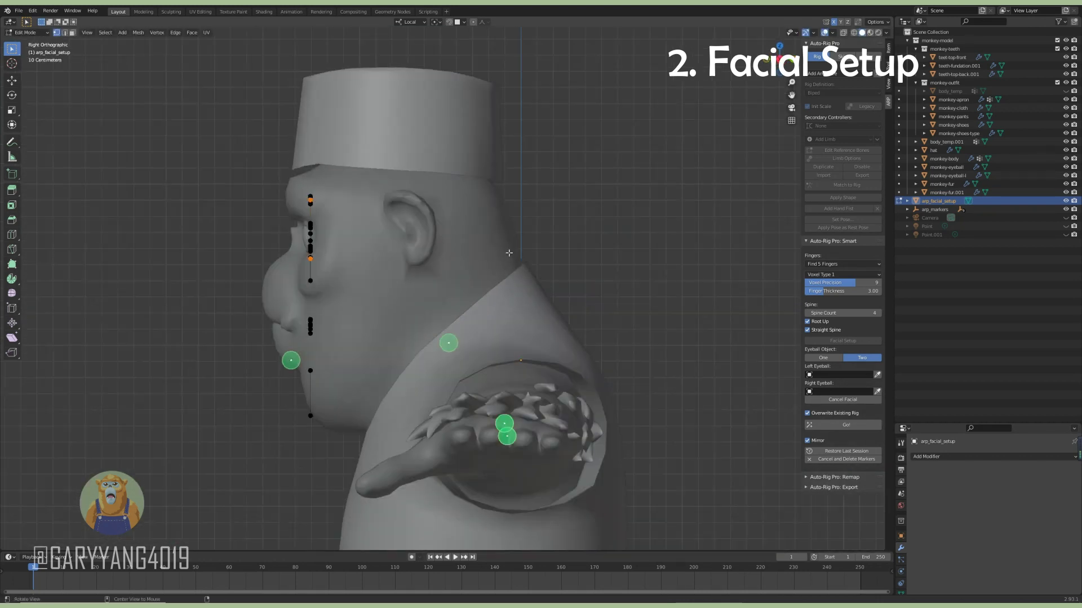
mouse_move(595, 276)
middle_mouse_down()
mouse_move(451, 310)
mouse_move(507, 316)
mouse_move(393, 340)
mouse_move(435, 276)
middle_mouse_up()
scroll(451, 310, "down", 2)
left_click(439, 307, "alt")
key("KP_3")
scroll(393, 341, "up", 2)
scroll(435, 276, "down", 2)
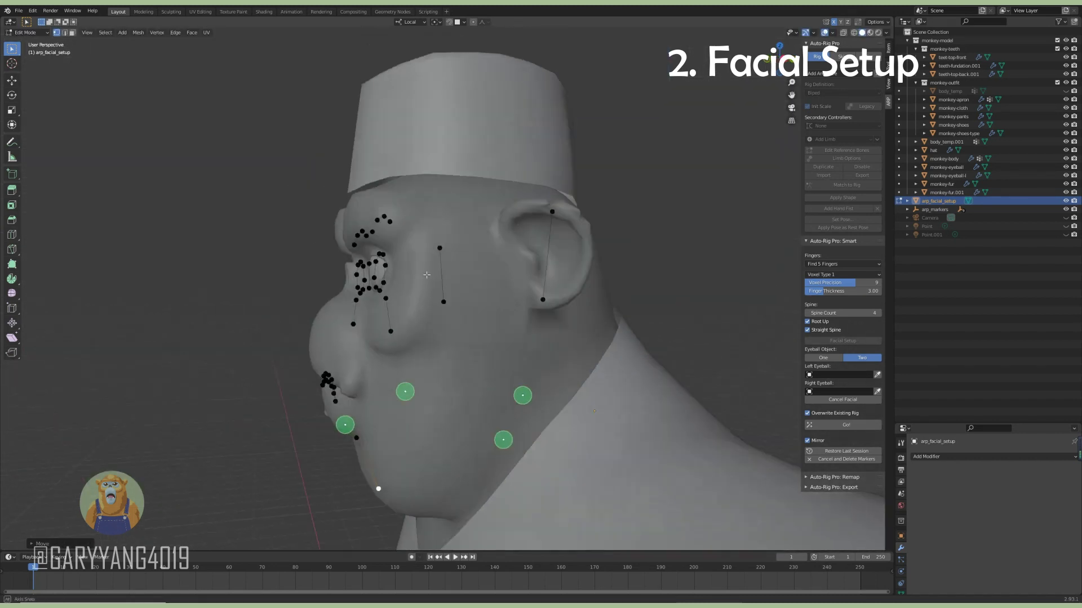
key("KP_3")
left_click_drag(326, 198, 422, 246)
middle_click_drag(423, 246, 515, 247)
Leave Edit Mode and assign monkey-eyeball-l and monkey-eyeball as the left and right eyeballs.
key("Tab")
scroll(496, 255, "down", 2)
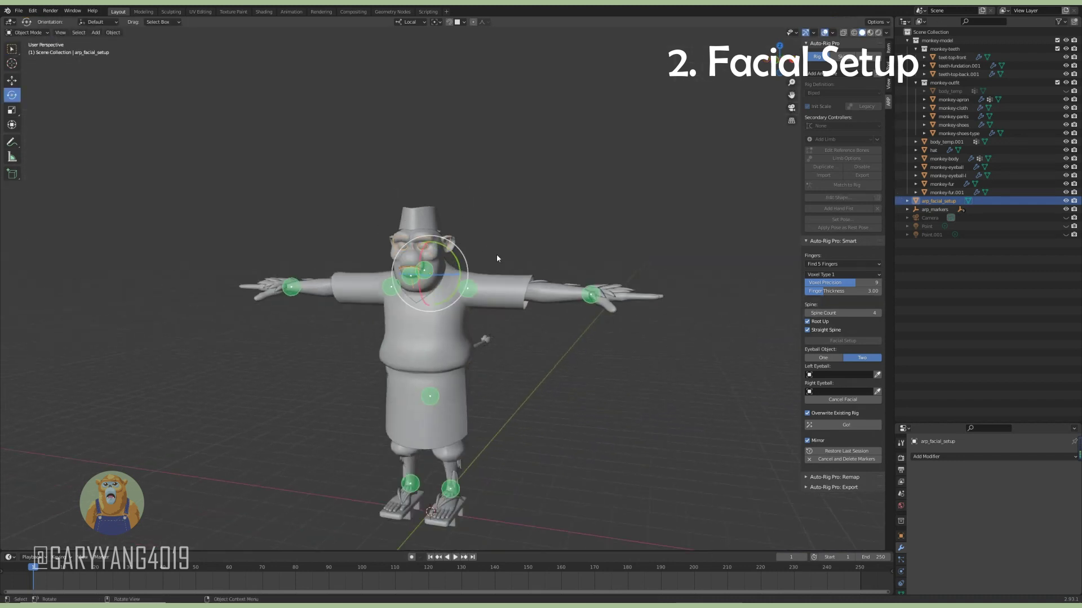
scroll(648, 292, "up", 4)
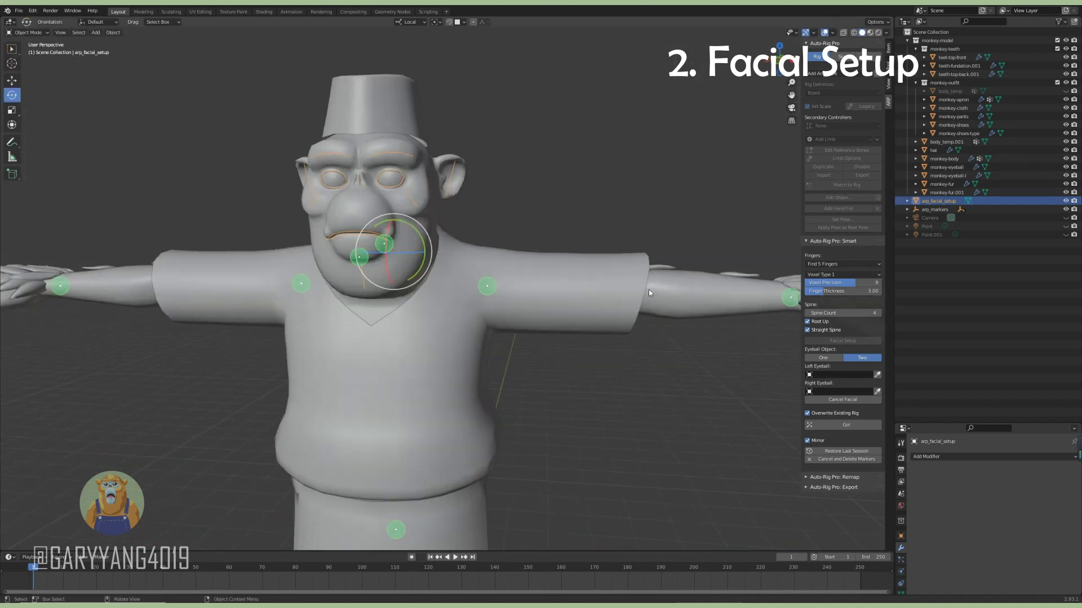
left_click(390, 180)
mouse_move(389, 180)
middle_mouse_down()
mouse_move(519, 233)
mouse_move(595, 224)
mouse_move(592, 249)
middle_mouse_up()
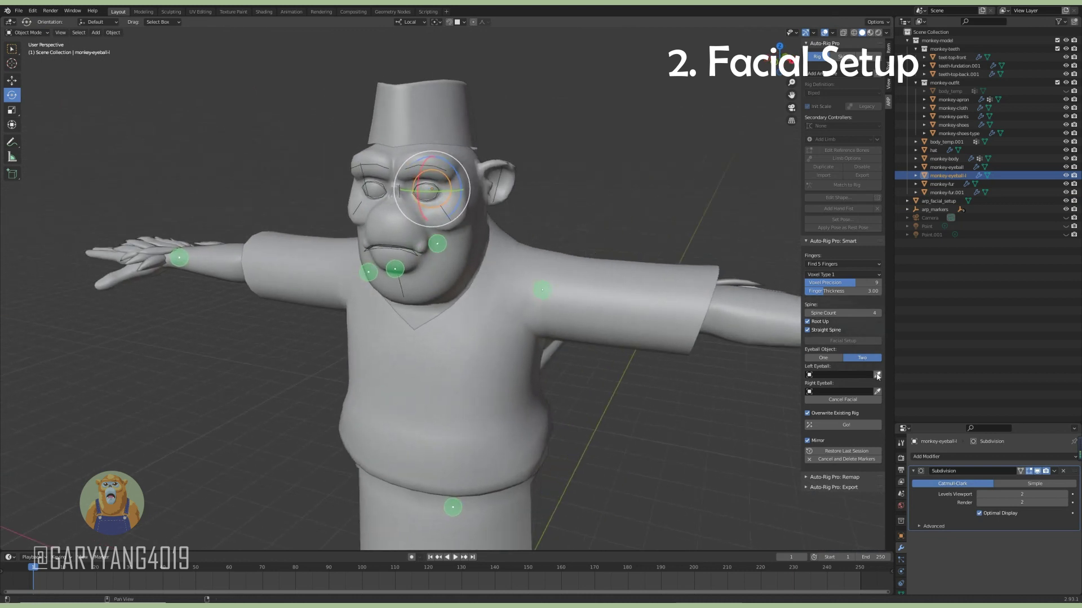
left_click(375, 192)
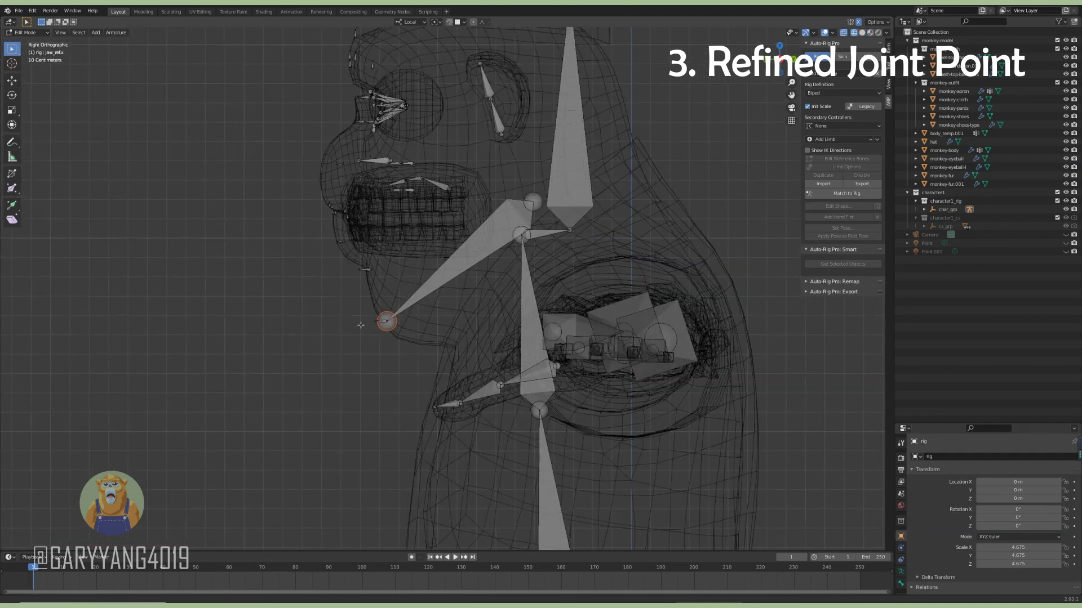
Move the jaw_ref.x and head_ref.x joints to fit the side profile.
middle_click_drag(361, 325, 394, 316)
key("g")
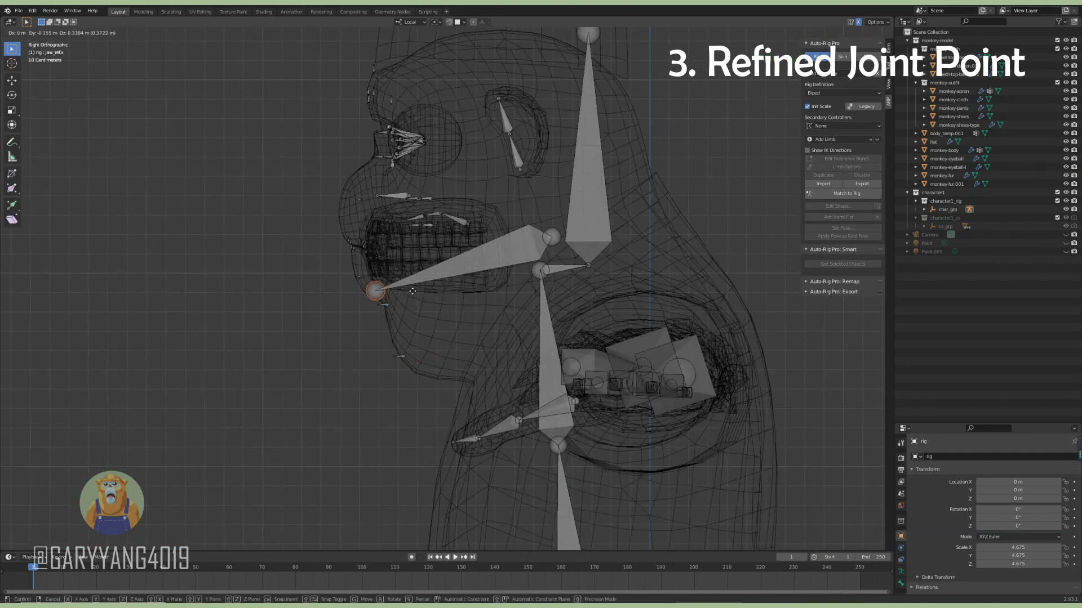
left_click(413, 291)
left_click(546, 242)
key("g")
left_click(530, 259)
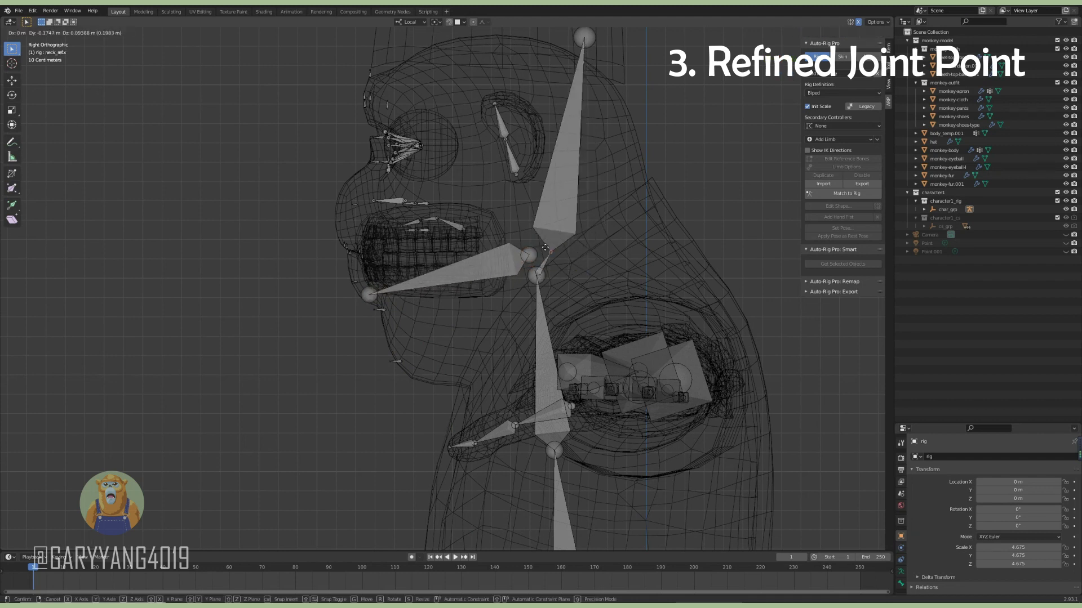
Move the neck_ref.x joint into place.
scroll(530, 259, "down", 3)
scroll(528, 213, "up", 3)
scroll(528, 214, "down", 3)
left_click(528, 213)
key("g")
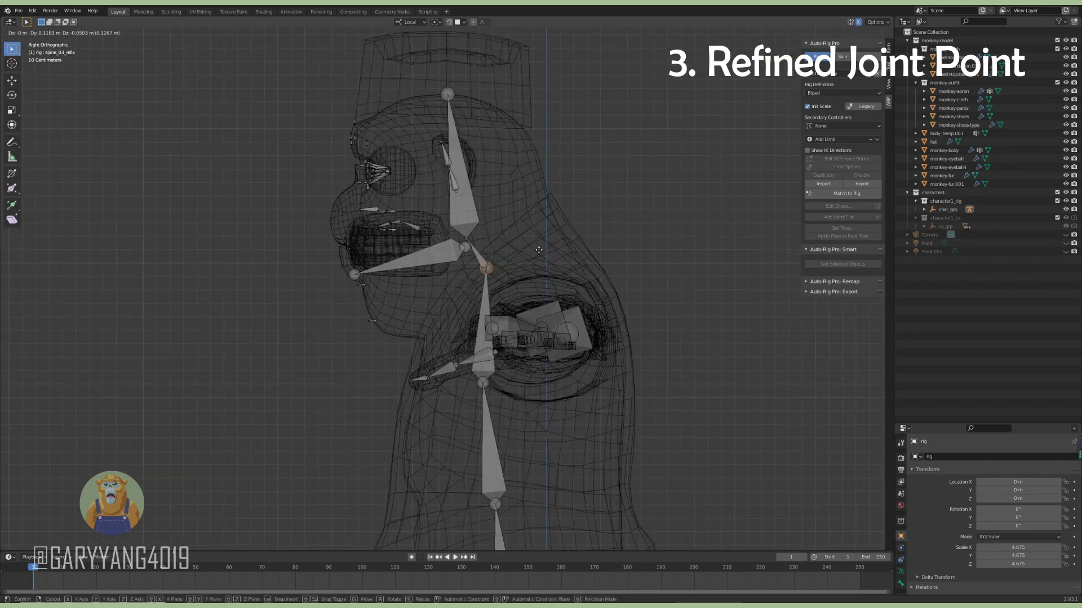
scroll(485, 218, "up", 3)
left_click(485, 218)
scroll(485, 218, "down", 1)
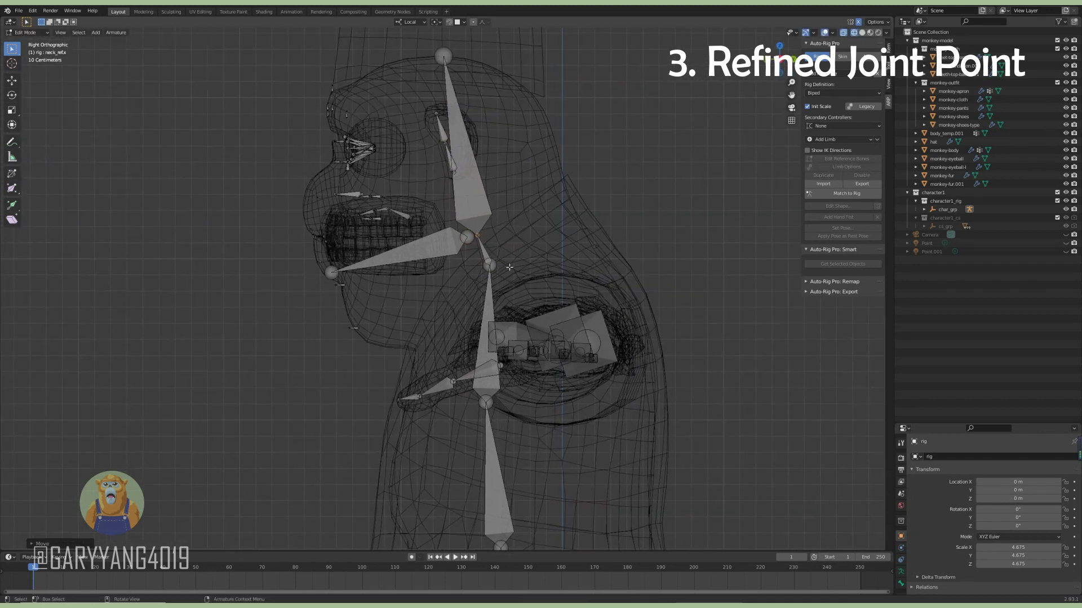
scroll(477, 228, "down", 2)
Inspect the rigged face from the front in solid shading.
mouse_move(477, 228)
middle_mouse_down()
mouse_move(540, 244)
mouse_move(501, 271)
mouse_move(489, 298)
mouse_move(572, 256)
mouse_move(586, 293)
middle_mouse_up()
scroll(501, 270, "up", 3)
key("shift+z")
scroll(489, 298, "up", 3)
scroll(500, 297, "down", 5)
scroll(492, 294, "up", 4)
scroll(571, 257, "up", 4)
scroll(571, 256, "down", 5)
Select the tongue bone chain and raise the tongue joint along Z.
left_click(537, 320)
scroll(538, 320, "up", 2)
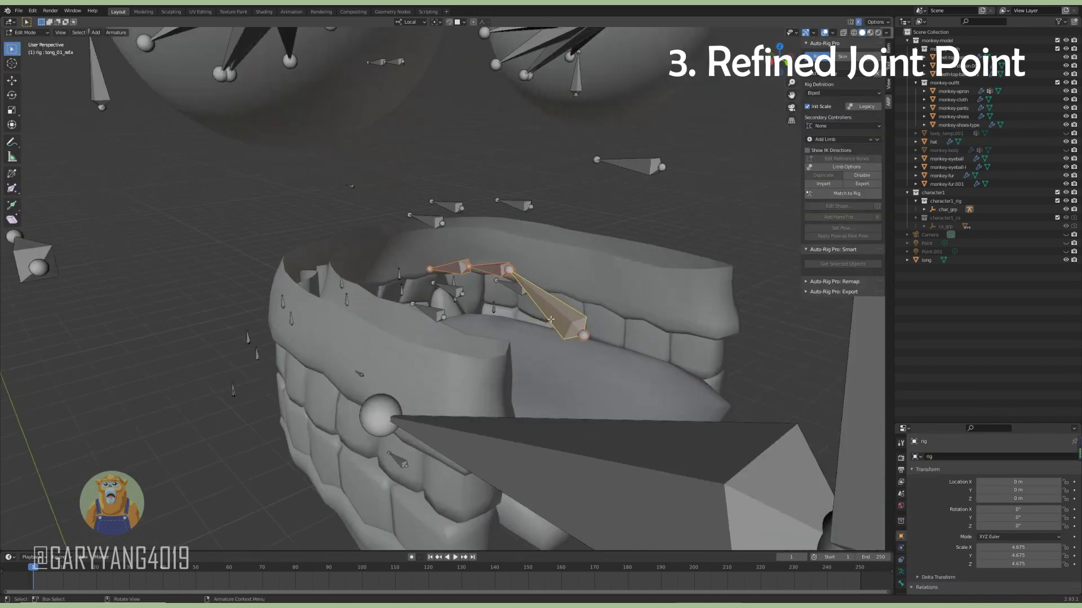
left_click(11, 80)
mouse_move(395, 254)
middle_mouse_down()
mouse_move(405, 249)
mouse_move(545, 326)
mouse_move(503, 331)
middle_mouse_up()
key("g")
key("z")
left_click(404, 259)
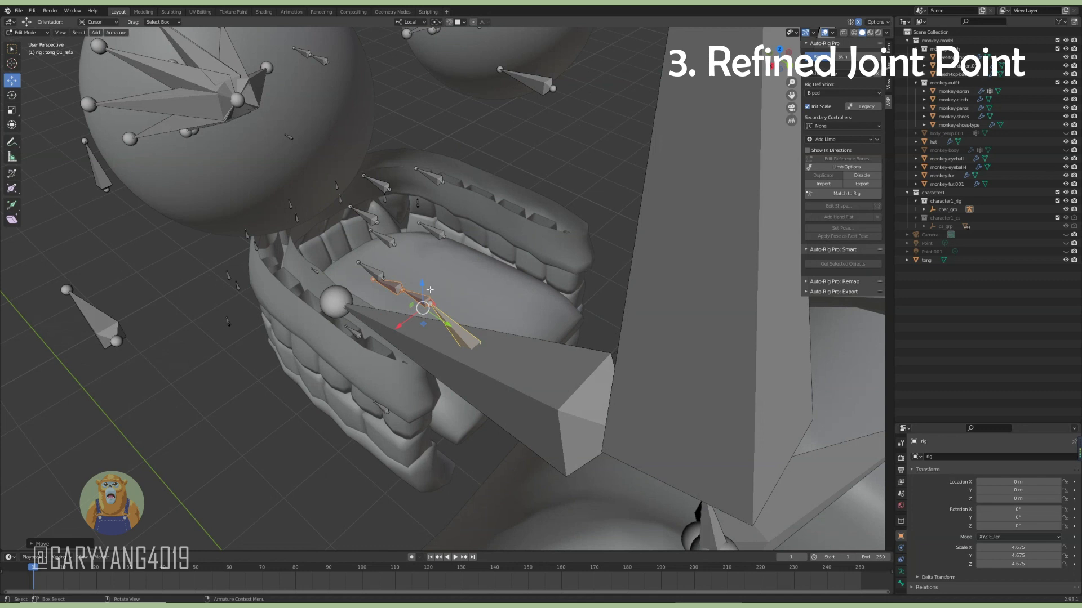
Hide the teeth foundation, upper and lower teeth, and turn on X-ray.
key("Tab")
left_click(519, 221)
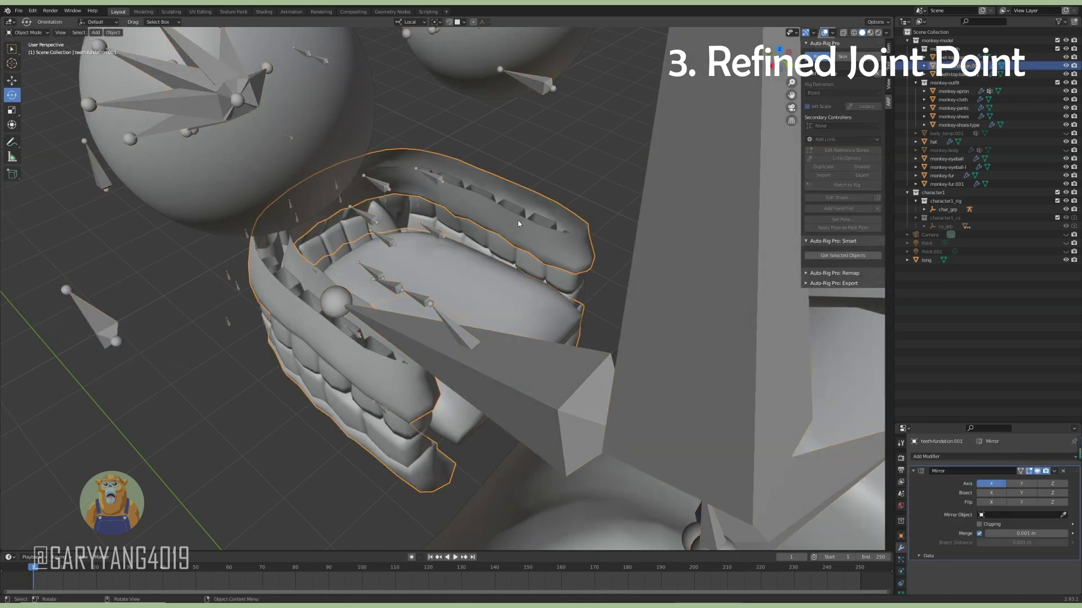
key("h")
left_click(518, 235)
key("h")
left_click(496, 249)
key("h")
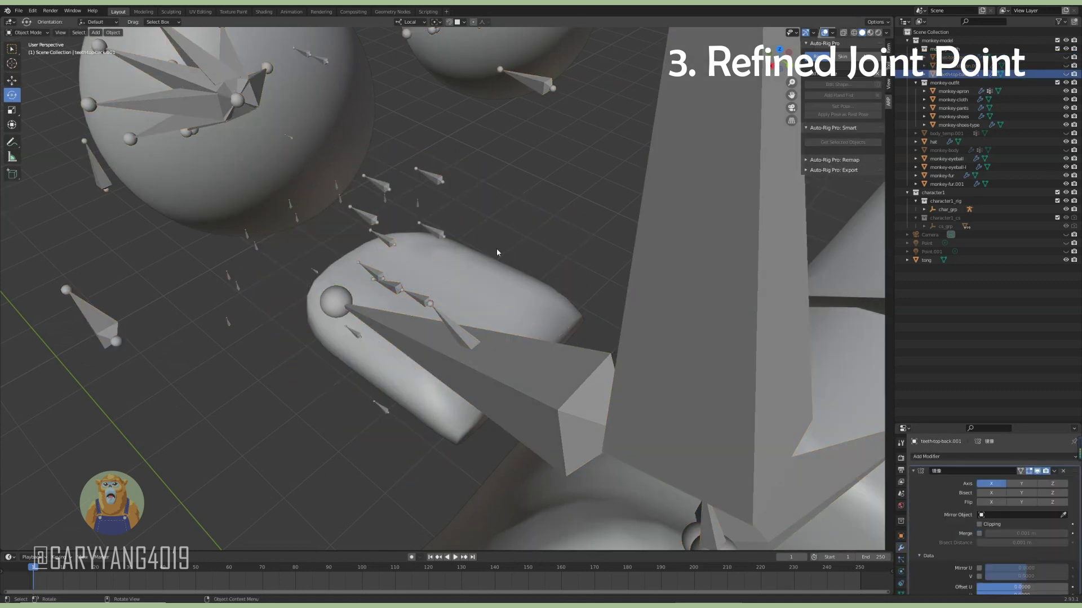
middle_click_drag(464, 322, 485, 297, "alt")
key("alt+z")
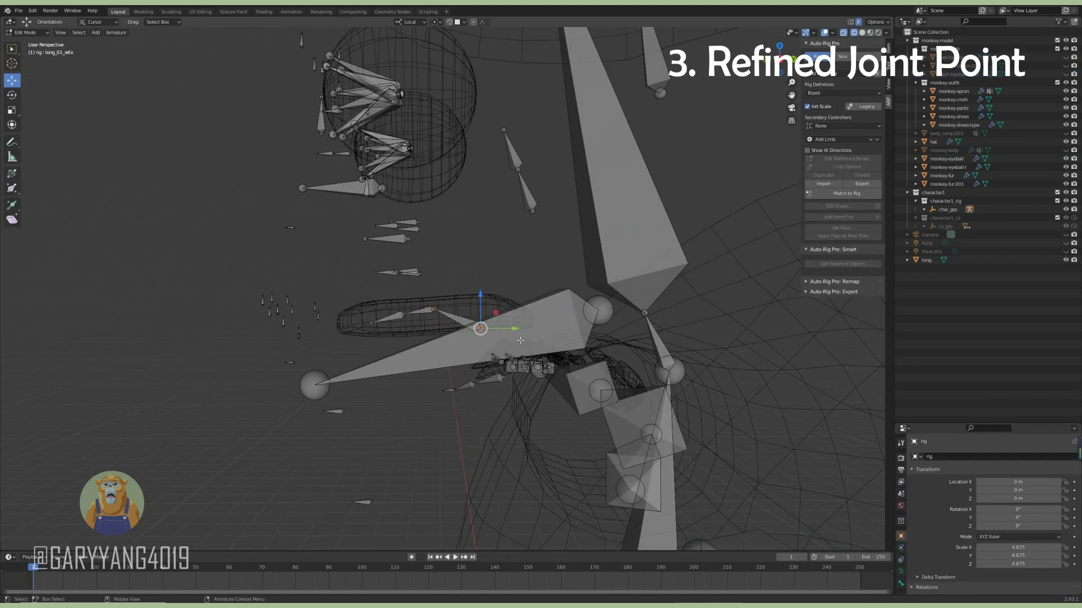
scroll(471, 329, "up", 2)
key("Tab")
Slide the tongue joints along the tongue toward its tip in side view.
left_click_drag(429, 317, 459, 321)
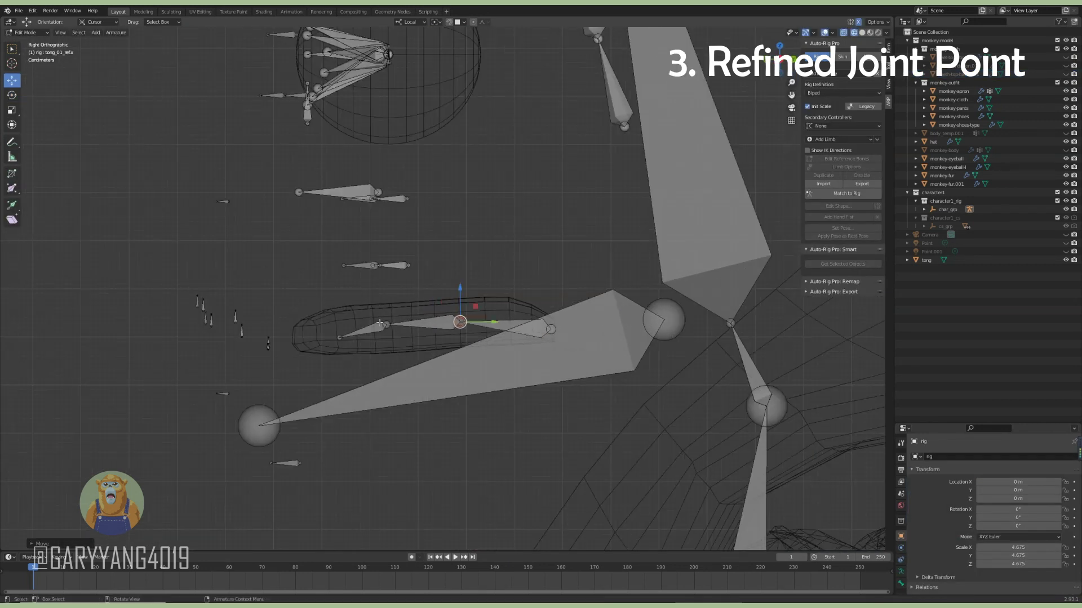
left_click_drag(339, 338, 302, 336)
left_click_drag(460, 321, 465, 323)
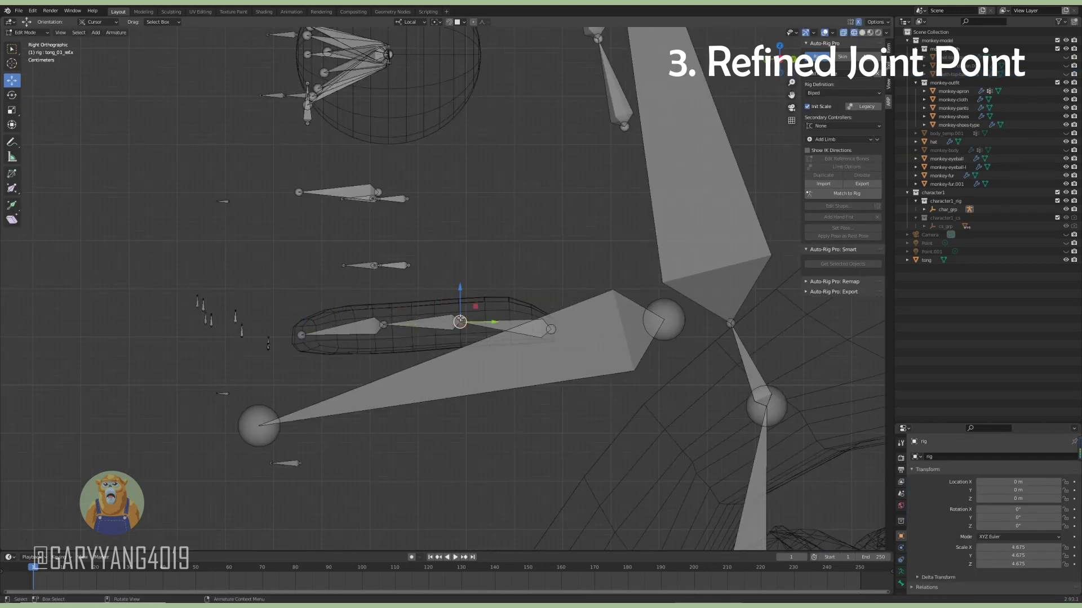
middle_click_drag(520, 246, 427, 224)
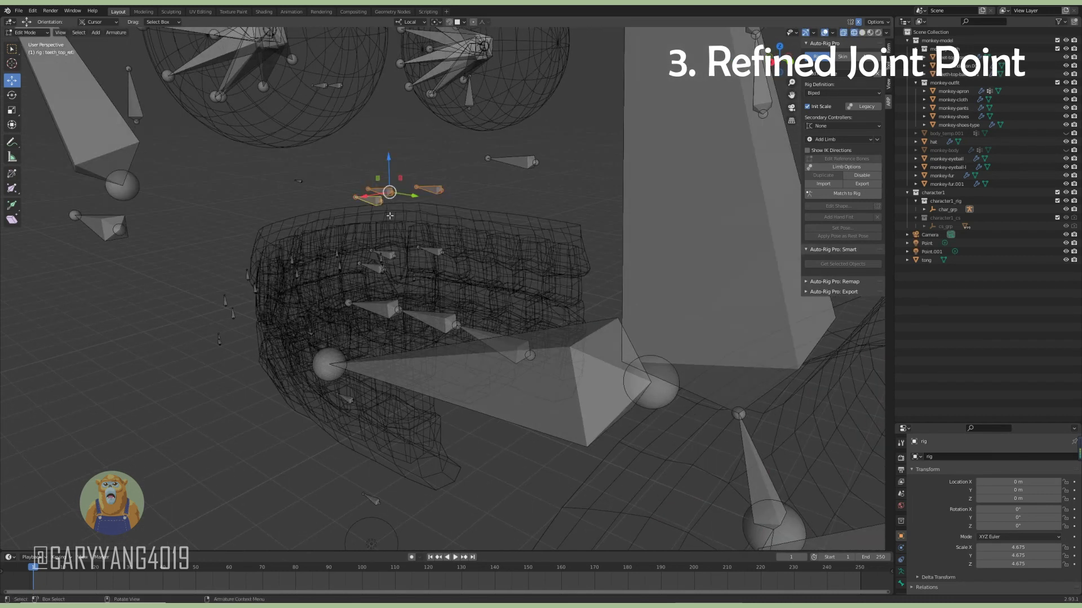
middle_click_drag(390, 215, 441, 203, "alt")
Position the upper teeth bones and spread them along X in front view.
left_click(452, 276)
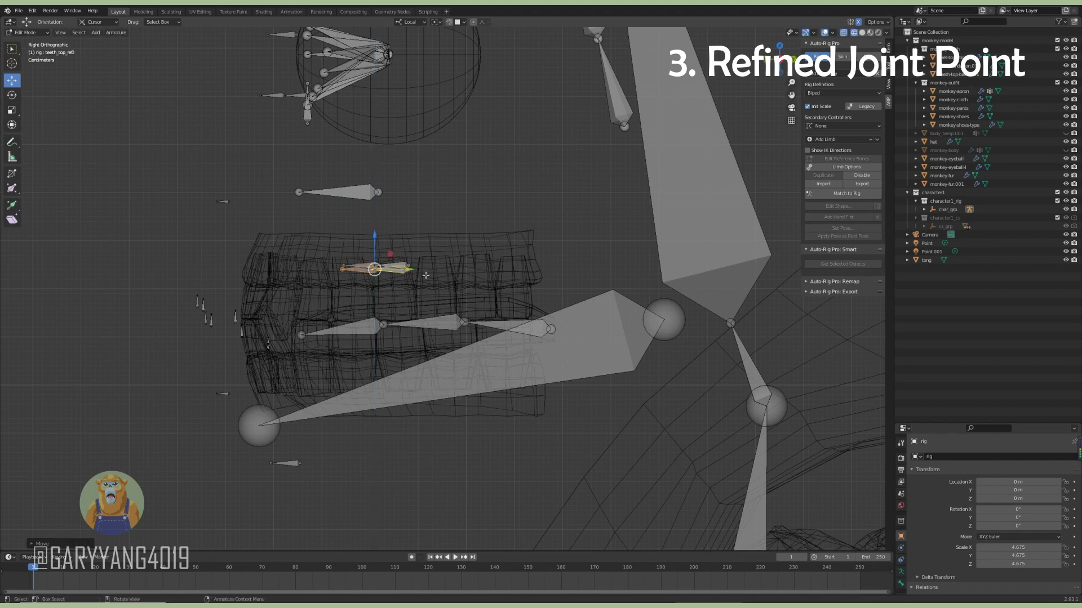
key("KP_1")
key("s")
key("x")
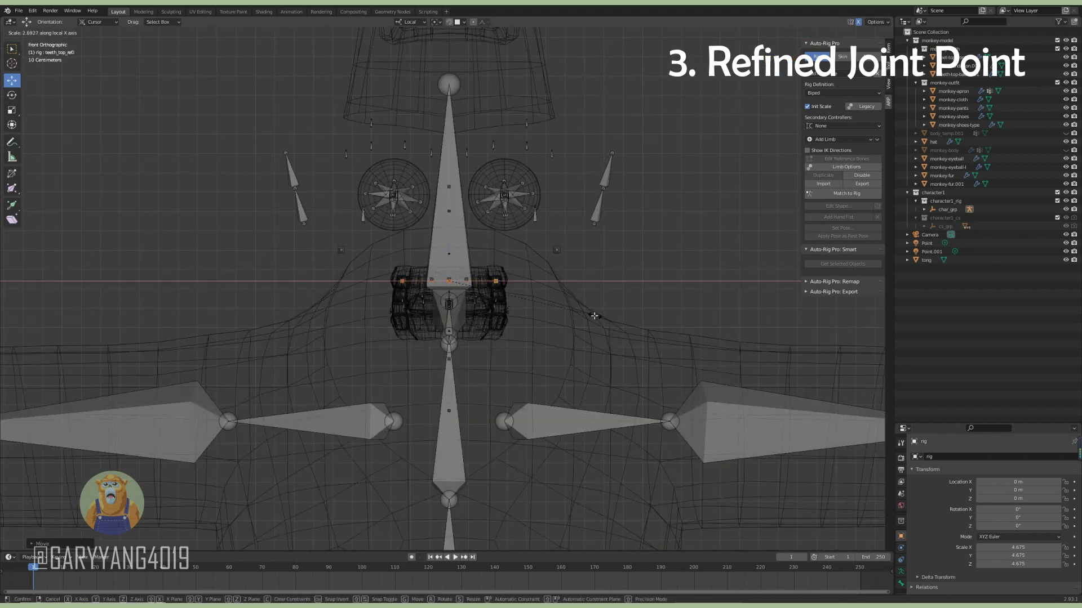
left_click(593, 316)
middle_click_drag(594, 315, 394, 293)
Spread the lower teeth bones along X across the bottom teeth, then turn off X-ray.
left_click(360, 294)
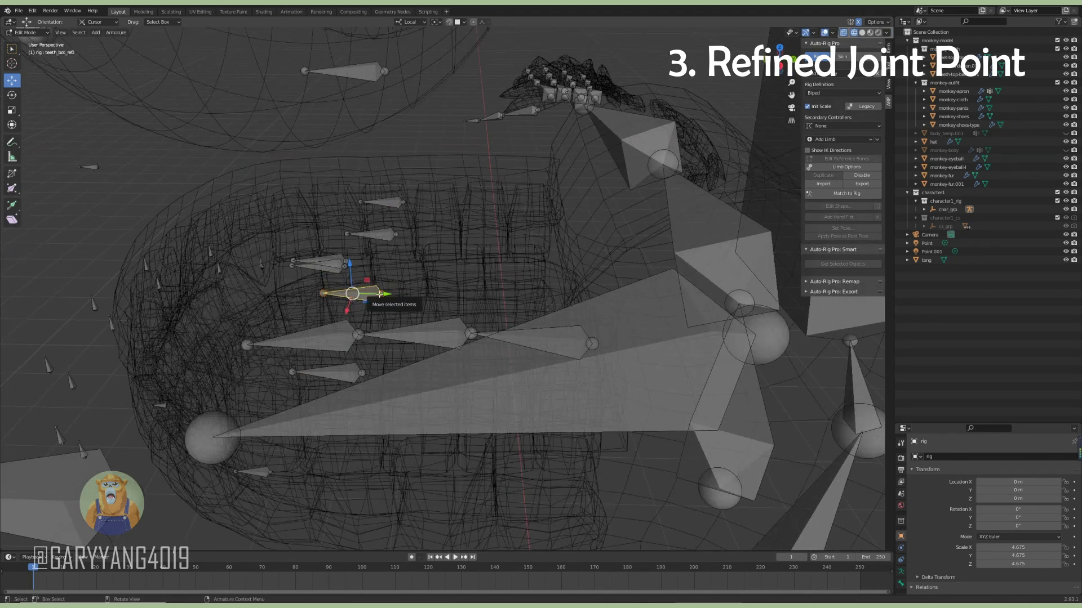
key("KP_1")
scroll(525, 311, "up", 2)
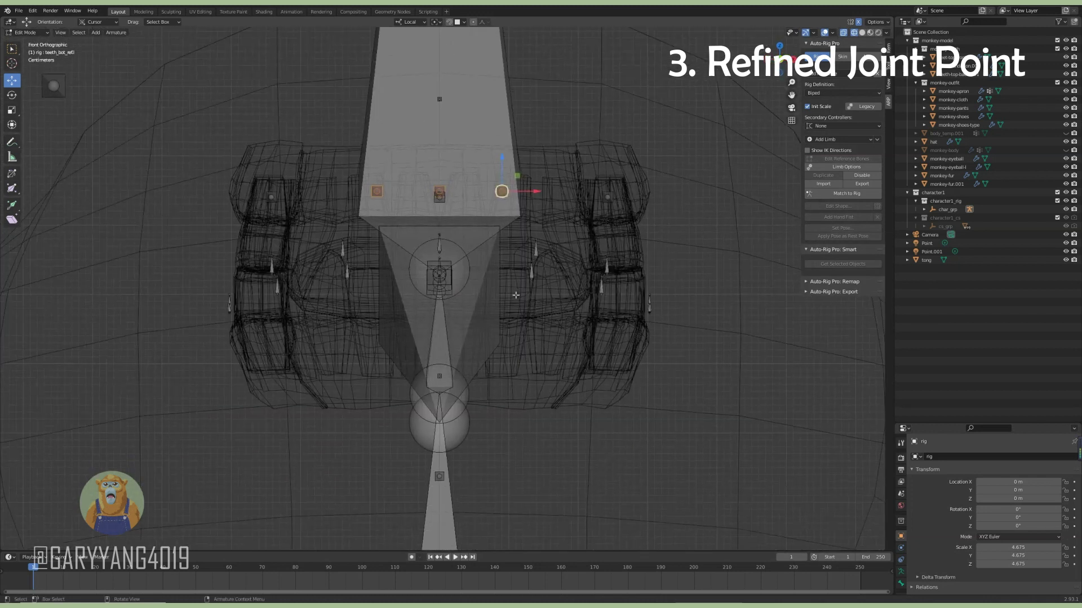
scroll(525, 312, "up", 2)
key("g")
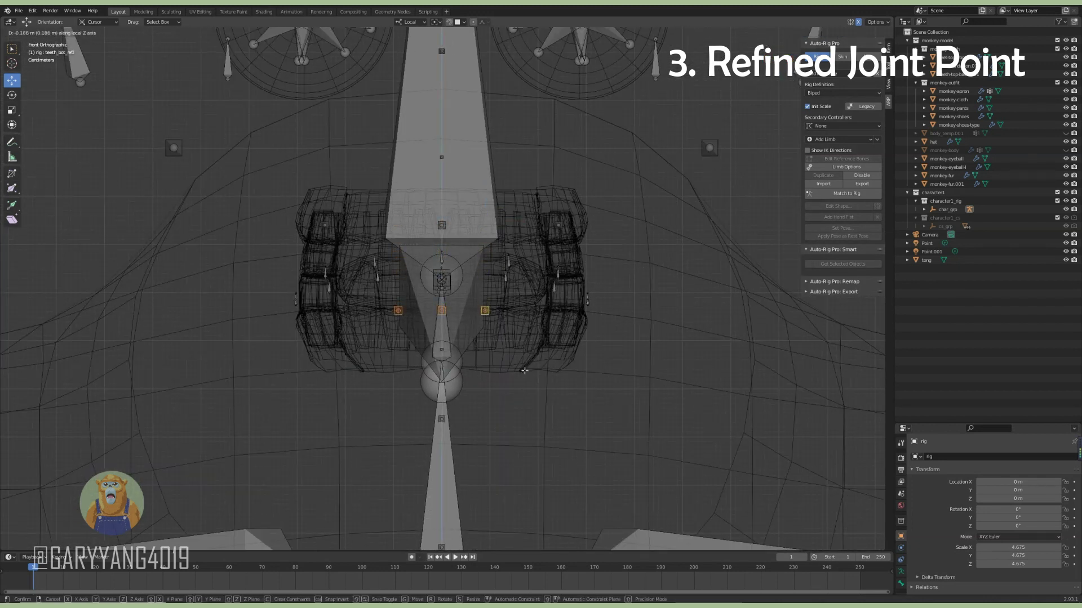
key("x")
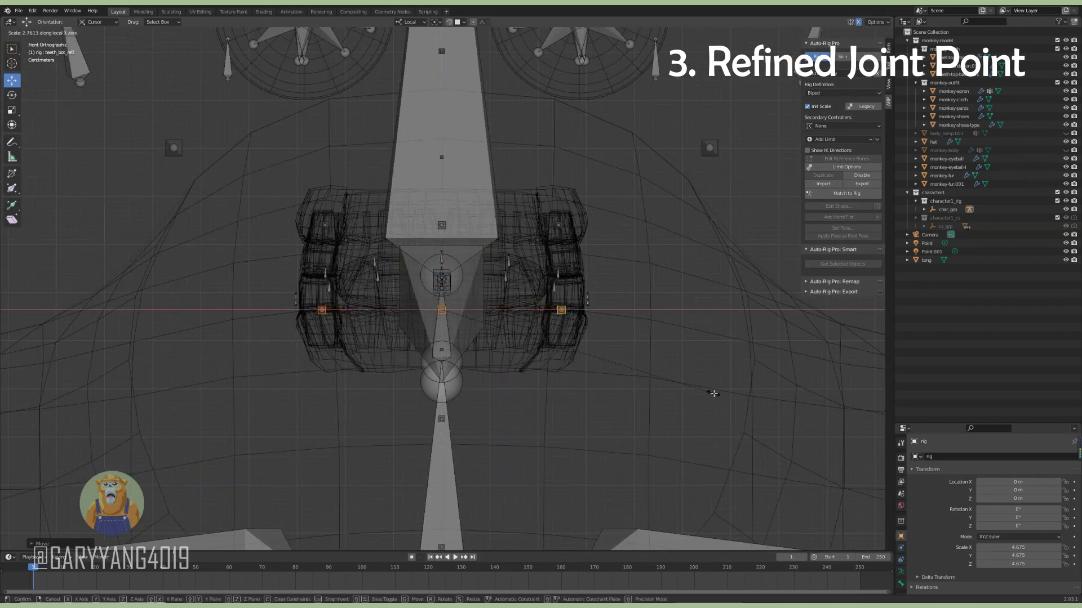
left_click(713, 393)
mouse_move(714, 393)
middle_mouse_down()
mouse_move(598, 238)
mouse_move(492, 284)
middle_mouse_up()
key("shift+z")
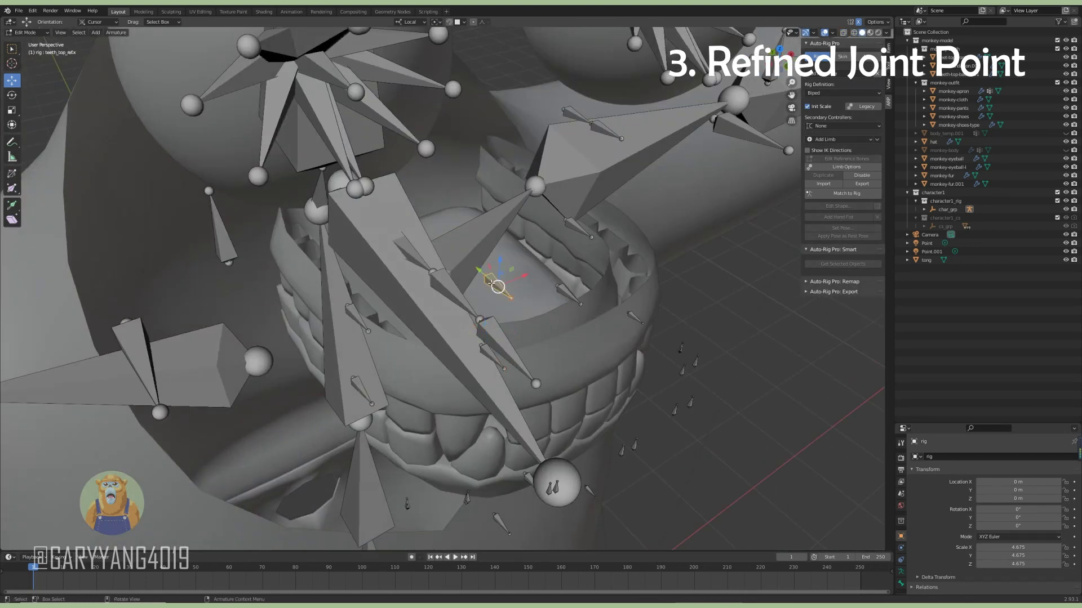
From a side view, show the armature's viewport display options and thumb1_ref.l's bone properties.
mouse_move(478, 271)
middle_mouse_down("alt")
mouse_move(573, 280)
mouse_move(496, 291)
middle_mouse_up("alt")
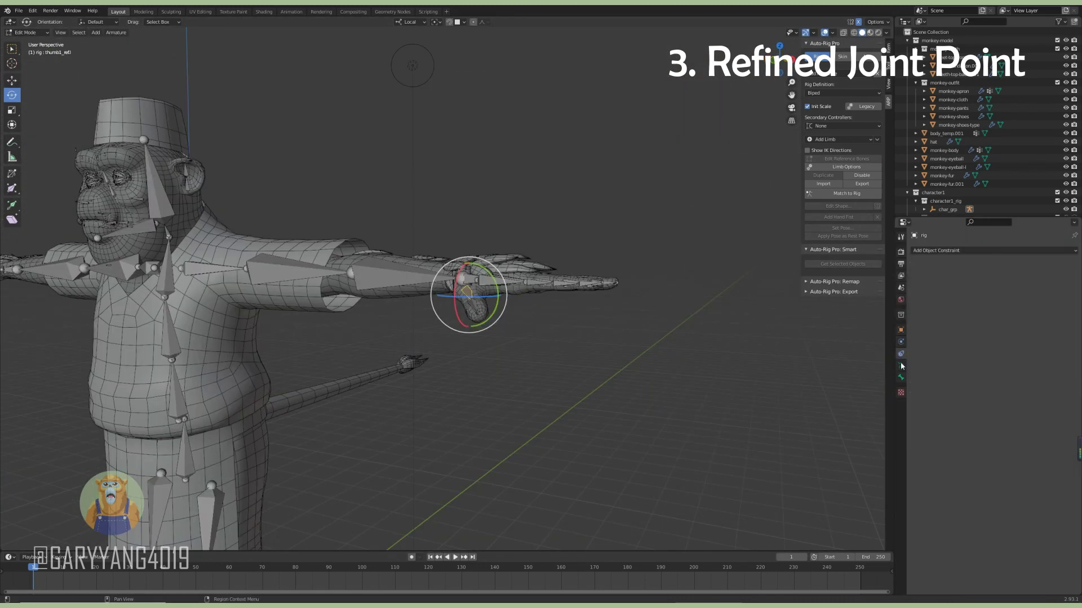
left_click(900, 366)
left_click(934, 369)
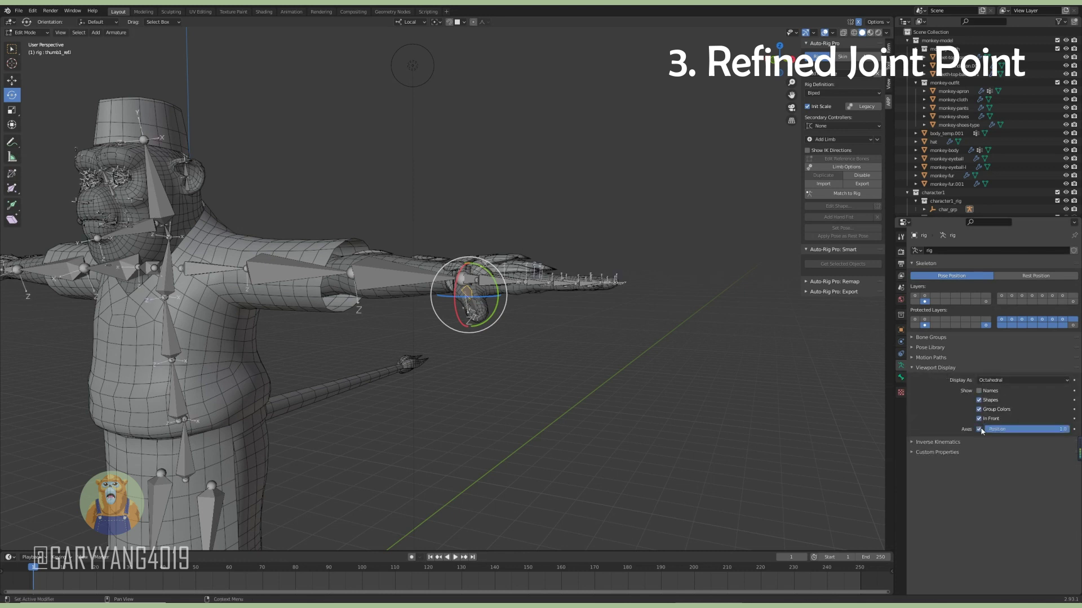
scroll(692, 344, "up", 1)
scroll(691, 343, "up", 2)
scroll(692, 343, "up", 2)
scroll(692, 344, "up", 2)
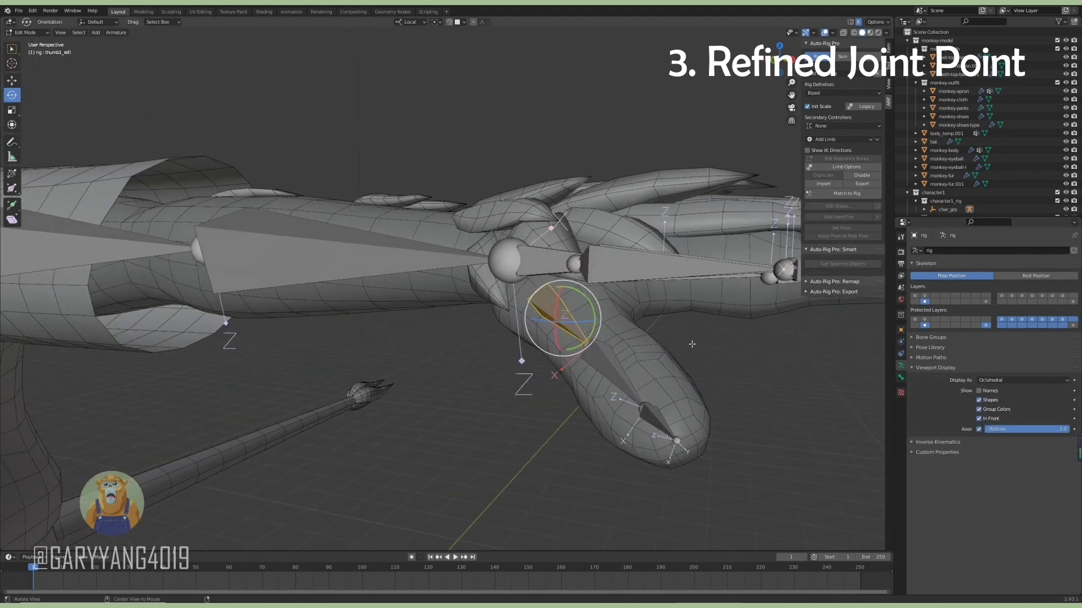
scroll(691, 343, "up", 1)
left_click(901, 378)
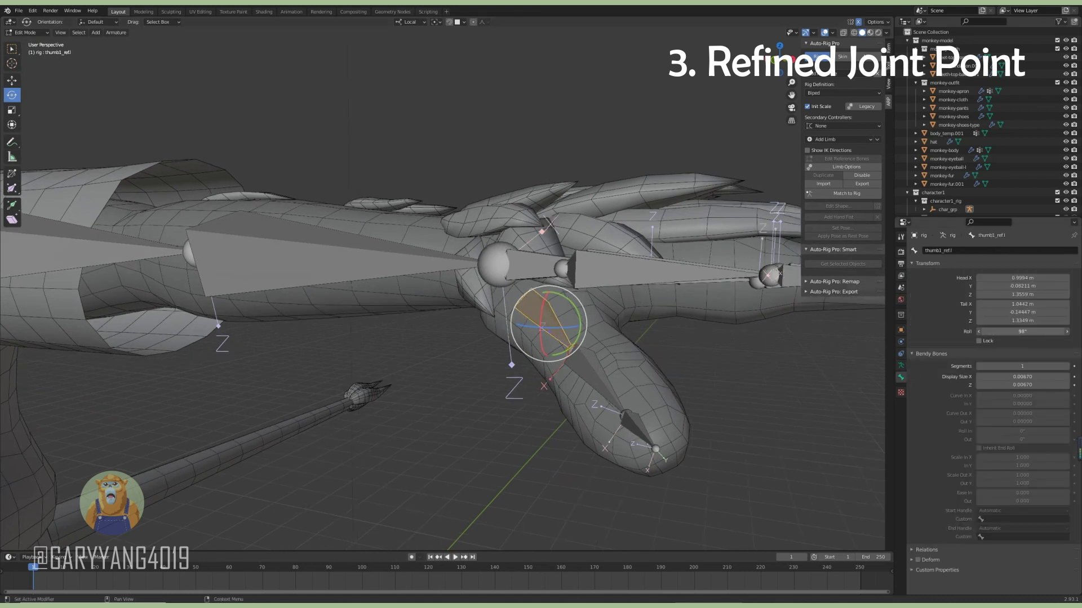
Frame the hand and arm, then select the second and third left thumb reference bones.
scroll(676, 351, "down", 3)
mouse_move(692, 344)
middle_mouse_down()
mouse_move(676, 351)
mouse_move(648, 337)
middle_mouse_up()
scroll(677, 350, "up", 3)
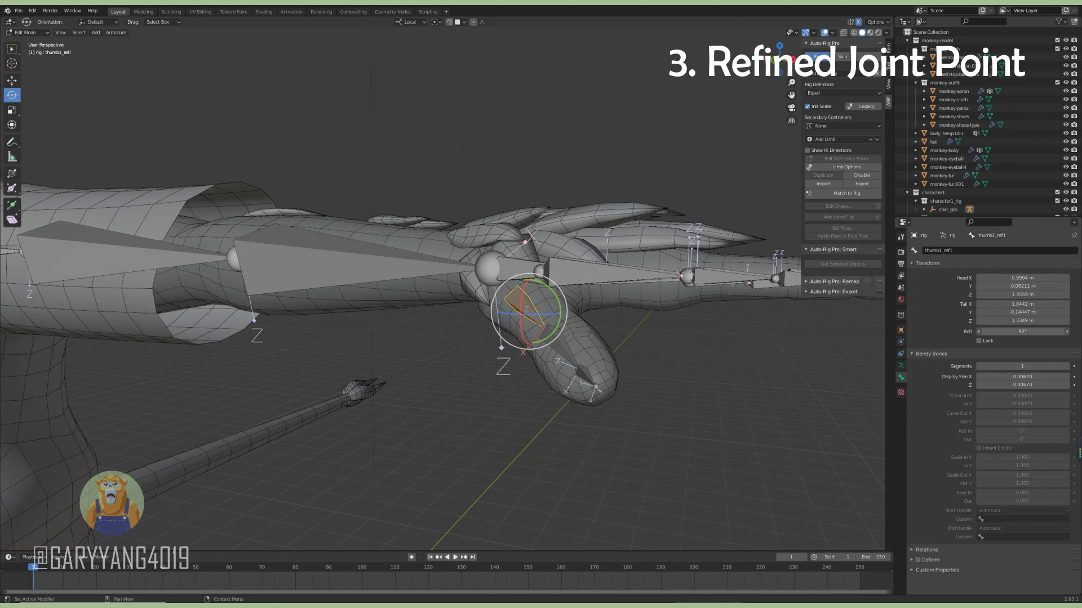
middle_click_drag(690, 343, 700, 348)
scroll(696, 343, "up", 2)
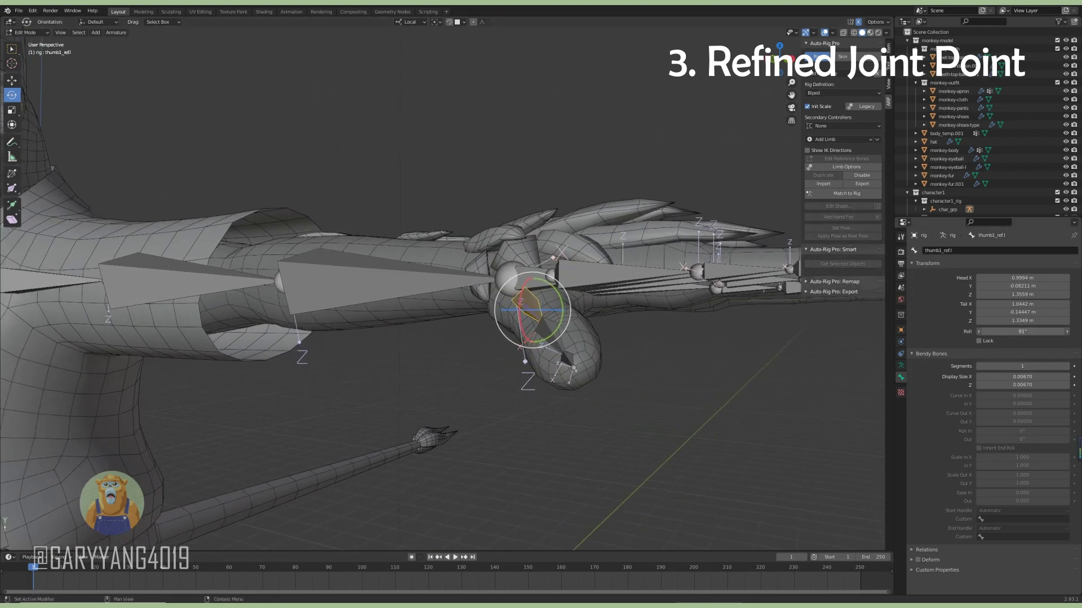
left_click(555, 335)
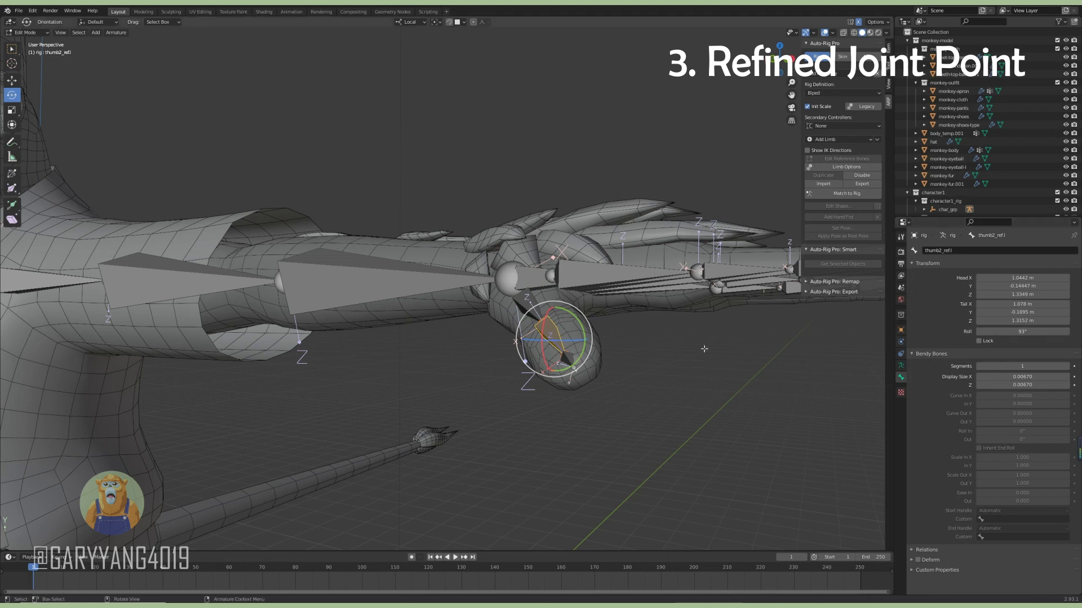
left_click(565, 359)
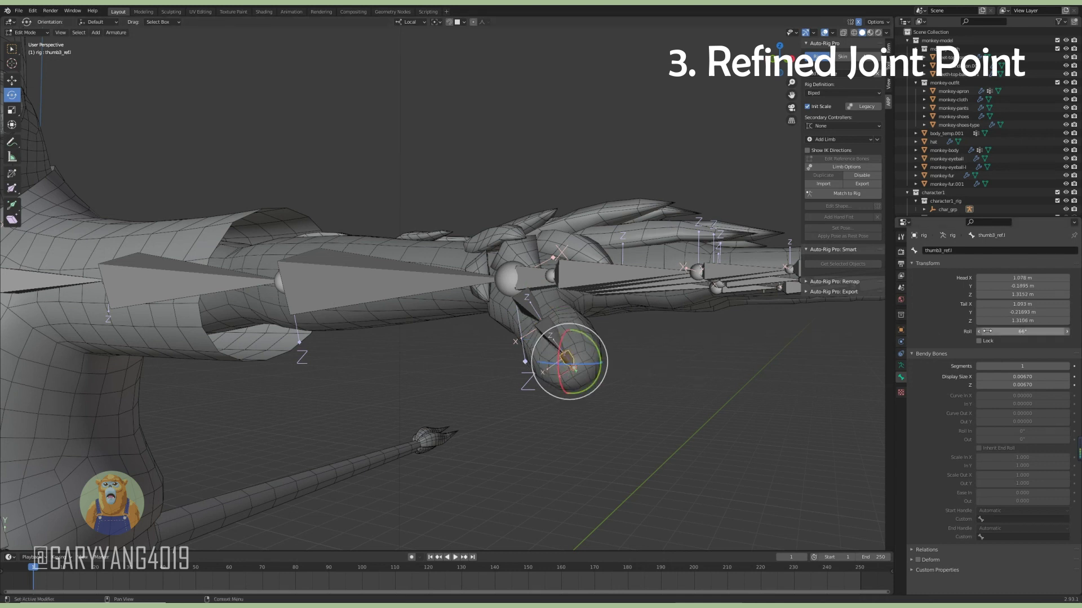
Try moving the second thumb bone, cancel, and adjust its parent thumb bone instead.
mouse_move(569, 360)
middle_mouse_down()
mouse_move(620, 349)
mouse_move(446, 404)
mouse_move(592, 340)
mouse_move(545, 344)
middle_mouse_up()
left_click(640, 359)
key("g")
right_click(451, 402)
key("bracketleft")
left_click(591, 340)
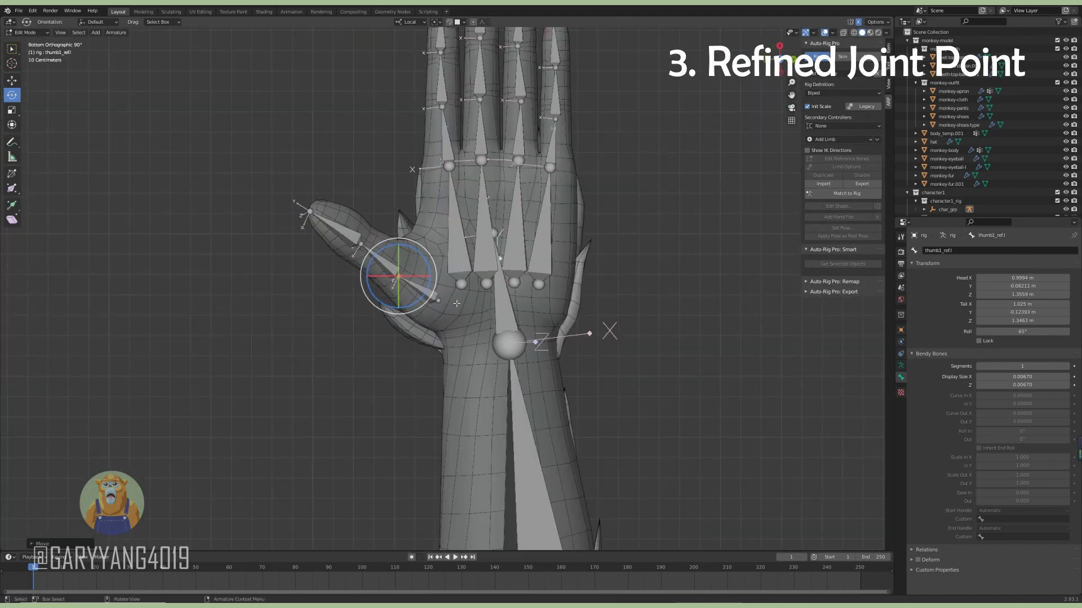
Move and rotate the thumb's base joint so it follows the monkey's thumb.
left_click(438, 300)
mouse_move(451, 304)
middle_mouse_down()
mouse_move(471, 309)
mouse_move(521, 385)
middle_mouse_up()
key("g")
left_click(472, 309)
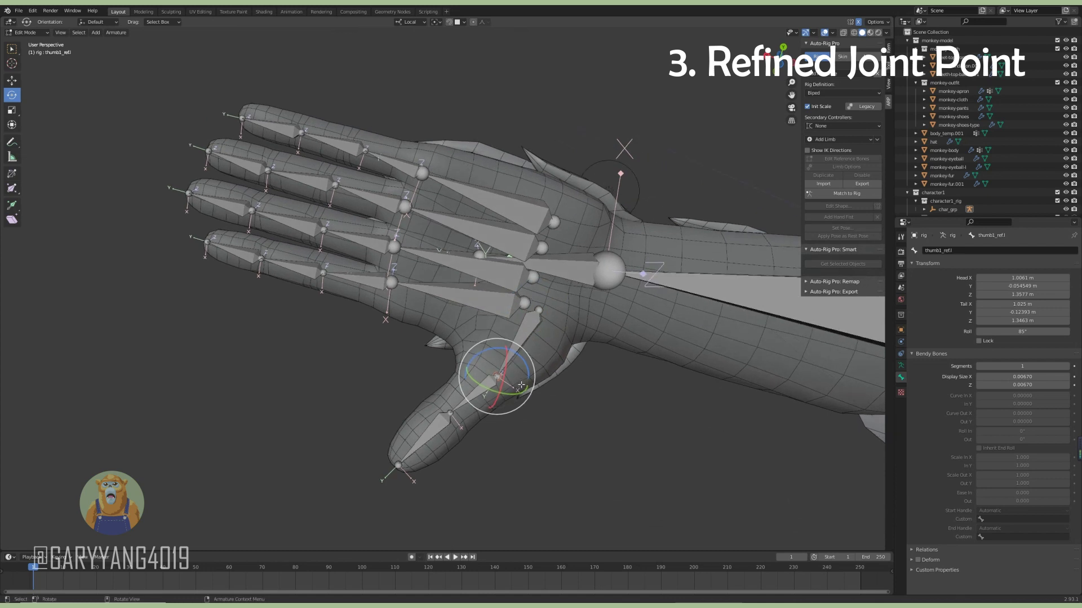
left_click_drag(521, 386, 510, 366)
middle_click_drag(510, 366, 573, 291, "alt")
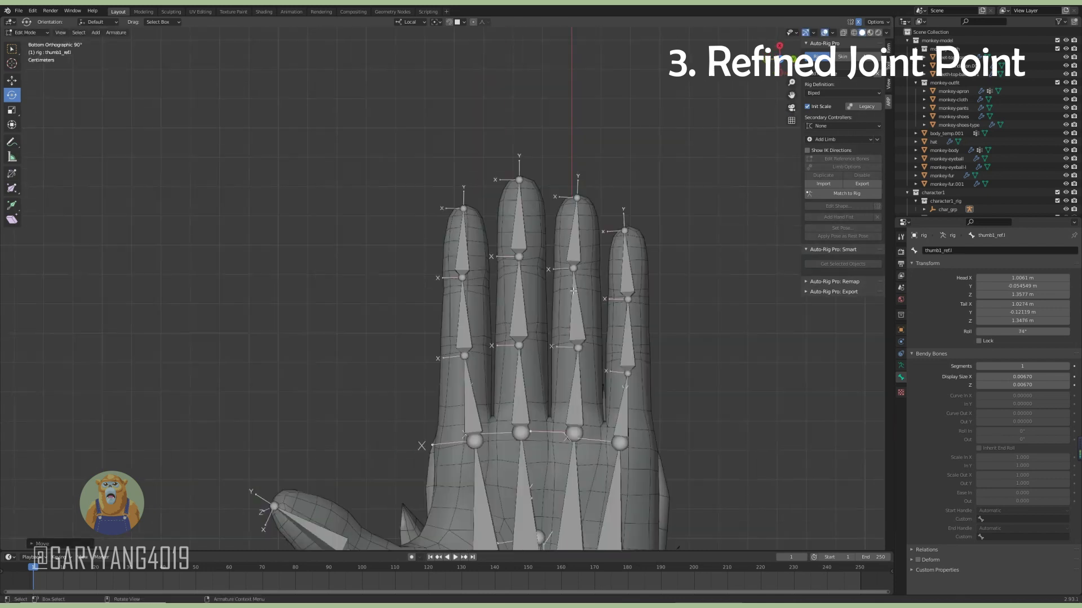
scroll(573, 291, "up", 3)
Nudge the index finger joint, then slide foot_ref.l along its local Y axis under the shoe.
left_click(322, 247)
key("g")
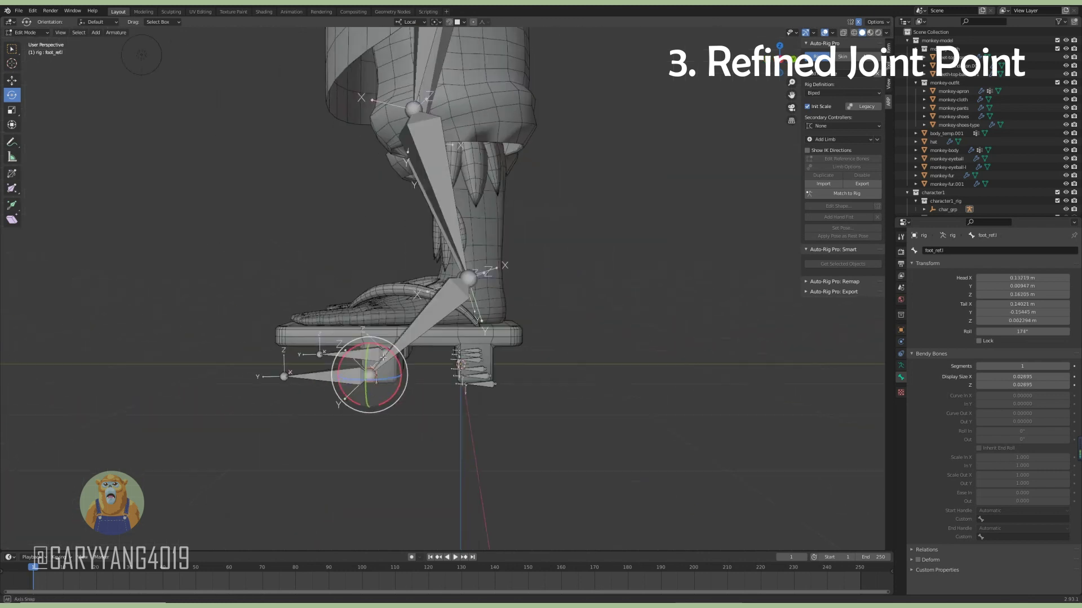
middle_click_drag(383, 357, 479, 370, "alt")
key("g")
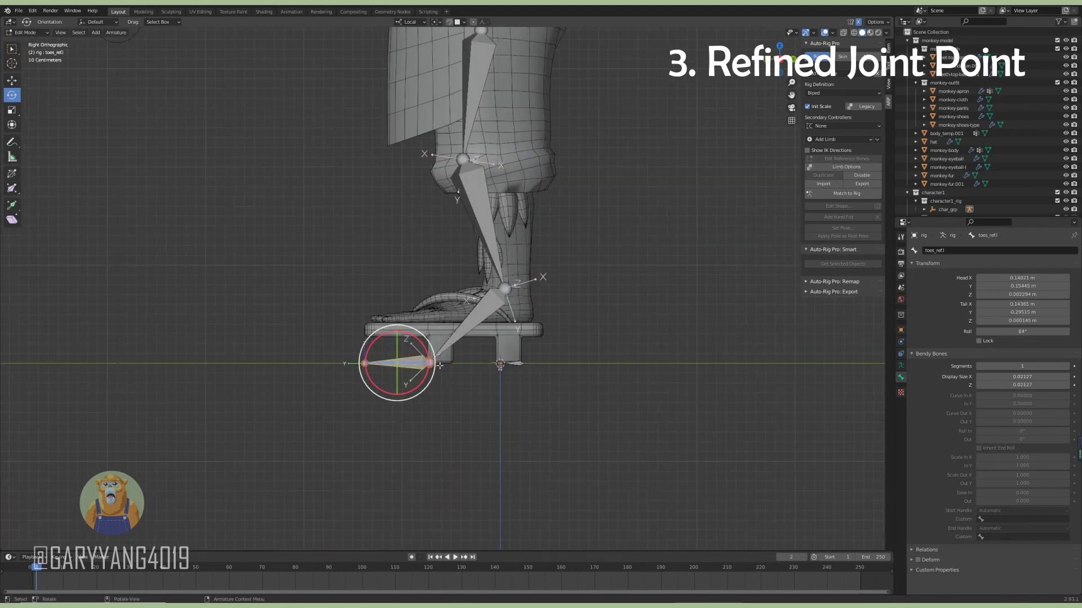
key("y")
left_click(516, 380)
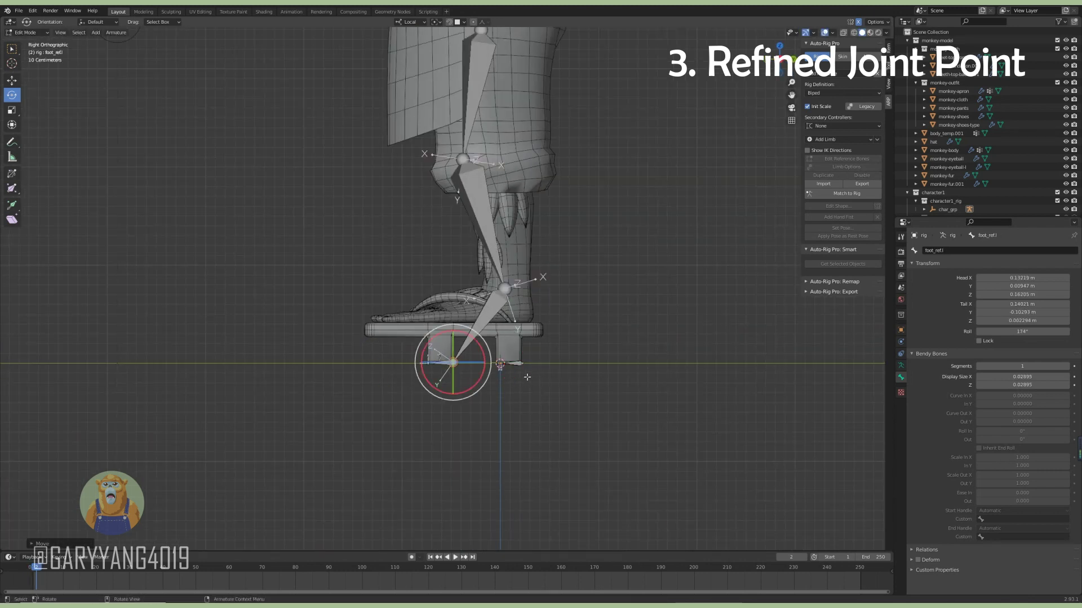
Orbit around the foot and zoom out to view the whole rigged character.
middle_click_drag(527, 377, 470, 392)
scroll(470, 393, "up", 3)
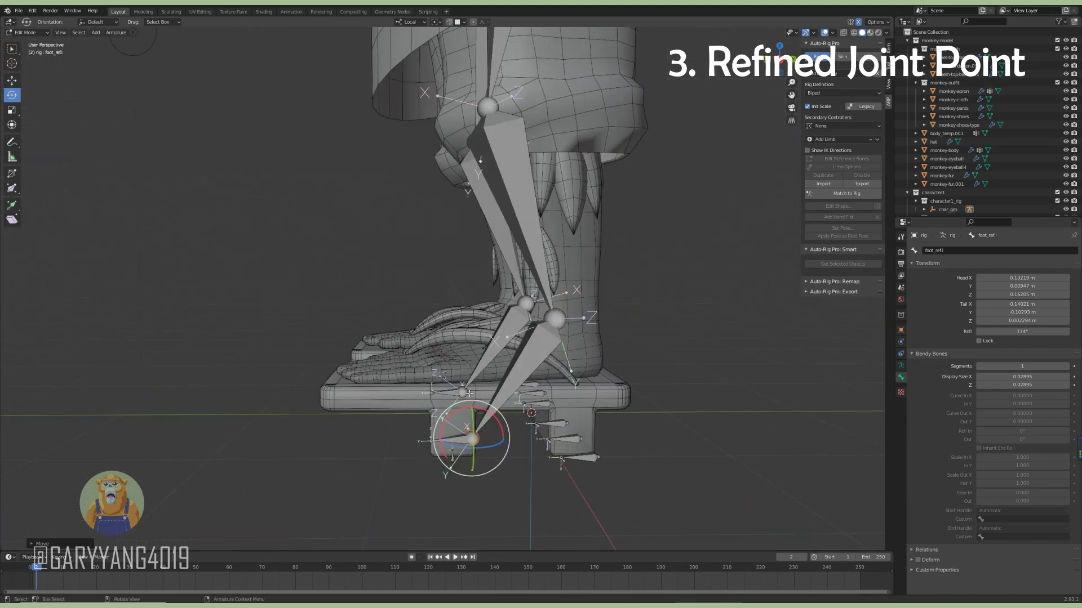
scroll(465, 391, "down", 1)
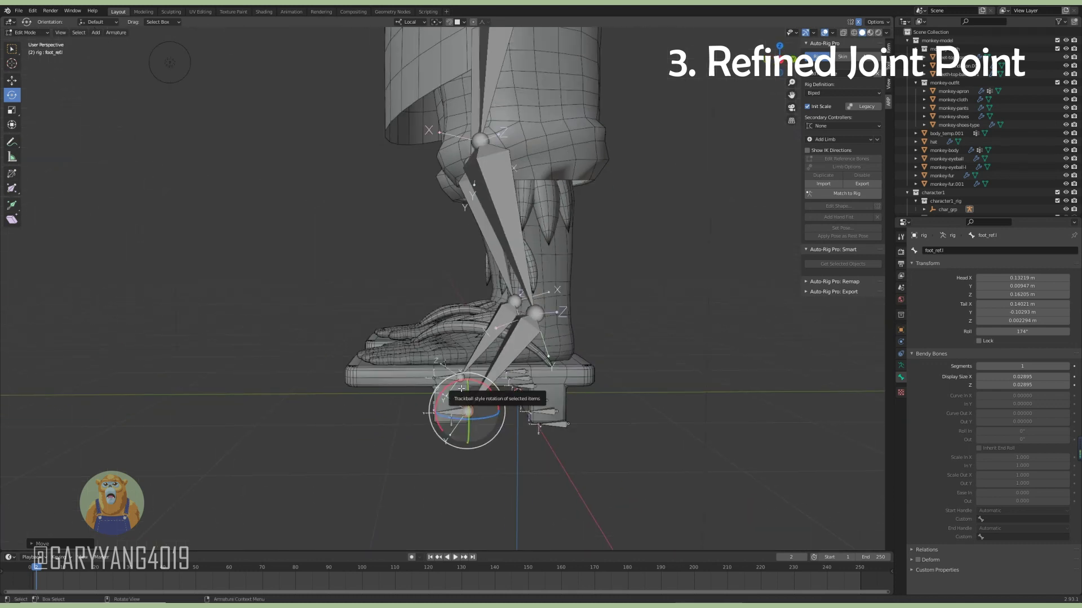
scroll(623, 370, "down", 4)
scroll(633, 302, "down", 3)
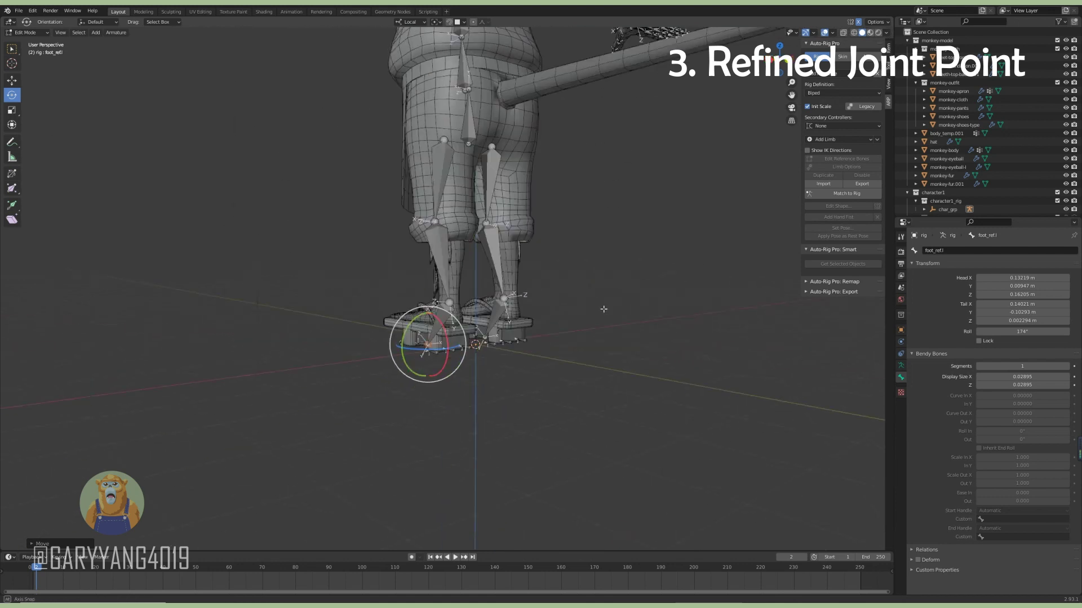
mouse_move(604, 309)
middle_mouse_down()
mouse_move(569, 343)
mouse_move(614, 326)
middle_mouse_up()
left_click(853, 74)
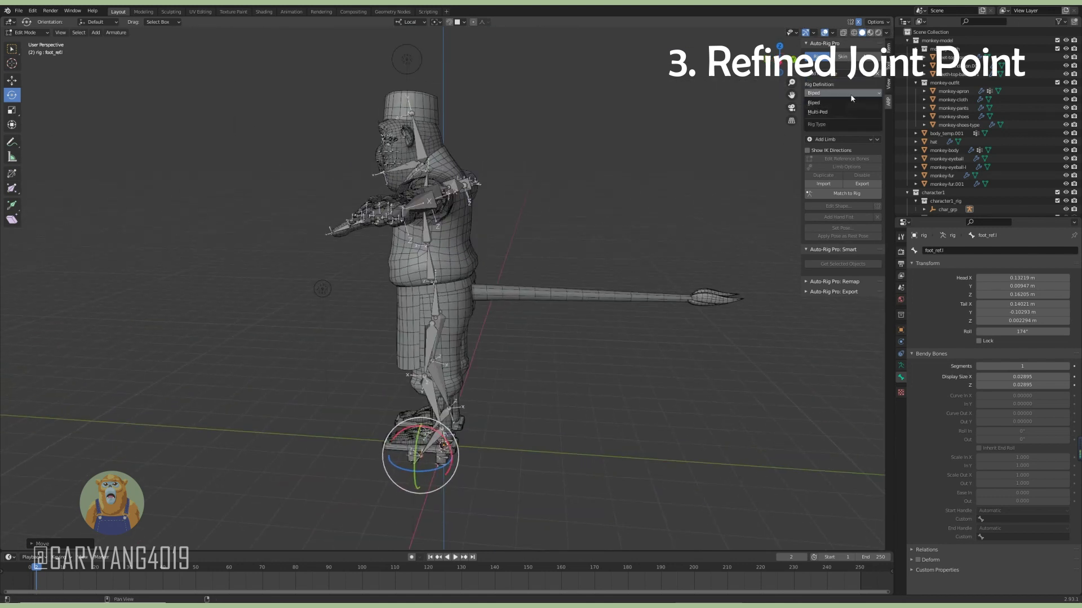
Keep the Biped rig definition and raise the tail's bone count in its Limb Options.
left_click(814, 103)
left_click(840, 139)
left_click(575, 288)
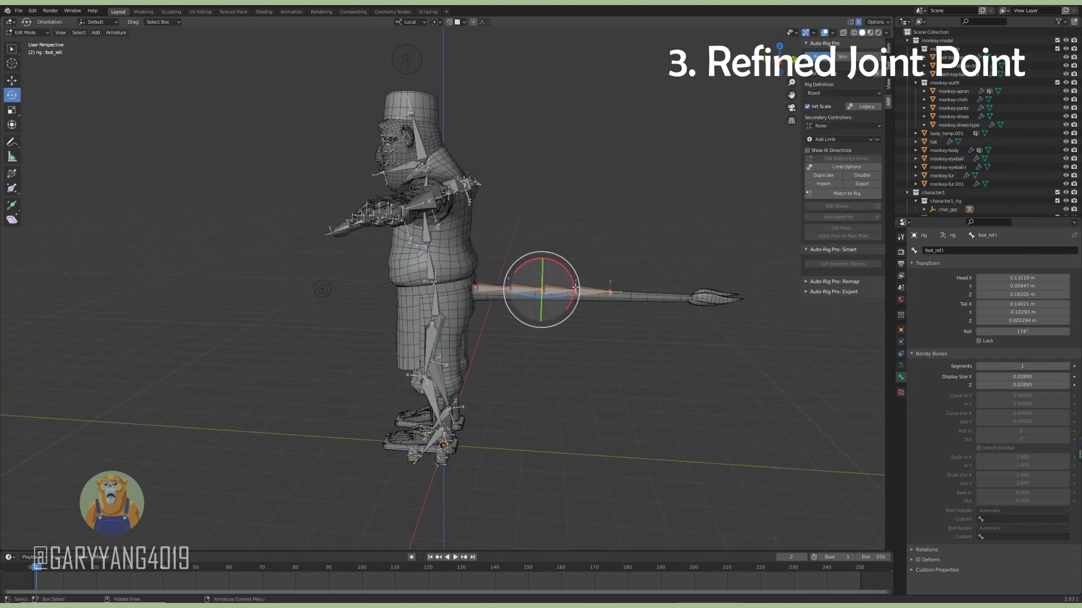
key("KP_3")
left_click(875, 107)
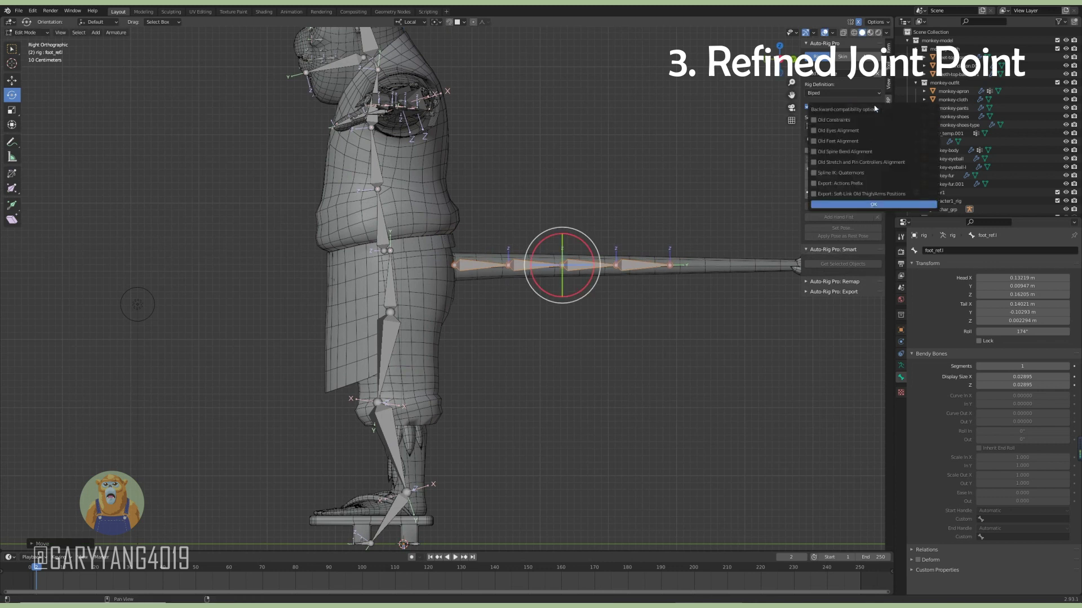
left_click(828, 139)
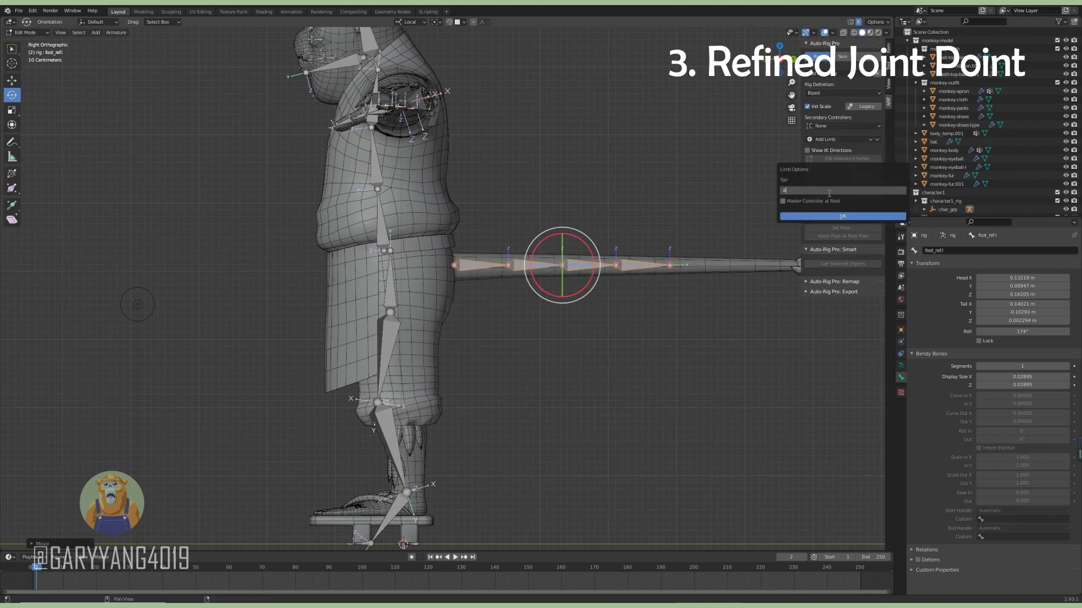
left_click(842, 215)
scroll(507, 264, "down", 2)
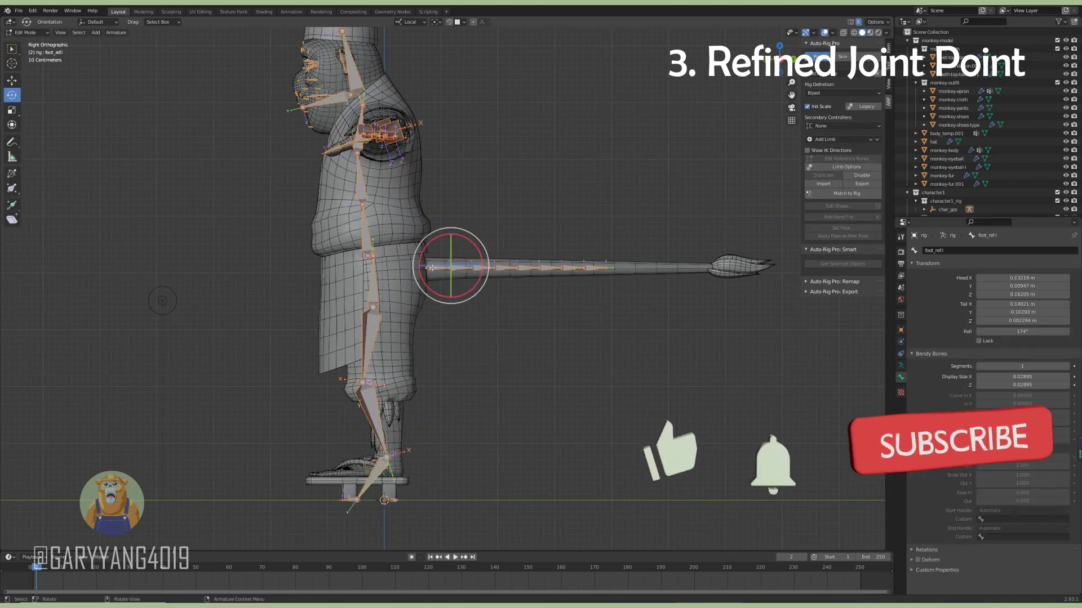
Move the tail root and tip joints so the chain follows the monkey's tail mesh.
left_click(432, 268)
key("g")
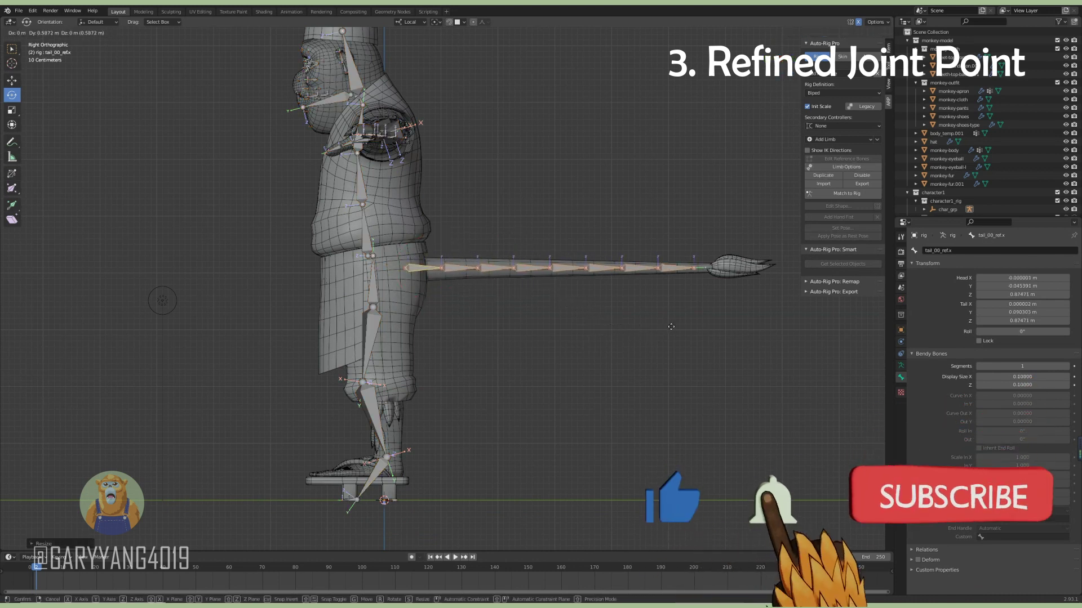
left_click(671, 327)
scroll(671, 327, "up", 2)
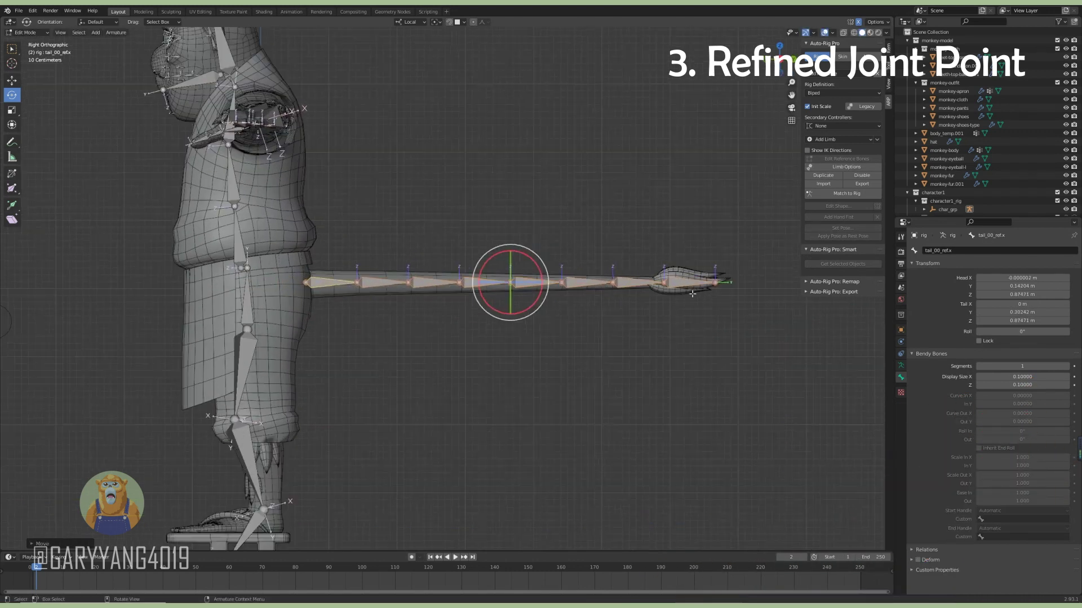
left_click(692, 294)
left_click_drag(742, 309, 692, 276)
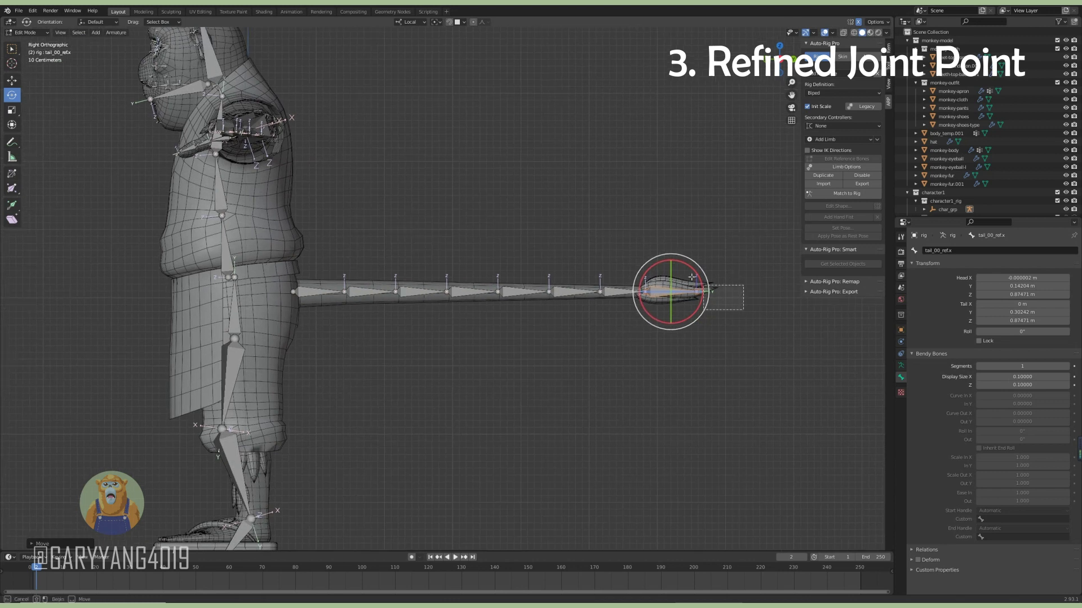
scroll(496, 297, "up", 1)
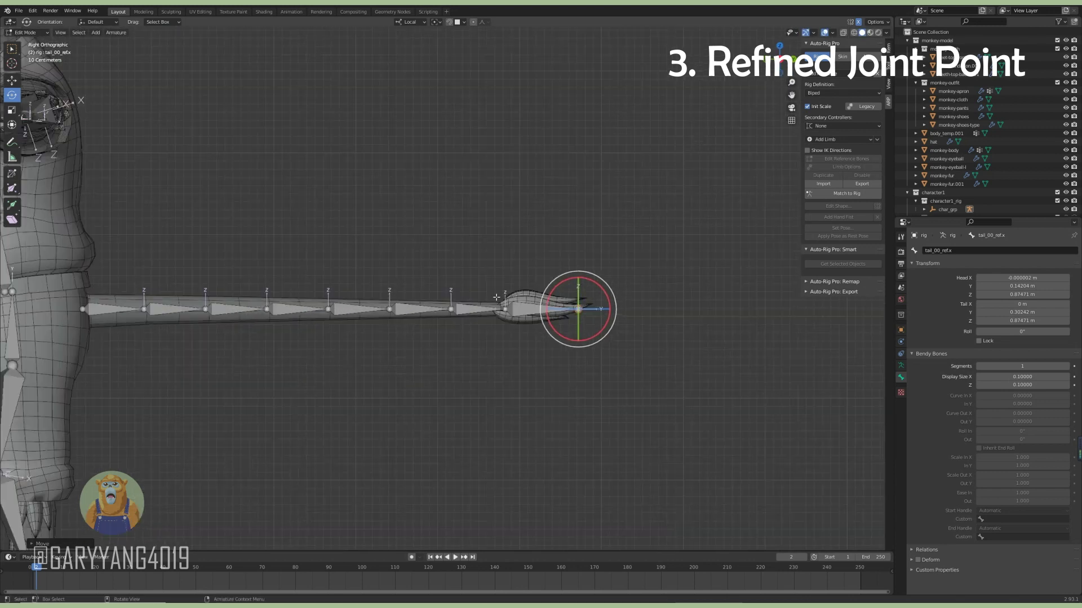
scroll(496, 297, "down", 3)
middle_click_drag(496, 296, 454, 305)
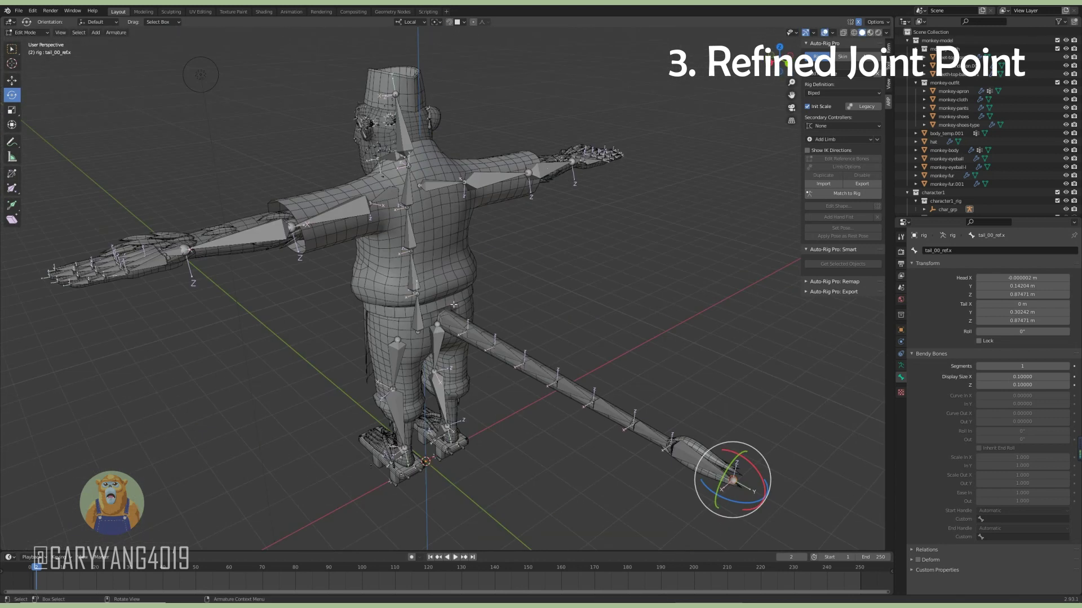
key("KP_3")
left_click(483, 309)
Finalize the tail root position and view the hips from behind.
key("g")
left_click(487, 304)
scroll(557, 319, "down", 2)
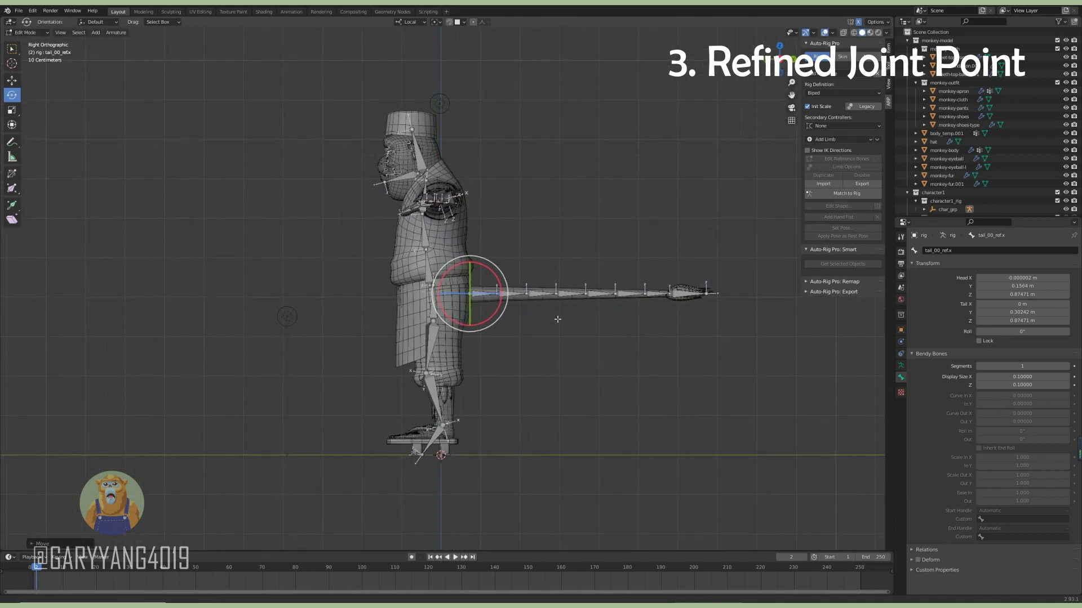
middle_click_drag(557, 319, 507, 315)
key("ctrl+KP_1")
scroll(472, 321, "up", 3)
Roll the left thigh reference bone to 88° and check the child leg bone.
left_click(472, 322)
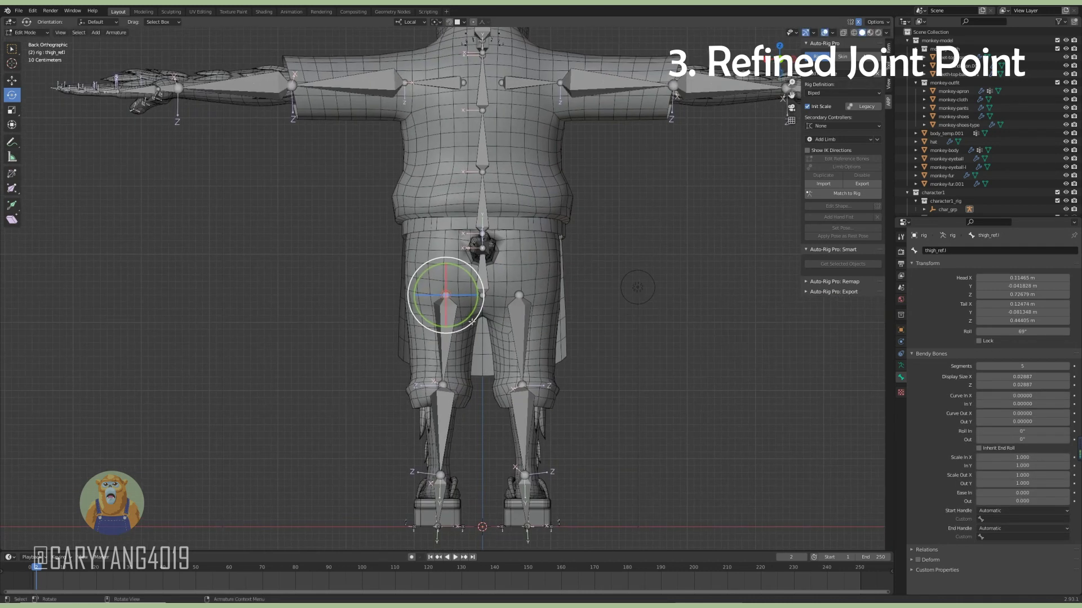
key("KP_1")
scroll(147, 201, "up", 3)
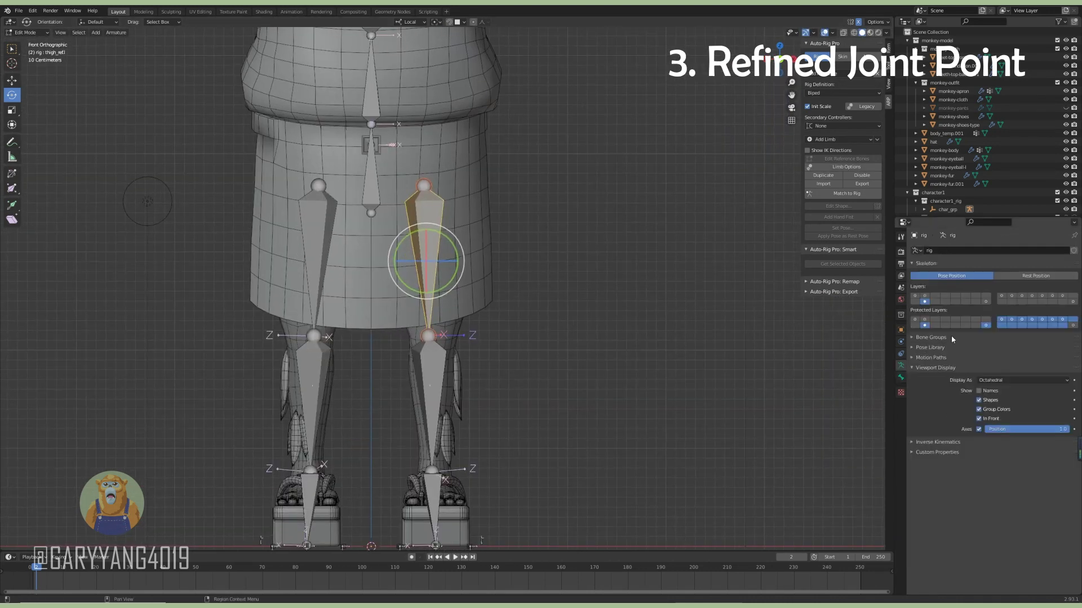
key("ctrl+r")
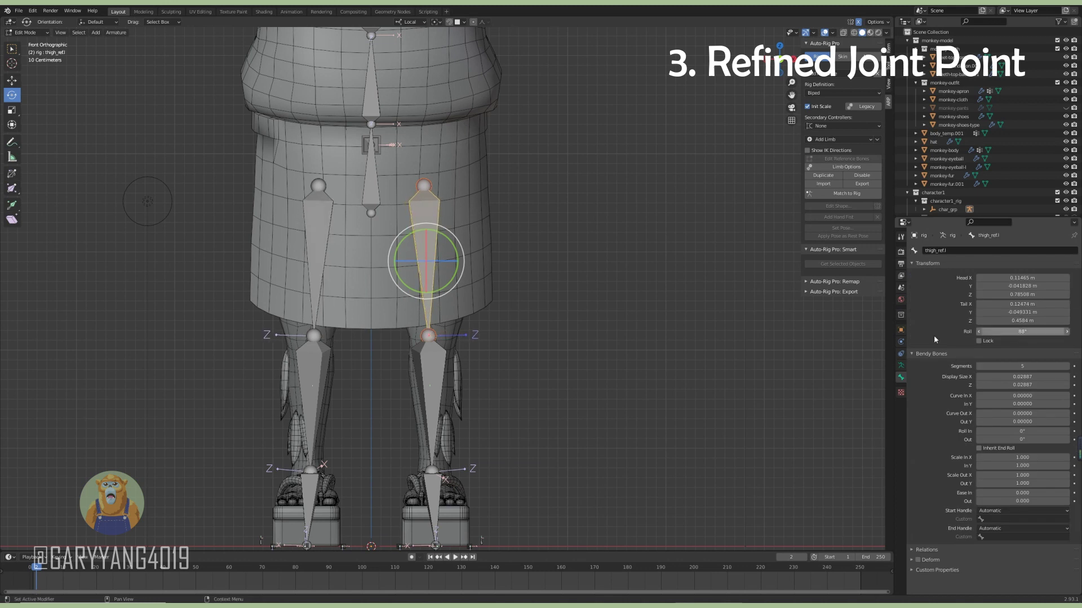
mouse_move(147, 201)
middle_mouse_down("shift")
mouse_move(151, 126)
mouse_move(394, 282)
middle_mouse_up("shift")
key("bracketright")
scroll(150, 127, "down", 3)
Check the left upper arm bone, then return to Object Mode with the whole monkey in view.
left_click(555, 282)
scroll(576, 134, "up", 2)
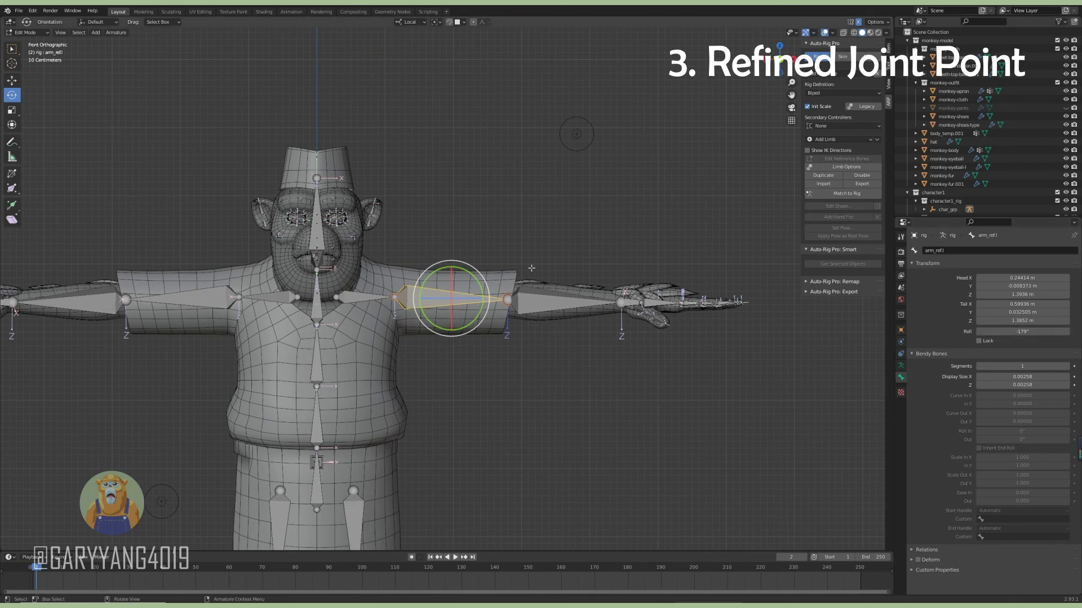
key("bracketright")
key("Tab")
middle_click_drag(507, 338, 570, 353)
scroll(570, 352, "down", 3)
scroll(571, 309, "up", 3)
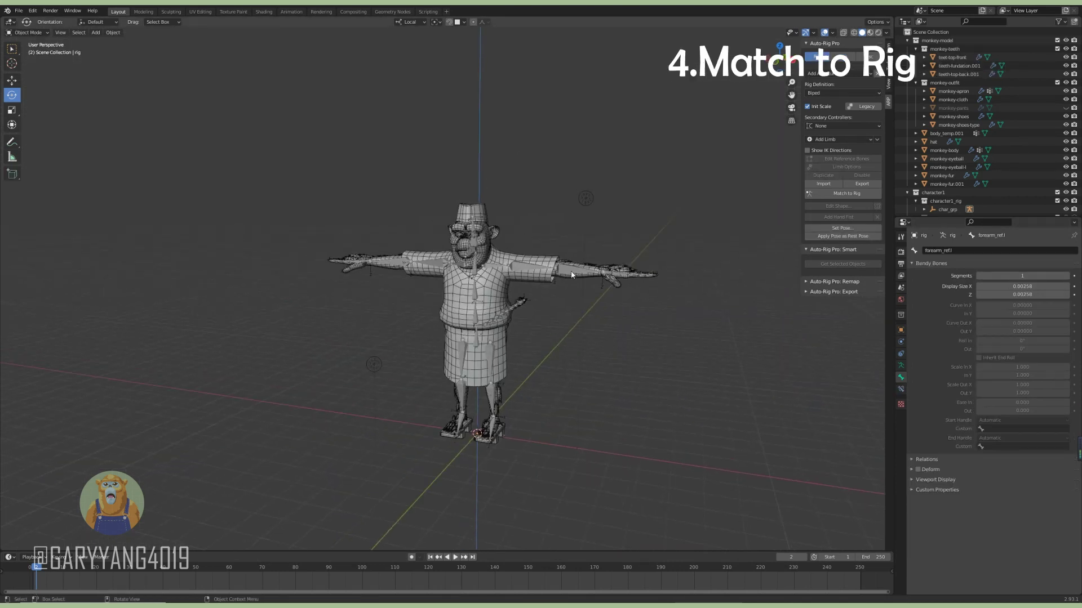
Run Auto-Rig Pro's Match to Rig and orbit around the generated control rig.
left_click(857, 197)
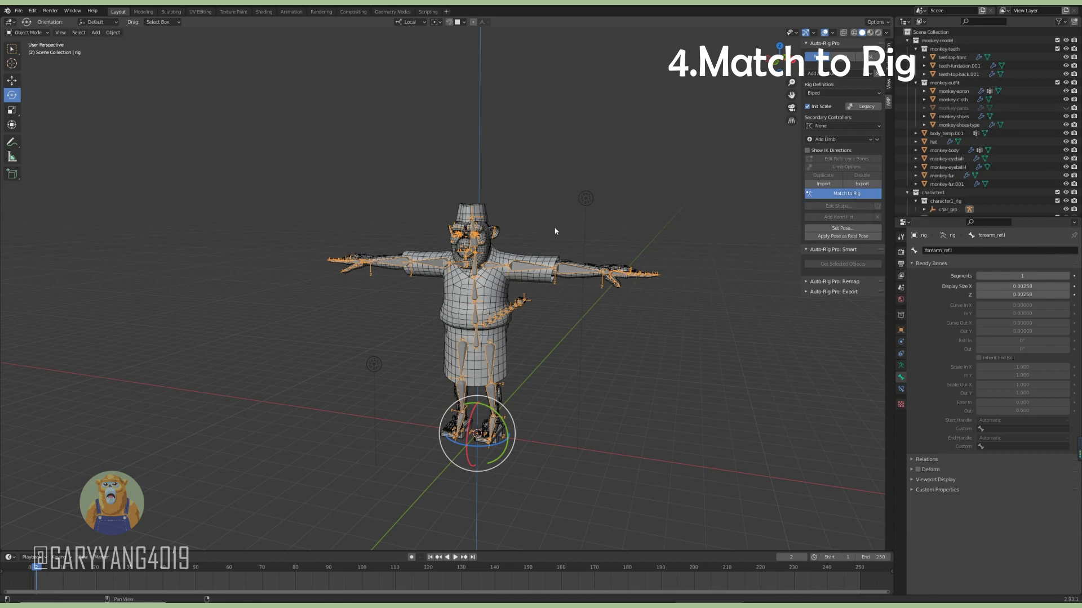
mouse_move(555, 228)
middle_mouse_down()
mouse_move(538, 237)
mouse_move(527, 321)
middle_mouse_up()
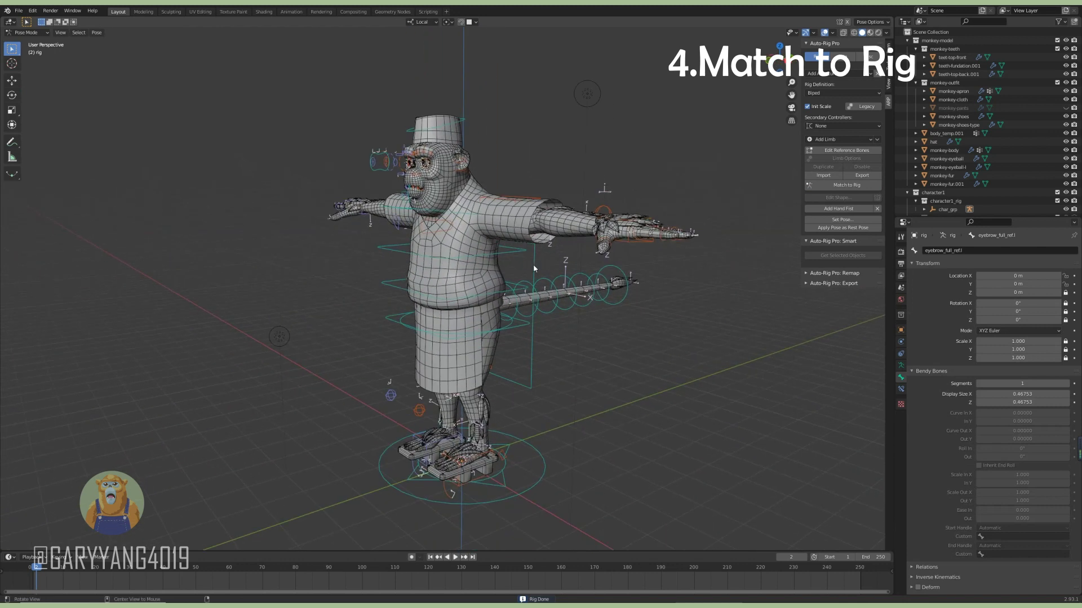
middle_click_drag(604, 213, 655, 246)
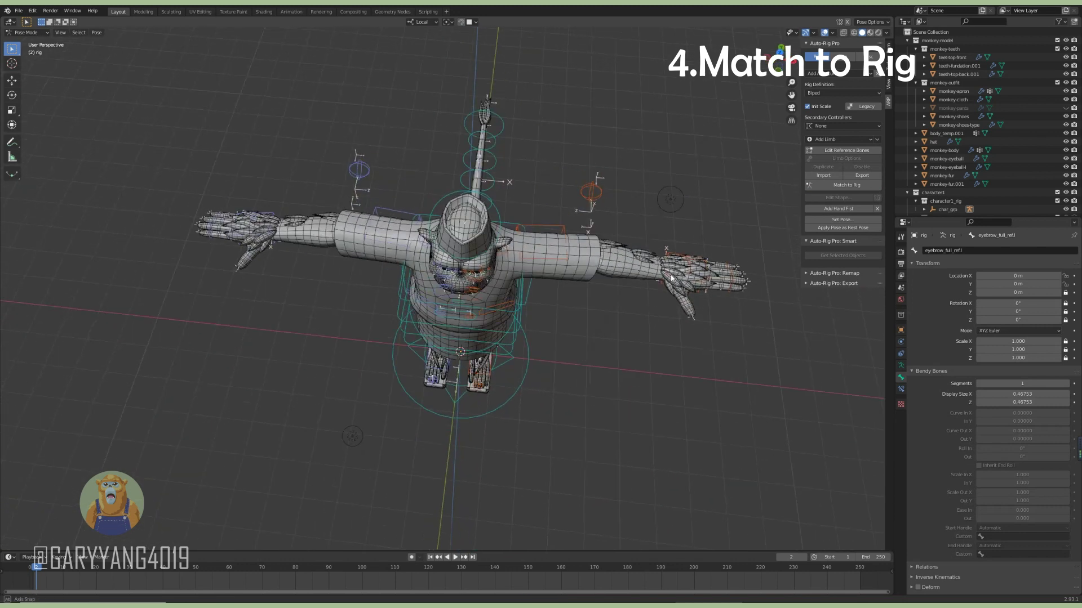
Select the hat, apron, cloth, body, fur, shoes and body_temp meshes.
left_click(459, 179)
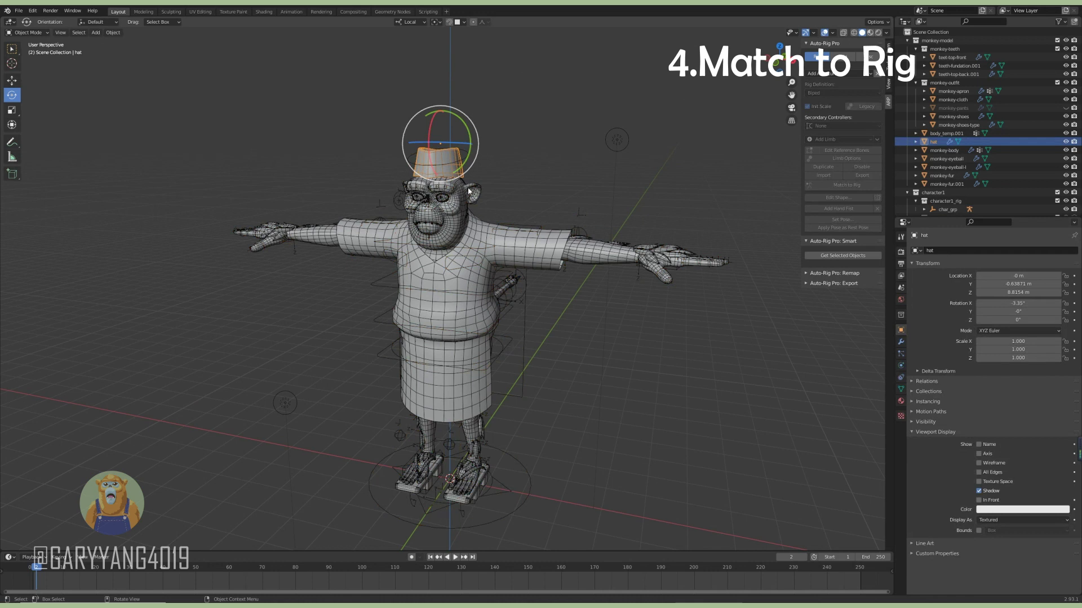
left_click(454, 264, "shift")
left_click(459, 315, "shift")
mouse_move(459, 315)
middle_mouse_down()
mouse_move(640, 213)
mouse_move(552, 270)
middle_mouse_up()
left_click(518, 286, "shift")
left_click(640, 212, "shift")
left_click(553, 271, "shift")
left_click(498, 293, "shift")
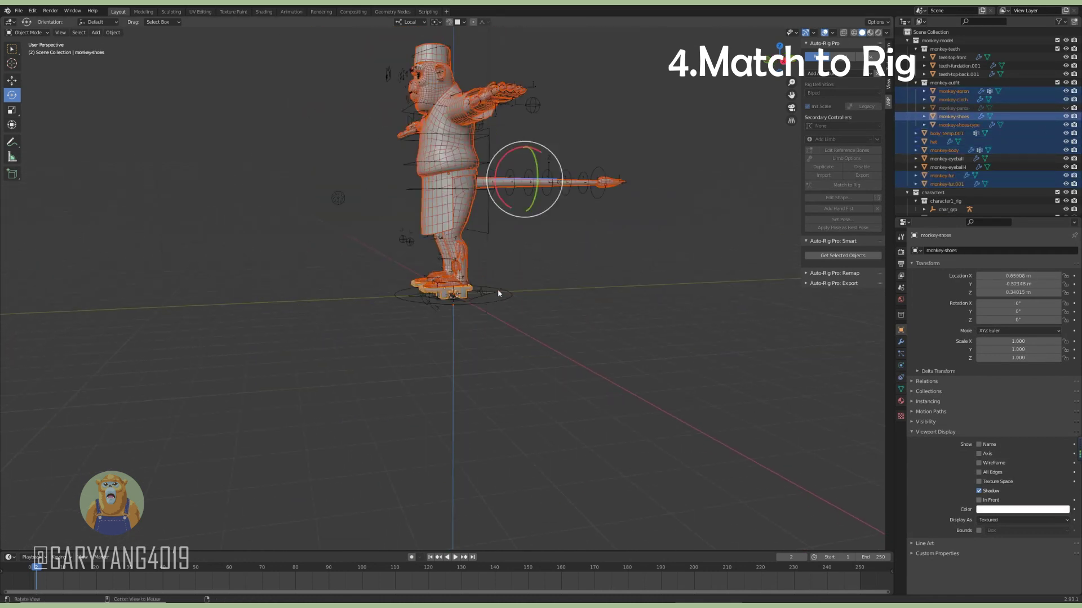
Add the eyeball mesh, make the rig active, and bind in Auto-Rig Pro's Skin tab.
key("KP_1")
scroll(508, 278, "up", 3)
scroll(524, 254, "up", 2)
scroll(549, 232, "up", 2)
scroll(473, 250, "up", 3)
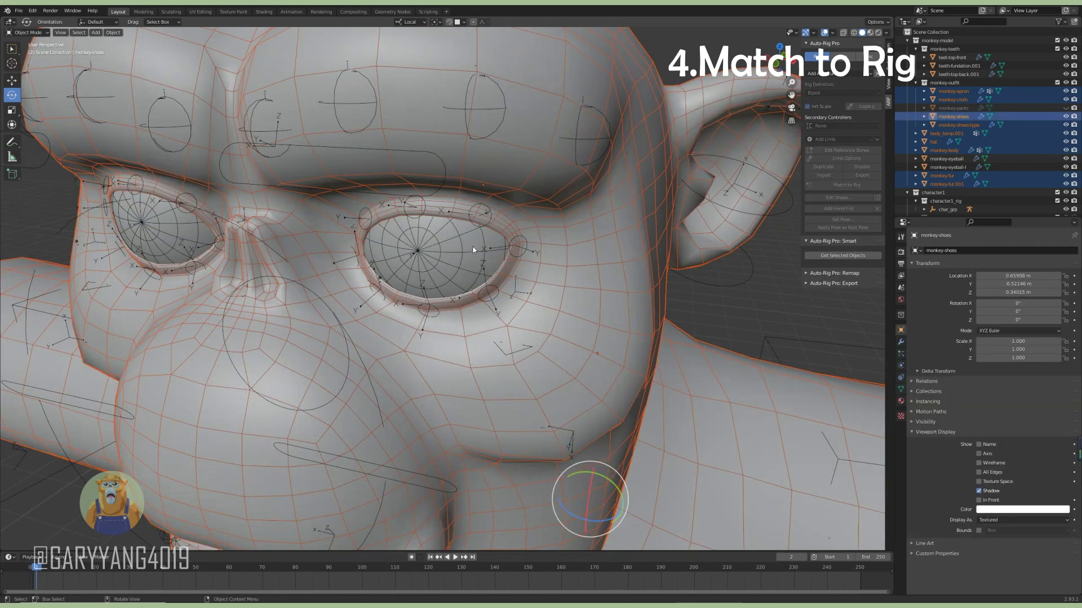
left_click(474, 249, "shift")
scroll(473, 249, "down", 1)
scroll(483, 218, "down", 5)
left_click(478, 224, "shift")
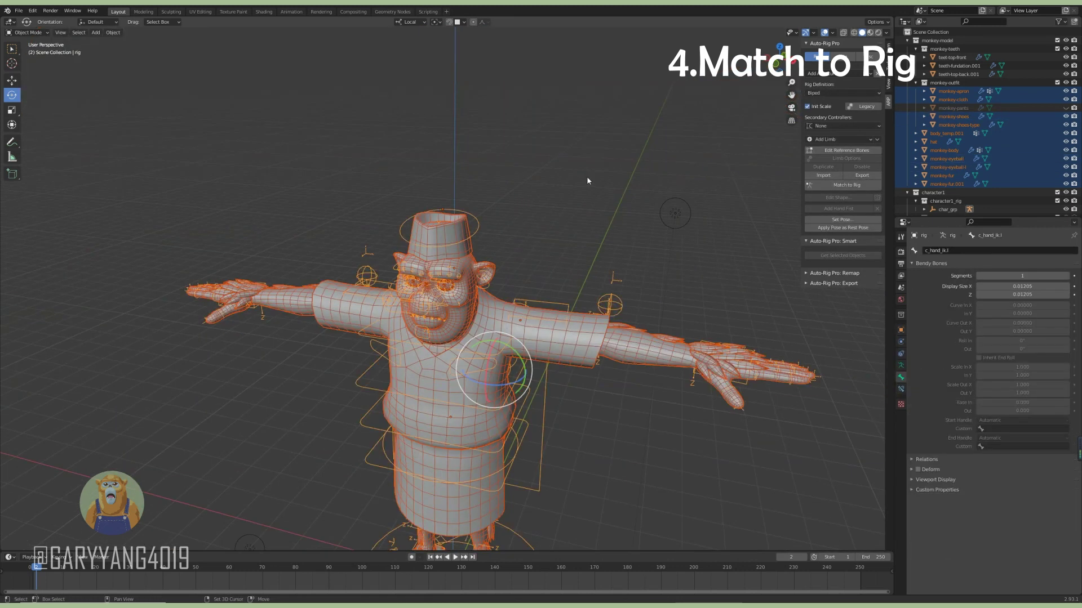
left_click(841, 56)
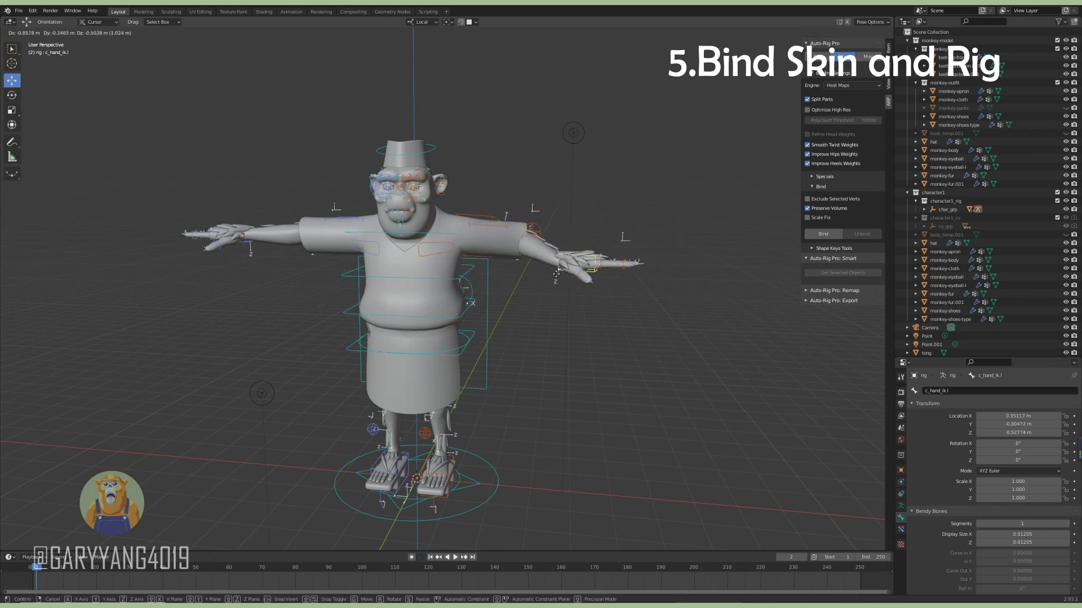
Test deformation by pulling the left hand control, cancelling, then tilting c_head.x.
left_click(490, 366)
key("alt+g")
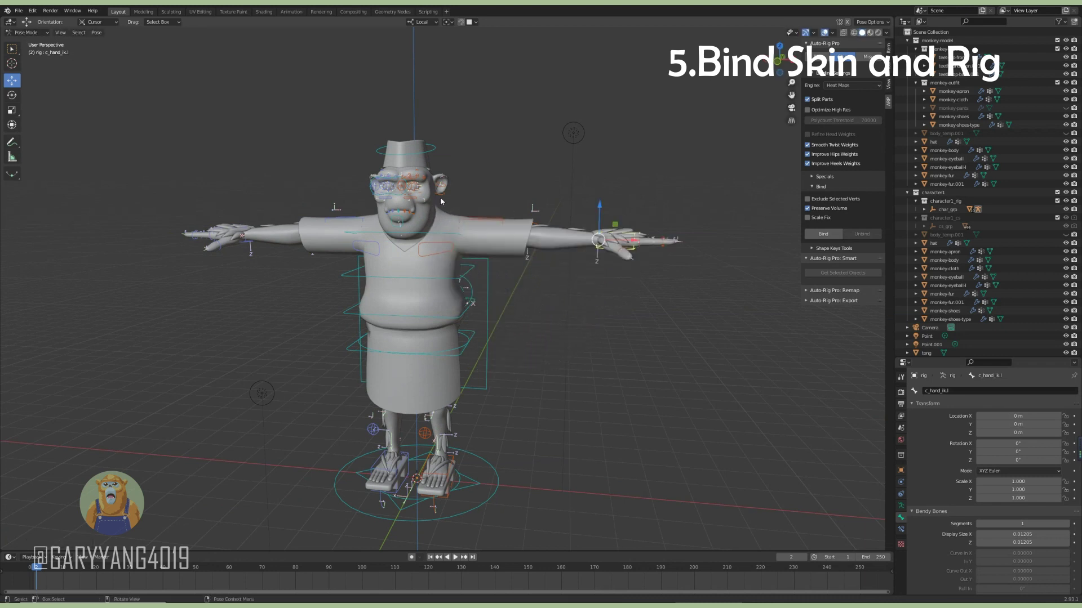
middle_click_drag(443, 149, 569, 184)
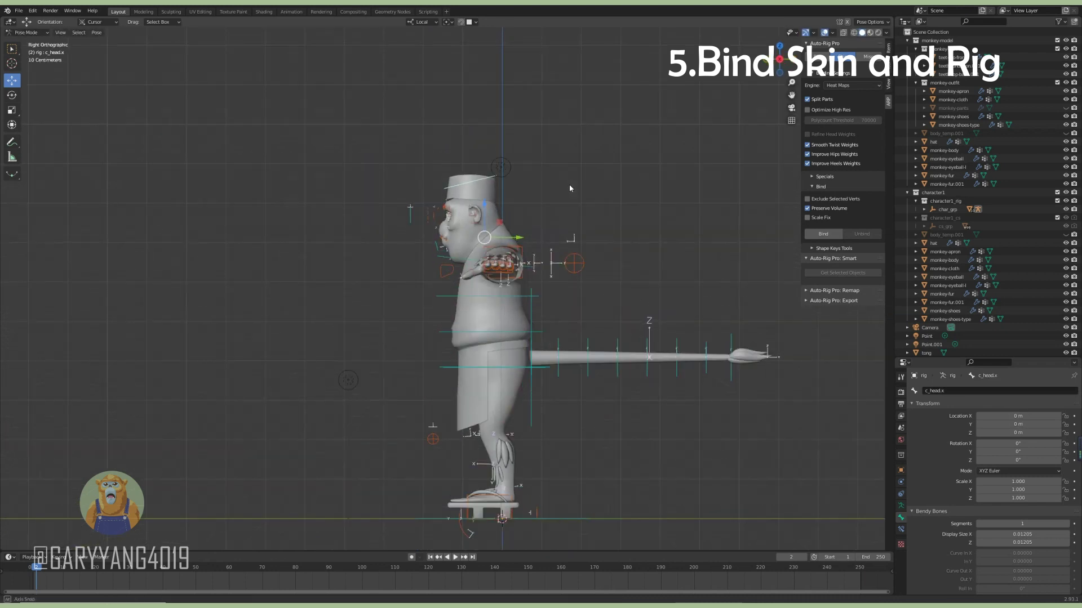
scroll(568, 185, "up", 4)
left_click(598, 223)
key("r")
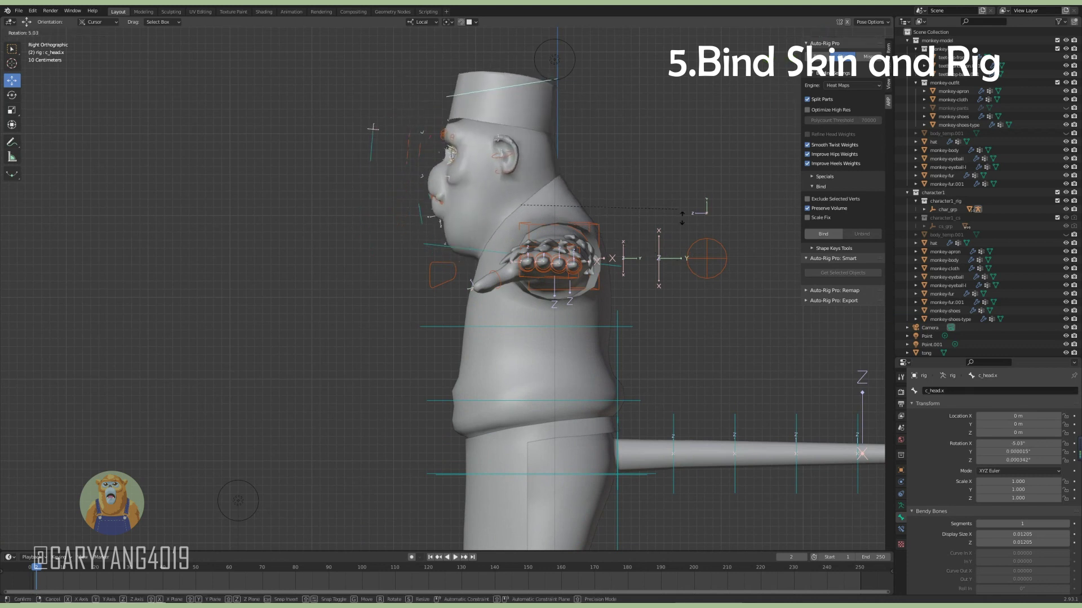
left_click(700, 286)
Reset the head rotation with Alt+R and inspect inside the mouth in wireframe.
middle_click_drag(701, 286, 483, 198)
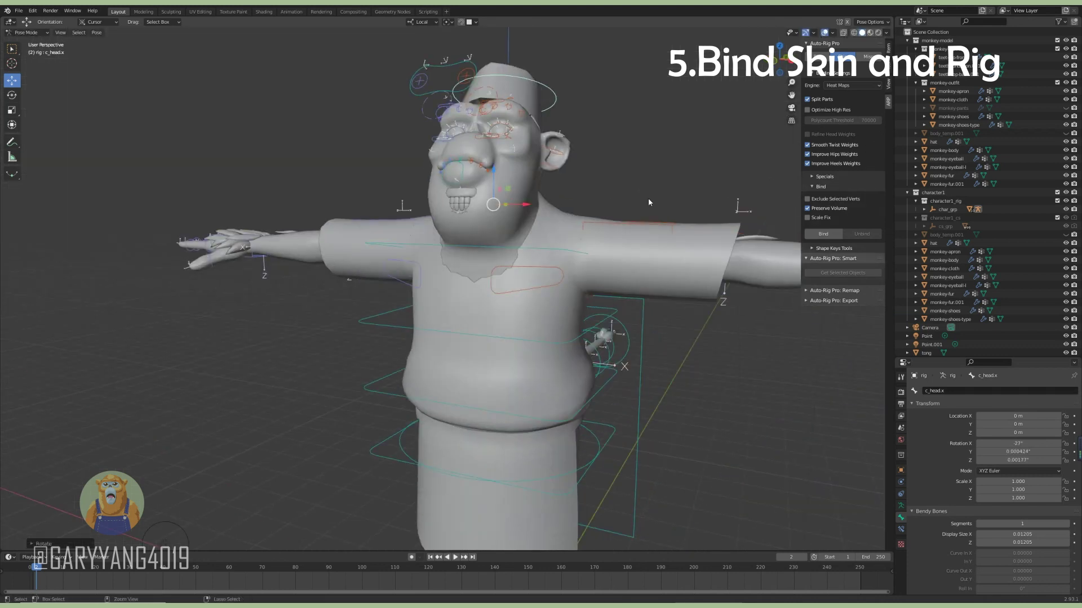
scroll(648, 198, "up", 3)
key("alt+r")
key("shift+z")
mouse_move(572, 202)
middle_mouse_down()
mouse_move(566, 189)
mouse_move(559, 275)
mouse_move(552, 198)
middle_mouse_up()
mouse_move(451, 199)
middle_mouse_down()
mouse_move(476, 210)
mouse_move(458, 207)
mouse_move(502, 279)
middle_mouse_up()
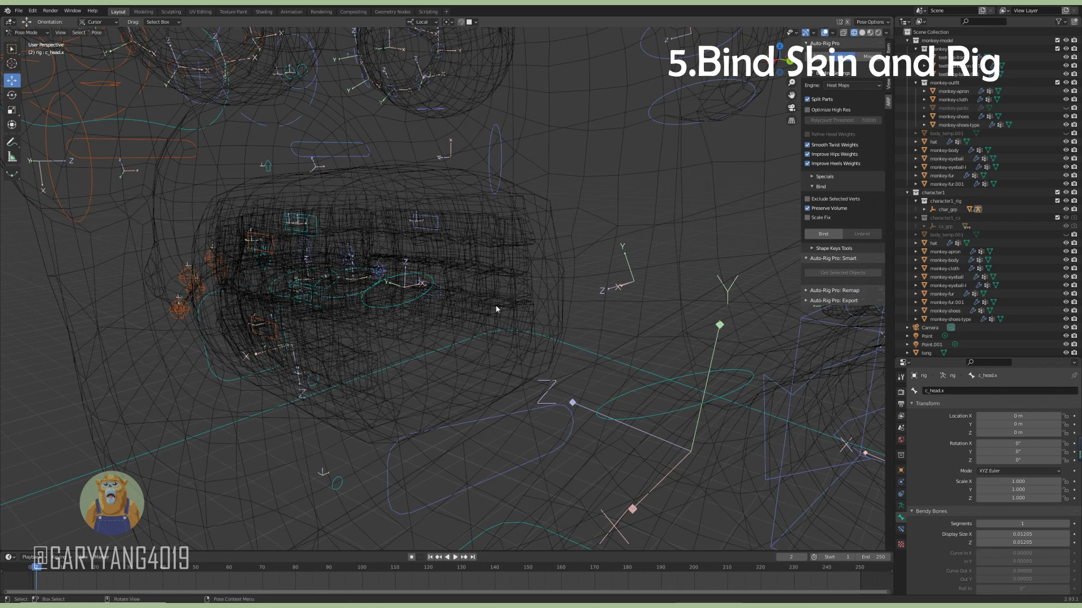
In Object Mode, select the tongue and teeth base meshes, excluding the body.
key("ctrl+Tab")
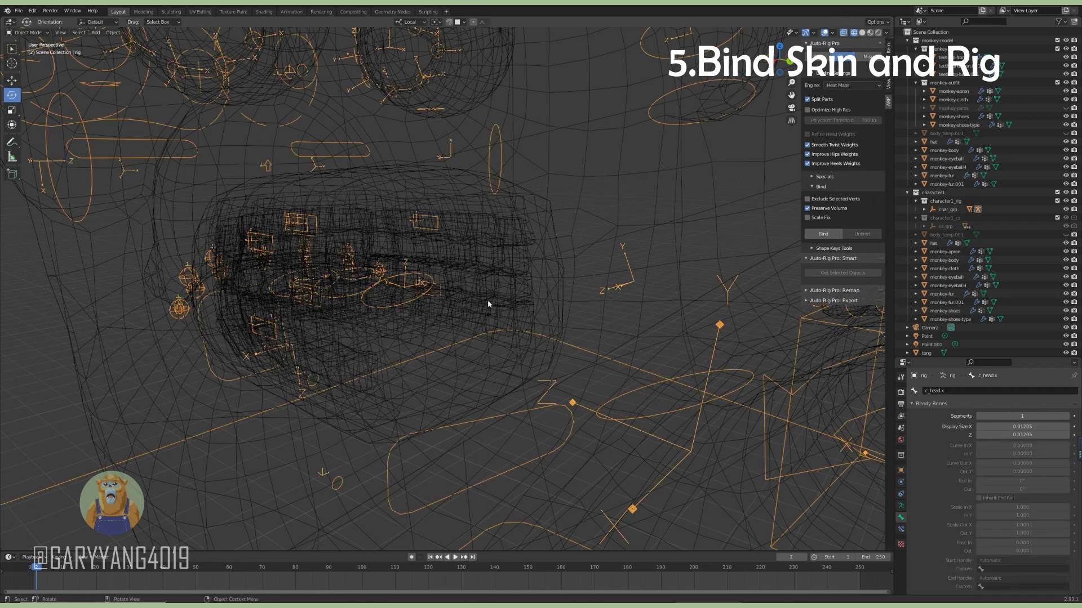
left_click(489, 302)
left_click(506, 303)
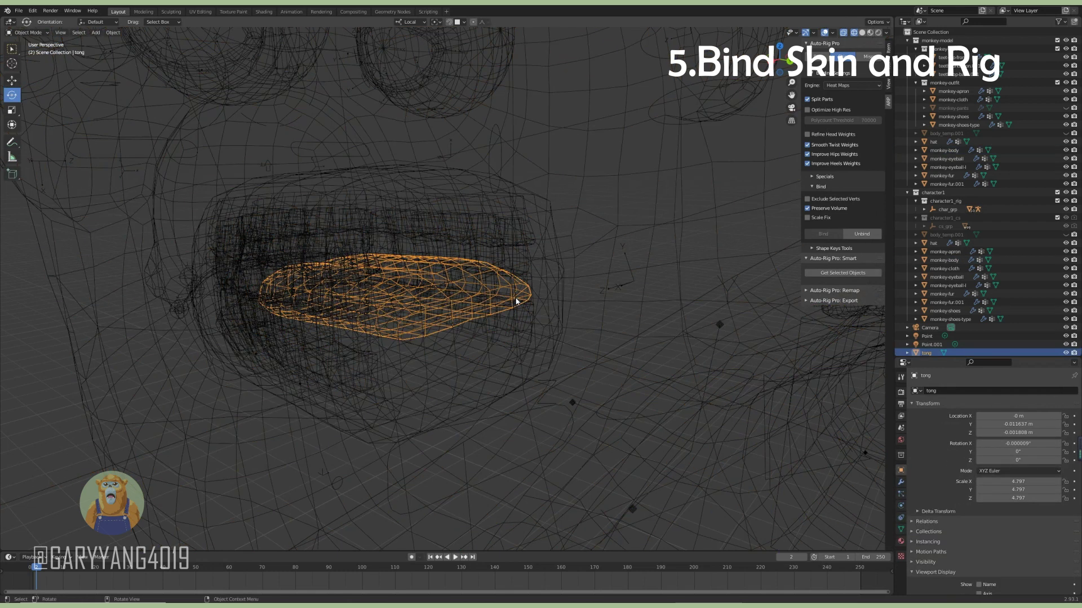
left_click(531, 250, "shift")
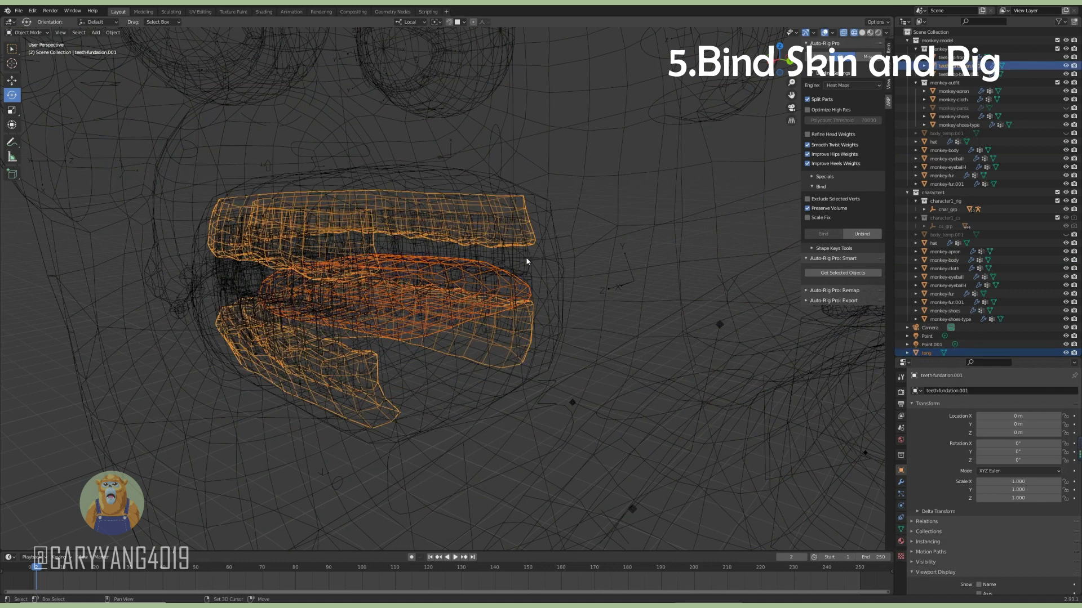
left_click(526, 261, "shift")
key("ctrl+z")
Add the upper front and back teeth, return to solid shading, and make the rig active.
scroll(535, 257, "up", 2)
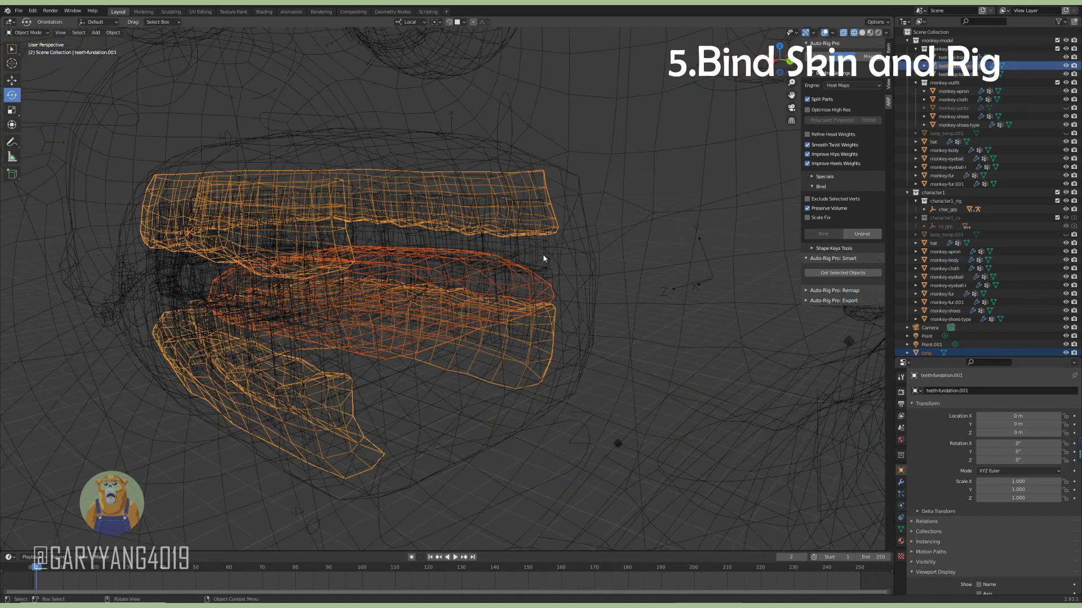
left_click(540, 243, "shift")
left_click(553, 274, "shift")
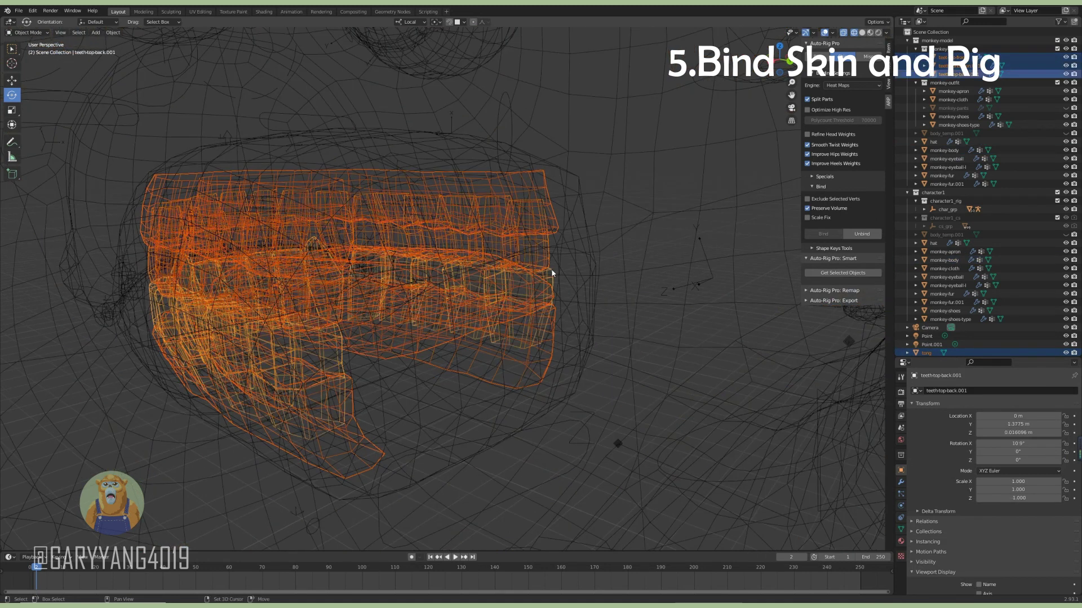
scroll(411, 274, "down", 3)
scroll(412, 275, "down", 4)
scroll(516, 270, "down", 5)
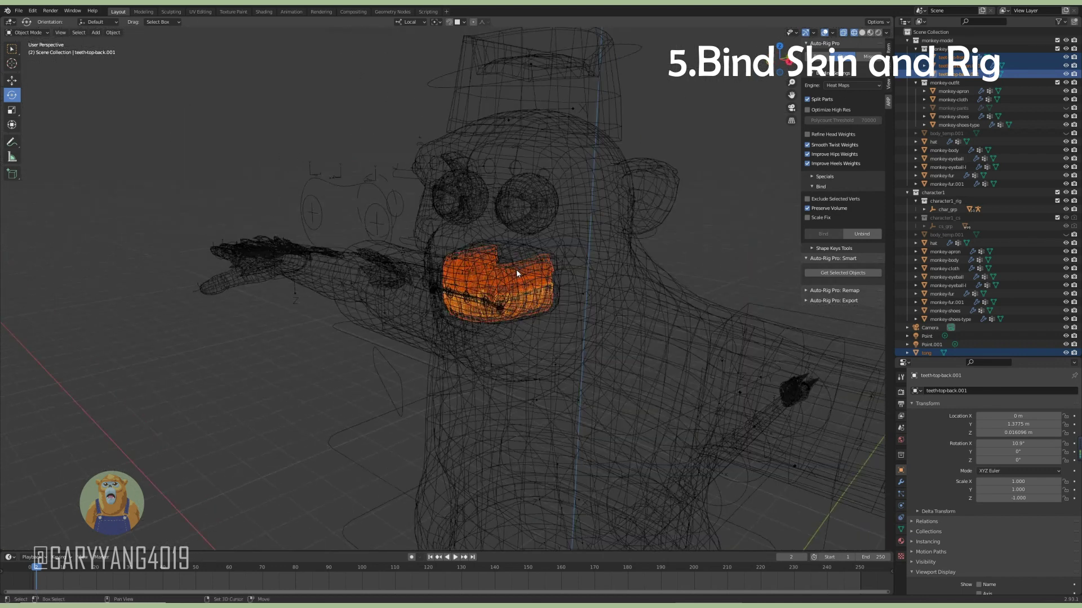
key("shift+z")
scroll(392, 242, "down", 1)
left_click(391, 243, "shift")
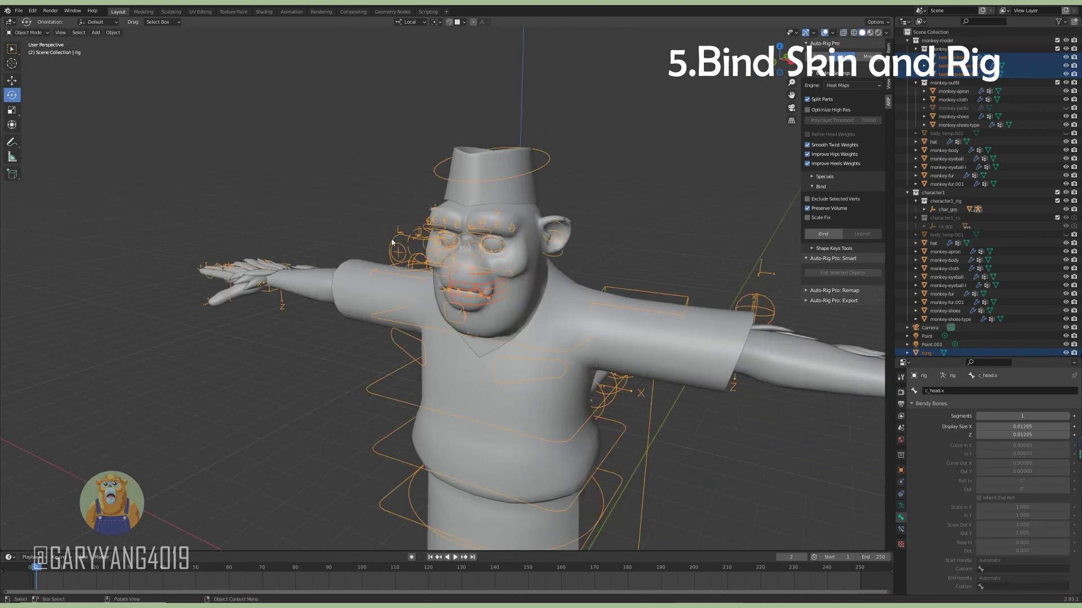
mouse_move(391, 242)
middle_mouse_down()
mouse_move(547, 258)
mouse_move(515, 249)
mouse_move(538, 273)
middle_mouse_up()
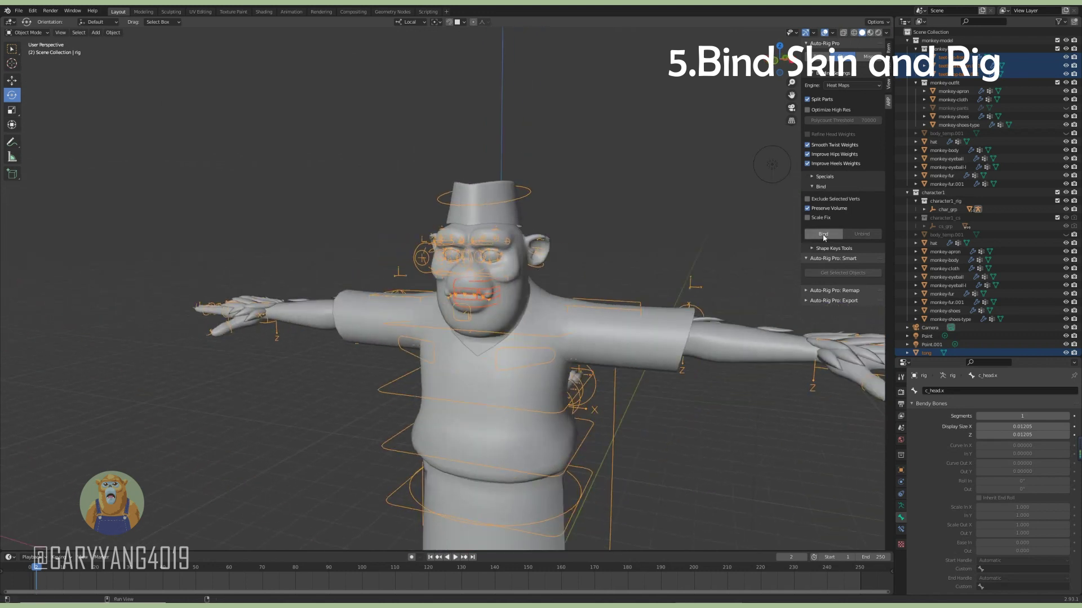
In Pose Mode, turn the c_head.x control, then reset its rotation with Alt+R.
left_click(503, 169)
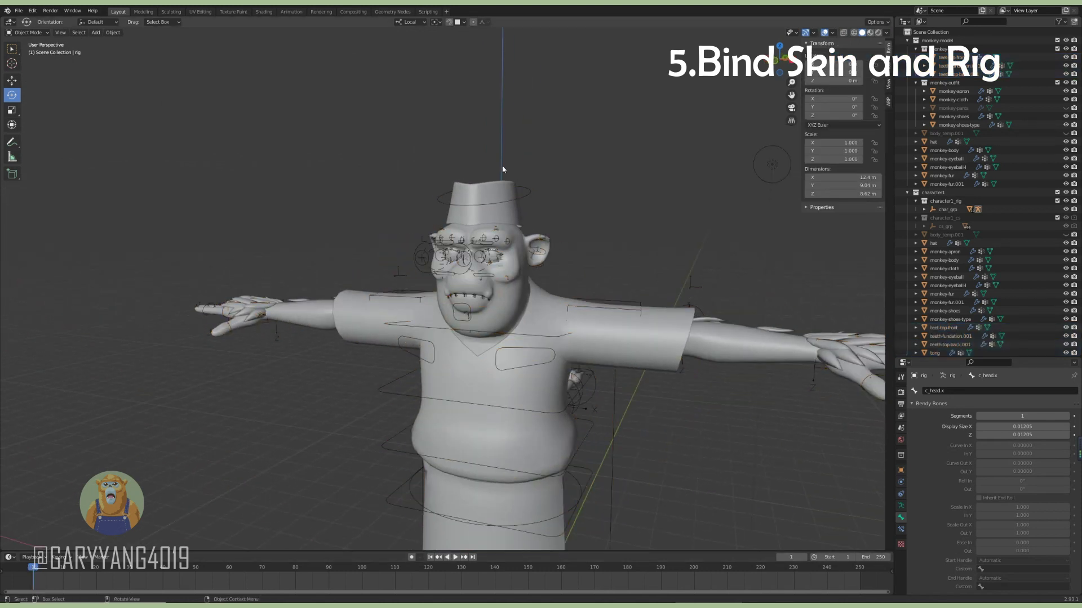
left_click(529, 192)
key("ctrl+Tab")
middle_click_drag(530, 192, 582, 222)
key("r")
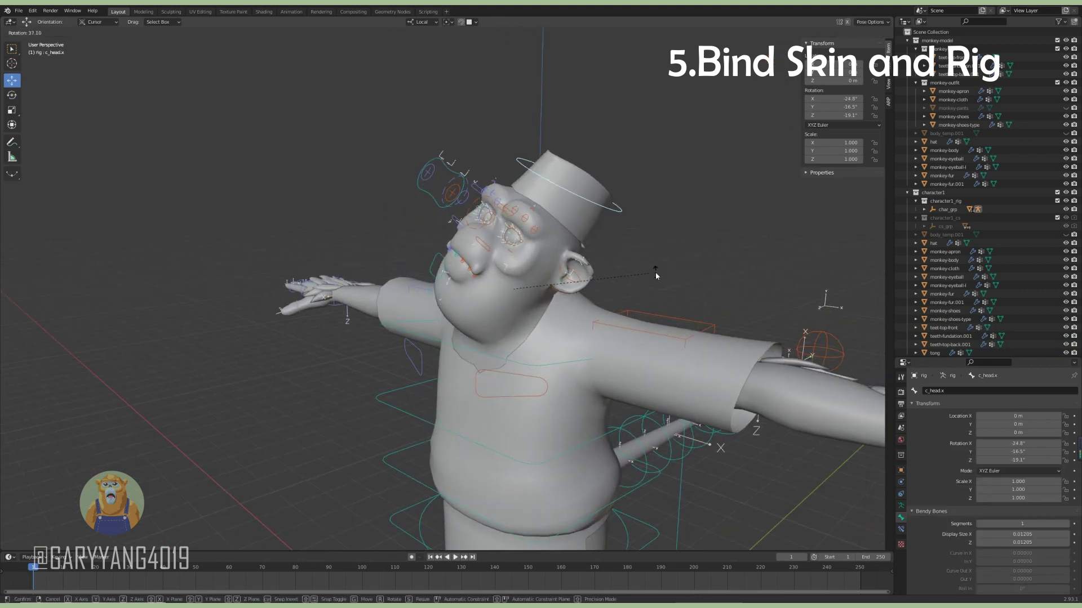
left_click(655, 272)
key("alt+r")
Scale c_cheek_inflate.l to inflate the left cheek, then return to Object Mode.
middle_click_drag(655, 272, 634, 171)
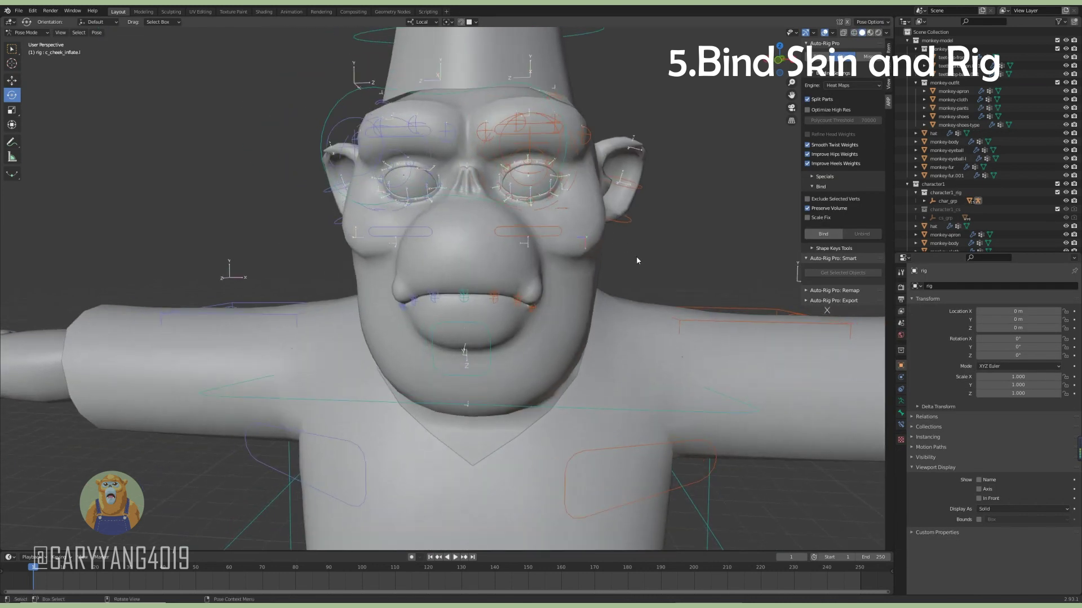
key("s")
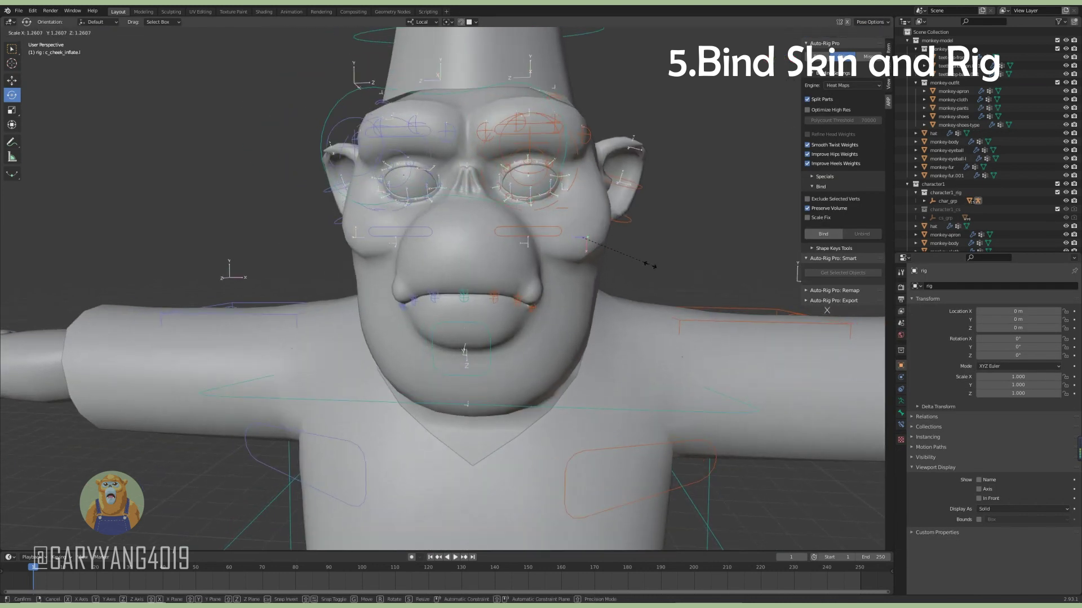
left_click(651, 269)
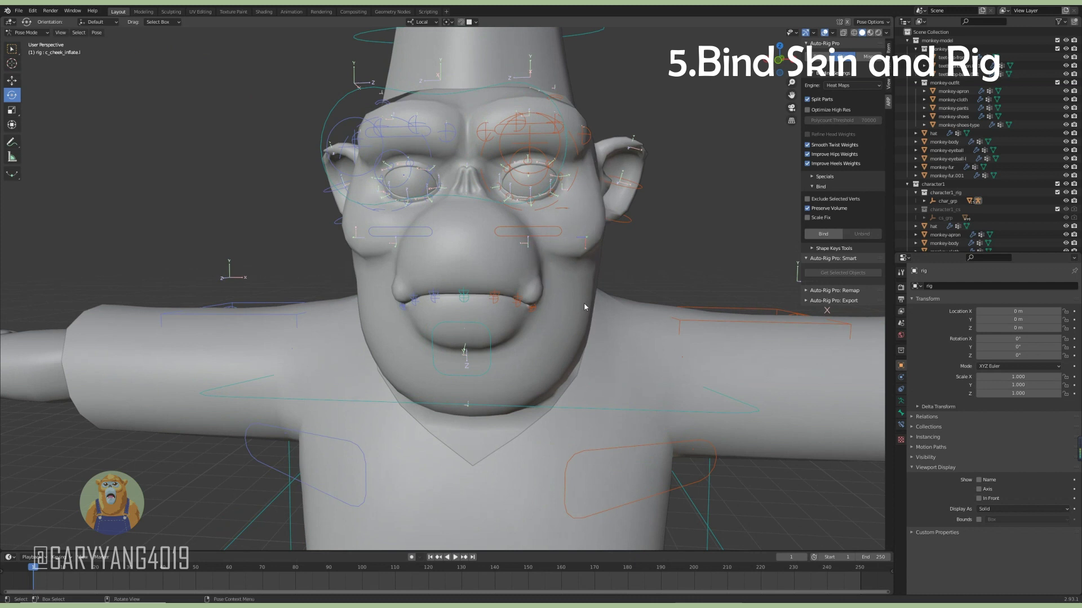
scroll(577, 313, "down", 4)
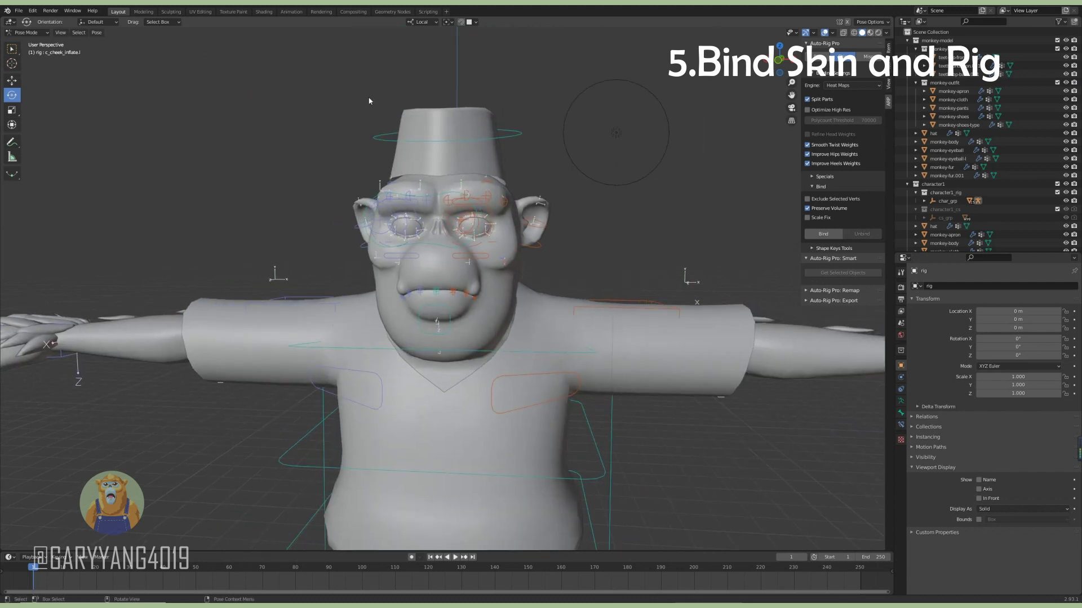
left_click(30, 36)
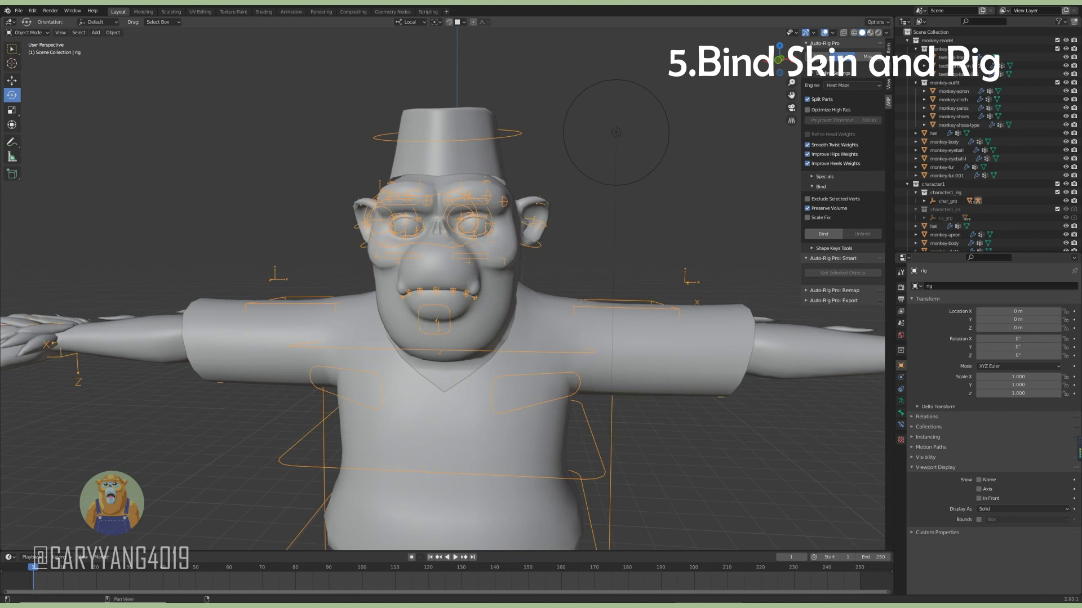
Enter reference-bone editing in Auto-Rig Pro and select the left cheek reference bone.
left_click(818, 57)
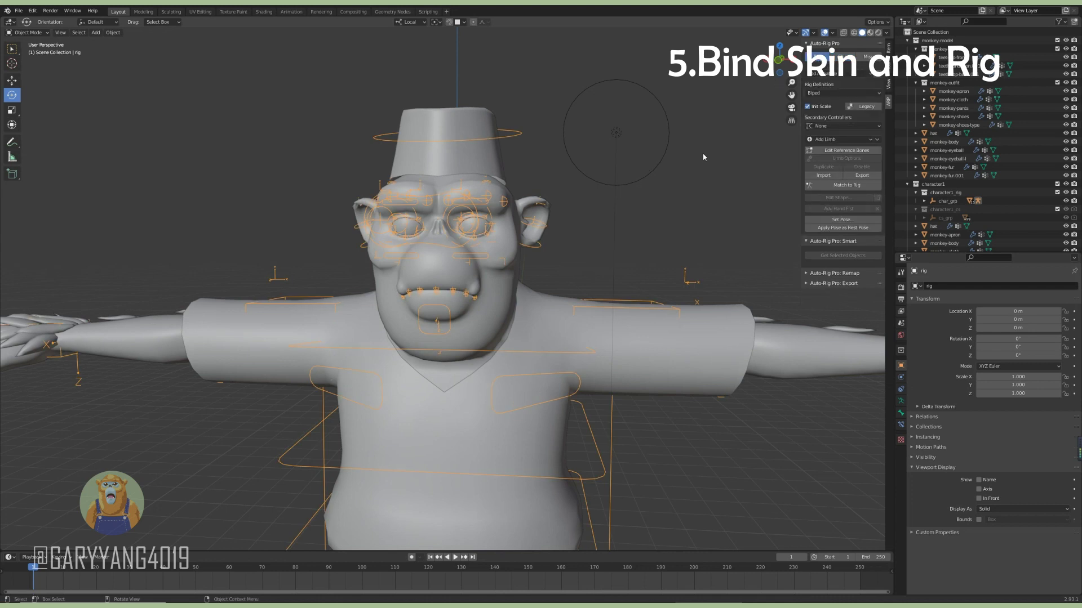
scroll(707, 167, "down", 3)
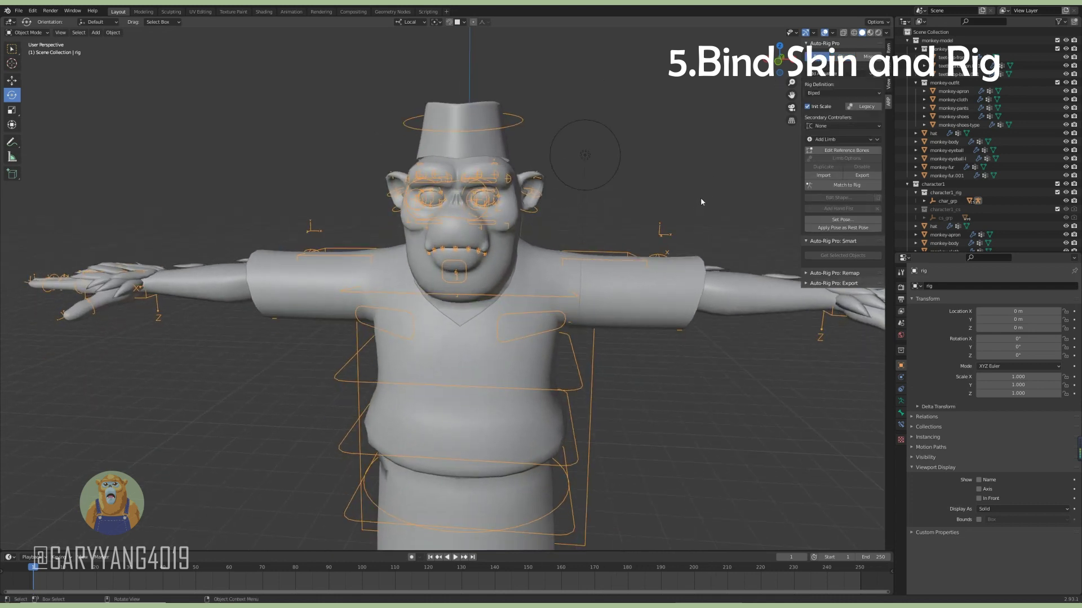
left_click(861, 151)
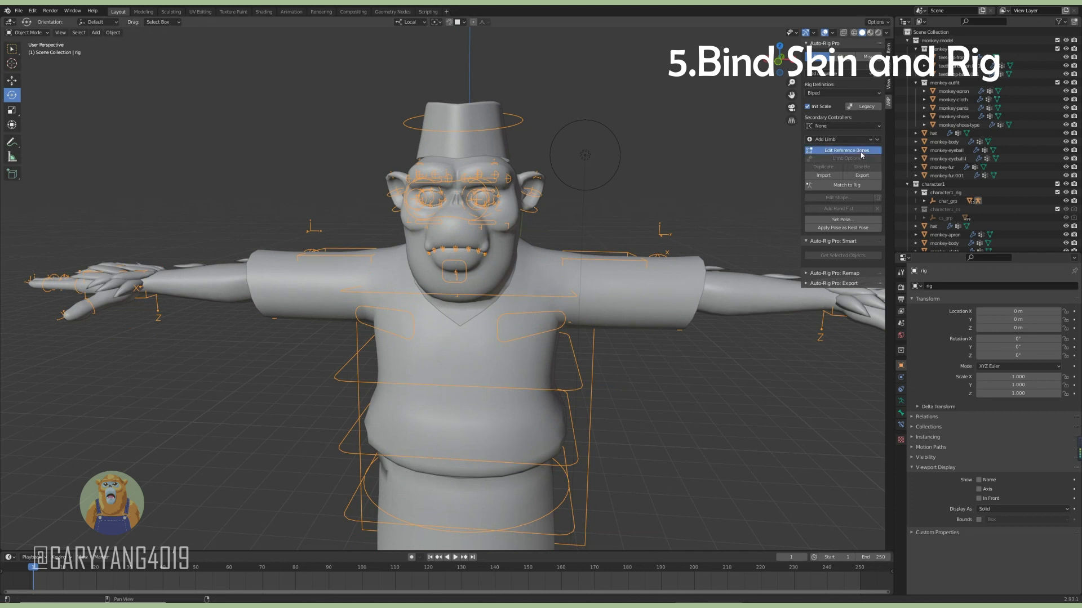
scroll(620, 200, "up", 5)
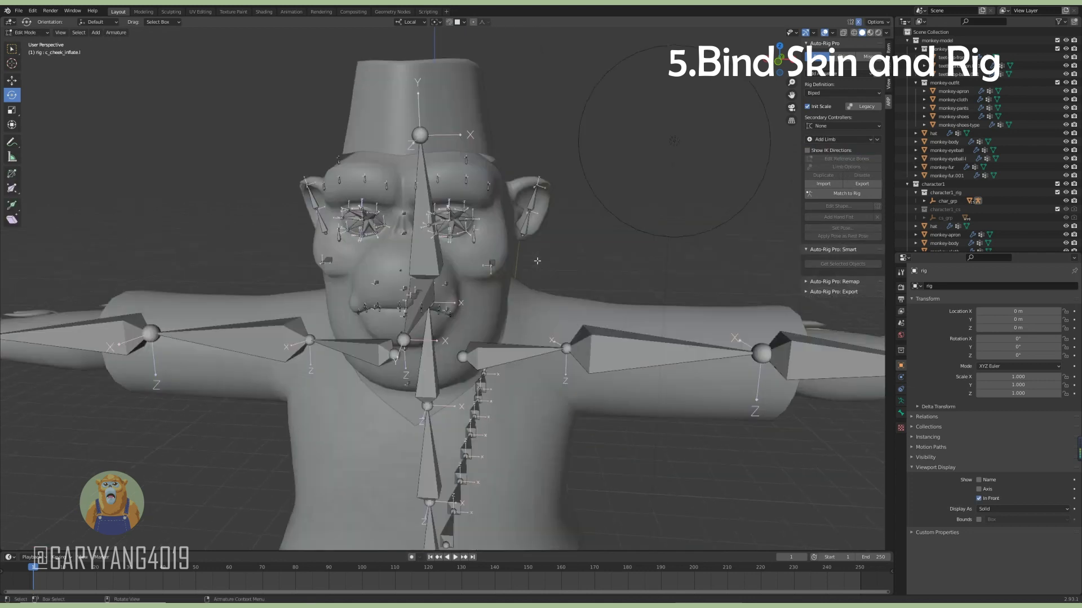
middle_click_drag(563, 236, 509, 263)
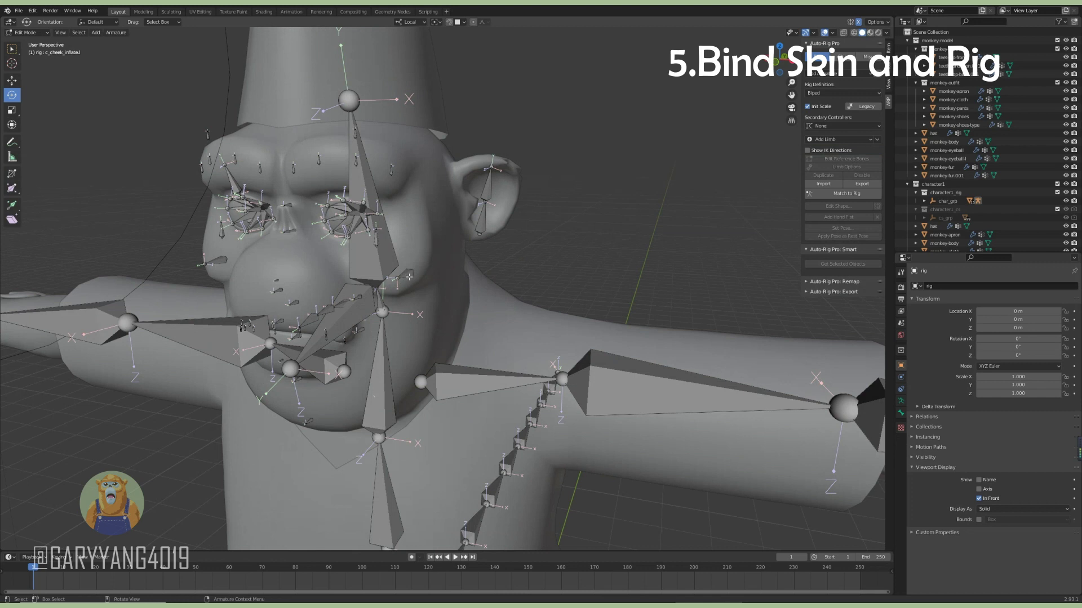
left_click(409, 276)
middle_click_drag(409, 277, 532, 298)
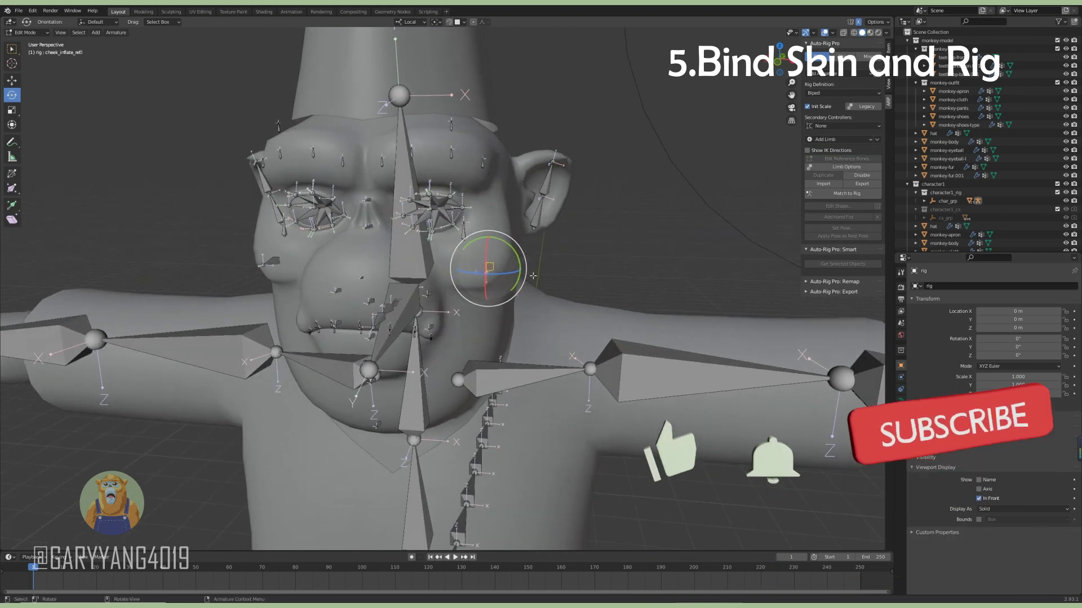
middle_click_drag(483, 257, 578, 284, "alt")
scroll(578, 283, "up", 2)
scroll(578, 284, "up", 2)
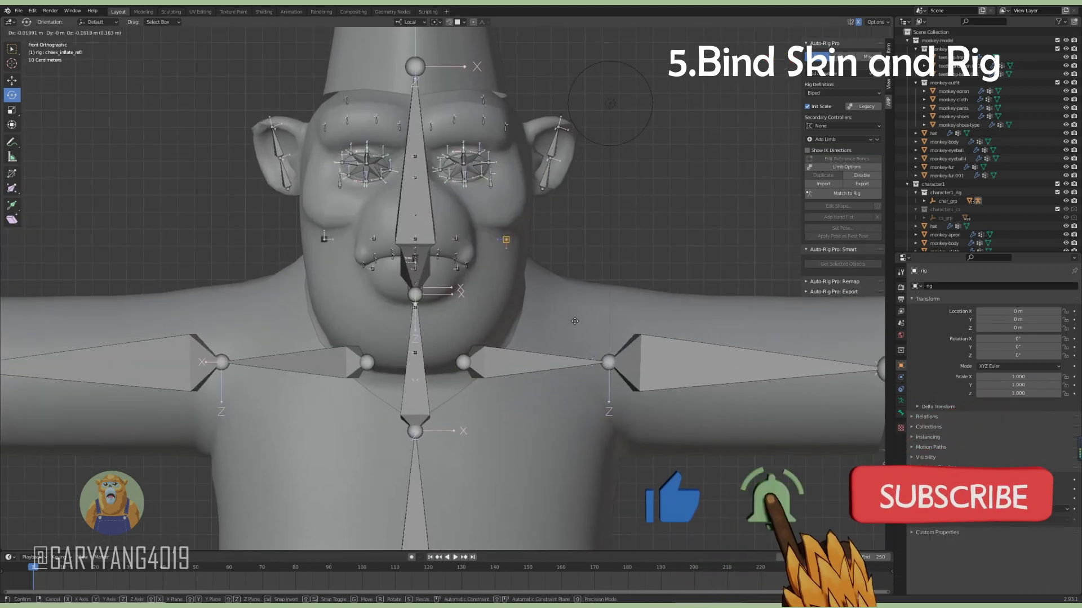
Move cheek_inflate_ref.l lower on the face, redoing the move once.
key("g")
left_click(494, 190)
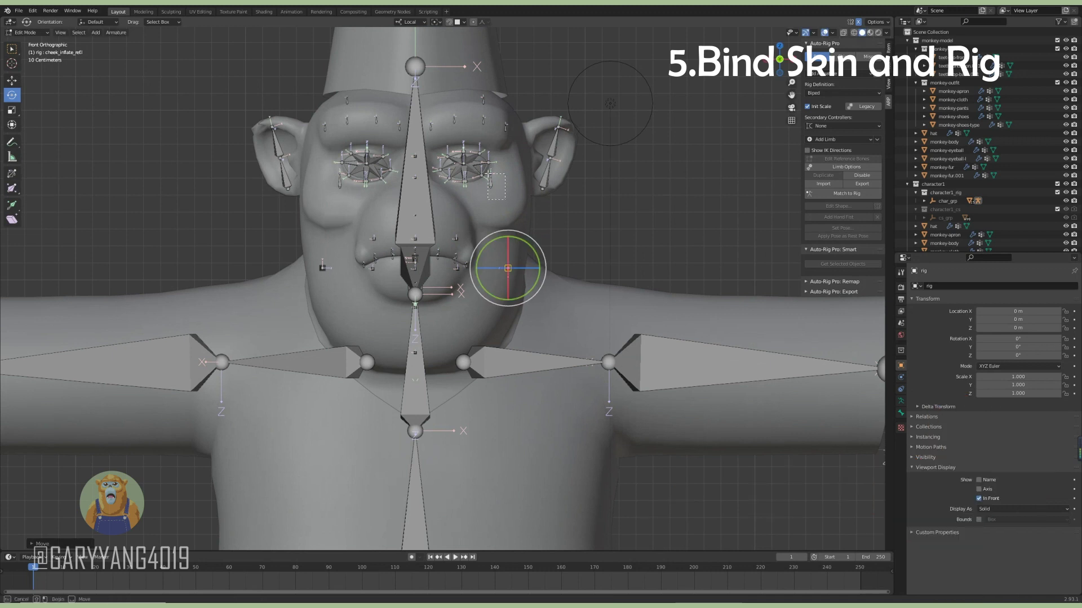
key("ctrl+z")
scroll(526, 203, "up", 1)
key("g")
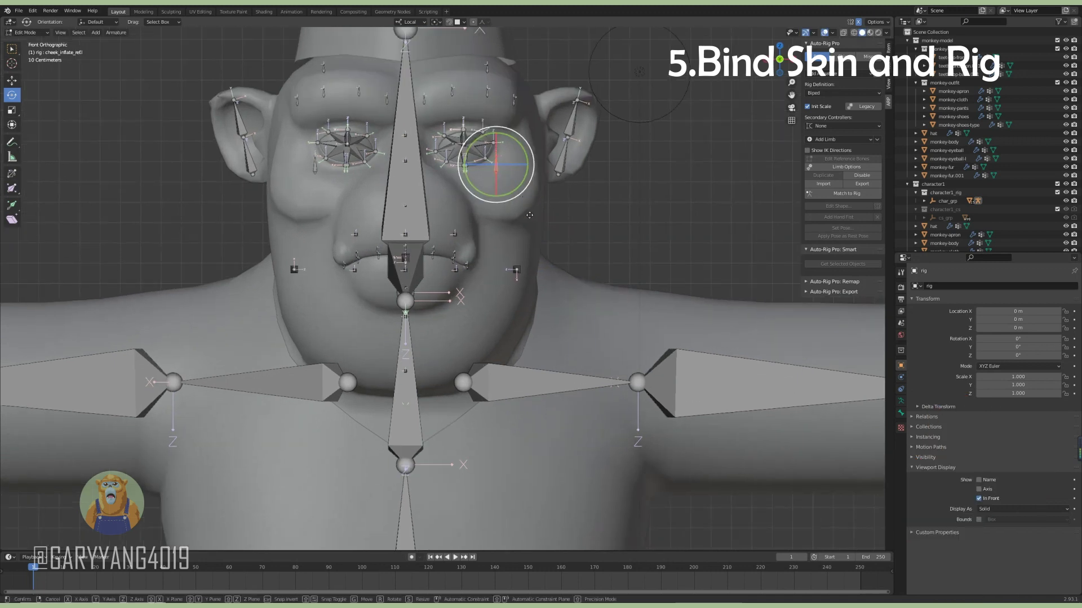
left_click(549, 227)
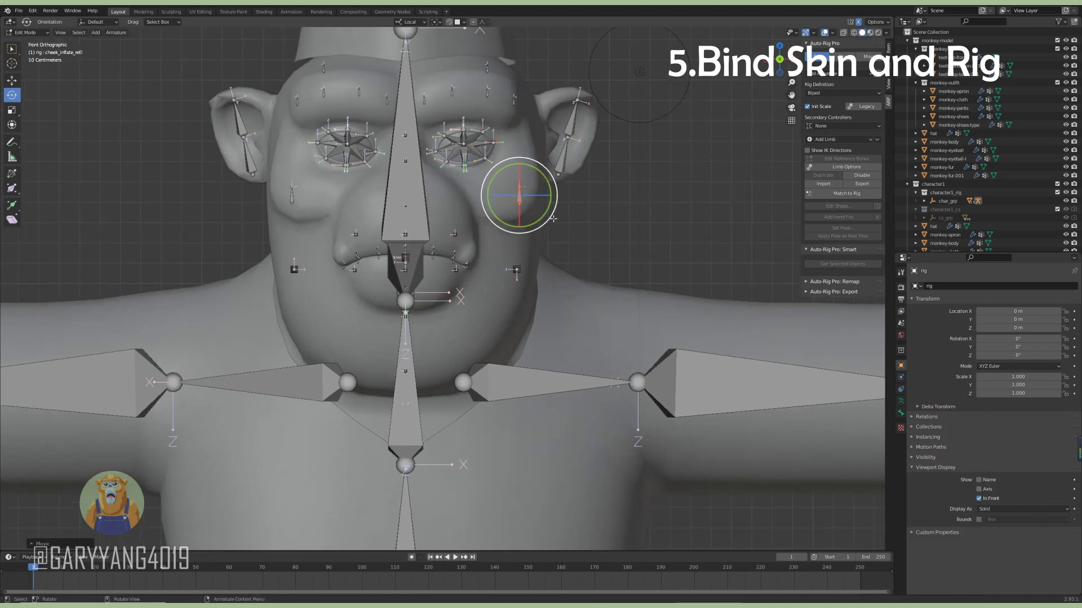
scroll(552, 218, "down", 2)
scroll(558, 219, "down", 1)
scroll(567, 219, "down", 1)
scroll(601, 245, "down", 1)
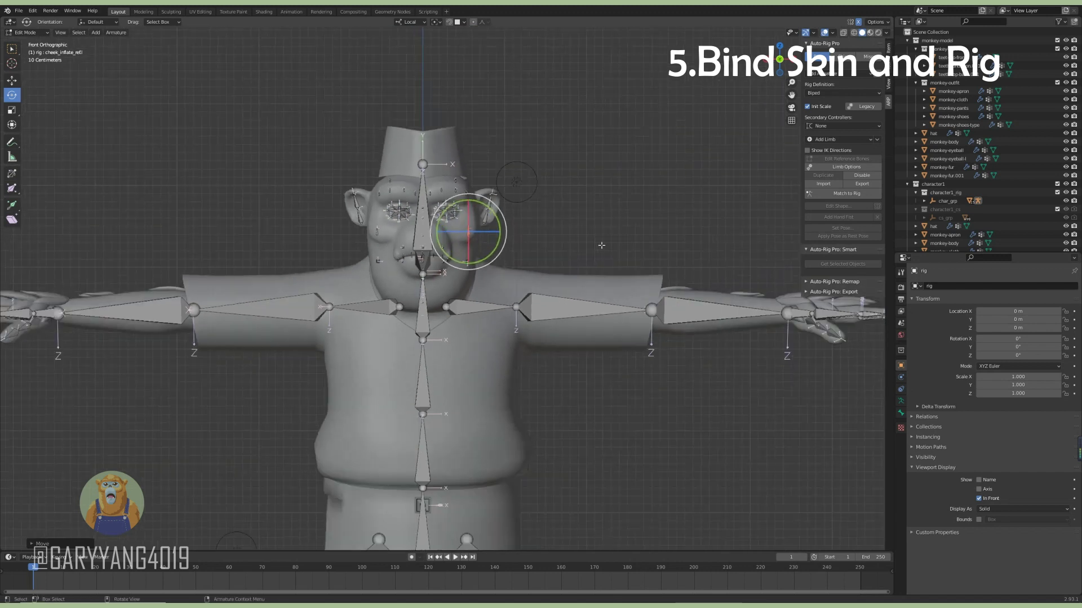
mouse_move(601, 245)
middle_mouse_down("shift")
mouse_move(581, 216)
mouse_move(595, 216)
middle_mouse_up("shift")
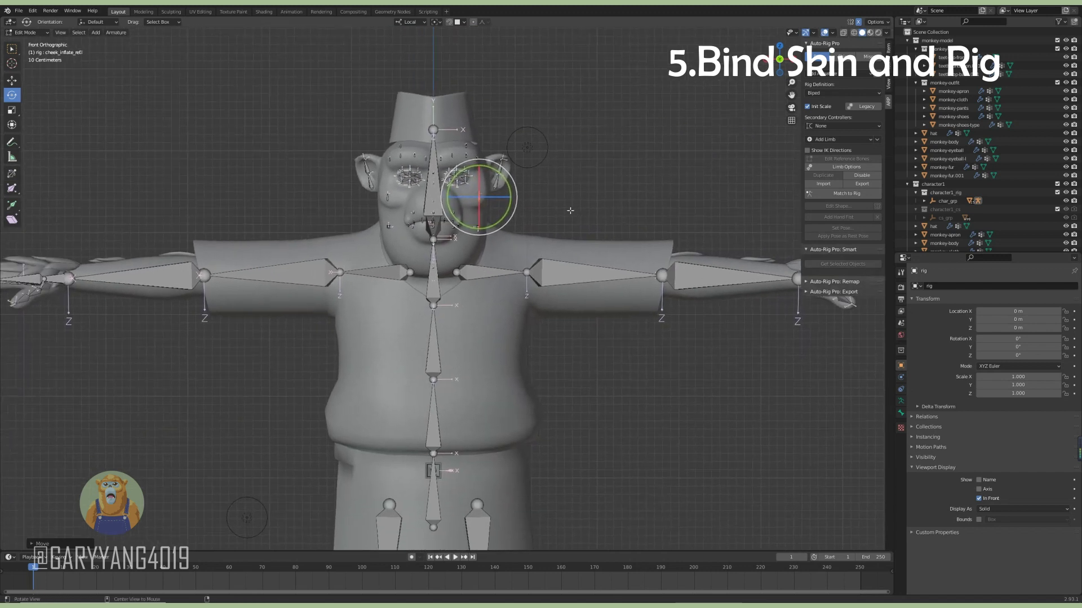
scroll(570, 211, "up", 1)
scroll(731, 171, "up", 1)
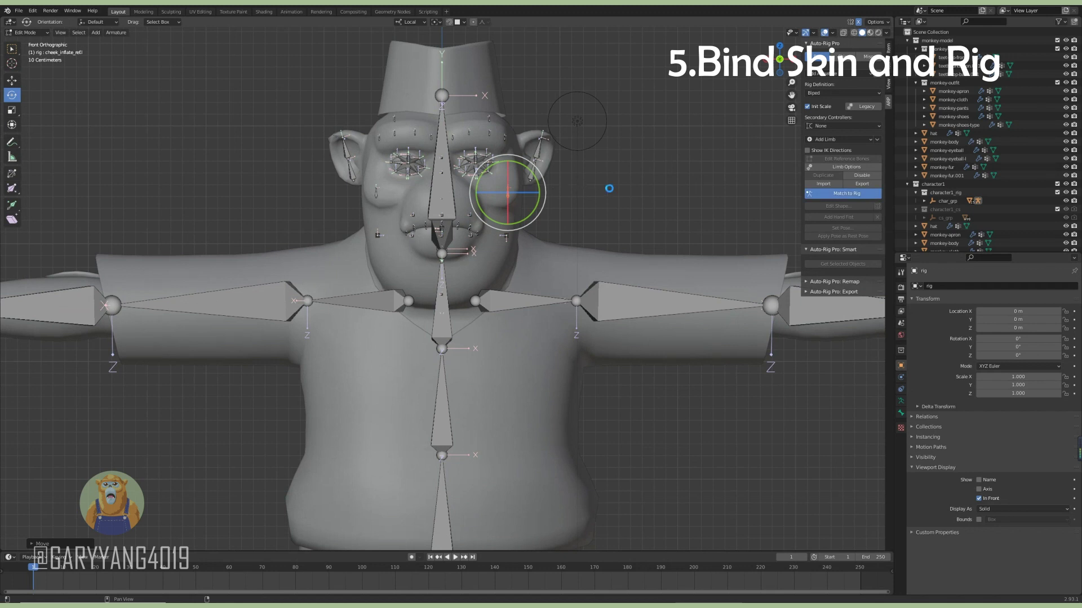
Scale up the c_cheek_inflate.l and c_cheek_smile.l face controls.
scroll(606, 195, "down", 1)
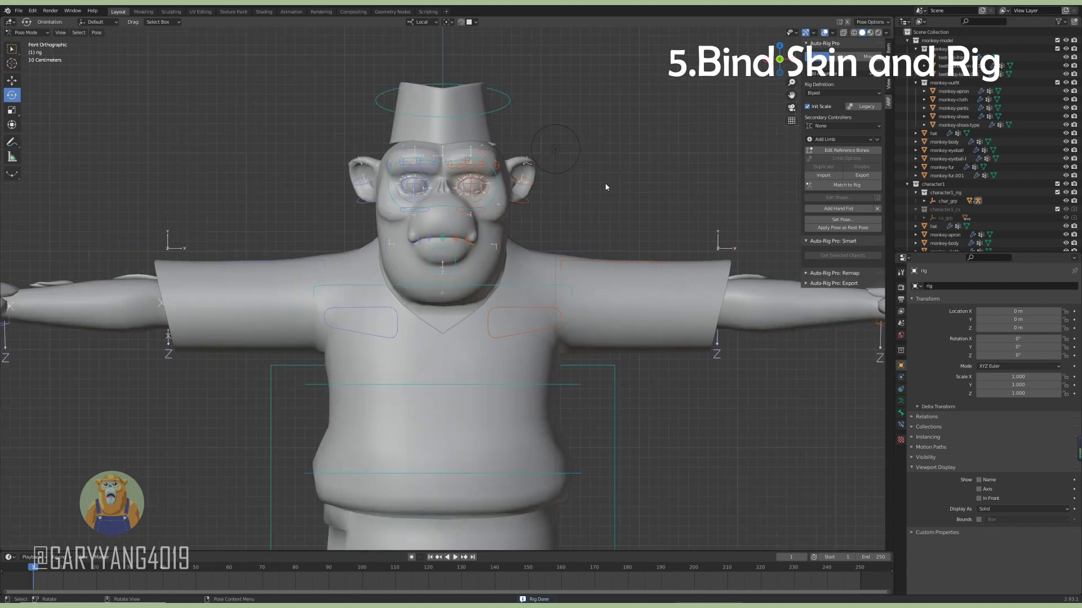
scroll(597, 200, "up", 2)
scroll(593, 205, "down", 1)
scroll(584, 210, "down", 2)
middle_click_drag(585, 209, 485, 269)
left_click(464, 277)
key("s")
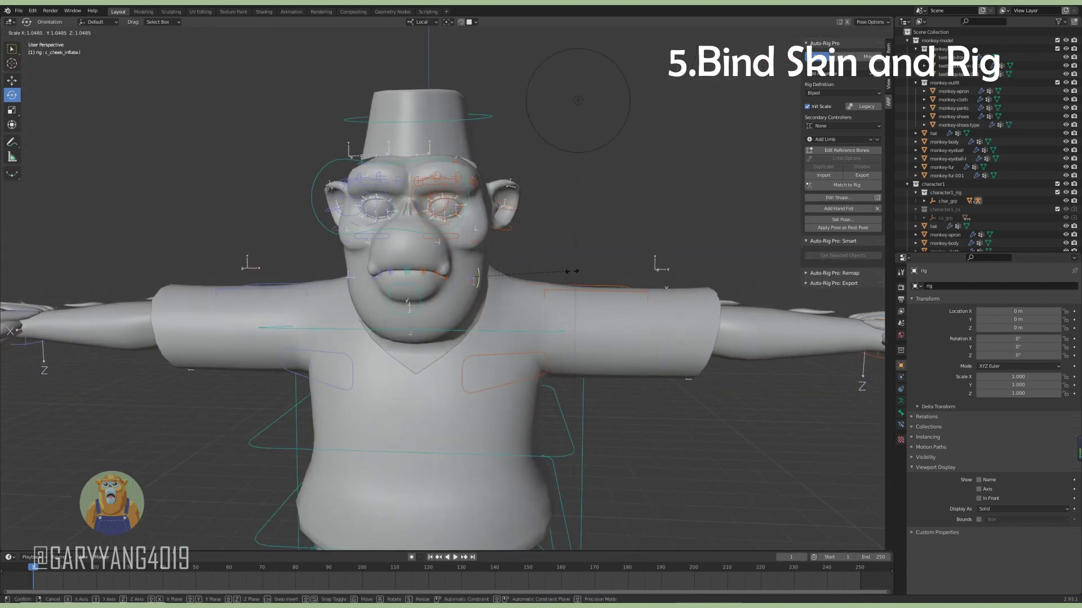
left_click(586, 284)
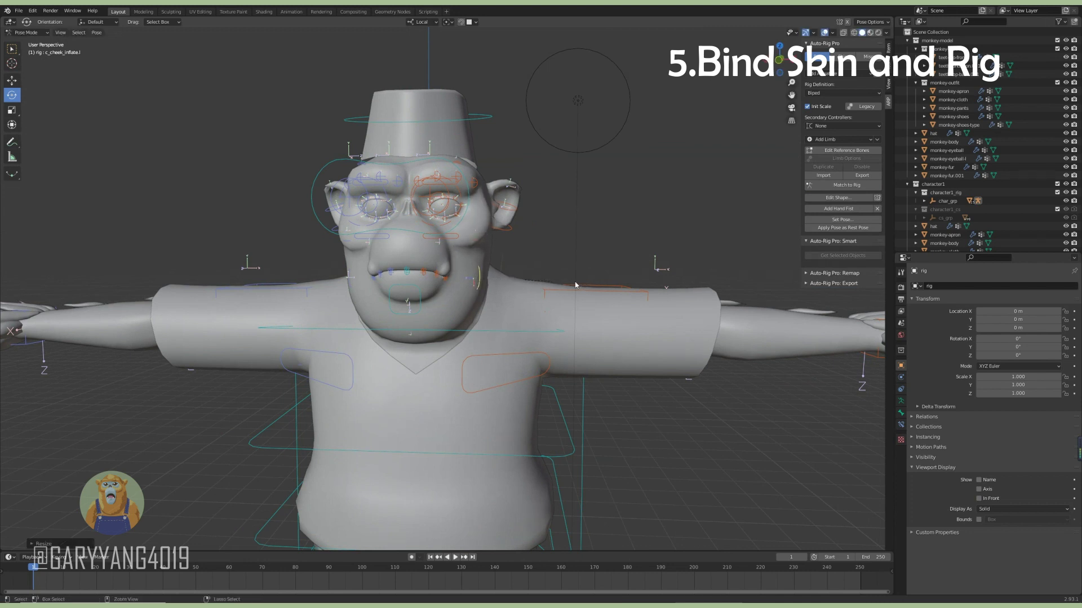
left_click(496, 255)
key("s")
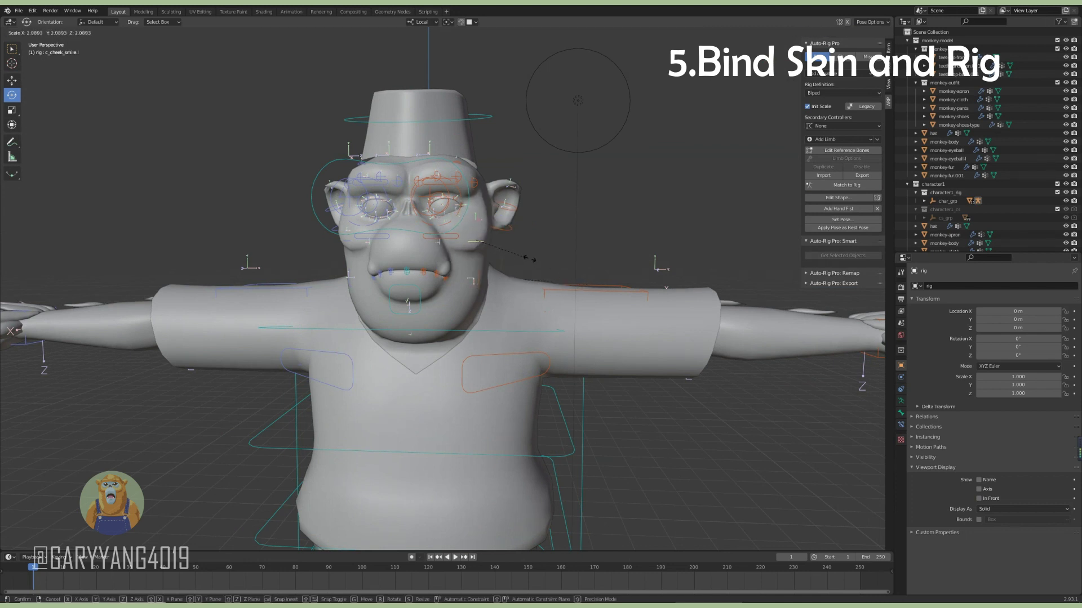
left_click(514, 259)
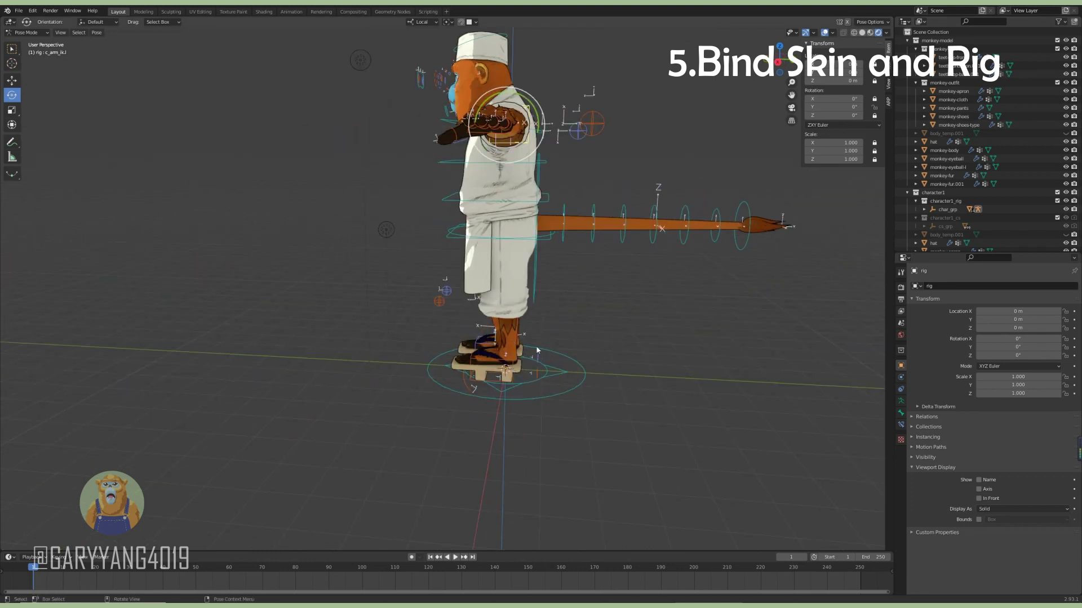
scroll(536, 349, "up", 5)
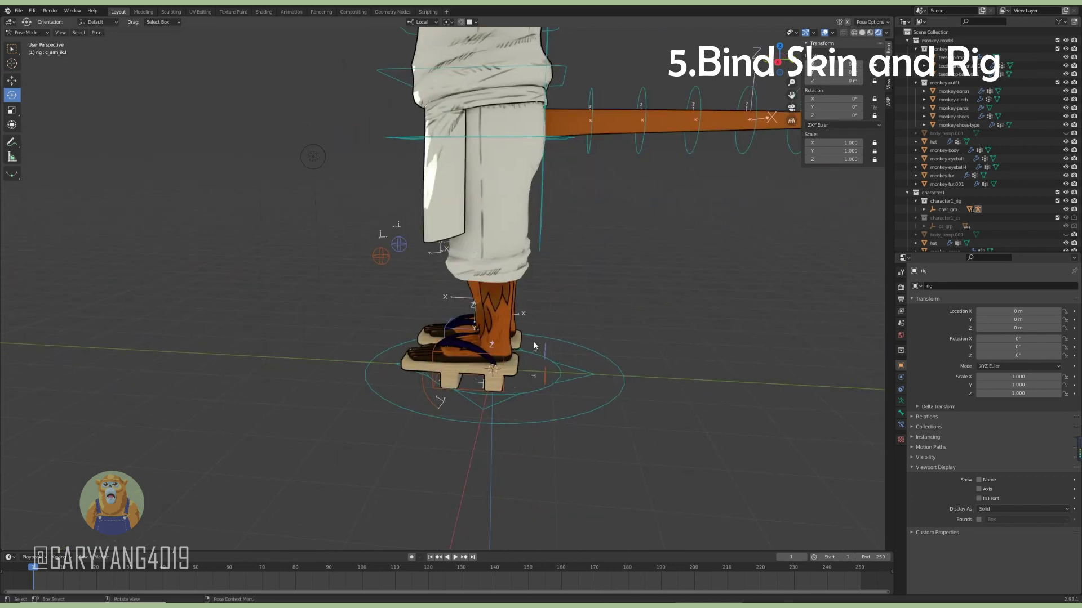
Test-grab c_foot_ik.l and cancel it, then return to Object Mode.
left_click(534, 346)
middle_click_drag(540, 341, 571, 320)
key("g")
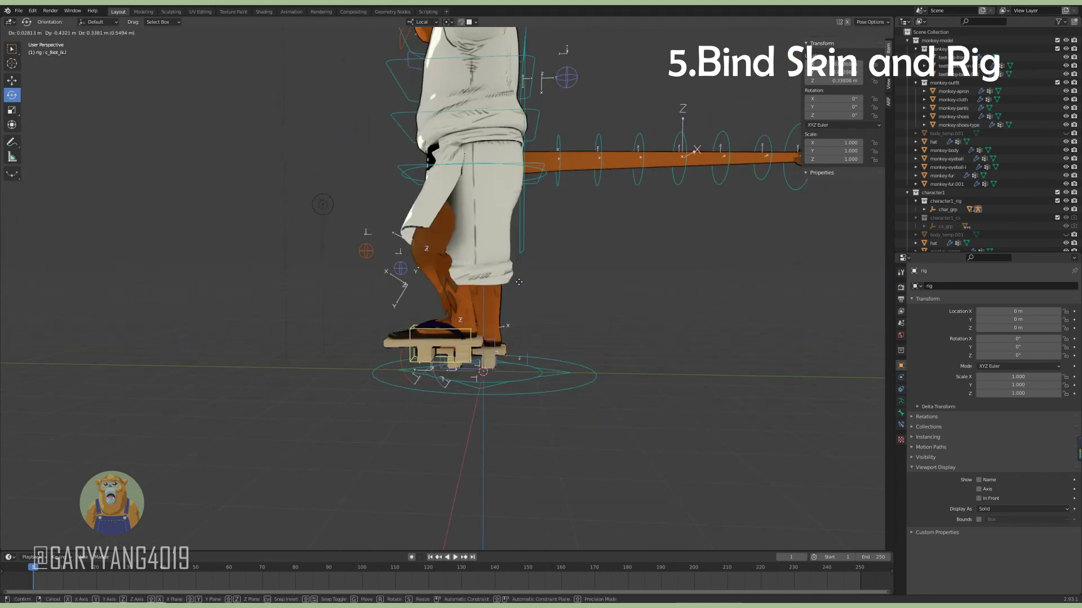
key("Escape")
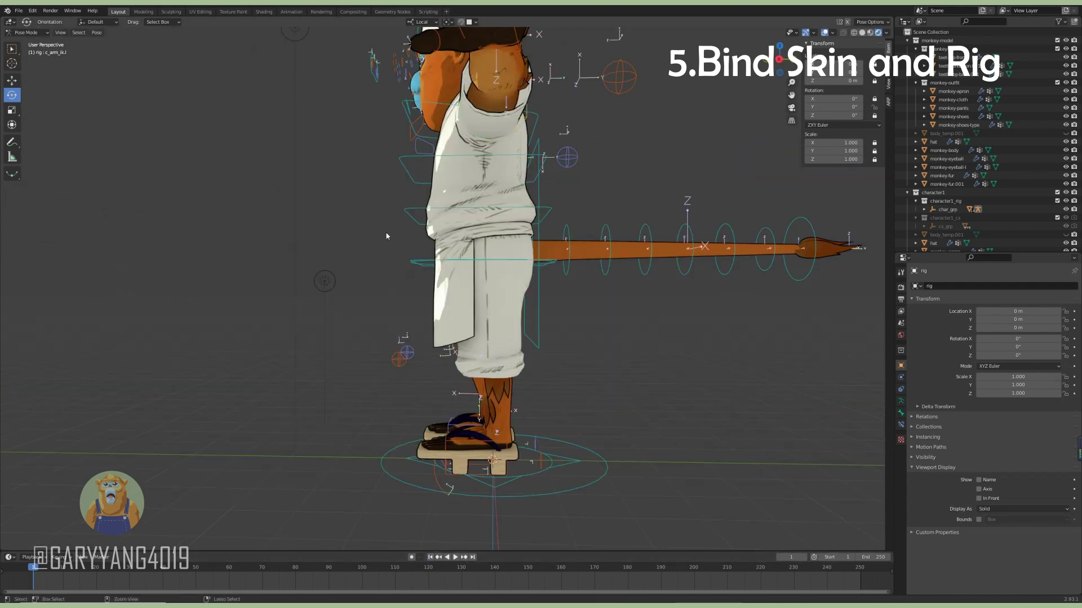
key("ctrl+Tab")
left_click(484, 315)
mouse_move(484, 315)
middle_mouse_down()
mouse_move(499, 336)
mouse_move(518, 318)
mouse_move(549, 328)
middle_mouse_up()
Select the rig and bind the monkey's meshes using Auto-Rig Pro.
left_click(528, 314)
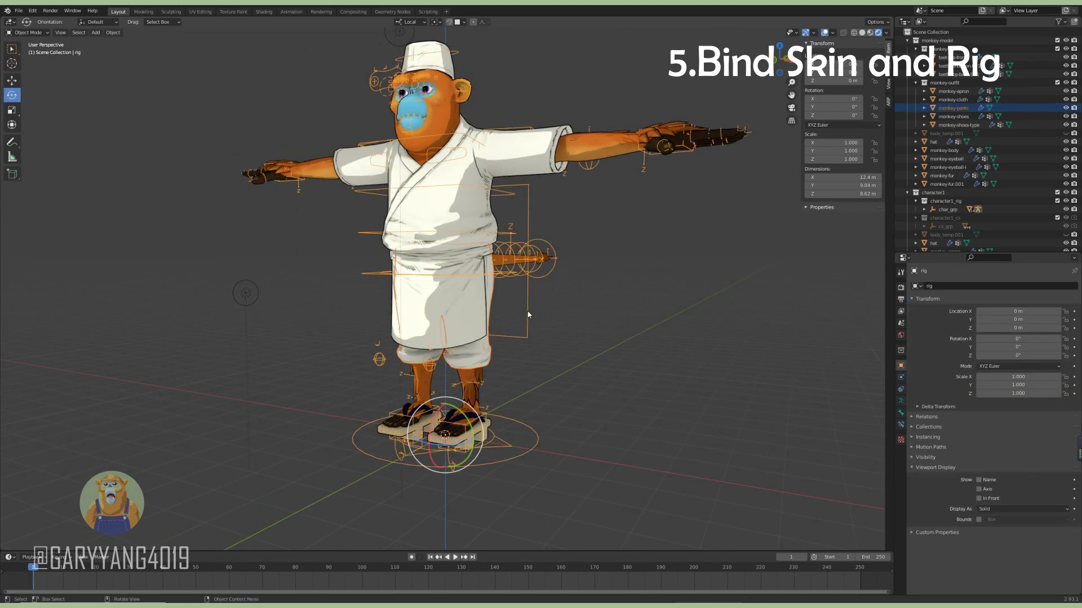
left_click(888, 103)
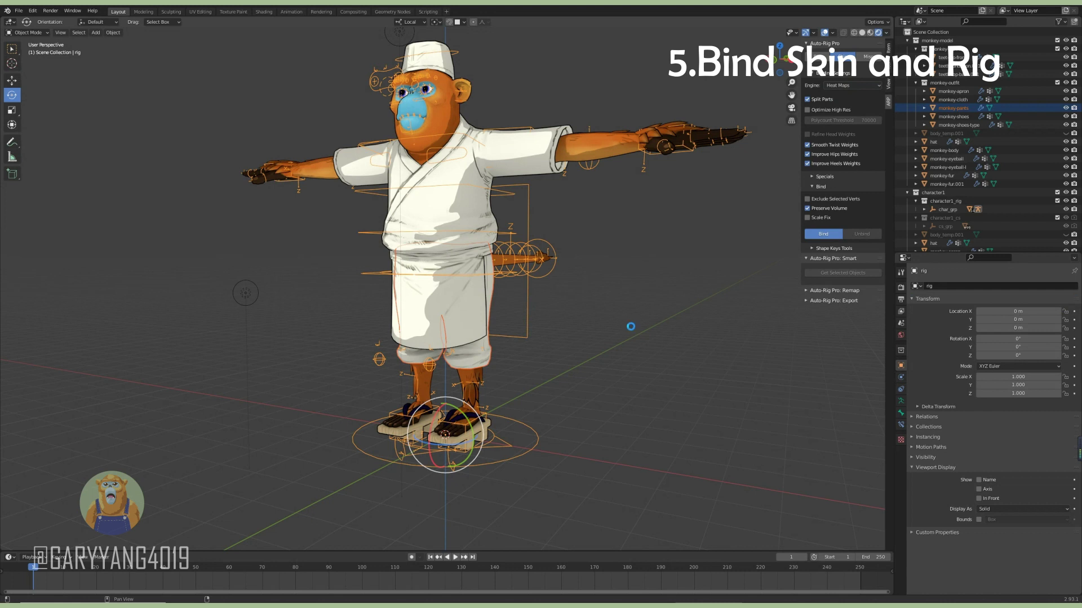
middle_click_drag(631, 320, 579, 359)
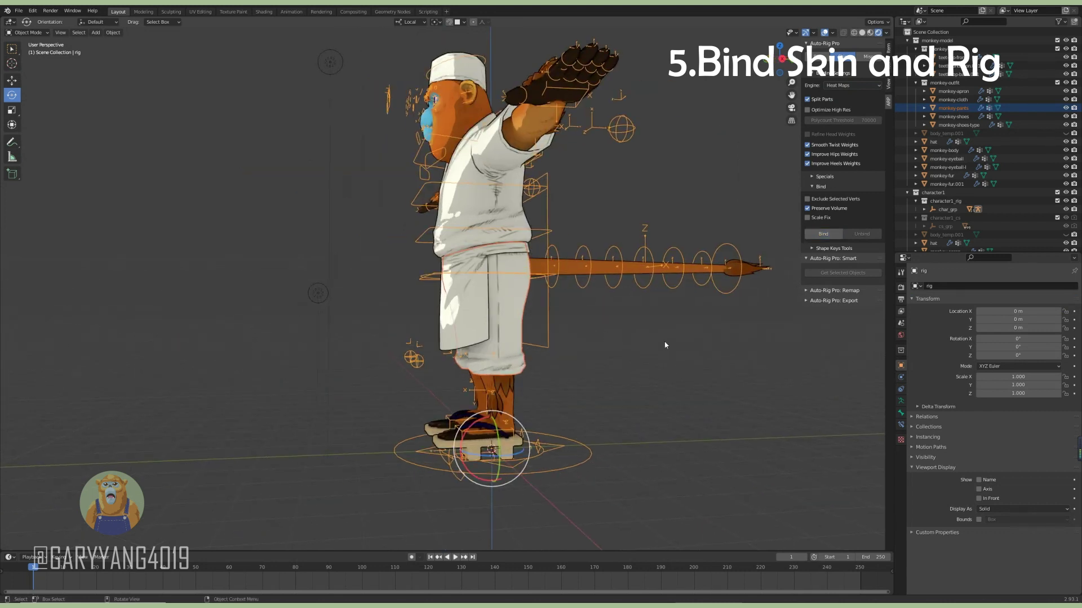
scroll(579, 359, "up", 3)
In Pose Mode, move c_foot_ik.l forward and rotate the left foot bone about 38 degrees.
key("ctrl+Tab")
left_click(501, 388)
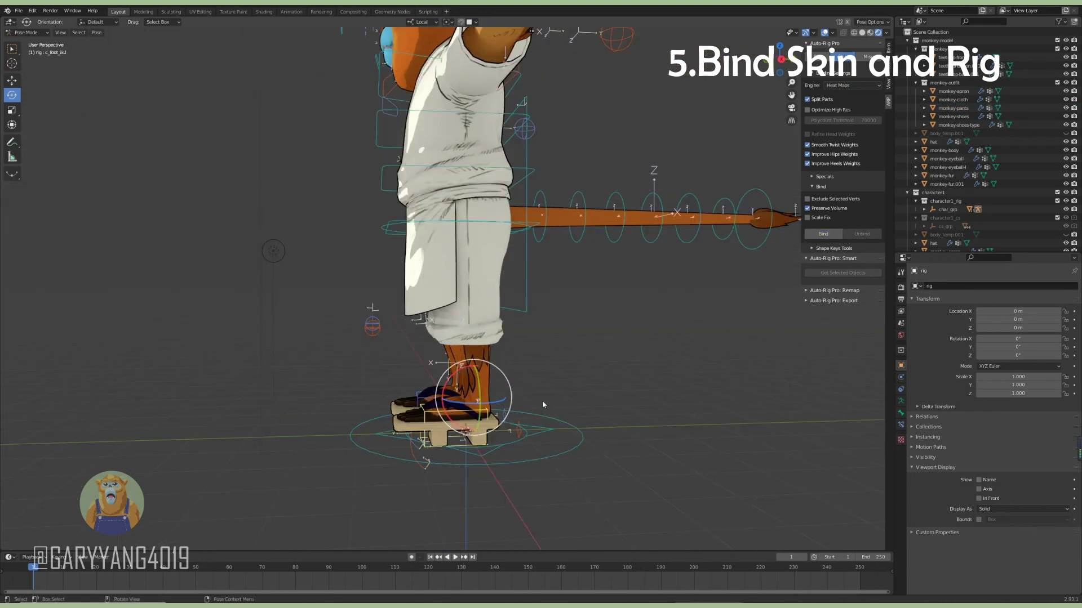
middle_click_drag(501, 389, 542, 400)
key("g")
left_click(665, 376)
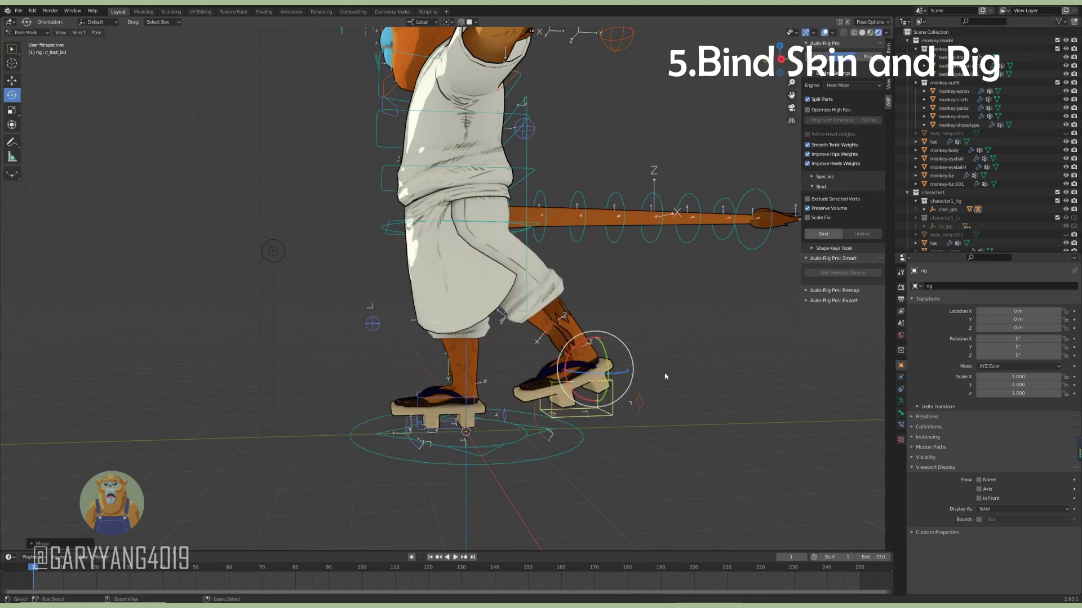
middle_click_drag(647, 394, 507, 406)
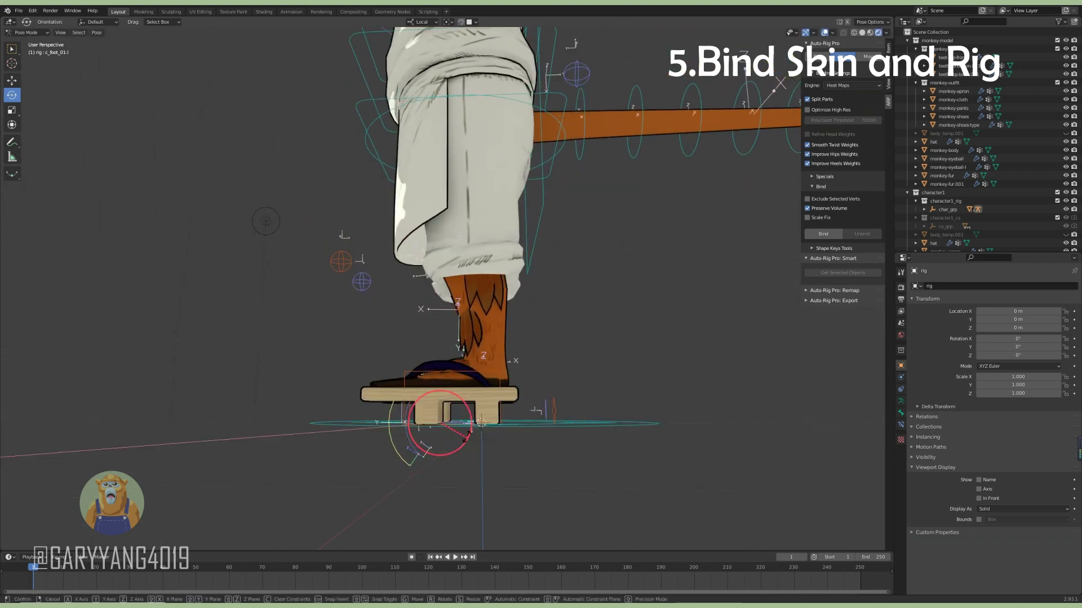
left_click(462, 383)
mouse_move(471, 438)
left_mouse_down()
mouse_move(465, 423)
mouse_move(498, 438)
left_mouse_up()
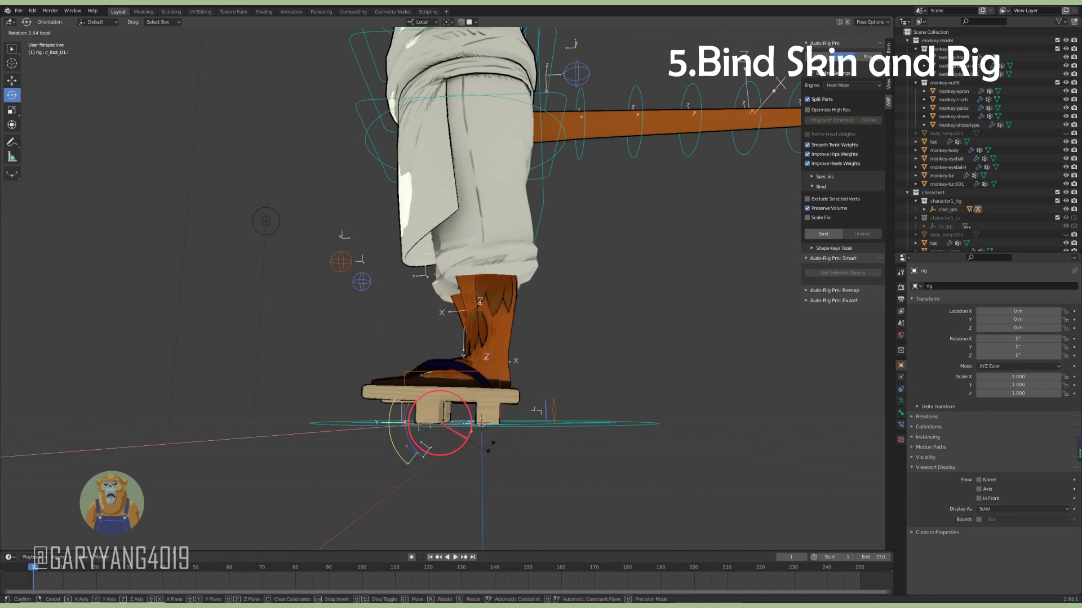
middle_click_drag(497, 438, 549, 441)
middle_click_drag(634, 383, 552, 388)
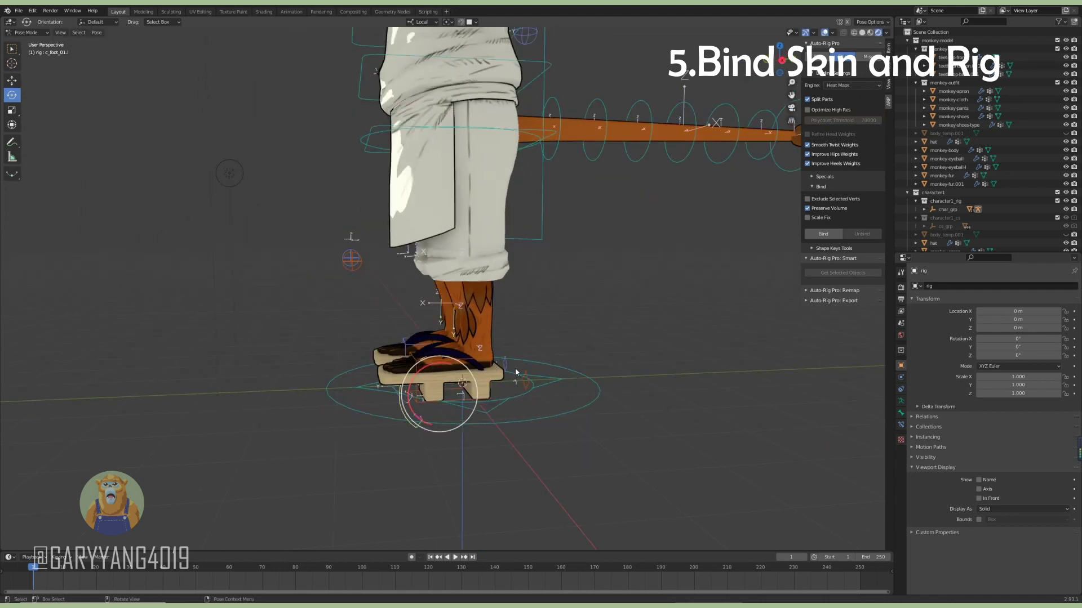
Rotate the left foot IK control and bend c_tail_01.x downward.
left_click(433, 371)
key("r")
left_click(512, 316)
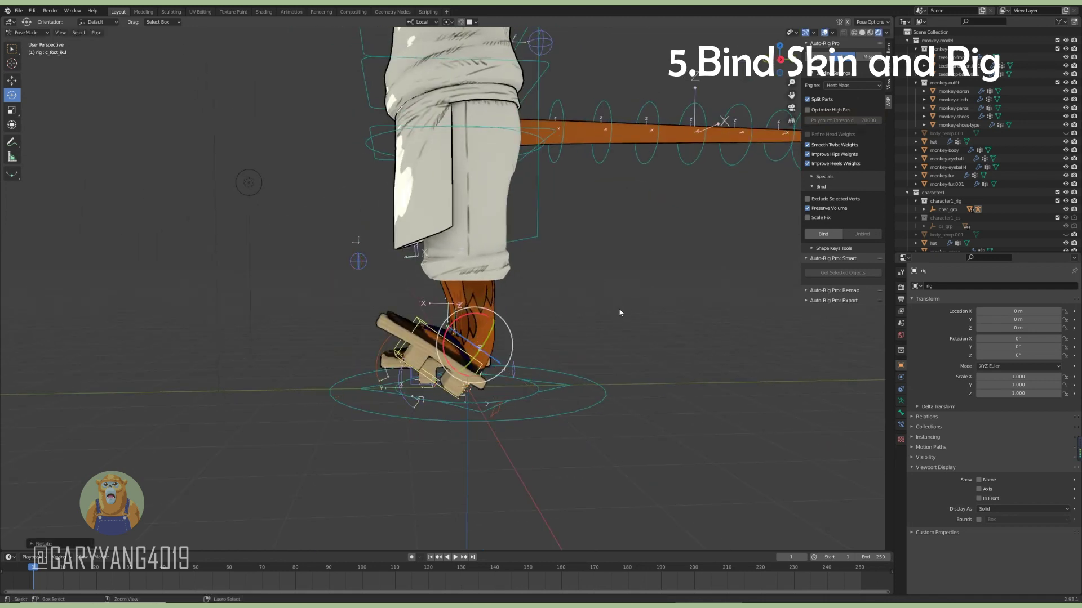
middle_click_drag(512, 315, 560, 241)
left_click(448, 266)
mouse_move(451, 263)
left_mouse_down()
mouse_move(508, 322)
mouse_move(501, 294)
left_mouse_up()
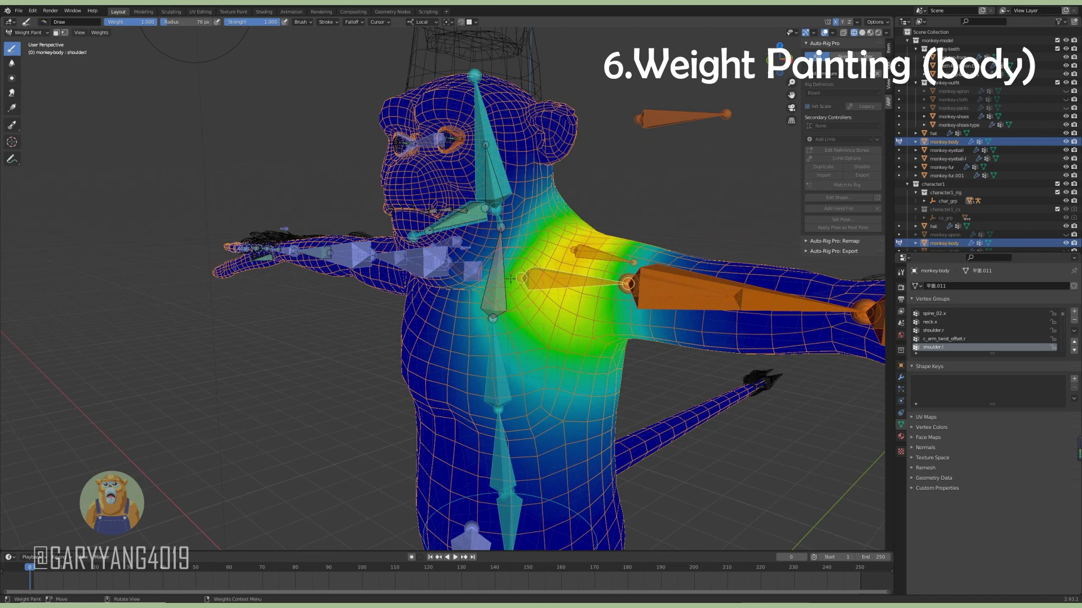
Set the Draw brush to Subtract and make shoulder.l the active vertex group.
left_click(43, 22)
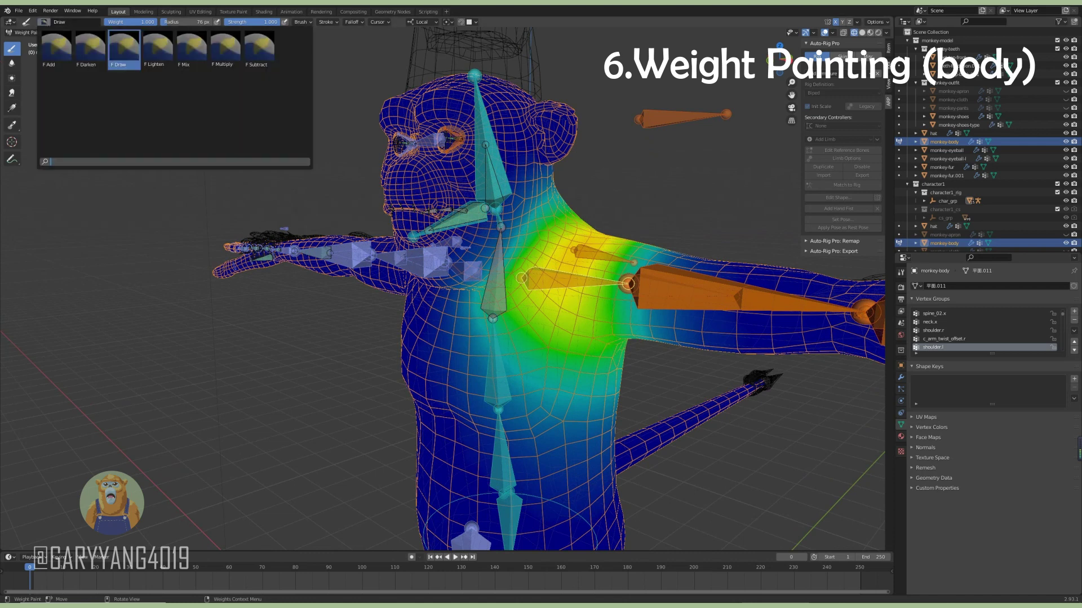
left_click(258, 48)
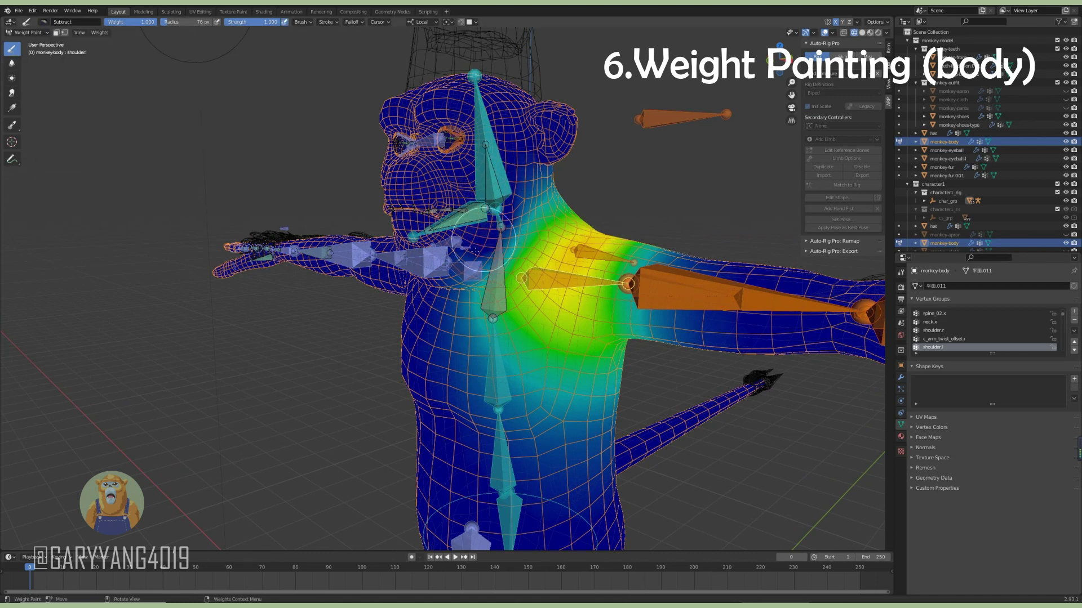
middle_click_drag(485, 239, 564, 248)
left_click(857, 22)
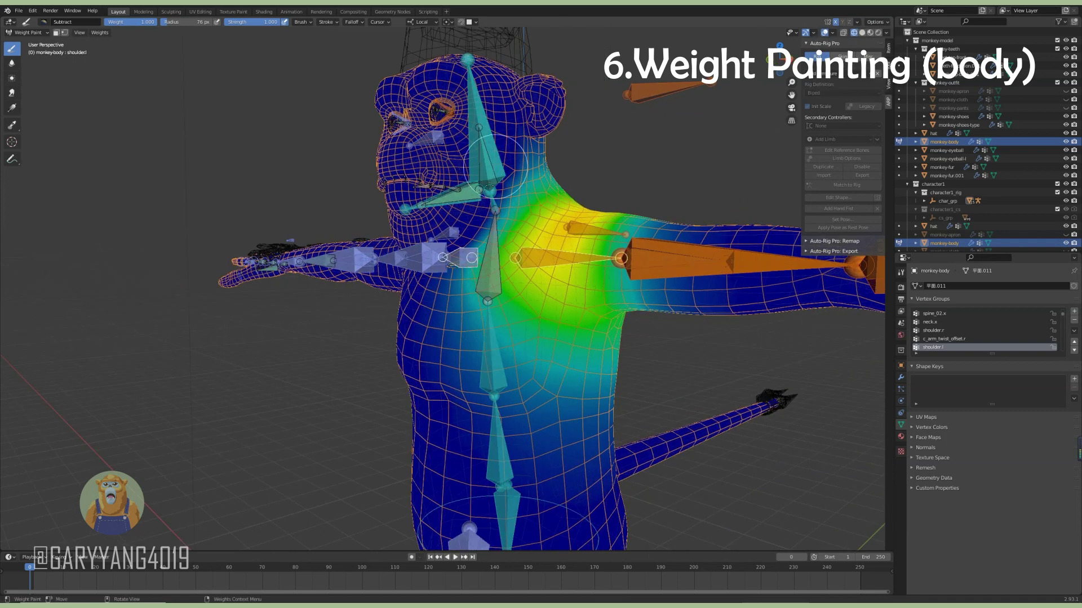
middle_click_drag(627, 161, 507, 146)
left_click(529, 242, "ctrl")
mouse_move(529, 242)
middle_mouse_down()
mouse_move(503, 130)
mouse_move(490, 265)
middle_mouse_up()
left_click(535, 239, "ctrl")
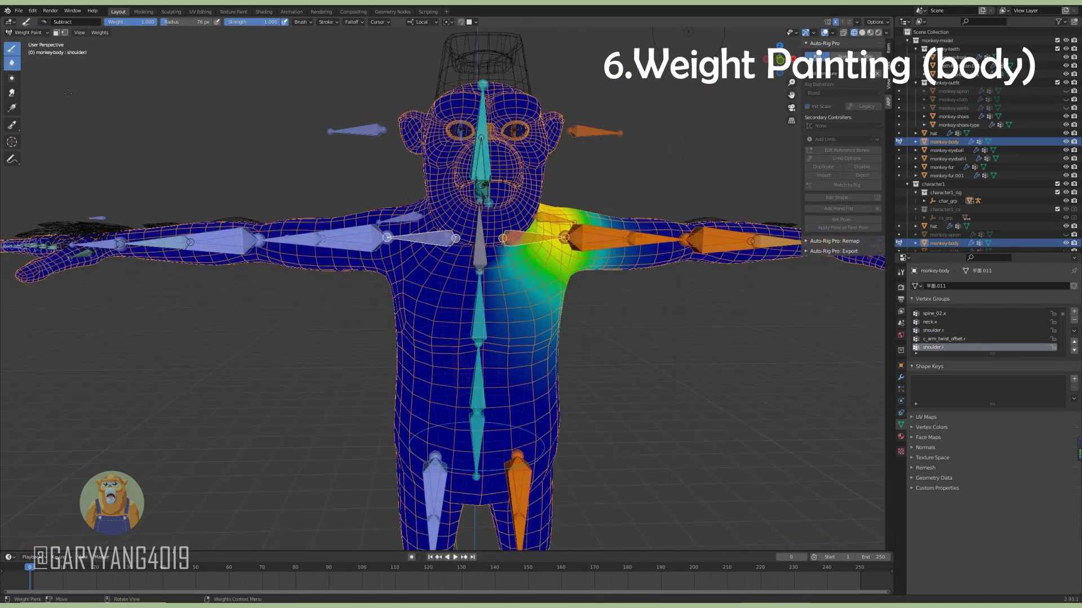
Alternate Blur and Subtract to fade left shoulder weights into the upper chest, resizing the brush.
left_click(11, 62)
mouse_move(225, 169)
middle_mouse_down()
mouse_move(395, 237)
mouse_move(498, 252)
mouse_move(131, 128)
middle_mouse_up()
left_click(11, 48)
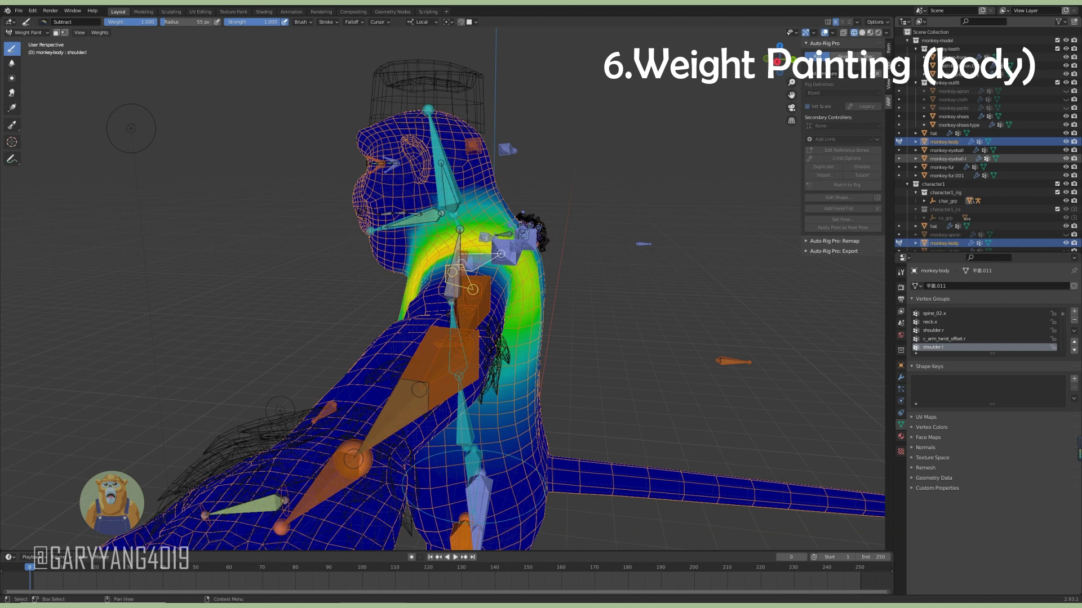
mouse_move(561, 124)
middle_mouse_down()
mouse_move(586, 188)
mouse_move(241, 97)
middle_mouse_up()
left_click(11, 62)
middle_click_drag(542, 262, 275, 191)
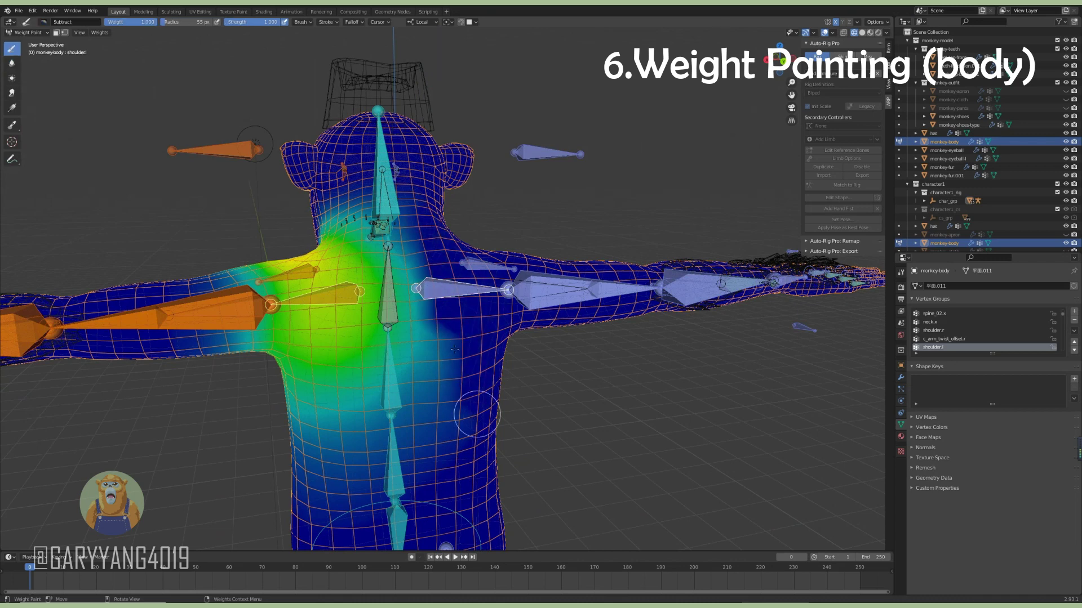
mouse_move(477, 414)
middle_mouse_down()
mouse_move(471, 386)
mouse_move(550, 405)
mouse_move(558, 314)
mouse_move(461, 328)
middle_mouse_up()
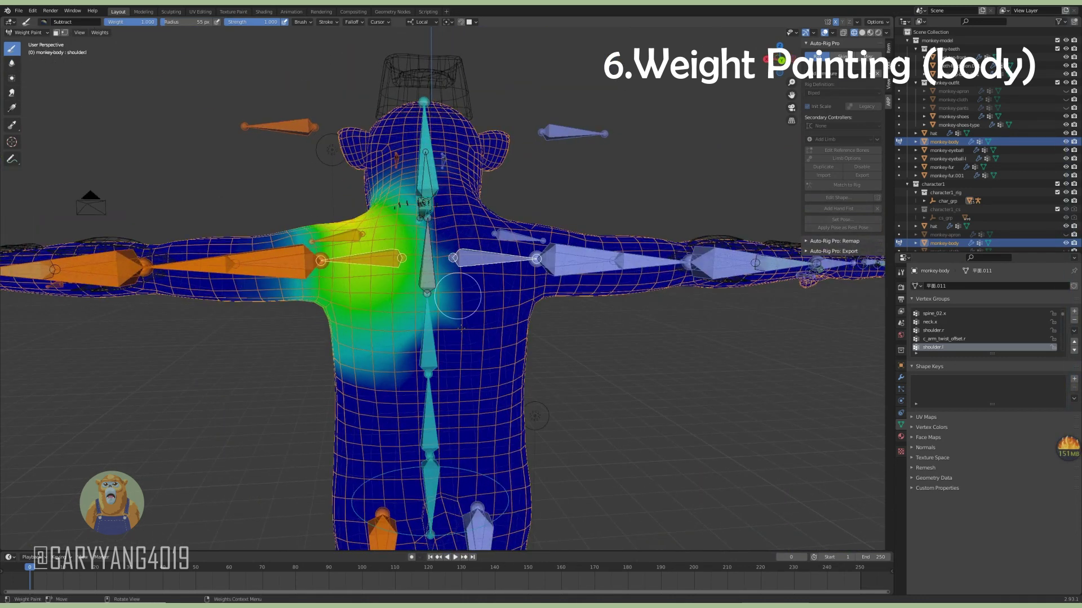
left_click(12, 63)
scroll(420, 341, "up", 2)
key("s")
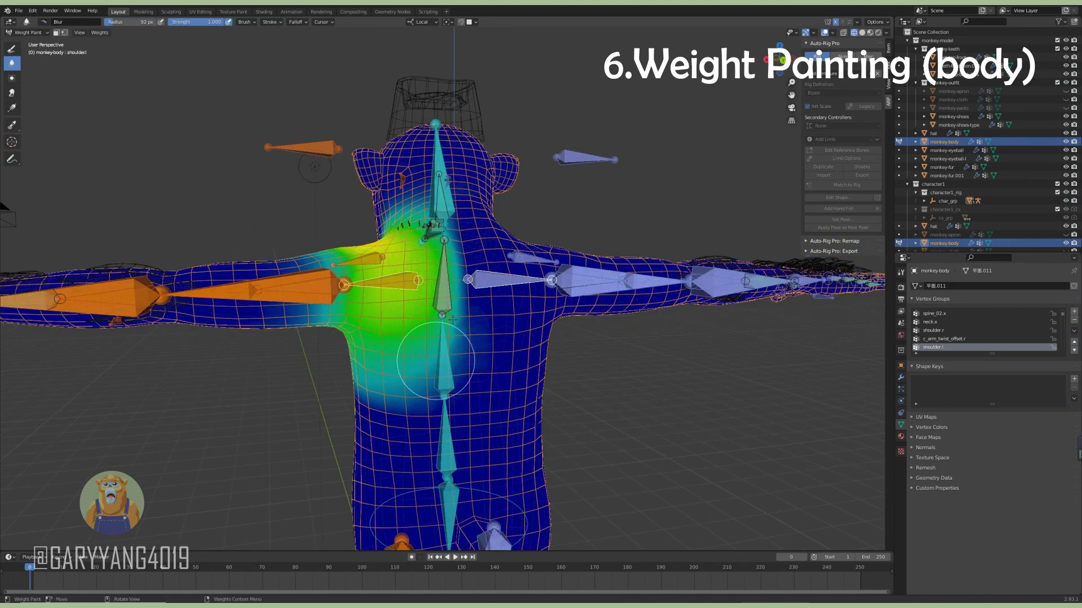
mouse_move(452, 319)
middle_mouse_down()
mouse_move(506, 343)
mouse_move(427, 288)
mouse_move(475, 274)
mouse_move(485, 287)
mouse_move(375, 362)
mouse_move(442, 332)
mouse_move(395, 293)
mouse_move(439, 270)
middle_mouse_up()
Trim spine_02.x weights, then add root.x weight on the hips at strength 0.326.
left_click(427, 288, "ctrl")
key("1")
left_click(374, 363, "ctrl")
scroll(442, 333, "up", 3)
left_click(437, 338, "ctrl")
left_click(45, 24)
left_click(62, 40)
left_click_drag(264, 21, 223, 21)
mouse_move(258, 150)
middle_mouse_down()
mouse_move(107, 46)
mouse_move(129, 133)
mouse_move(357, 163)
mouse_move(549, 287)
middle_mouse_up()
Blur the root.x weights across the hips, then add weight to spine_01.x.
left_click(11, 62)
left_click(12, 48)
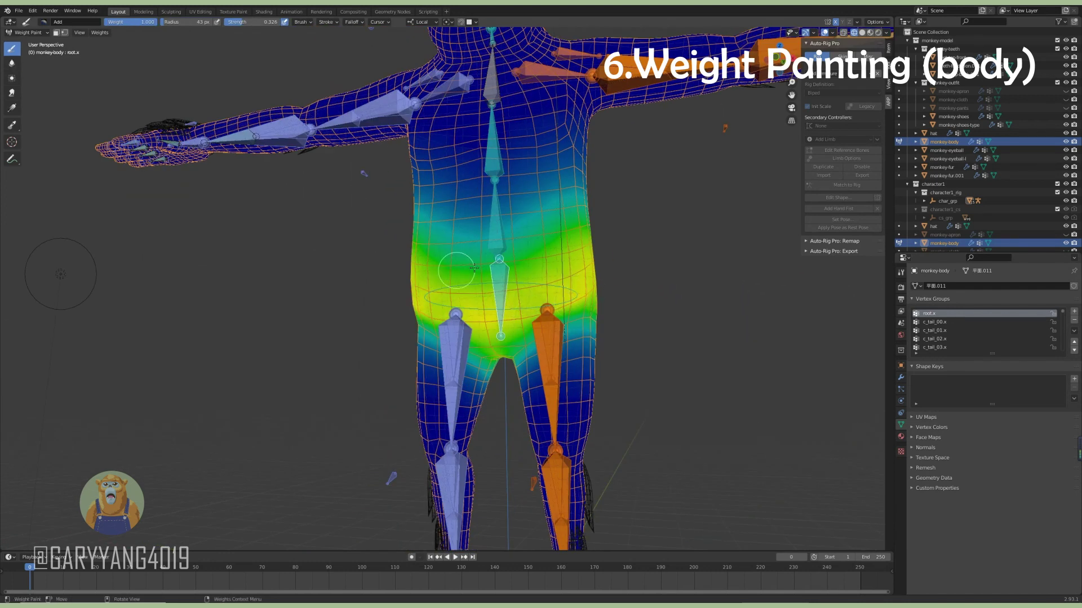
mouse_move(474, 267)
middle_mouse_down()
mouse_move(394, 236)
mouse_move(451, 225)
mouse_move(414, 267)
middle_mouse_up()
left_click(11, 63)
left_click(499, 242, "ctrl")
left_click(12, 49)
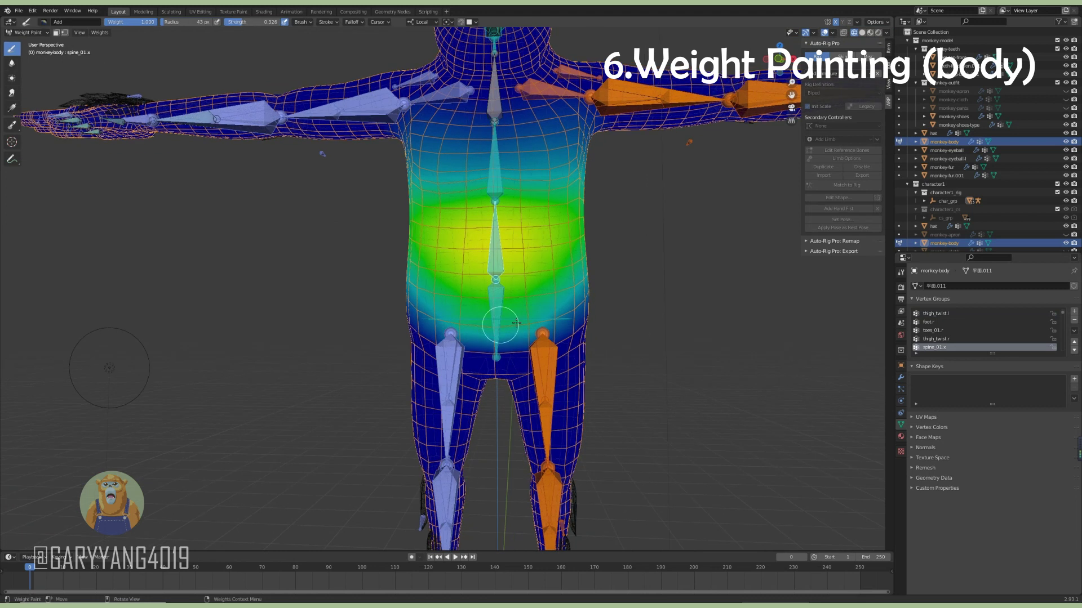
Set the brush to Subtract and make foot.l the active vertex group.
left_click(43, 21)
left_click(271, 141)
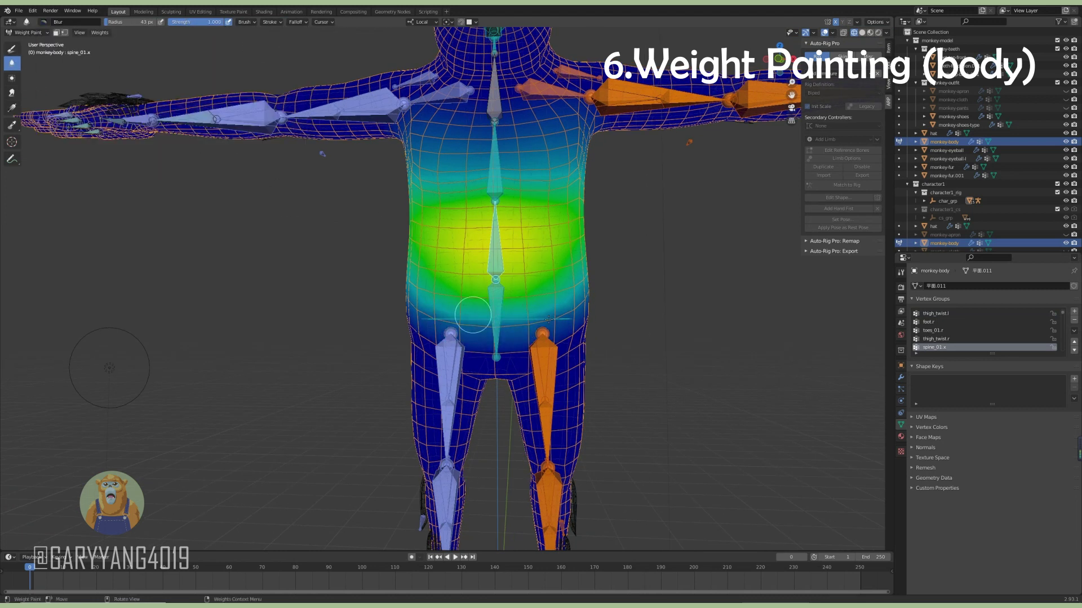
mouse_move(548, 319)
middle_mouse_down()
mouse_move(517, 373)
mouse_move(10, 25)
middle_mouse_up()
left_click(518, 373, "ctrl")
mouse_move(530, 324)
middle_mouse_down()
mouse_move(423, 358)
mouse_move(552, 345)
mouse_move(467, 346)
middle_mouse_up()
Reselect the rig and then monkey-body from Object Mode, returning to Weight Paint.
left_click(25, 42)
scroll(505, 296, "down", 3)
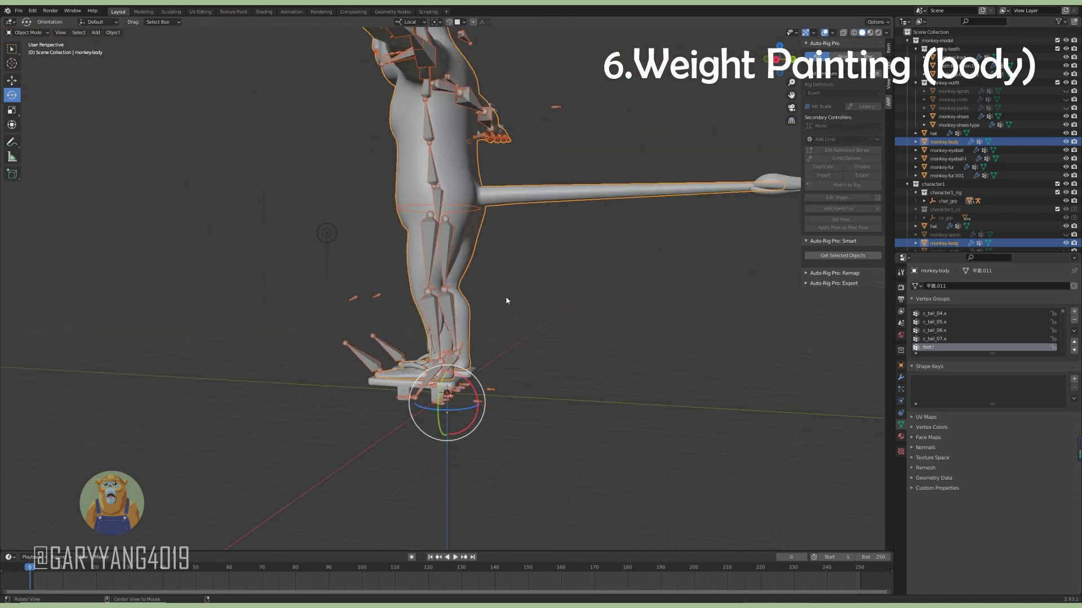
mouse_move(506, 296)
middle_mouse_down()
mouse_move(544, 255)
mouse_move(550, 294)
middle_mouse_up()
left_click(479, 282)
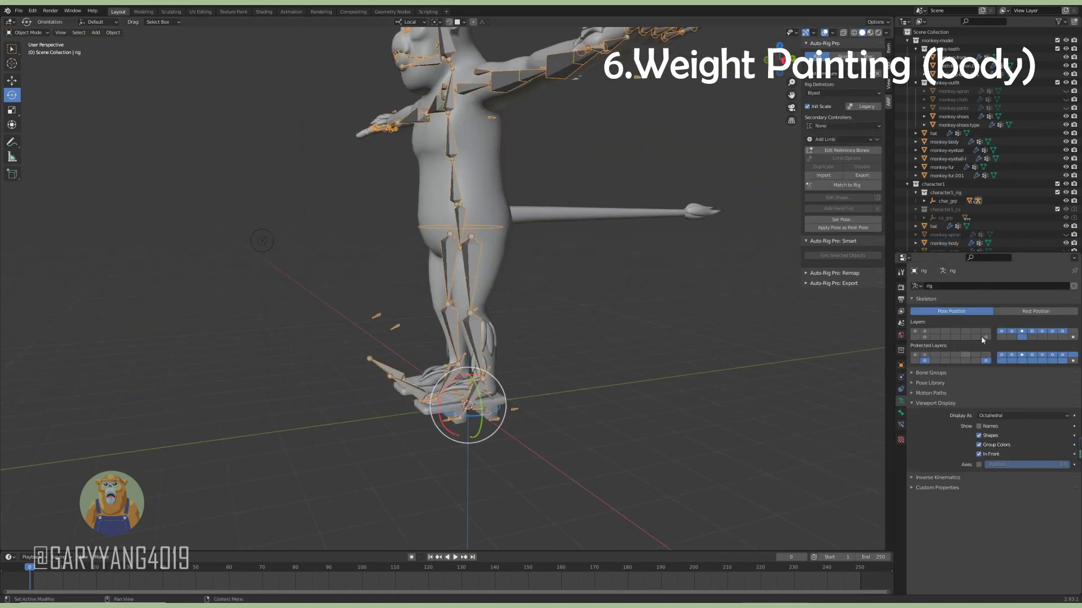
middle_click_drag(506, 197, 481, 173)
left_click(481, 173)
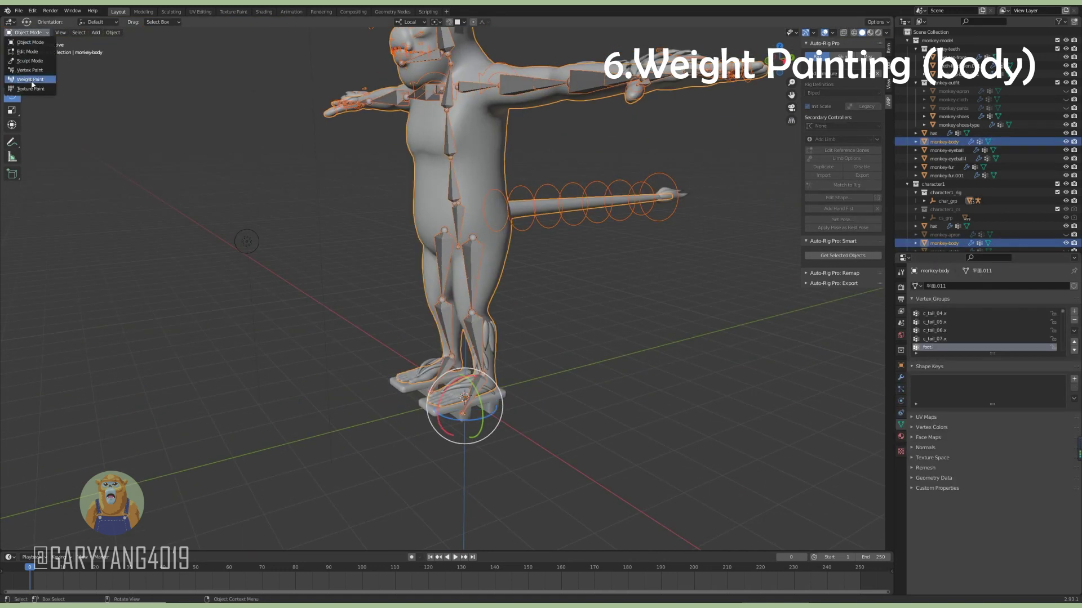
left_click(31, 80)
Set a 34 px brush and remove stray tail weight from the tail root and buttocks.
scroll(550, 252, "up", 3)
scroll(489, 281, "up", 3)
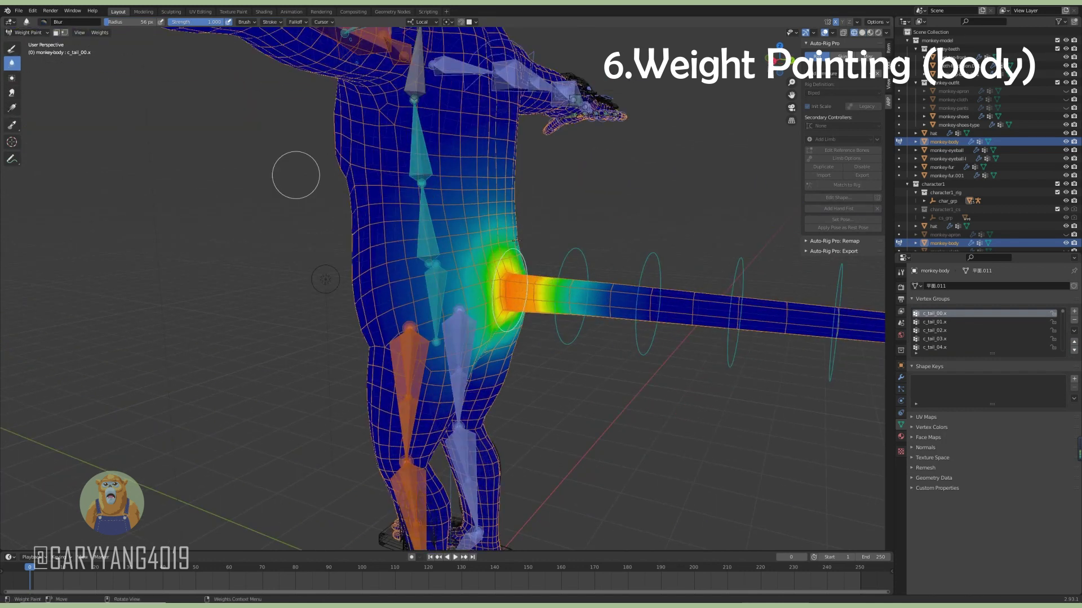
middle_click_drag(295, 175, 169, 133)
left_click(476, 205)
mouse_move(476, 205)
middle_mouse_down()
mouse_move(401, 329)
mouse_move(473, 270)
mouse_move(464, 226)
middle_mouse_up()
key("f")
left_click(494, 251)
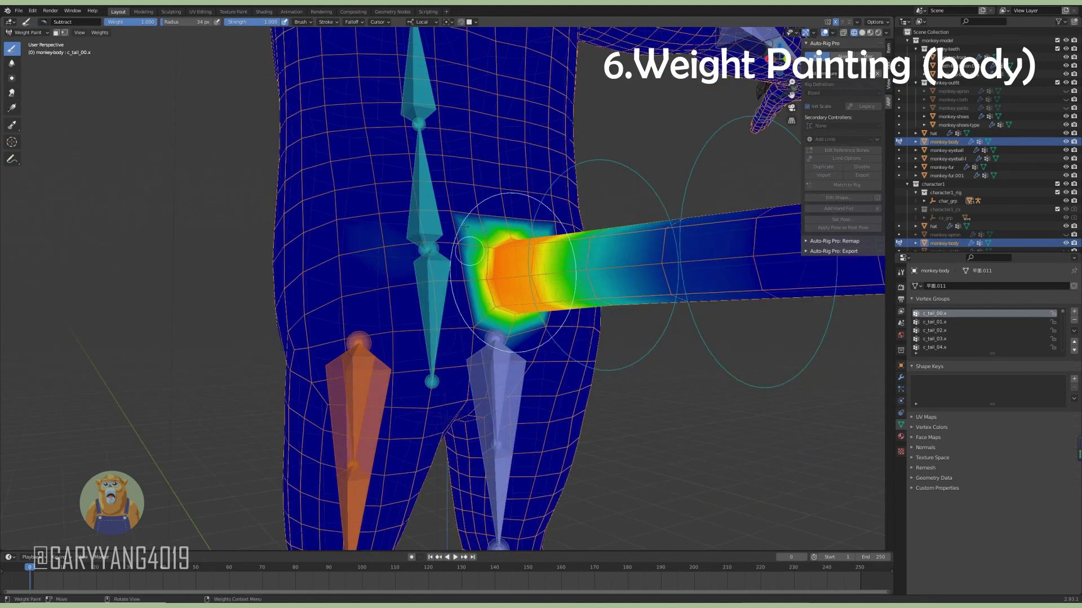
left_click_drag(473, 231, 484, 235)
middle_click_drag(484, 236, 509, 245)
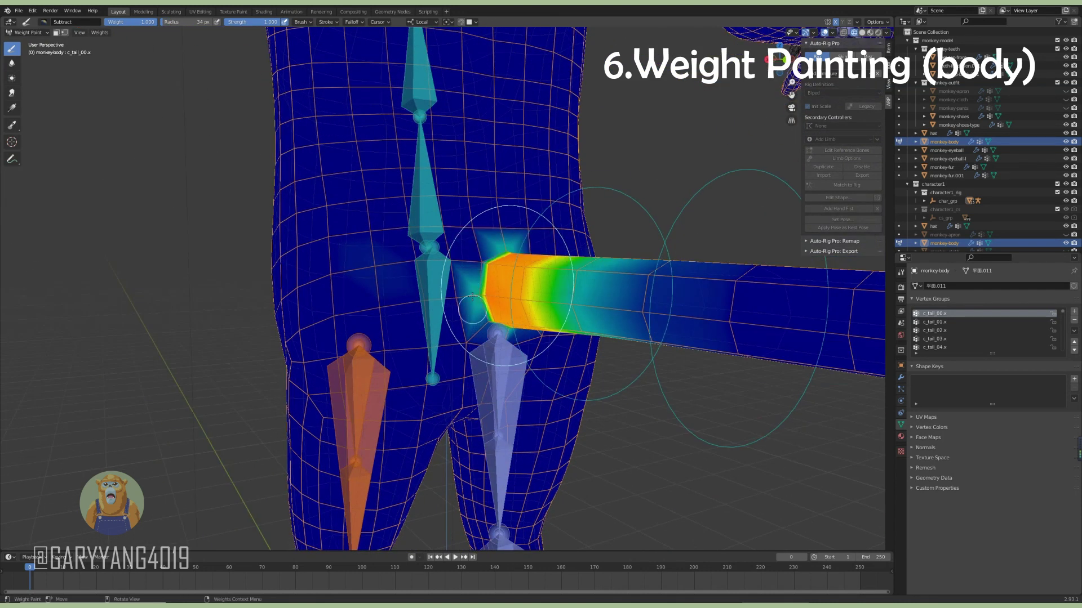
mouse_move(472, 297)
middle_mouse_down()
mouse_move(496, 282)
mouse_move(542, 299)
middle_mouse_up()
Switch the brush blend to Add and view the tail from the side.
left_click(43, 21)
left_click(53, 48)
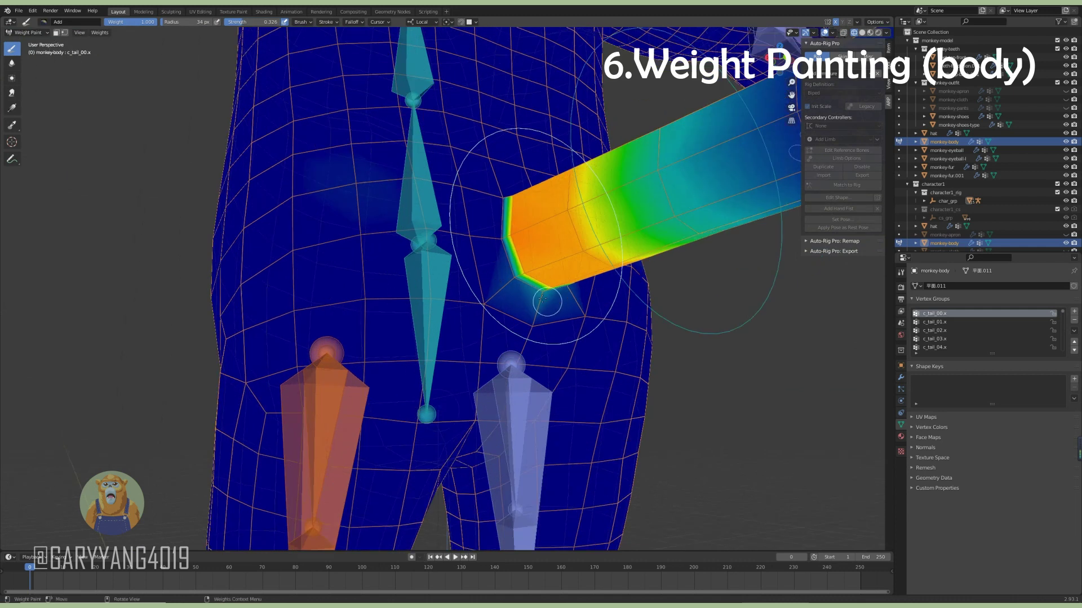
mouse_move(504, 241)
middle_mouse_down()
mouse_move(505, 319)
mouse_move(519, 320)
mouse_move(570, 280)
mouse_move(551, 283)
middle_mouse_up()
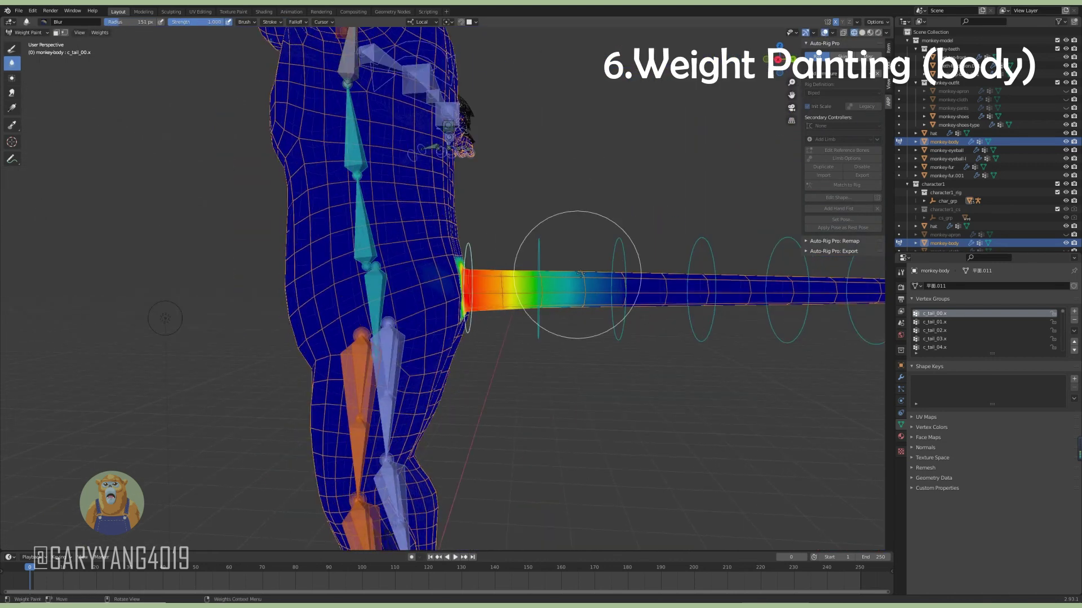
middle_click_drag(634, 296, 618, 286)
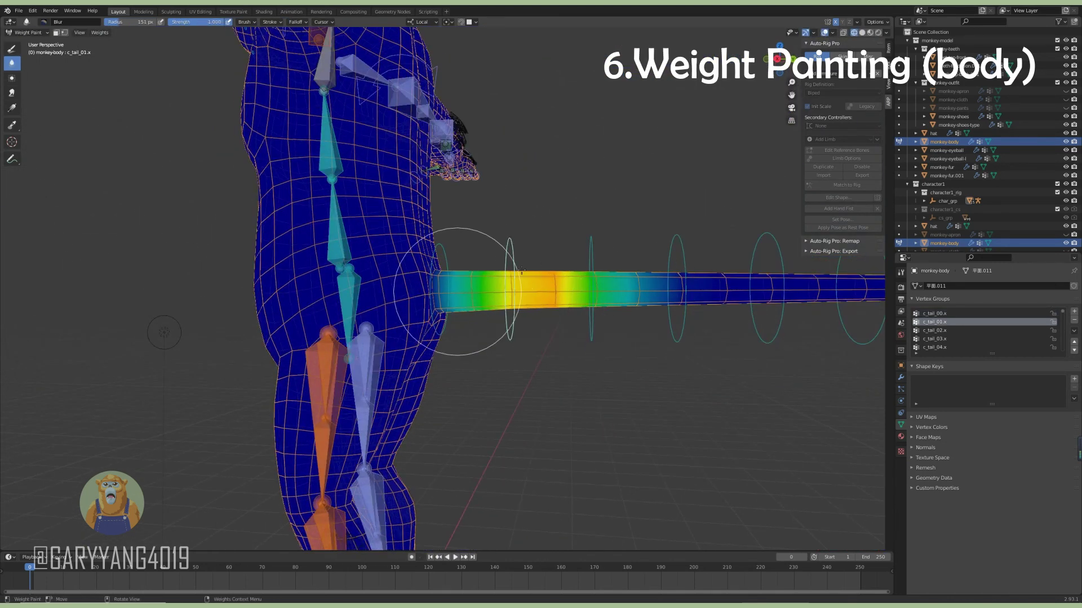
scroll(603, 254, "down", 2, "ctrl")
scroll(586, 259, "down", 1, "ctrl")
Review the c_tail_03.x and c_tail_07.x weights along the tail.
left_click(572, 265, "ctrl")
scroll(615, 253, "down", 2, "ctrl")
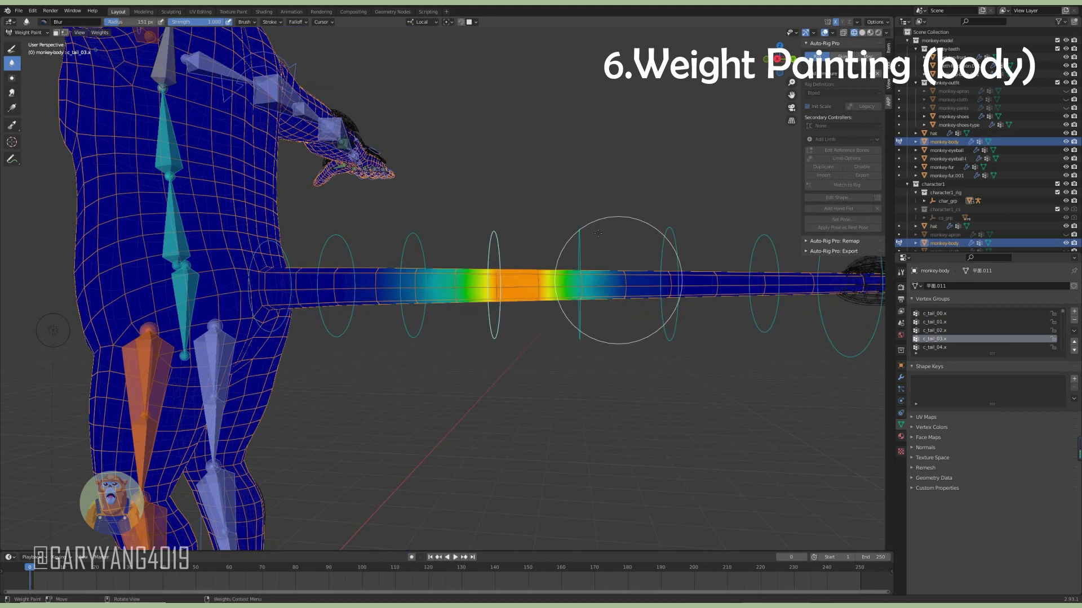
scroll(553, 244, "down", 2, "ctrl")
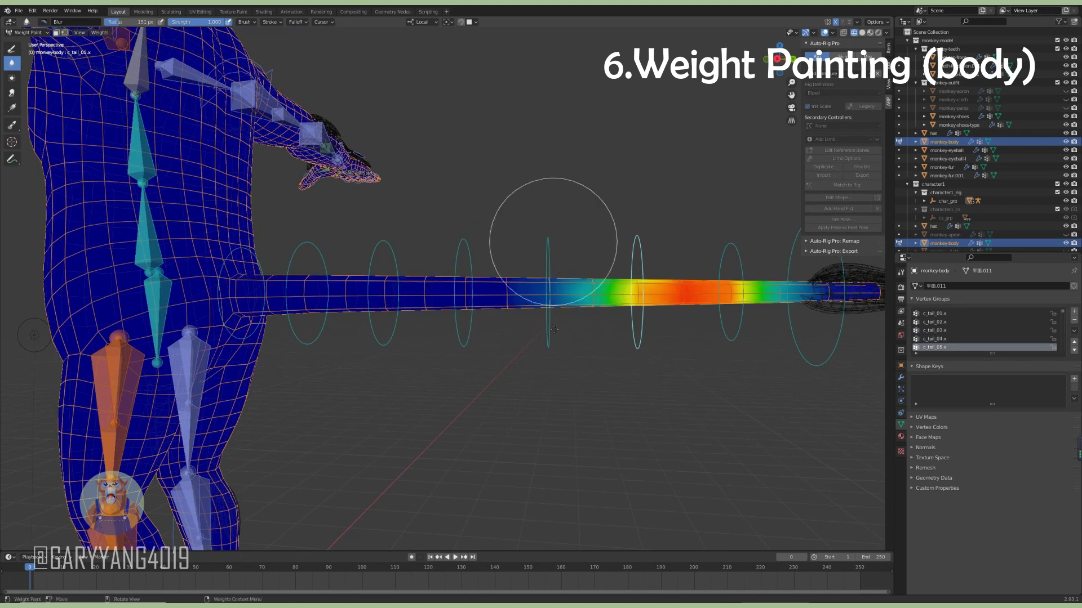
middle_click_drag(555, 330, 578, 246)
scroll(534, 252, "down", 2, "ctrl")
left_click(599, 253, "ctrl")
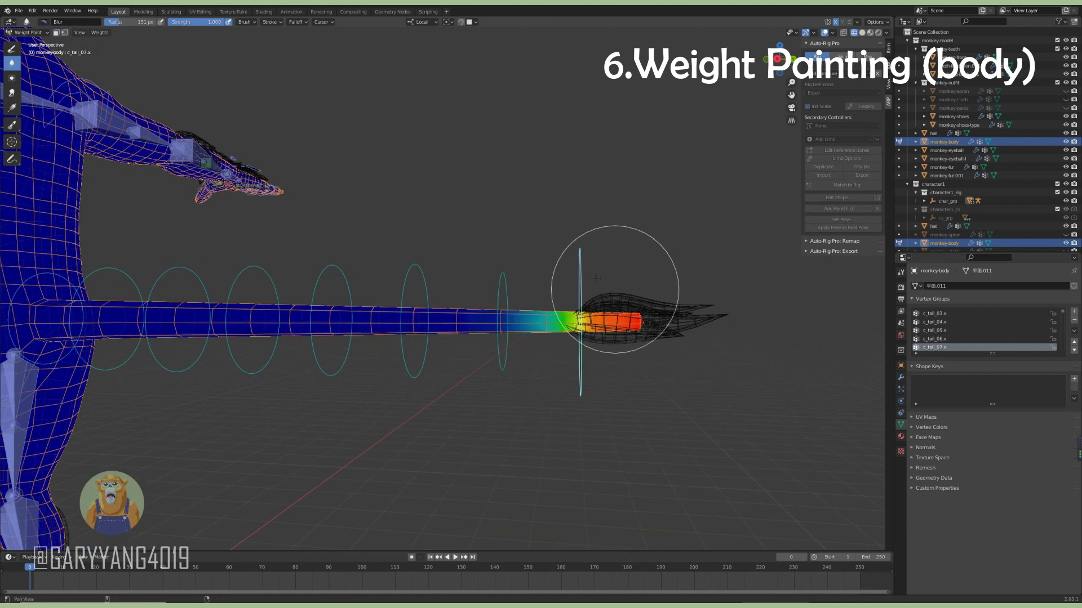
scroll(490, 358, "down", 2, "ctrl")
middle_click_drag(603, 319, 531, 289)
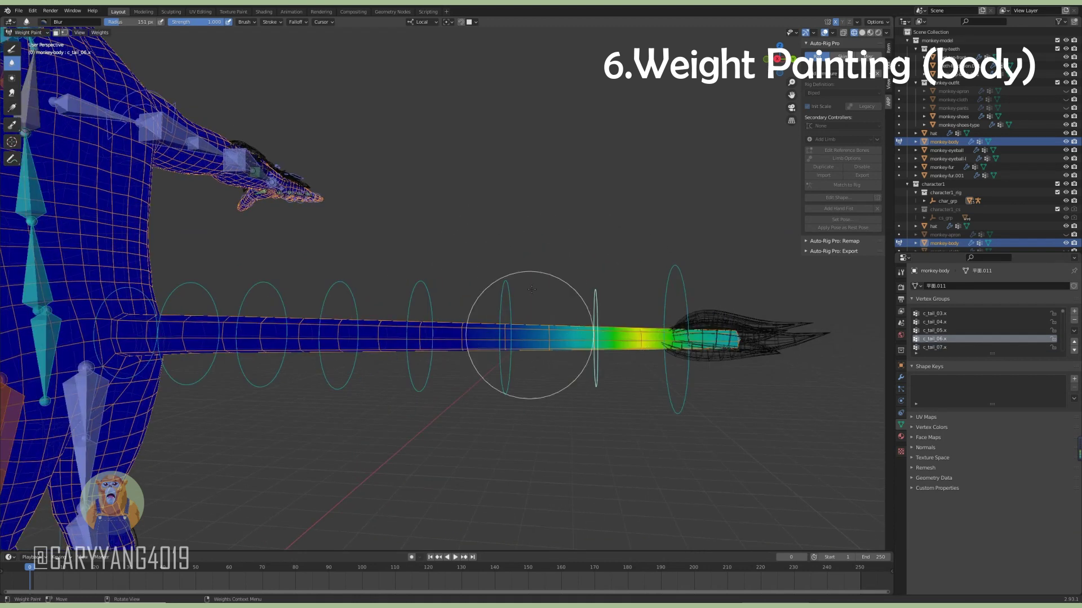
mouse_move(644, 364)
middle_mouse_down()
mouse_move(519, 271)
mouse_move(514, 249)
middle_mouse_up()
Inspect the arm_stretch.l, forearm_twist.l and thumb1.l weights on the left arm and hand.
left_click(514, 248, "ctrl")
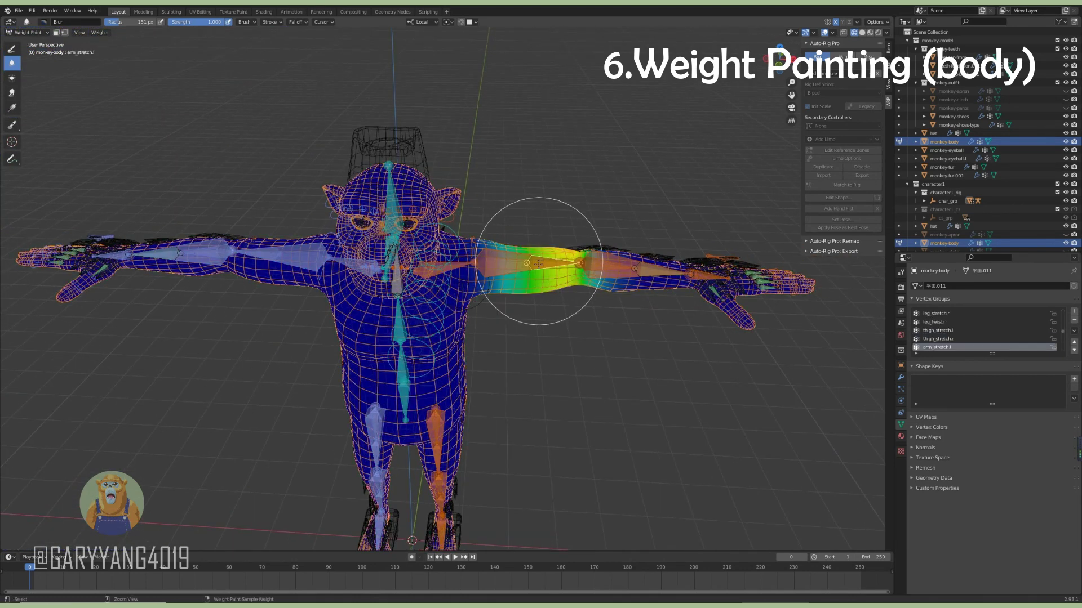
scroll(524, 276, "up", 2)
mouse_move(531, 301)
middle_mouse_down()
mouse_move(601, 241)
mouse_move(541, 270)
mouse_move(507, 253)
middle_mouse_up()
left_click(562, 265, "ctrl")
scroll(587, 244, "up", 3)
left_click(588, 245, "ctrl")
Set a 75 px Subtract brush and remove excess weight on the hand.
left_click(11, 48)
left_click(43, 21)
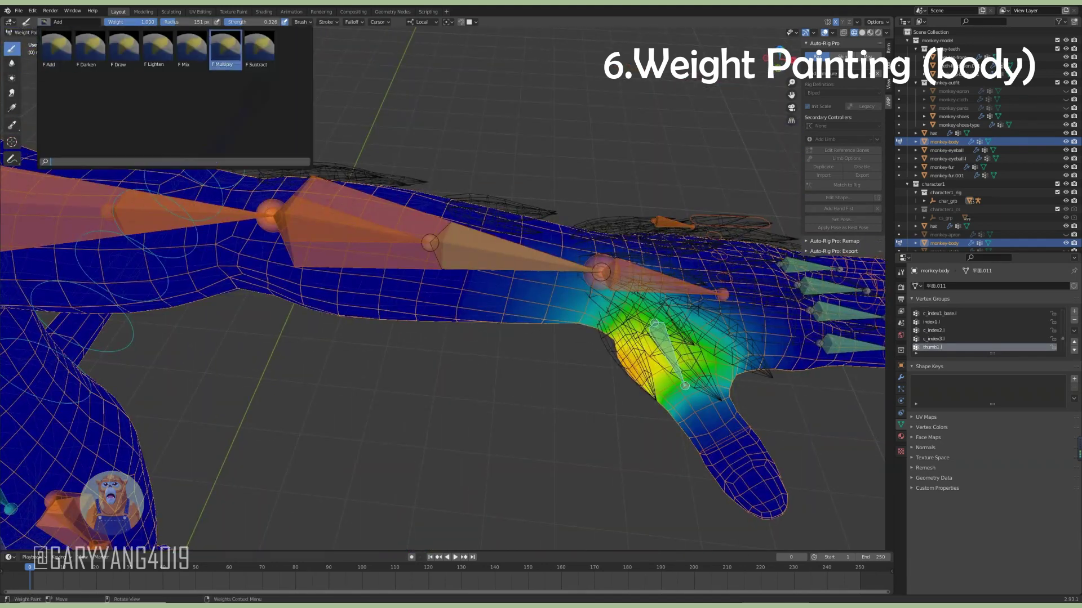
left_click(223, 45)
key("f")
left_click(514, 316)
middle_click_drag(514, 315, 521, 256)
middle_click_drag(655, 234, 552, 293)
Switch the brush to Add and check the c_thumb2.l and index1.l weights.
left_click(43, 21)
left_click(53, 43)
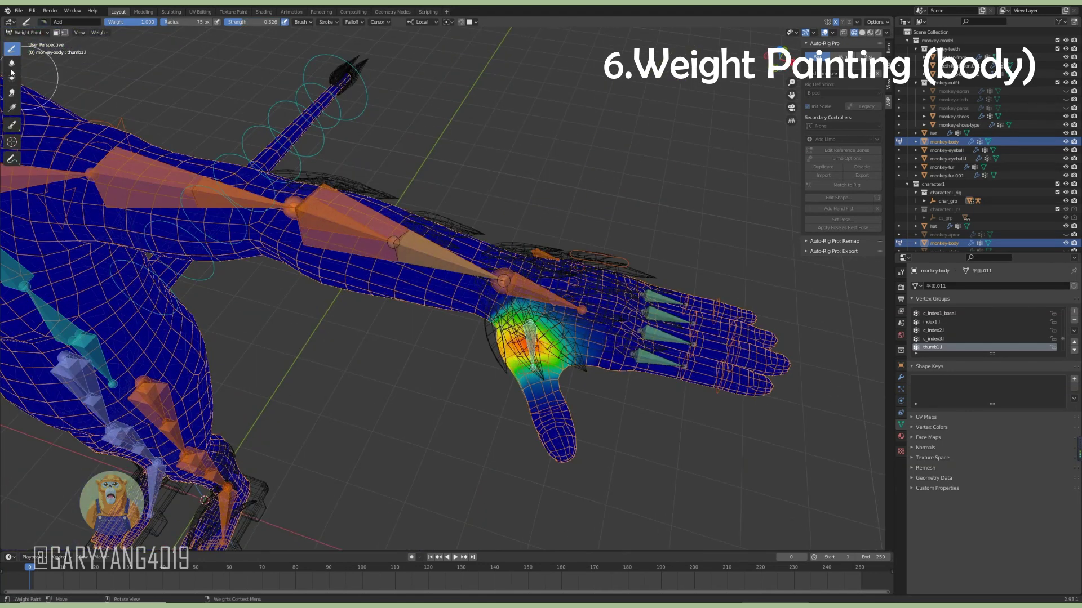
left_click(580, 365, "ctrl")
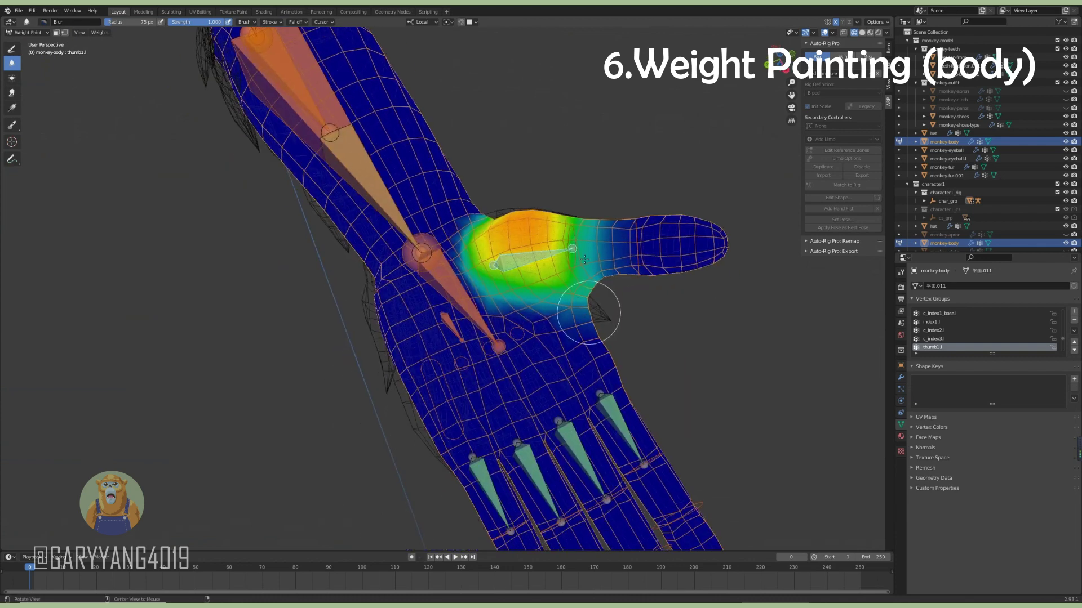
mouse_move(580, 365)
middle_mouse_down()
mouse_move(626, 231)
mouse_move(555, 261)
mouse_move(506, 307)
middle_mouse_up()
left_click(556, 261, "ctrl")
Remove weight around the index finger with a Subtract brush shrunk to 41, then 35 px.
left_click(43, 22)
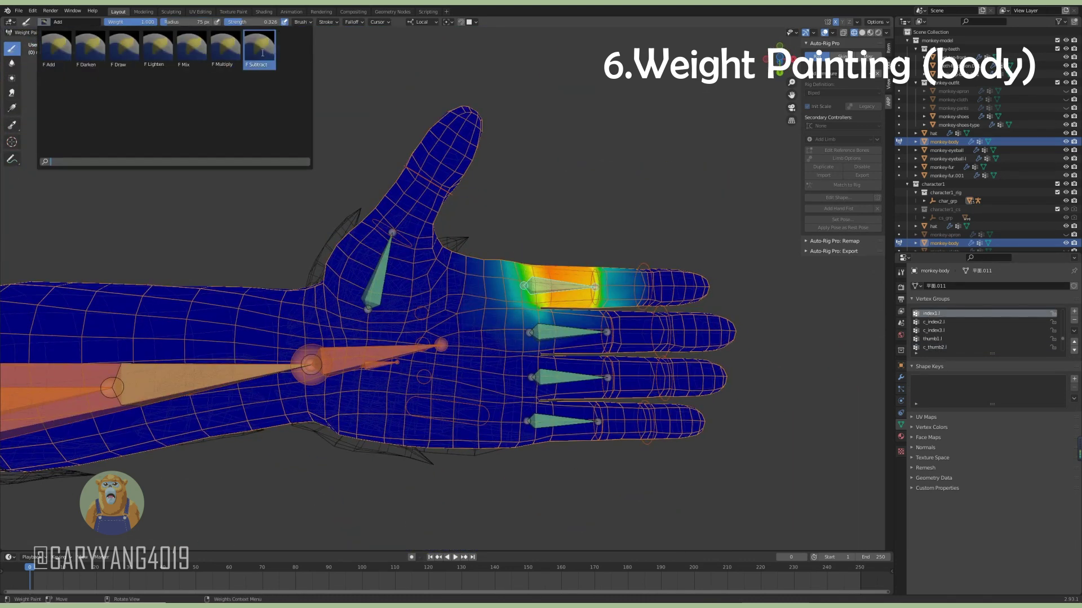
left_click(197, 85)
mouse_move(451, 338)
middle_mouse_down()
mouse_move(474, 367)
mouse_move(486, 338)
middle_mouse_up()
scroll(527, 365, "up", 4)
key("f")
scroll(474, 368, "up", 3)
key("f")
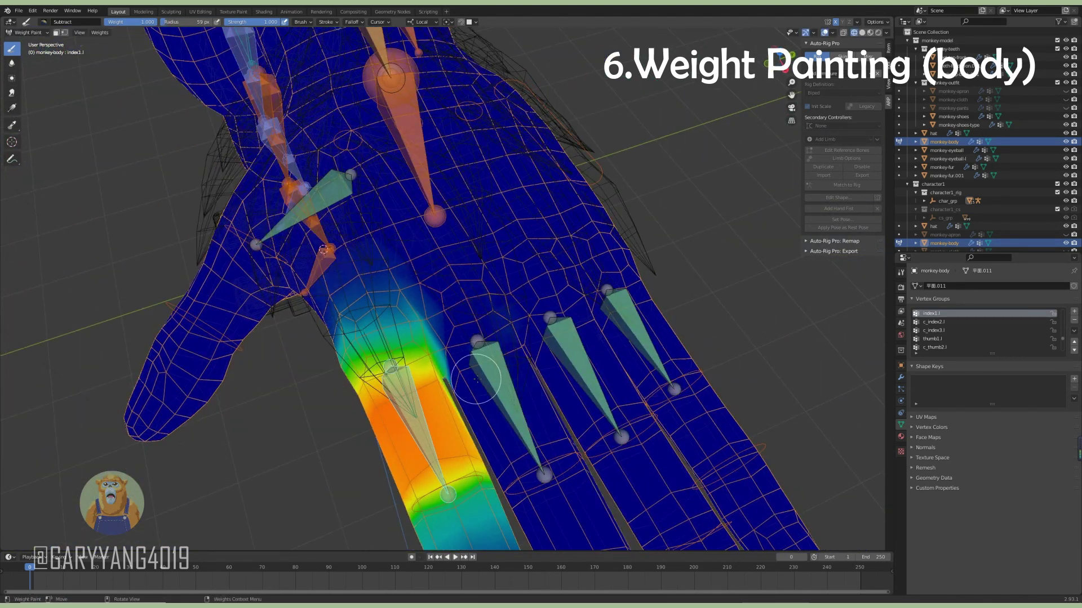
Review the middle1.l and ring1.l finger weights from several angles.
left_click(477, 377, "ctrl")
middle_click_drag(476, 379, 384, 339)
middle_click_drag(415, 278, 390, 350)
scroll(409, 273, "up", 2)
scroll(402, 269, "up", 3)
scroll(390, 349, "down", 3)
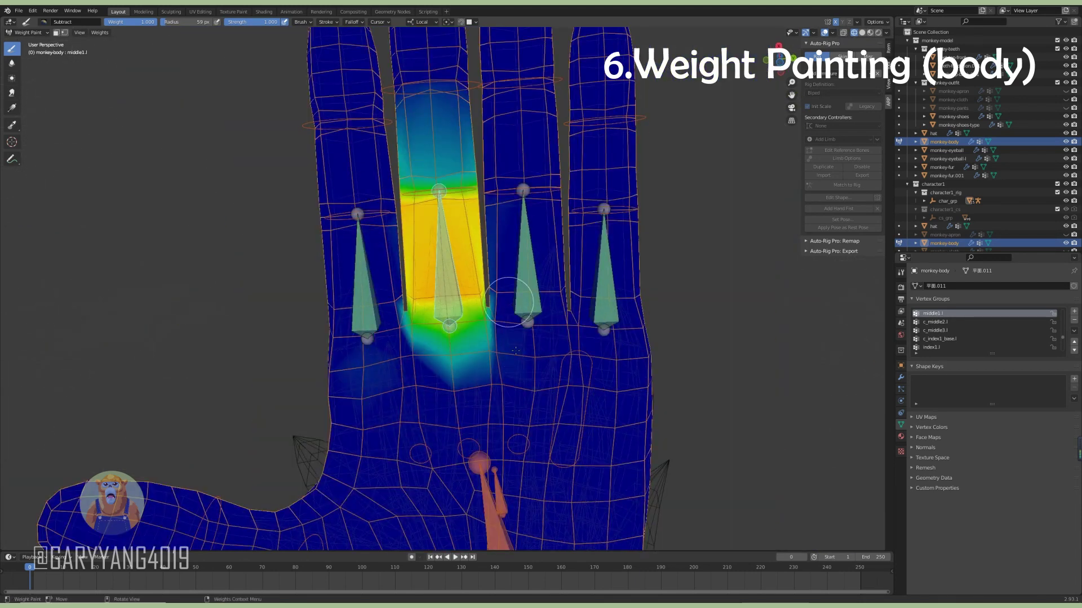
scroll(509, 303, "down", 3)
left_click(472, 276, "ctrl")
middle_click_drag(472, 276, 427, 297)
middle_click_drag(497, 388, 406, 298)
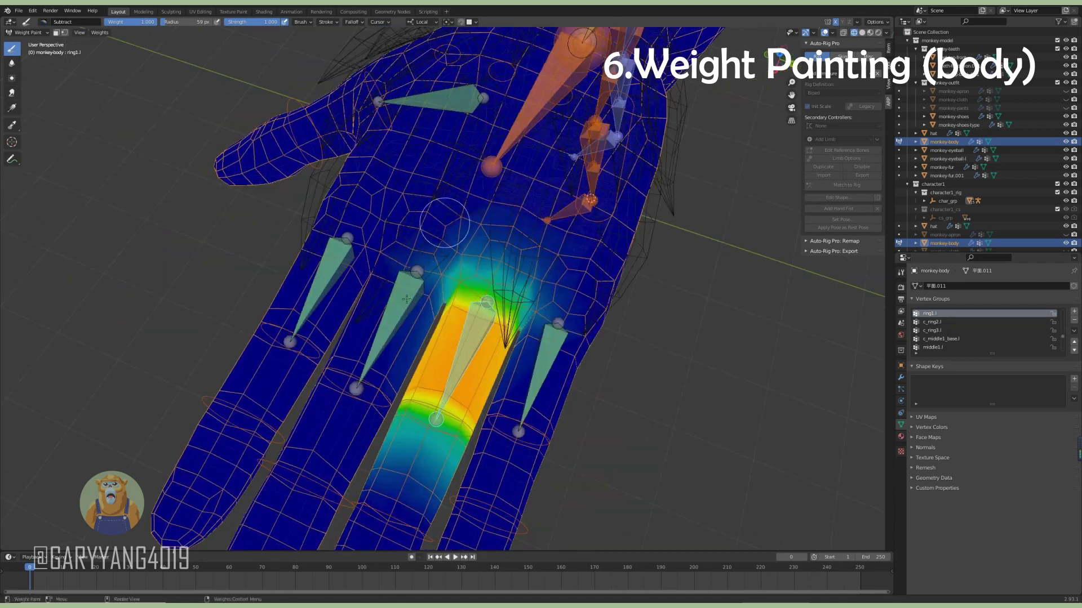
mouse_move(522, 365)
middle_mouse_down()
mouse_move(428, 316)
mouse_move(373, 340)
mouse_move(527, 367)
mouse_move(564, 290)
mouse_move(422, 385)
mouse_move(552, 371)
mouse_move(451, 394)
middle_mouse_up()
scroll(428, 316, "up", 2)
Check the pinky1.l, c_pinky2.l and c_index2.l finger weights.
left_click(530, 293, "ctrl")
scroll(512, 389, "up", 3)
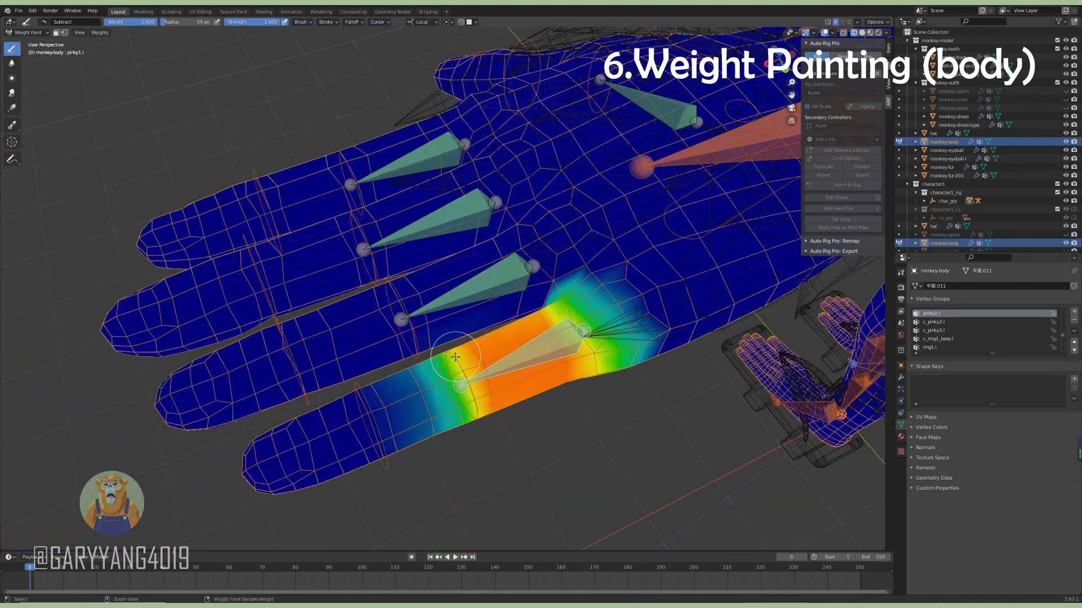
left_click(450, 394, "ctrl")
scroll(393, 307, "down", 3)
left_click(411, 225, "ctrl")
middle_click_drag(412, 225, 366, 283)
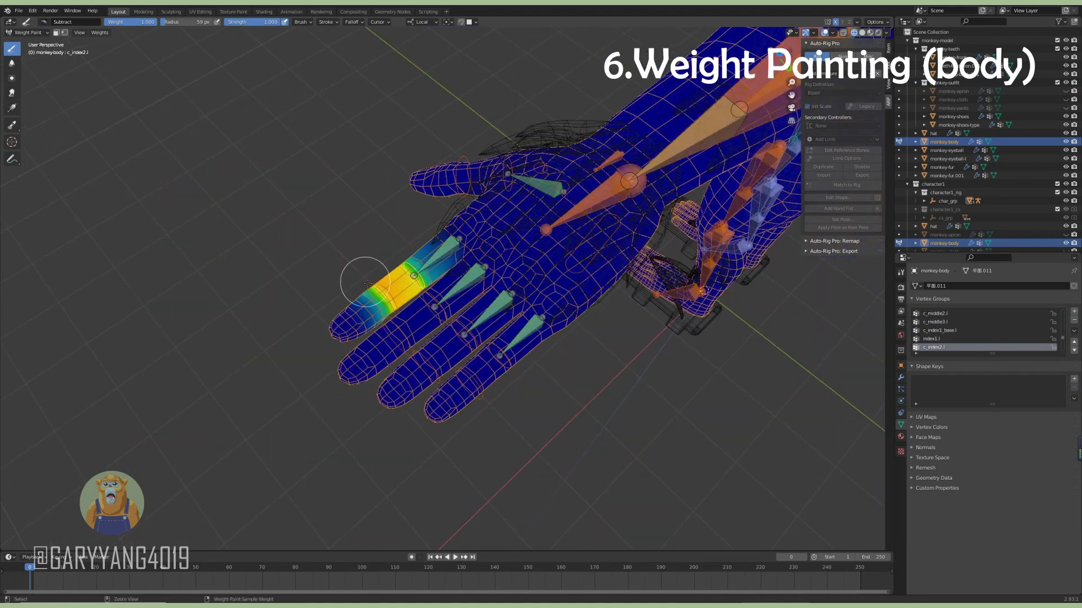
Review the thigh_twist.l and thigh_stretch.l weights from front and rear.
mouse_move(457, 380)
middle_mouse_down()
mouse_move(394, 282)
mouse_move(428, 293)
middle_mouse_up()
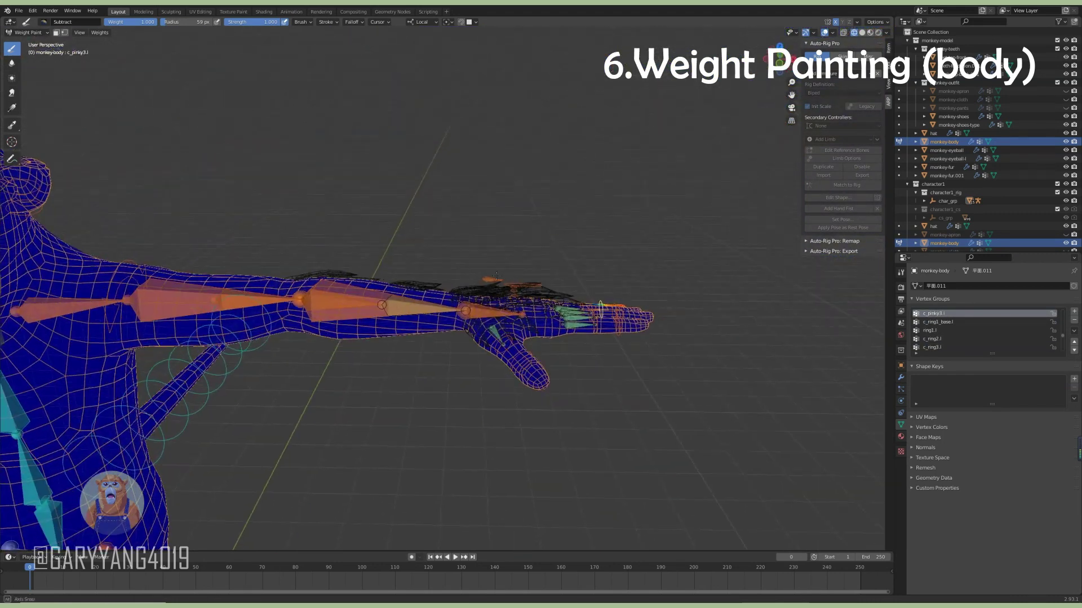
left_click(428, 293, "ctrl")
scroll(531, 294, "down", 3)
mouse_move(531, 294)
middle_mouse_down()
mouse_move(451, 315)
mouse_move(495, 349)
mouse_move(466, 271)
mouse_move(428, 293)
mouse_move(417, 316)
mouse_move(533, 370)
mouse_move(450, 407)
middle_mouse_up()
scroll(510, 365, "up", 2)
scroll(510, 366, "down", 2)
left_click(467, 270, "ctrl")
scroll(466, 260, "up", 1)
scroll(417, 316, "up", 2)
Check the leg_stretch.l, leg.l and foot.l weight gradients down the leg.
left_click(417, 320, "ctrl")
scroll(533, 369, "up", 2)
left_click(474, 355, "ctrl")
left_click(451, 407, "ctrl")
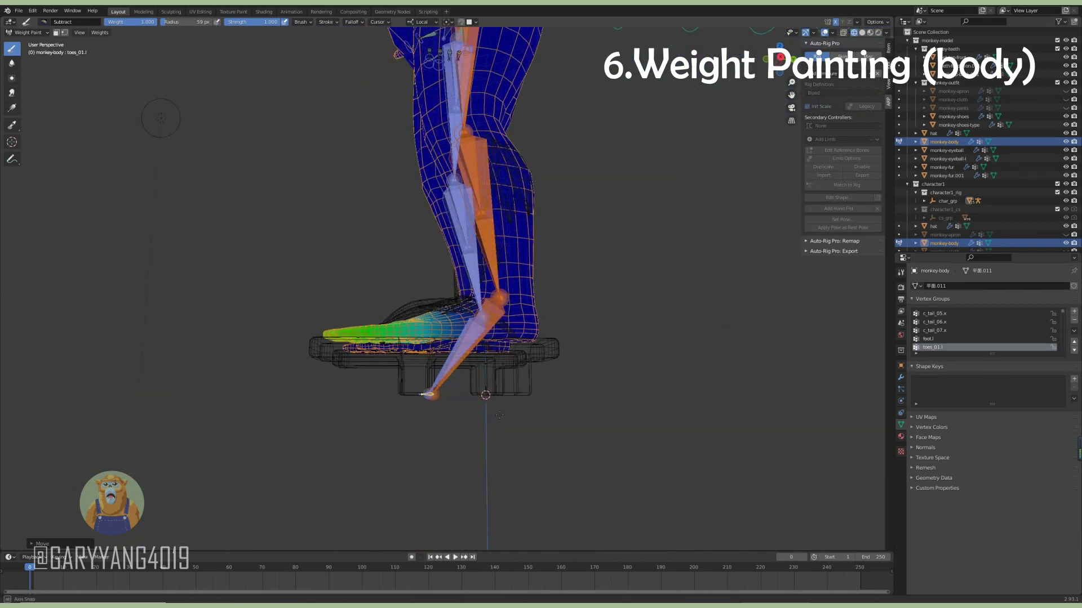
scroll(499, 415, "up", 4)
mouse_move(500, 415)
middle_mouse_down()
mouse_move(431, 366)
mouse_move(451, 226)
middle_mouse_up()
scroll(431, 366, "down", 3)
Review the jawbone.x and head.x weights on the head.
left_click(451, 197, "ctrl")
scroll(450, 197, "up", 2)
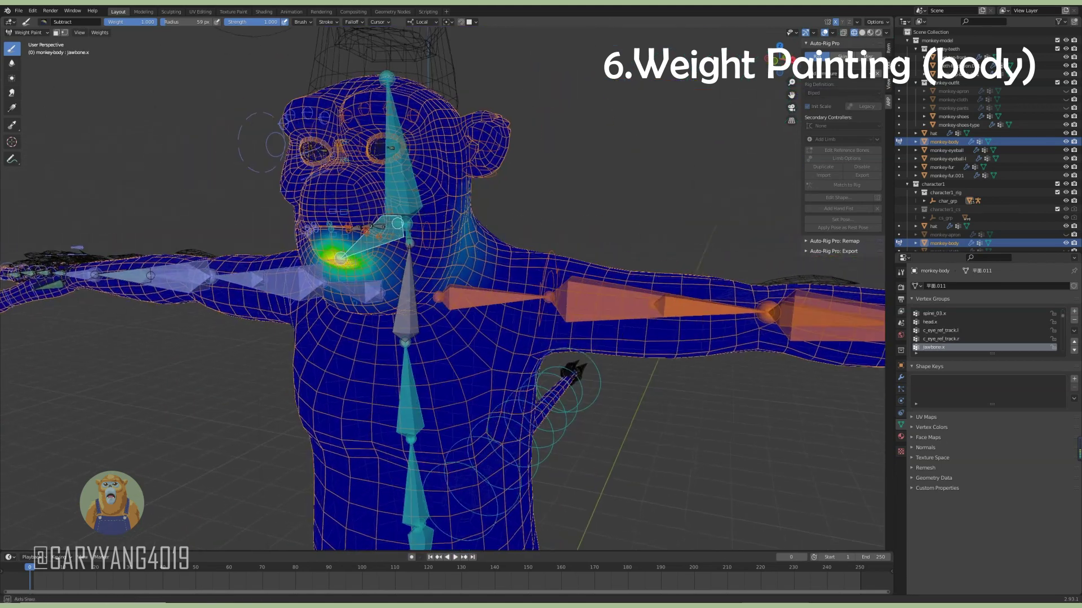
mouse_move(572, 381)
middle_mouse_down()
mouse_move(451, 237)
mouse_move(385, 211)
middle_mouse_up()
left_click(370, 188, "ctrl")
left_click(419, 225, "ctrl")
scroll(420, 225, "down", 3)
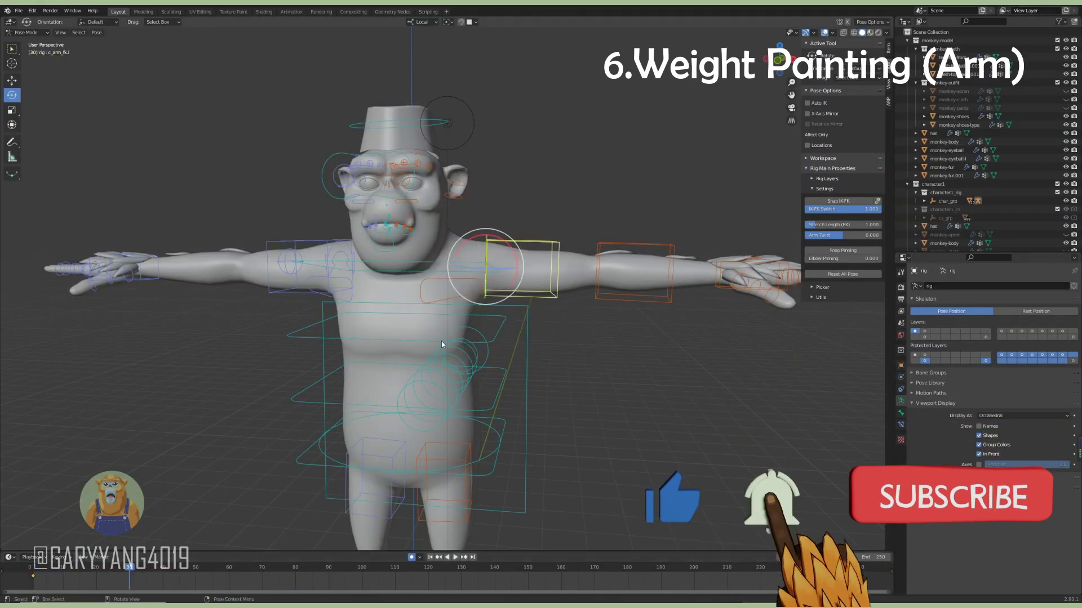
Rotate the left upper arm down to the side at an early frame.
left_click_drag(505, 249, 511, 285)
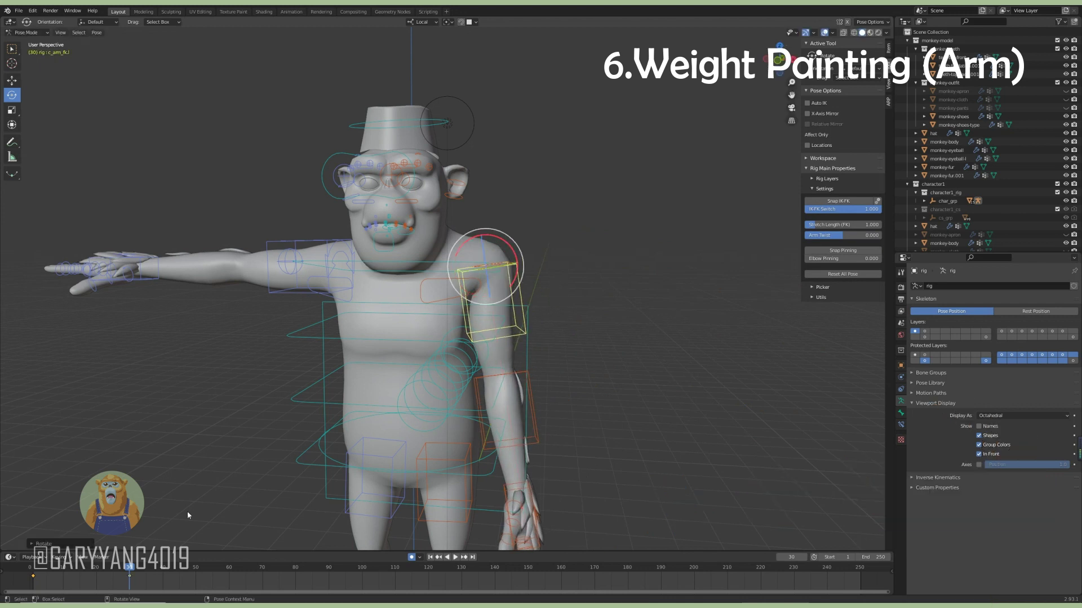
middle_click_drag(188, 515, 219, 489)
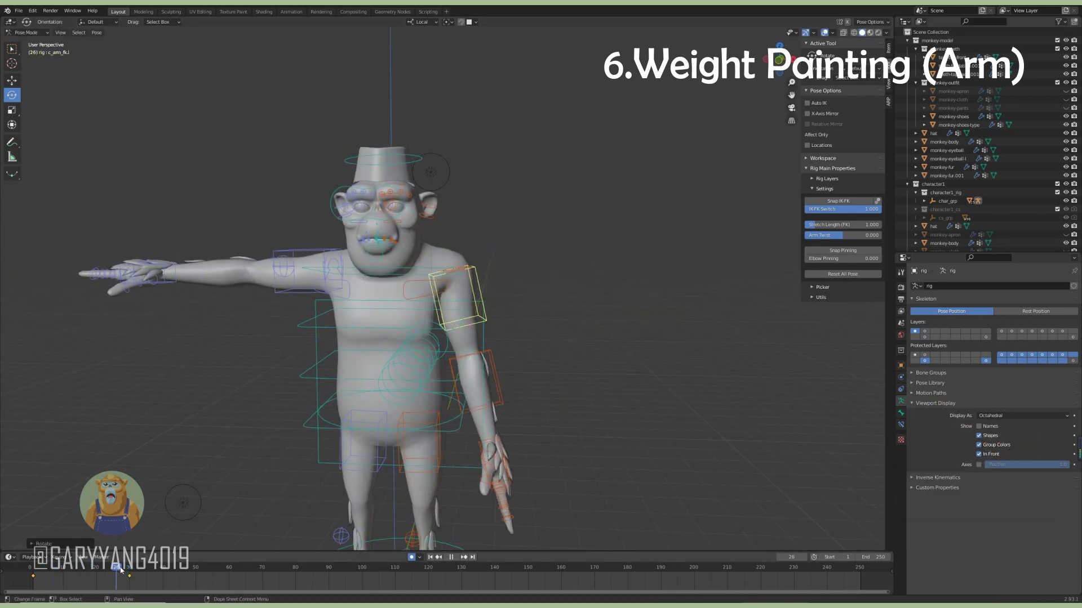
left_click(40, 567)
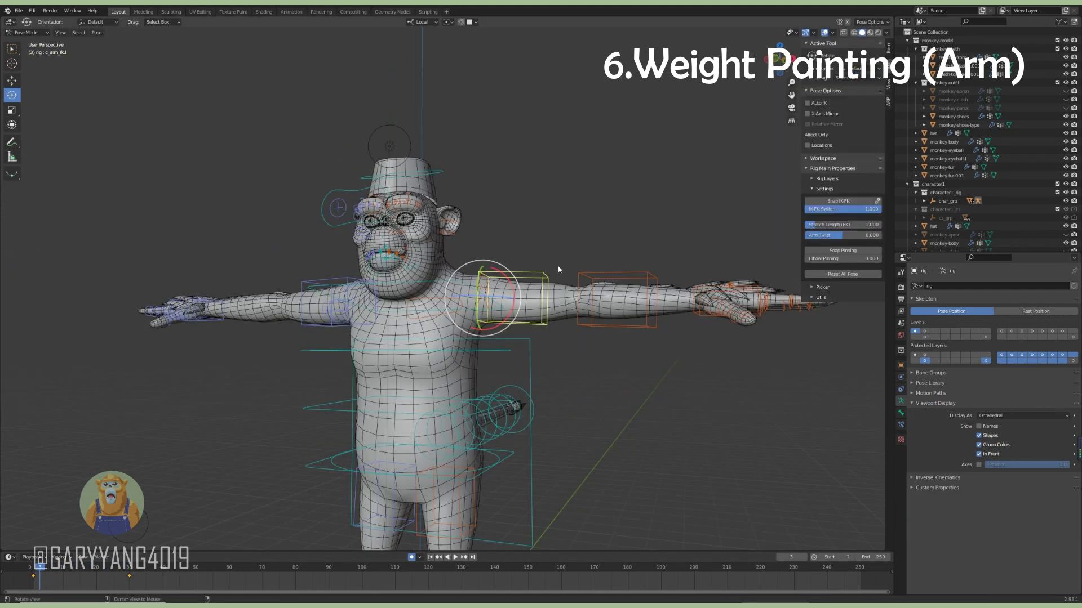
mouse_move(338, 316)
middle_mouse_down()
mouse_move(388, 302)
mouse_move(518, 315)
mouse_move(496, 323)
middle_mouse_up()
Bend the left forearm down and keyframe the arm pose at frame 50.
left_click(129, 568)
key("r")
left_click(196, 567)
middle_click_drag(338, 316, 395, 304)
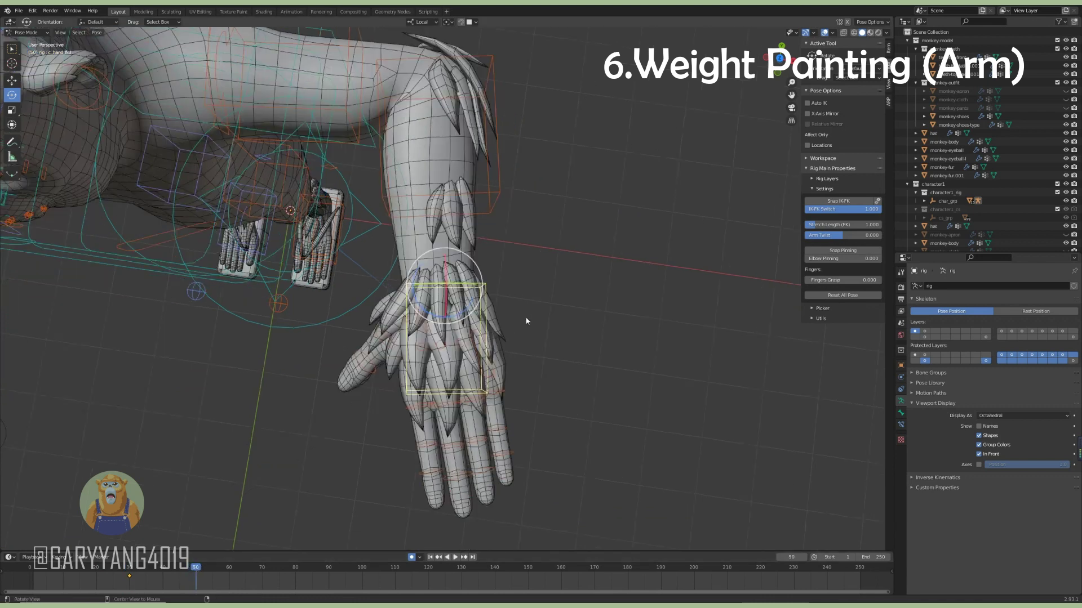
key("i")
left_click(450, 266)
Rotate the arm bone further, then weight paint the body showing forearm_twist.l.
key("r")
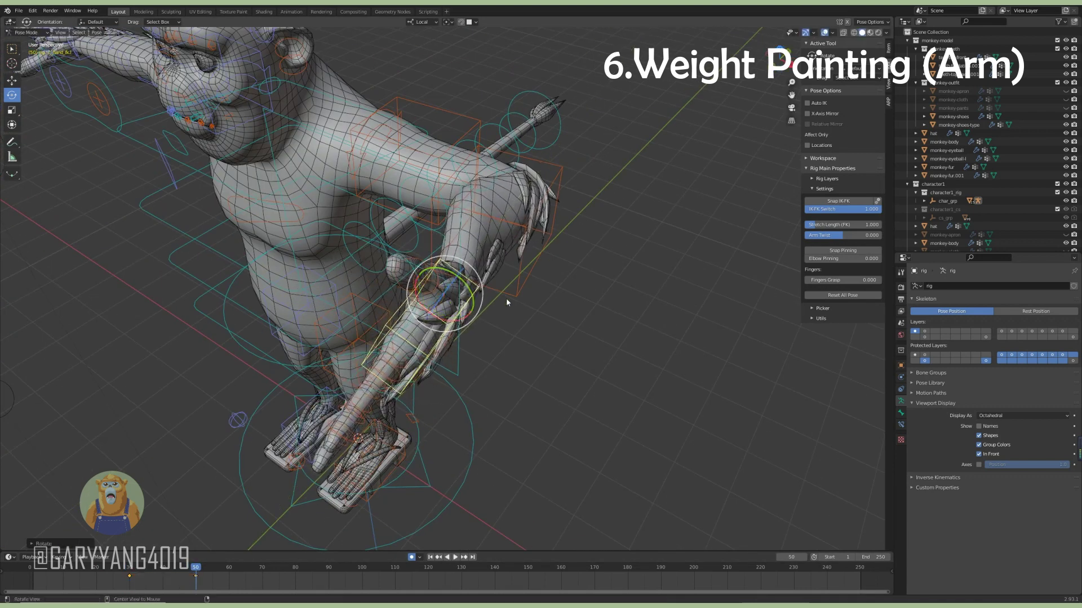
mouse_move(506, 302)
middle_mouse_down()
mouse_move(552, 290)
mouse_move(541, 316)
middle_mouse_up()
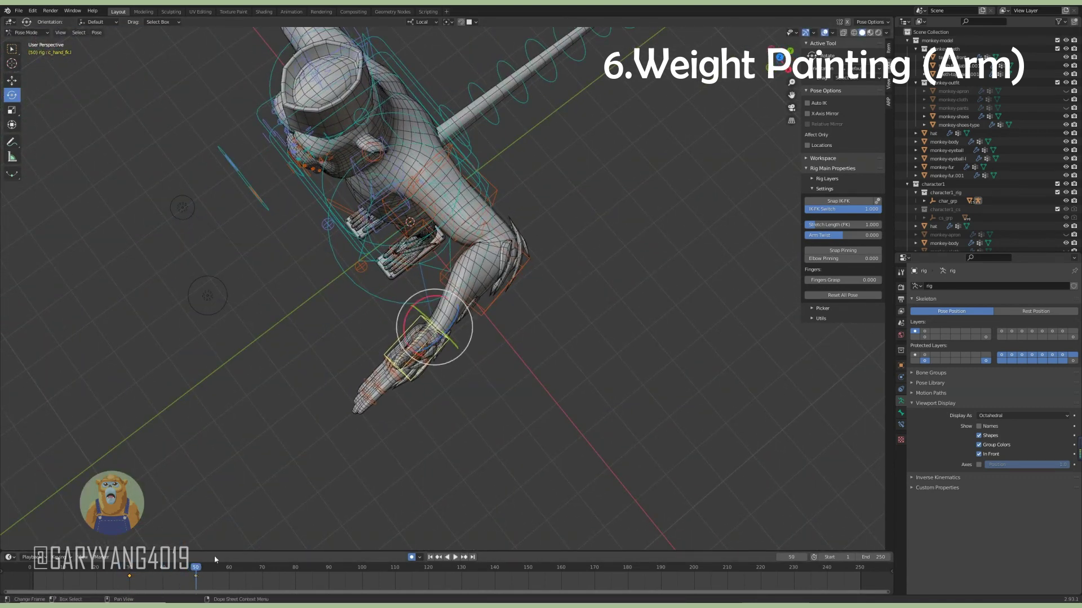
middle_click_drag(395, 338, 485, 336)
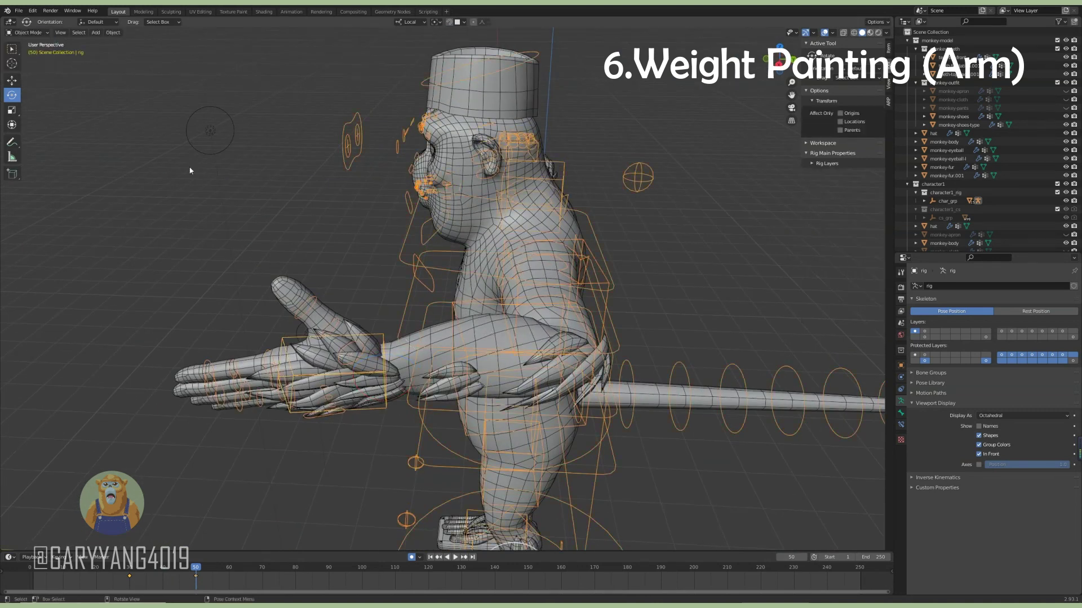
left_click(399, 357, "shift")
left_click(27, 33)
left_click(34, 79)
Add weight to the forearm with the Add brush, then start blurring it.
mouse_move(394, 338)
middle_mouse_down()
mouse_move(495, 361)
mouse_move(516, 383)
middle_mouse_up()
left_click(57, 22)
left_click(62, 51)
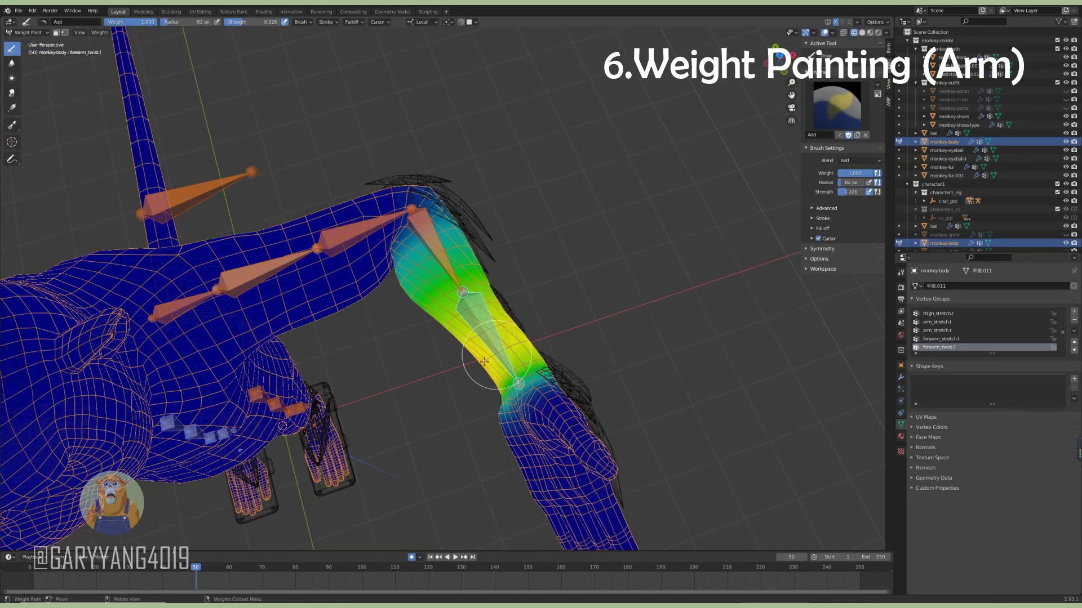
mouse_move(225, 226)
middle_mouse_down()
mouse_move(410, 413)
mouse_move(437, 359)
mouse_move(406, 376)
middle_mouse_up()
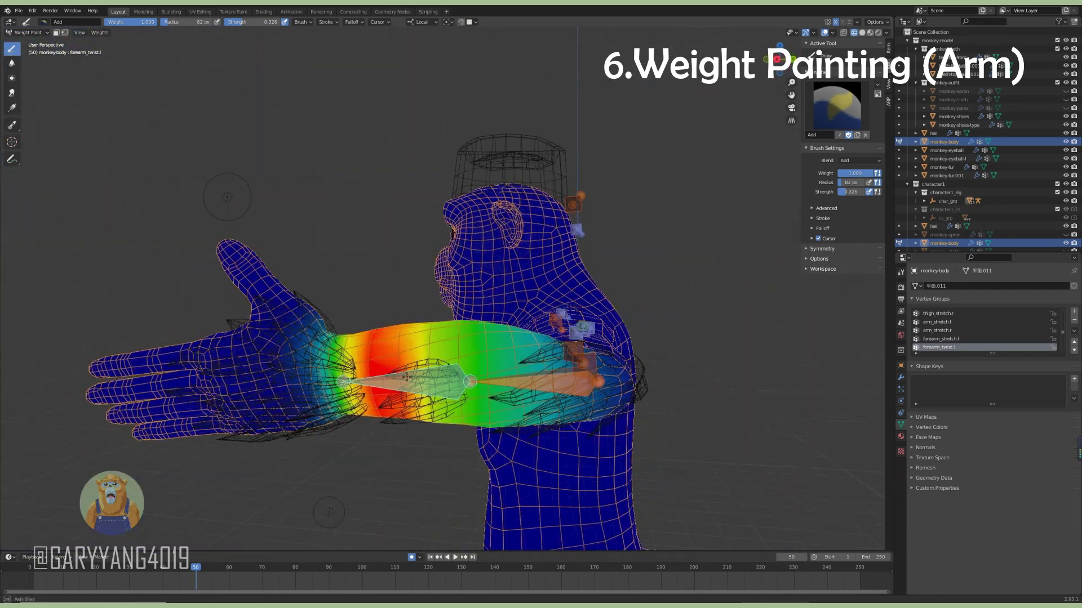
left_click(12, 62)
middle_click_drag(34, 84, 56, 65)
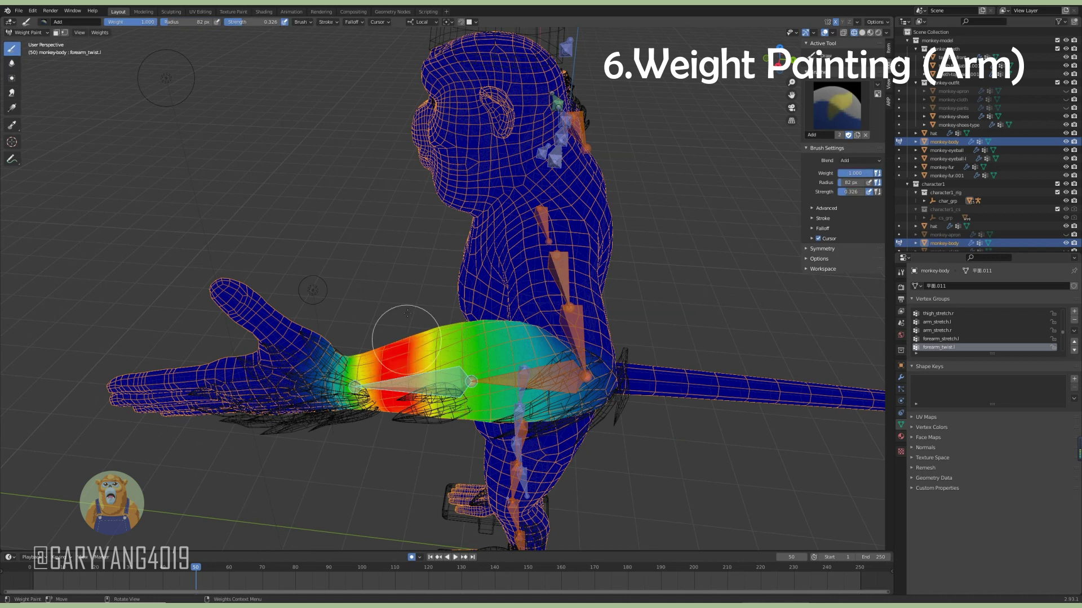
middle_click_drag(406, 313, 105, 119)
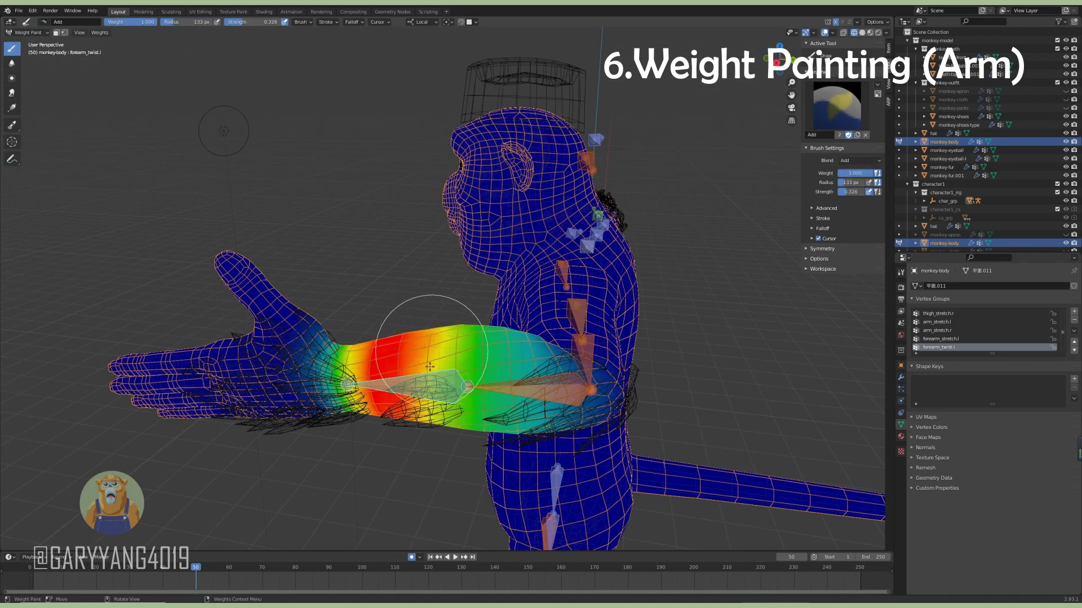
mouse_move(430, 367)
middle_mouse_down()
mouse_move(437, 316)
mouse_move(453, 330)
mouse_move(434, 422)
mouse_move(416, 245)
middle_mouse_up()
Alternate Blur and Add brushes to smooth the weights around the elbow.
left_click(11, 62)
key("shift+space")
key("d")
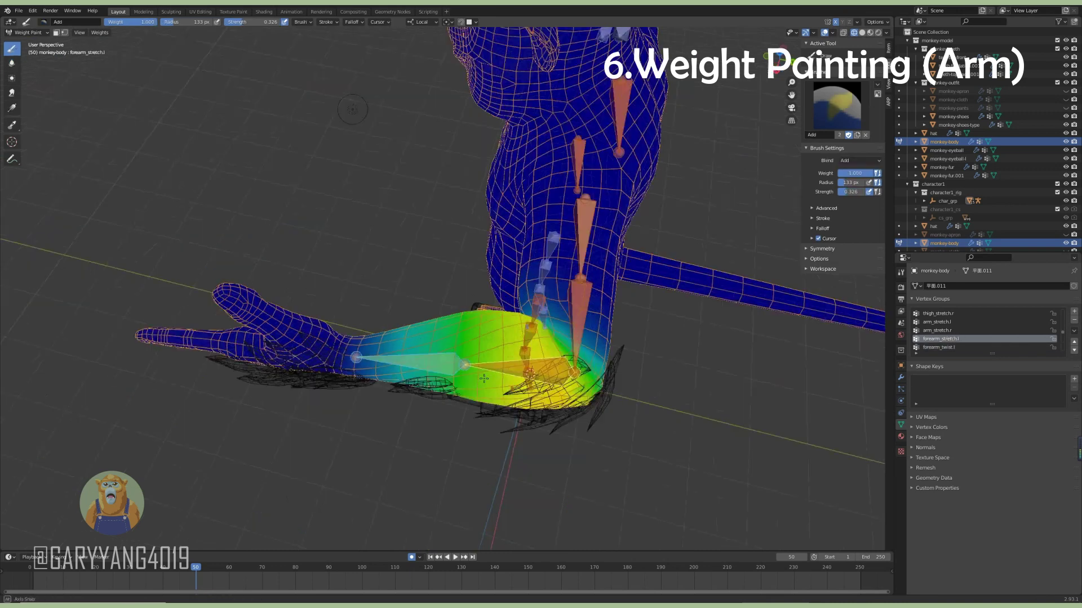
mouse_move(450, 387)
middle_mouse_down()
mouse_move(435, 380)
mouse_move(506, 321)
mouse_move(468, 352)
mouse_move(470, 310)
middle_mouse_up()
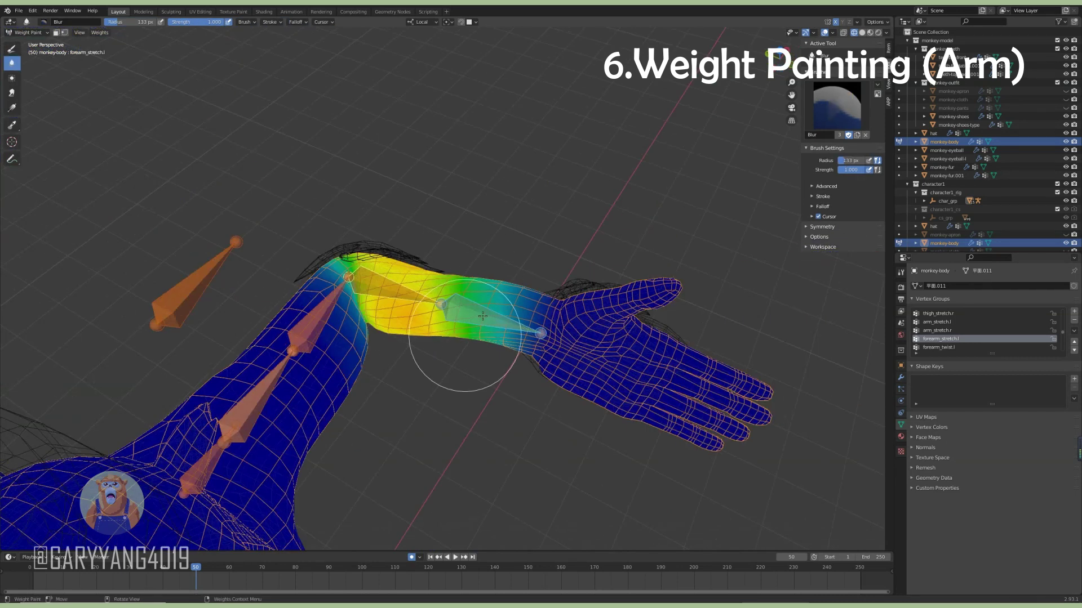
left_click(11, 48)
mouse_move(394, 338)
middle_mouse_down()
mouse_move(436, 382)
mouse_move(436, 359)
mouse_move(471, 355)
mouse_move(438, 369)
mouse_move(435, 258)
mouse_move(328, 304)
mouse_move(357, 326)
mouse_move(459, 327)
mouse_move(392, 344)
mouse_move(471, 241)
mouse_move(362, 265)
mouse_move(41, 37)
mouse_move(451, 225)
mouse_move(873, 347)
middle_mouse_up()
left_click(12, 62)
Check the forearm_twist.l, arm_twist_twk.l and arm_stretch.l weights, then return to Object Mode.
left_click(445, 371, "ctrl")
left_click(434, 258, "ctrl")
left_click(357, 326, "ctrl")
left_click(40, 43)
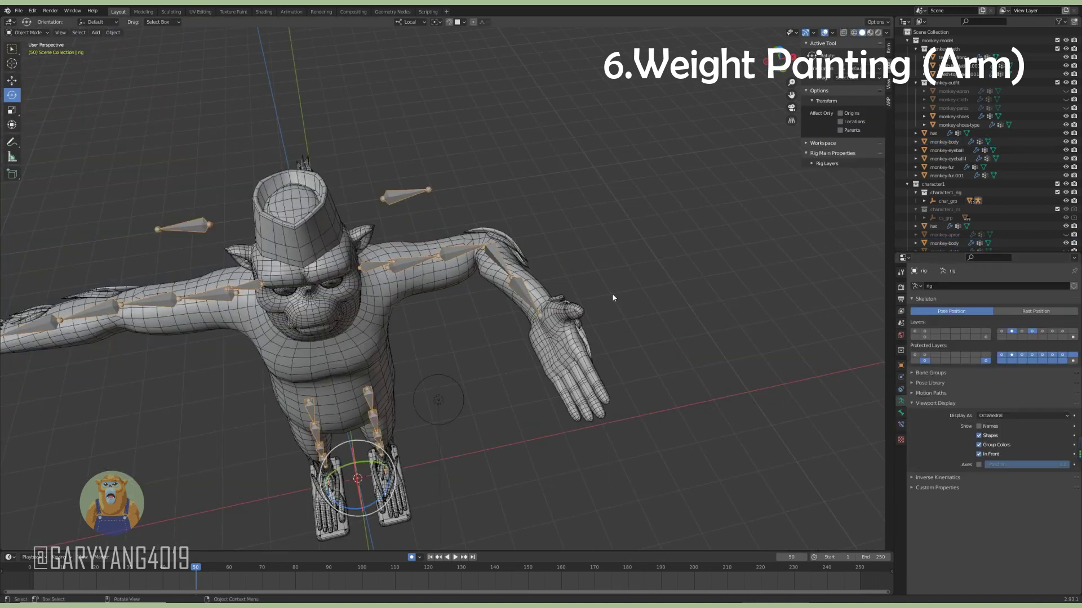
Pose the rig and bring up the left hand's hand.l weights, checking c_thumb2.l too.
left_click(915, 332)
middle_click_drag(676, 293, 557, 278)
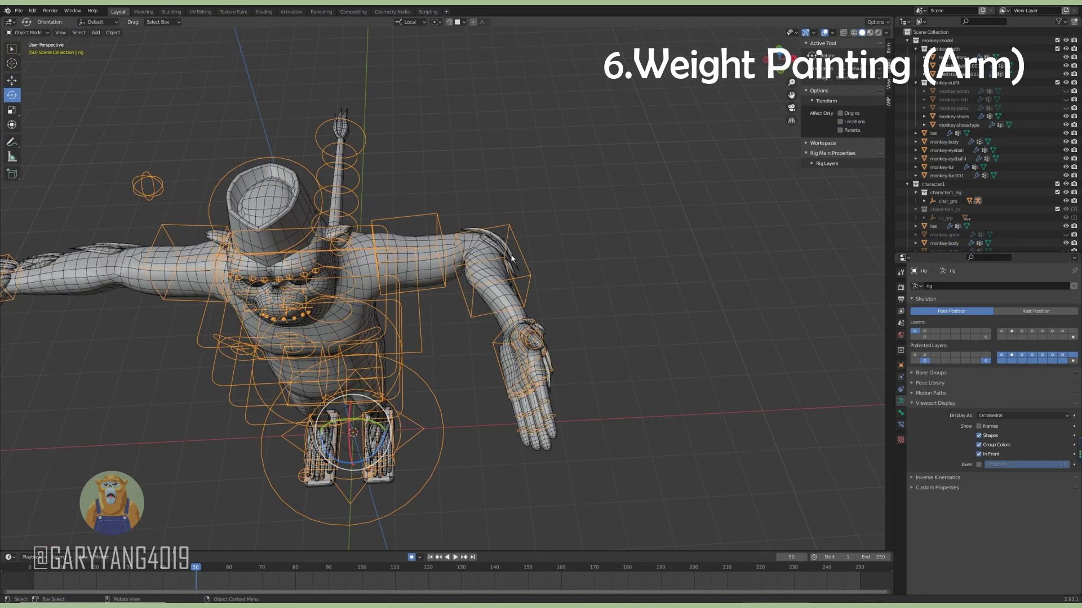
key("ctrl+Tab")
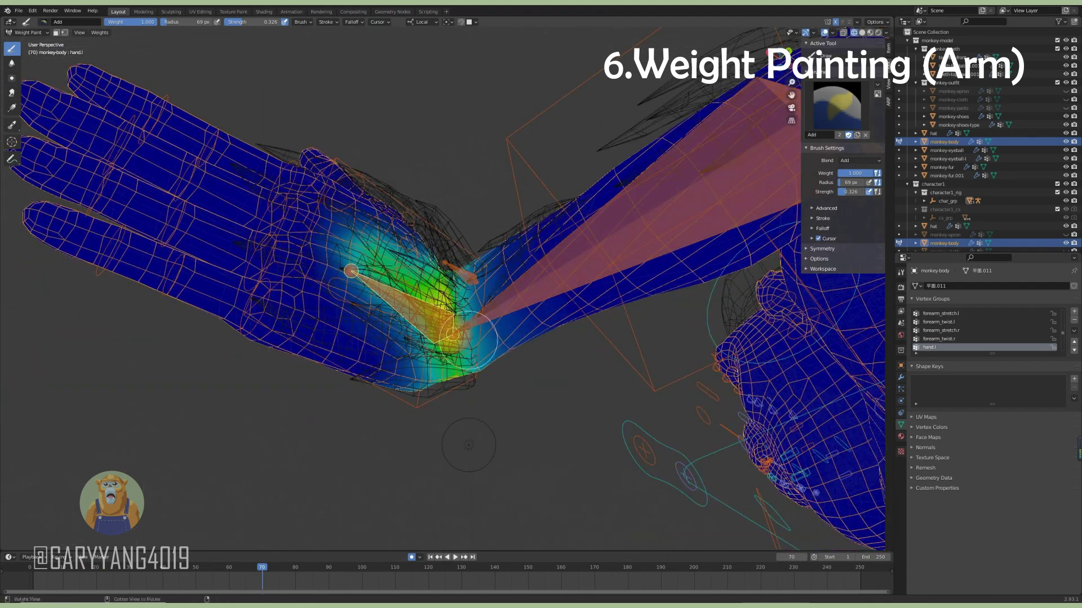
mouse_move(626, 138)
middle_mouse_down()
mouse_move(495, 399)
mouse_move(399, 326)
middle_mouse_up()
left_click(399, 326, "ctrl")
middle_click_drag(401, 280, 463, 260)
left_click(463, 261, "ctrl")
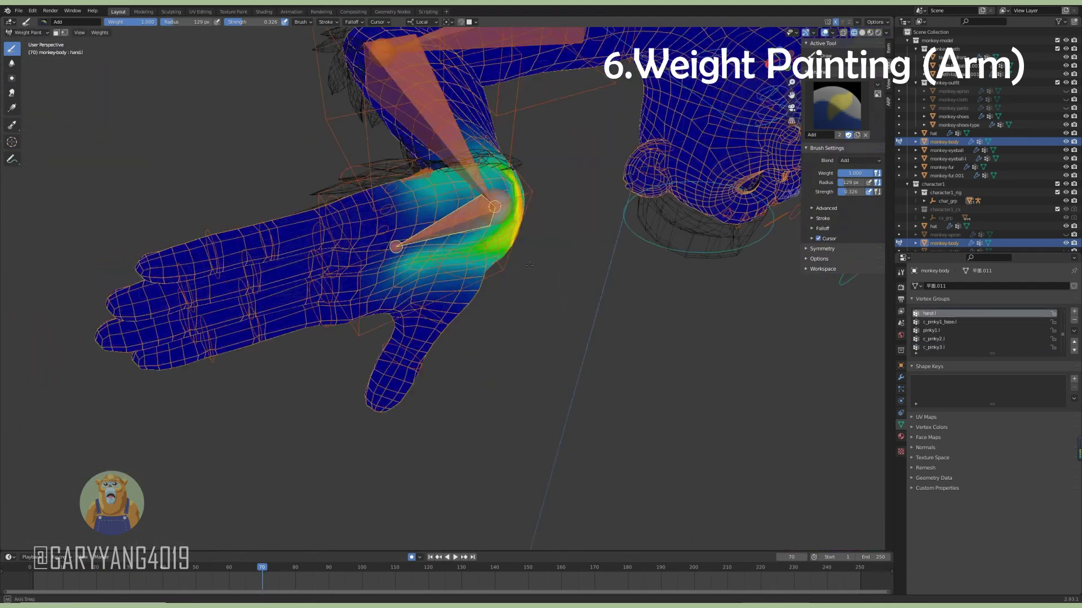
mouse_move(383, 267)
middle_mouse_down()
mouse_move(431, 206)
mouse_move(417, 242)
mouse_move(427, 261)
mouse_move(484, 241)
middle_mouse_up()
Blur the hand.l weights across the wrist with a 76 px Blur brush.
key("shift+space")
key("b")
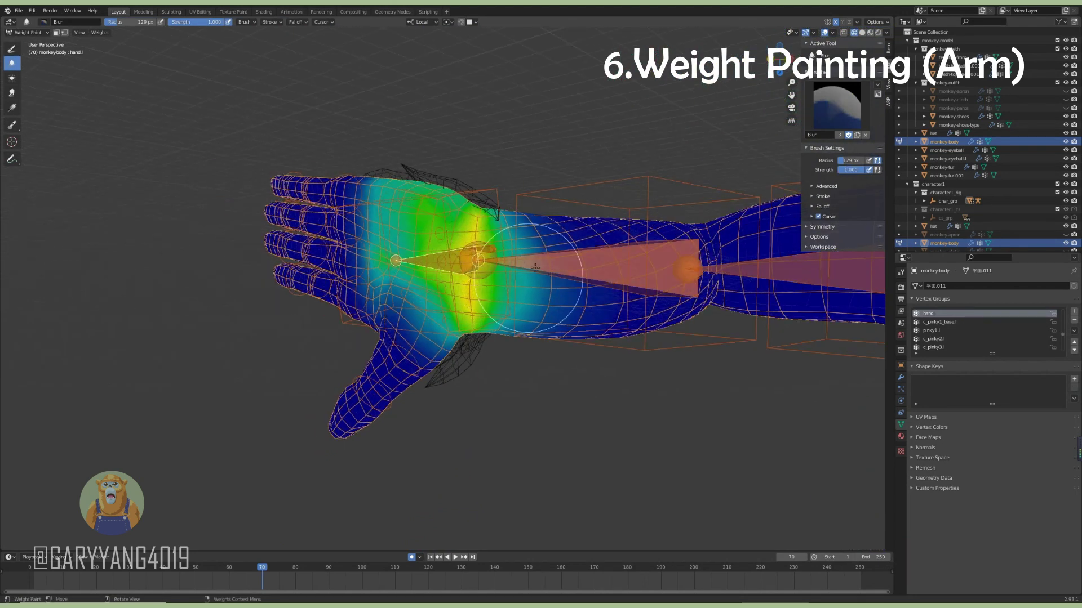
mouse_move(535, 267)
middle_mouse_down()
mouse_move(499, 290)
mouse_move(484, 260)
mouse_move(524, 240)
mouse_move(366, 264)
mouse_move(202, 179)
middle_mouse_up()
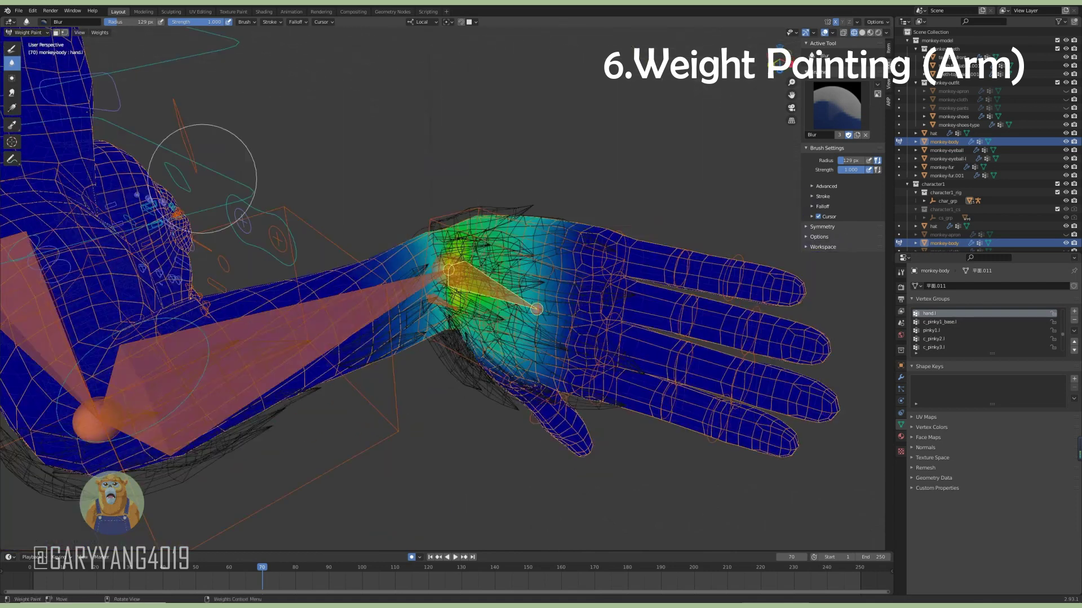
mouse_move(449, 300)
middle_mouse_down()
mouse_move(462, 293)
mouse_move(451, 305)
mouse_move(448, 250)
mouse_move(457, 264)
mouse_move(460, 251)
mouse_move(430, 386)
mouse_move(460, 242)
mouse_move(490, 329)
middle_mouse_up()
key("f")
left_click(448, 303)
middle_click_drag(443, 302, 425, 343)
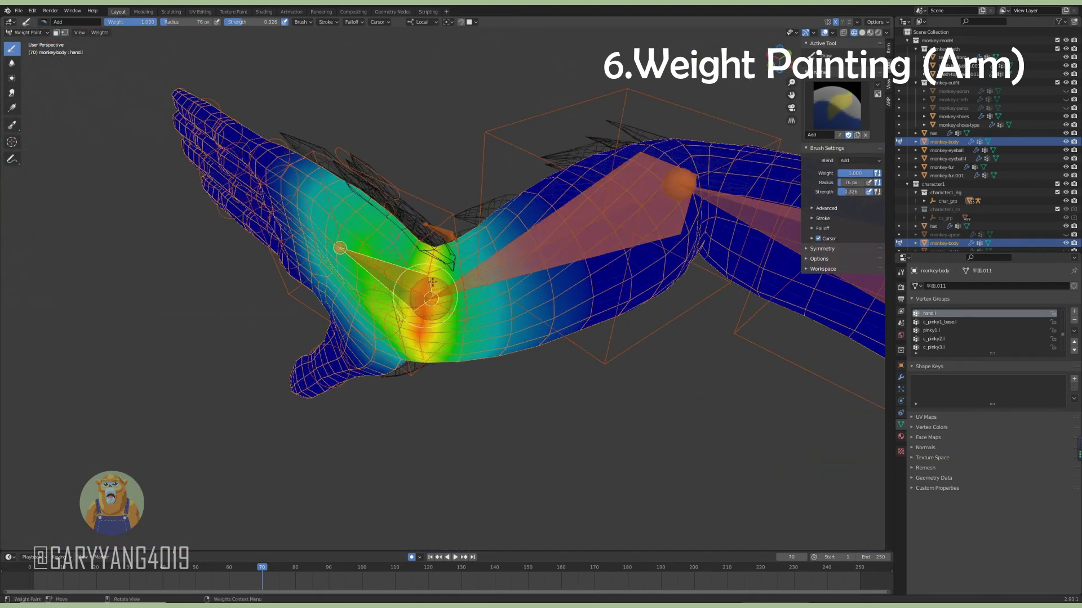
mouse_move(431, 282)
middle_mouse_down()
mouse_move(336, 546)
mouse_move(341, 388)
middle_mouse_up()
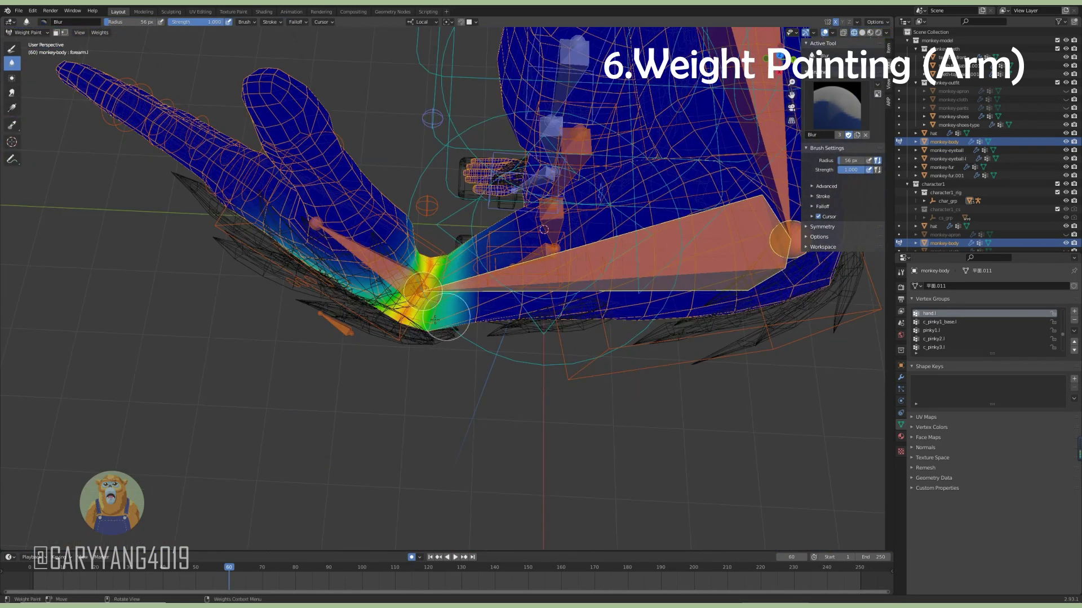
Subtract excess forearm weight at the elbow, testing the bend at frame 57.
left_click(43, 22)
left_click(259, 66)
mouse_move(428, 293)
middle_mouse_down()
mouse_move(445, 297)
mouse_move(242, 566)
middle_mouse_up()
left_click_drag(63, 569, 219, 580)
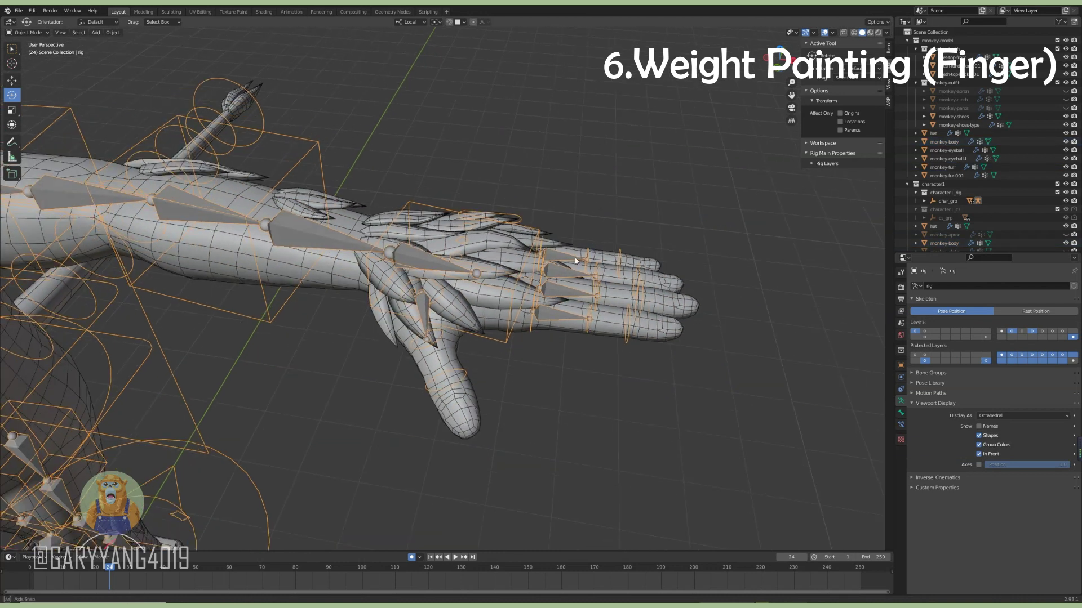
middle_click_drag(575, 258, 438, 335)
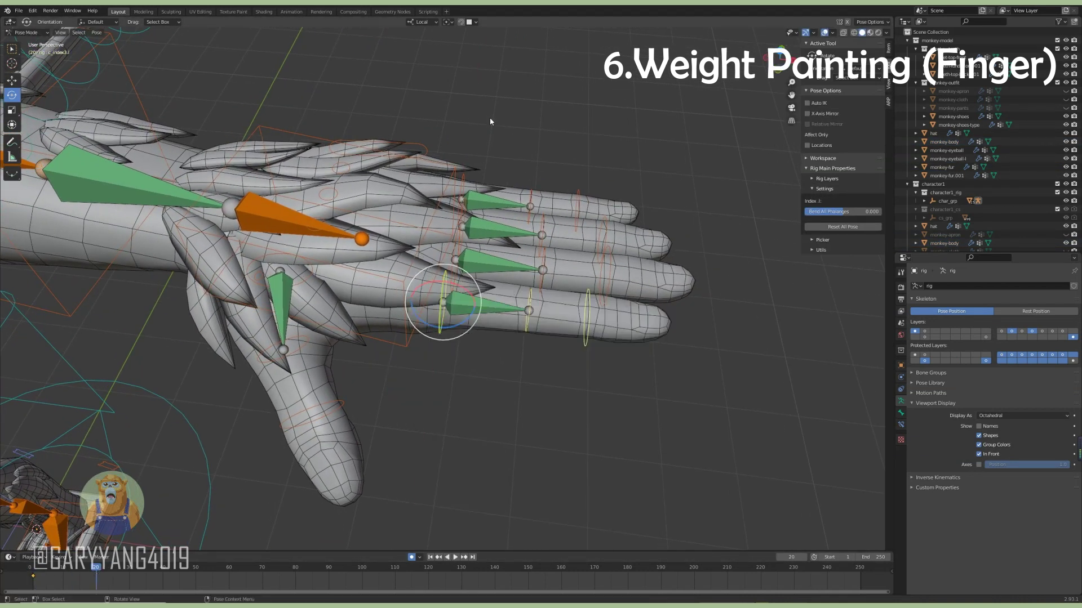
Bend the index1.l finger around its own origin and flex it to test its weights.
left_click(466, 51)
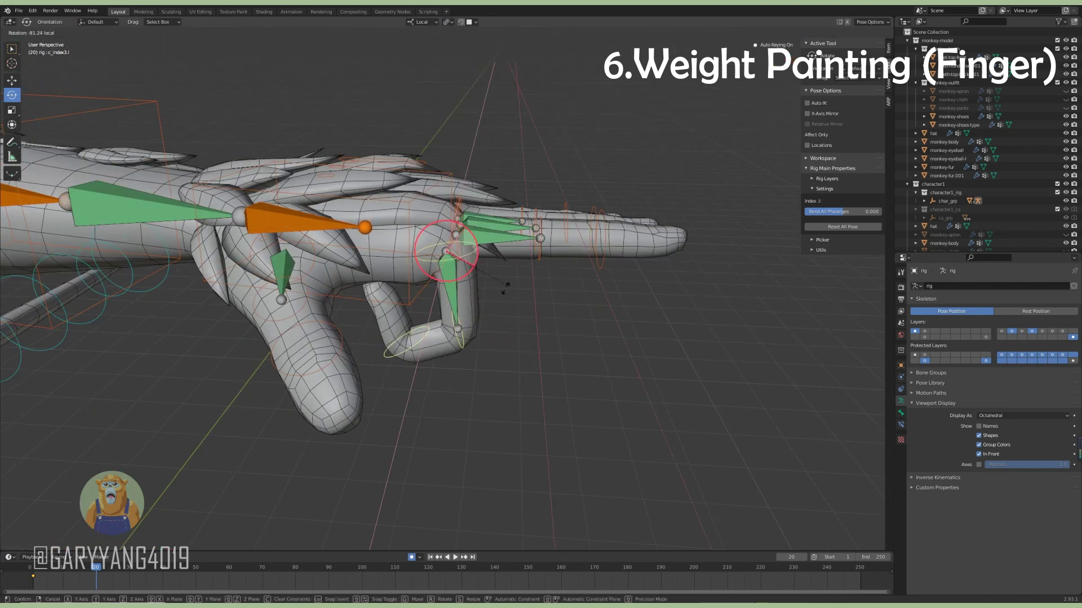
left_click(499, 288)
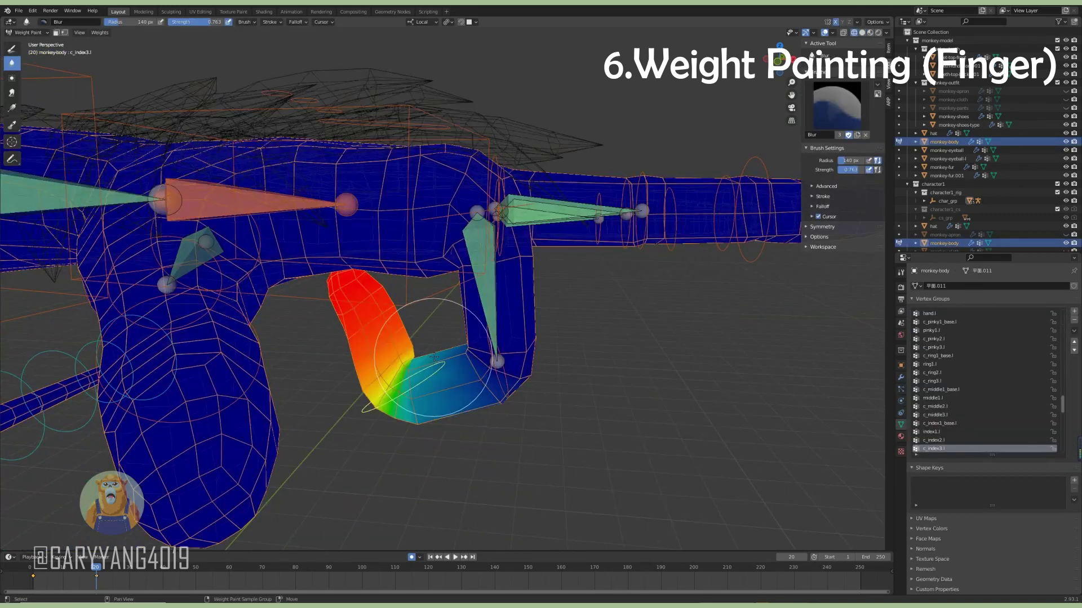
scroll(433, 356, "up", 3)
middle_click_drag(424, 374, 80, 577)
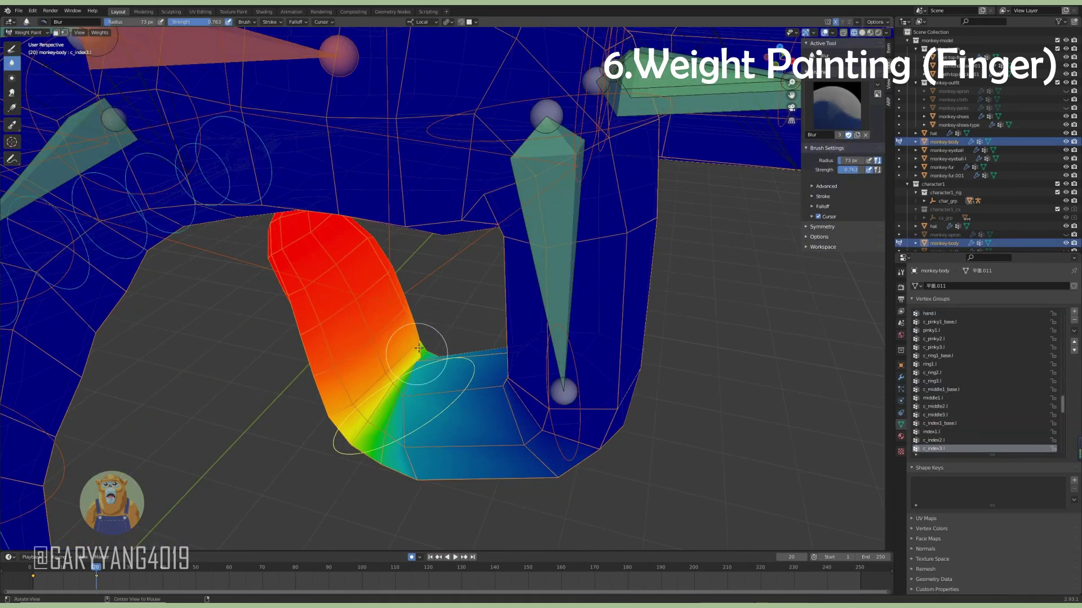
left_click(588, 365, "ctrl")
middle_click_drag(588, 365, 552, 248)
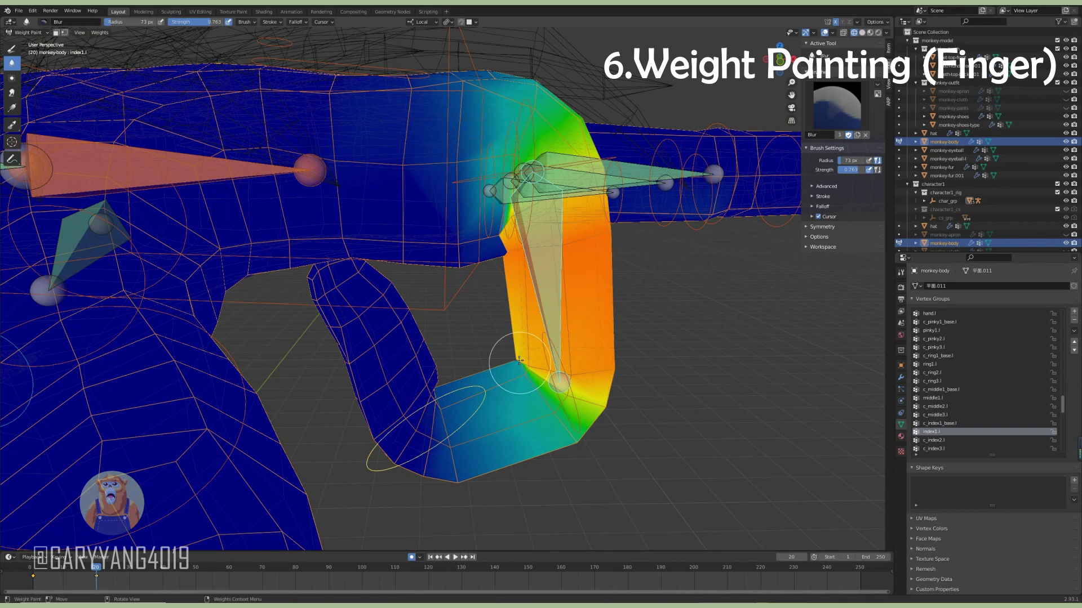
left_click_drag(79, 569, 92, 566)
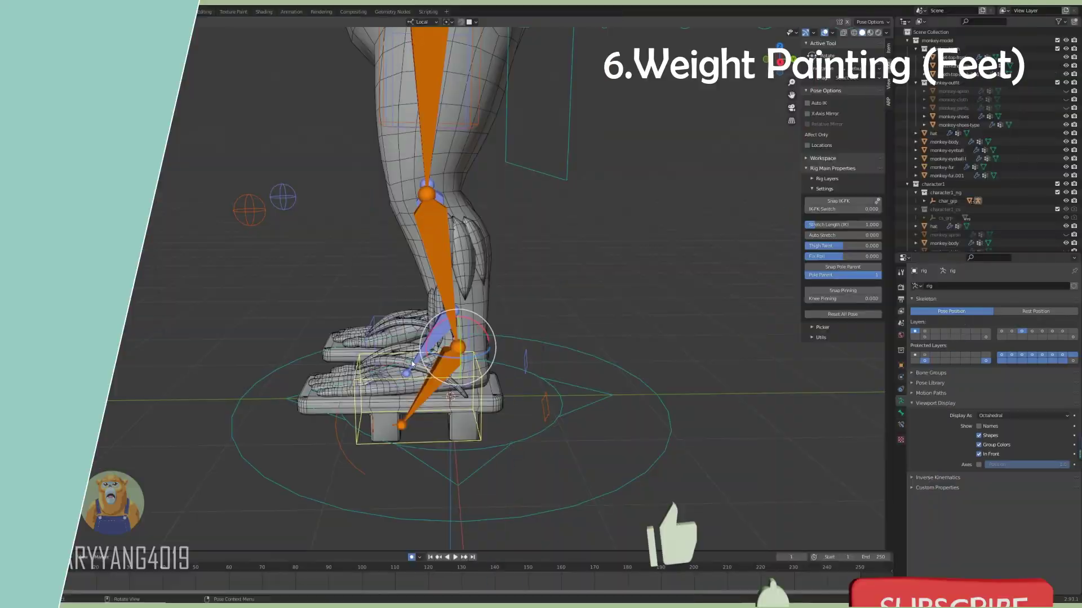
Return to frame 0 and put the monkey body, selected with the rig, into Weight Paint.
scroll(500, 346, "down", 3)
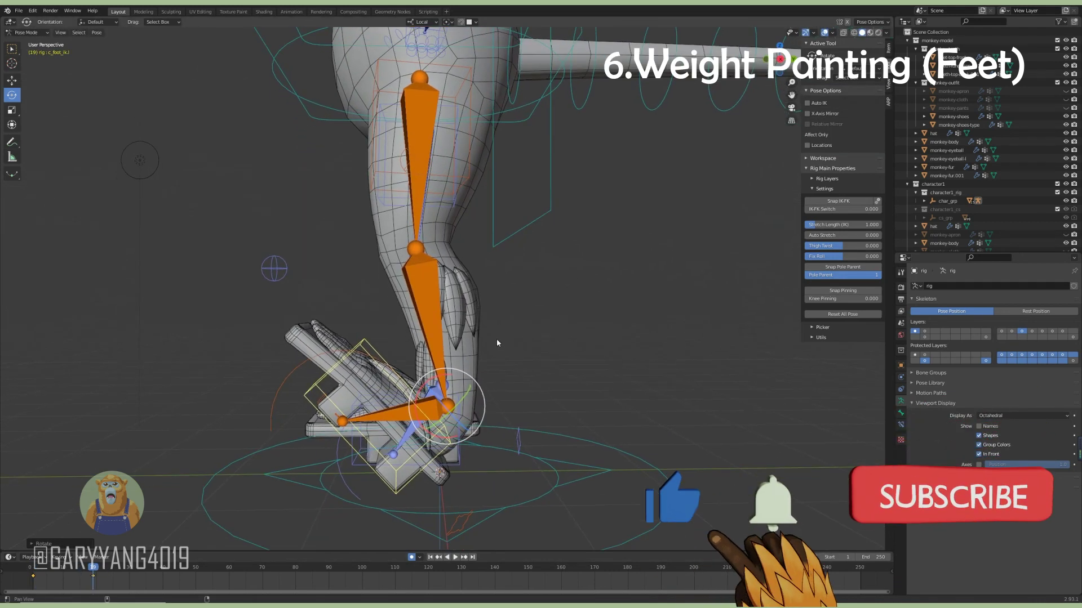
middle_click_drag(495, 339, 356, 289)
left_click(27, 568)
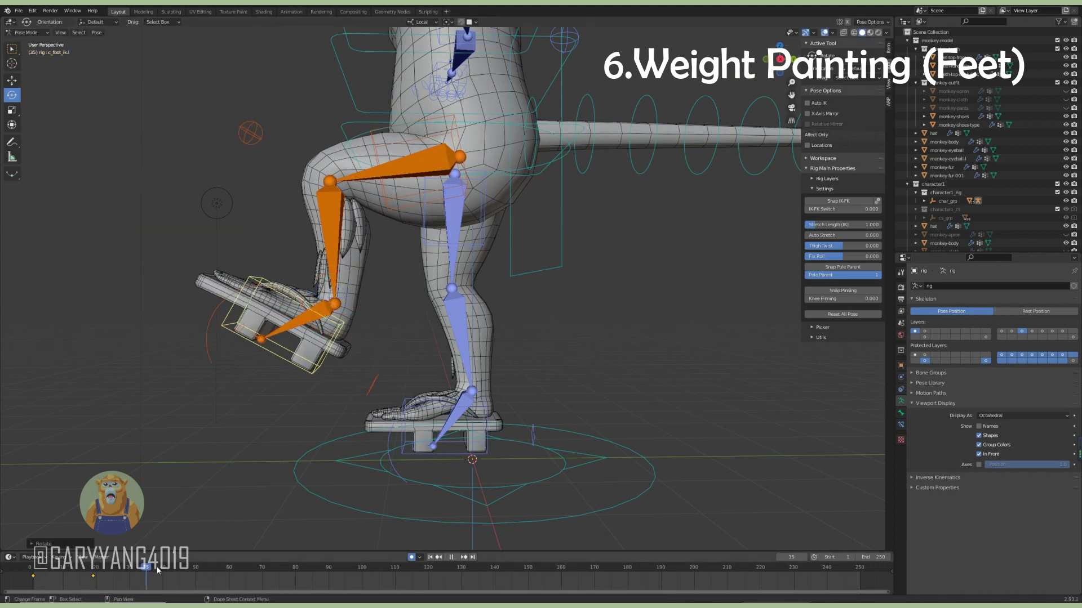
middle_click_drag(319, 299, 216, 367)
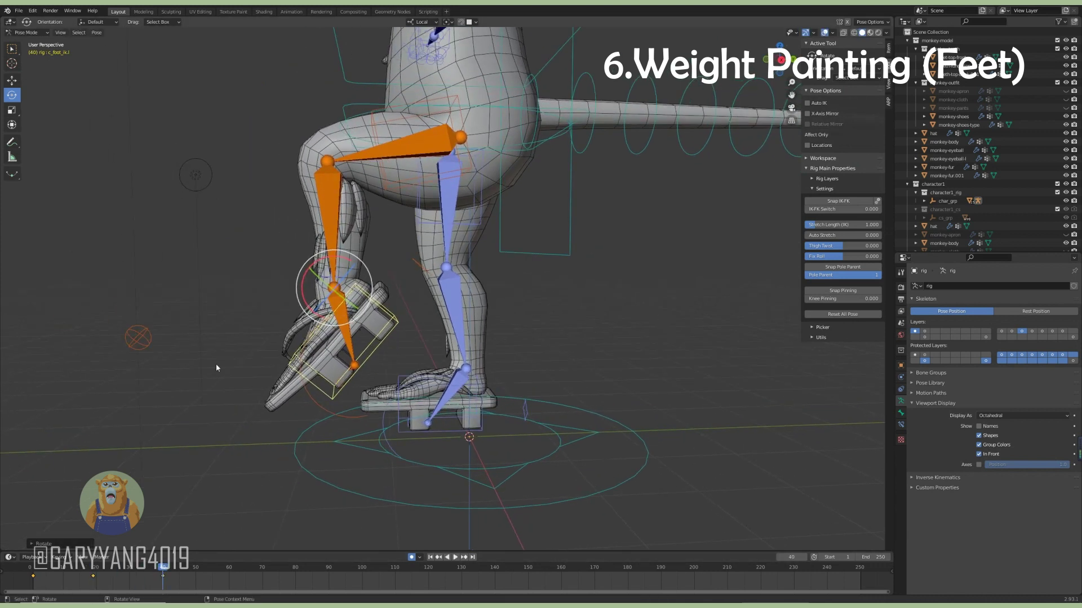
left_click(334, 232, "shift")
left_click(30, 79)
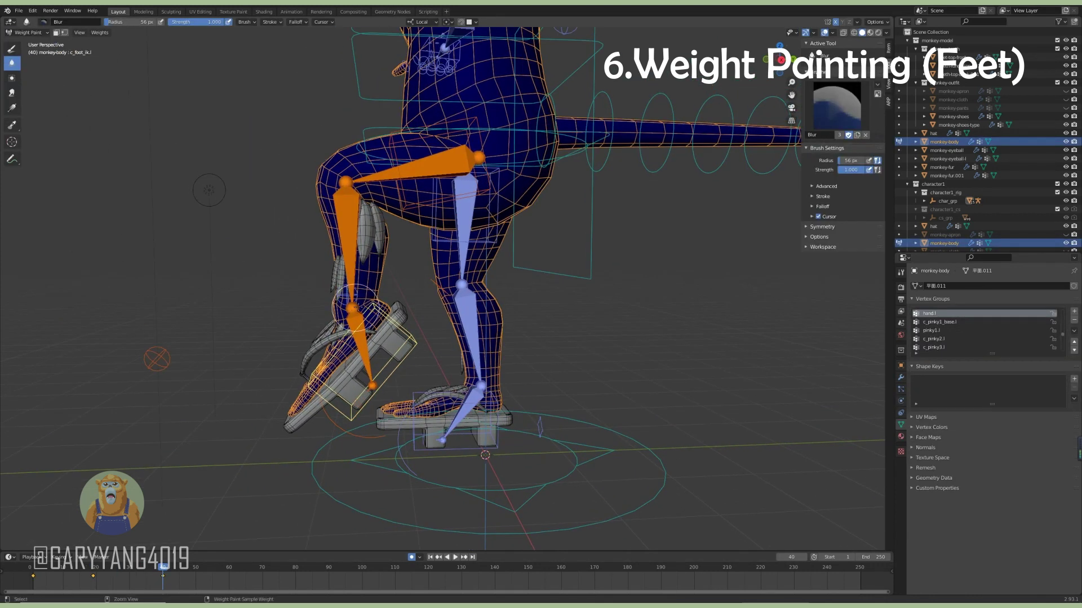
middle_click_drag(338, 281, 253, 315)
Add foot.l weight with the Add brush, testing the leg bend at frame 19.
left_click(43, 22)
left_click(47, 41)
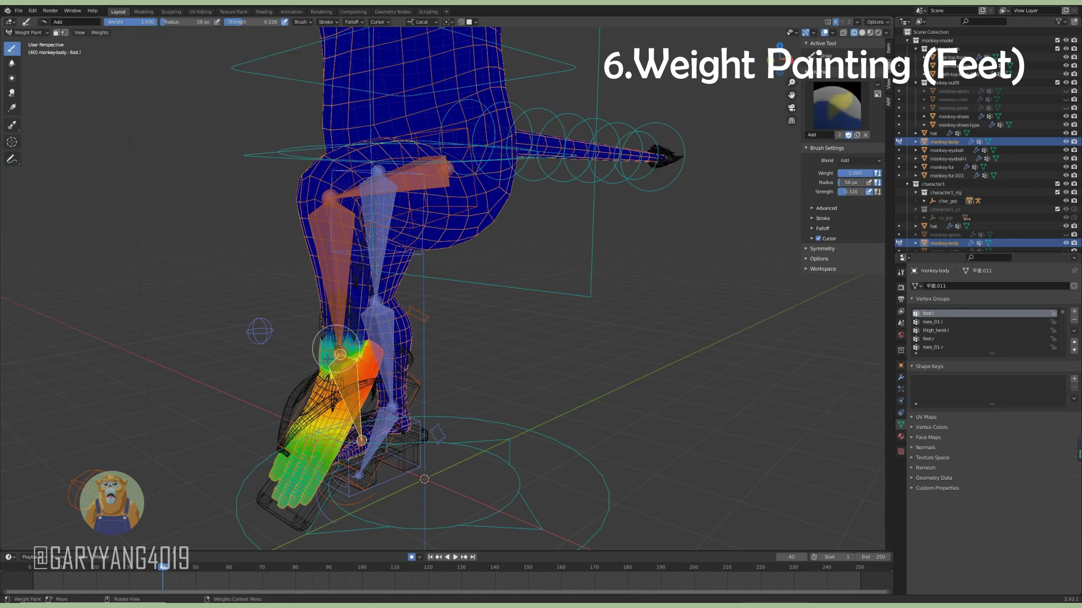
scroll(338, 366, "up", 4)
mouse_move(338, 366)
middle_mouse_down()
mouse_move(389, 197)
mouse_move(451, 336)
mouse_move(586, 346)
mouse_move(564, 338)
middle_mouse_up()
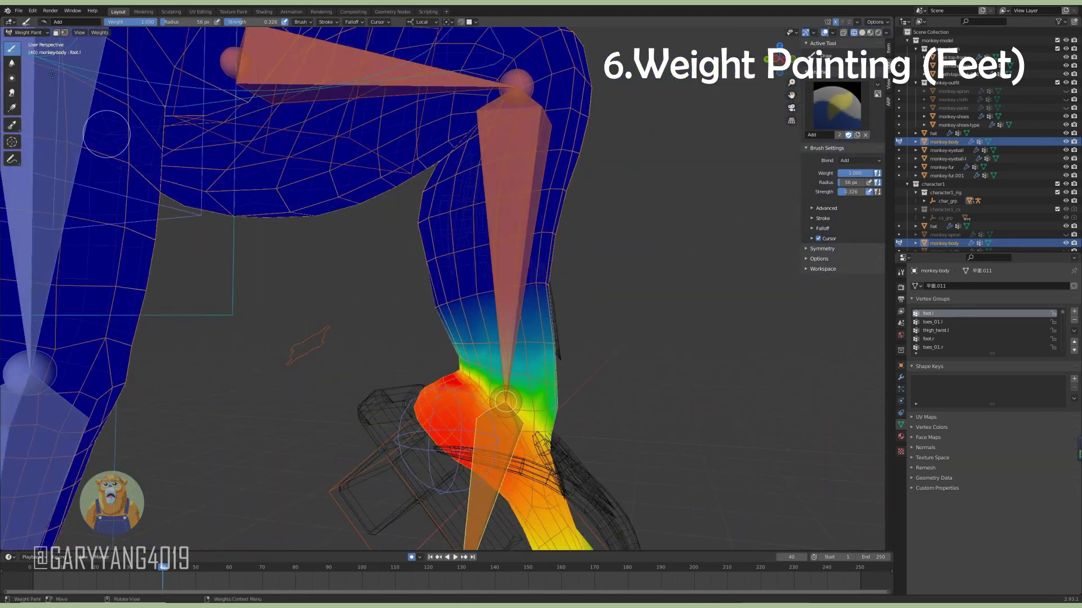
mouse_move(170, 577)
left_mouse_down()
mouse_move(34, 573)
mouse_move(102, 574)
left_mouse_up()
key("Left")
key("Left")
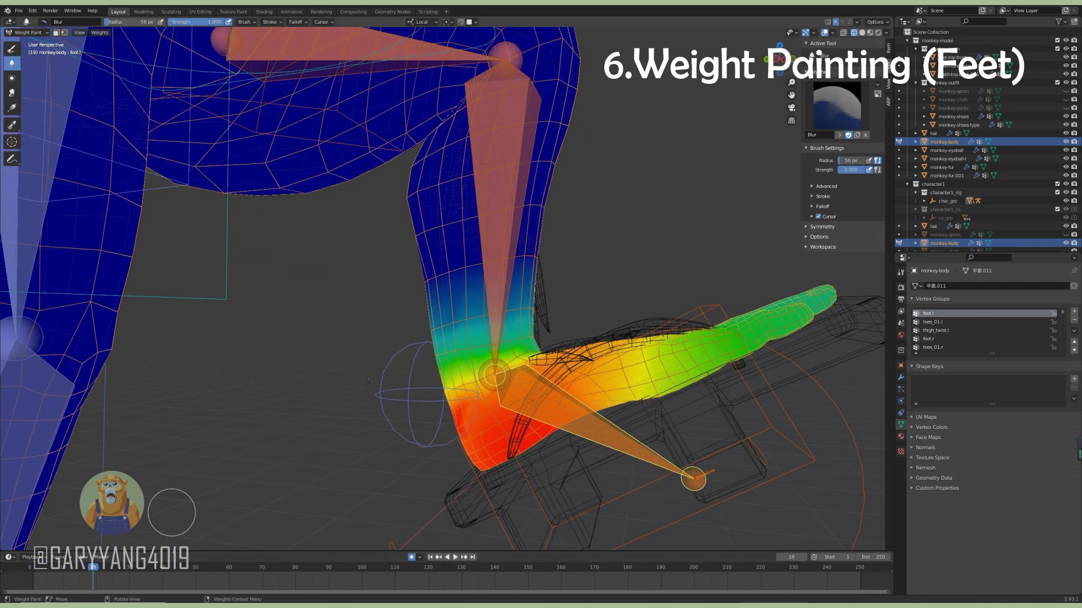
key("Left")
Subtract excess foot.l weight around the ankle, checking the foot from several sides.
left_click(11, 48)
left_click(43, 22)
left_click(257, 50)
mouse_move(395, 281)
middle_mouse_down()
mouse_move(444, 342)
mouse_move(428, 371)
mouse_move(445, 395)
mouse_move(439, 429)
mouse_move(103, 569)
middle_mouse_up()
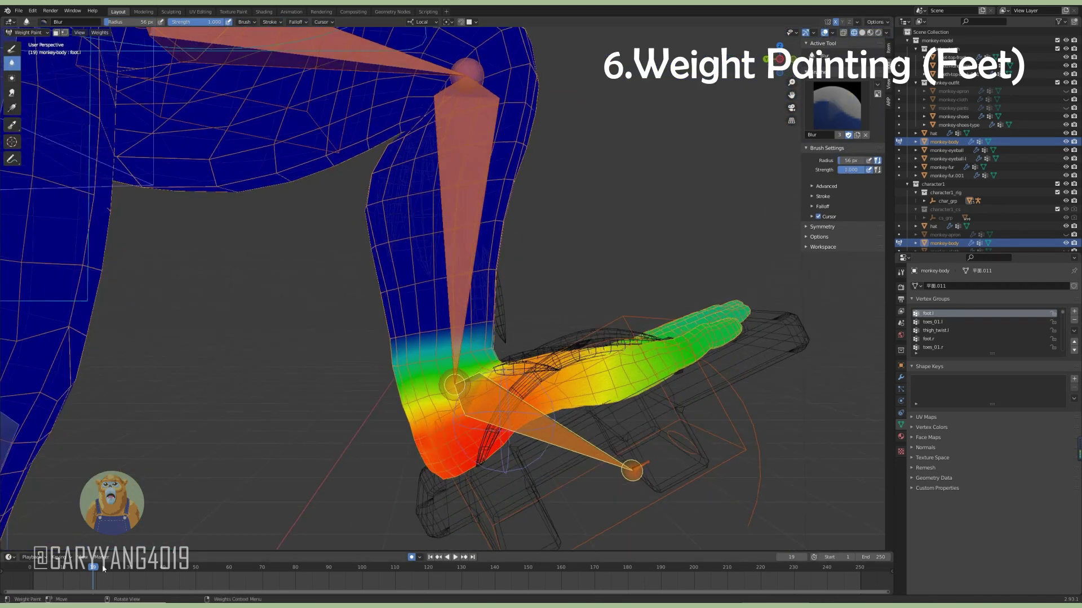
key("Escape")
mouse_move(394, 383)
middle_mouse_down()
mouse_move(426, 350)
mouse_move(507, 372)
middle_mouse_up()
scroll(507, 371, "up", 3)
scroll(521, 376, "up", 2)
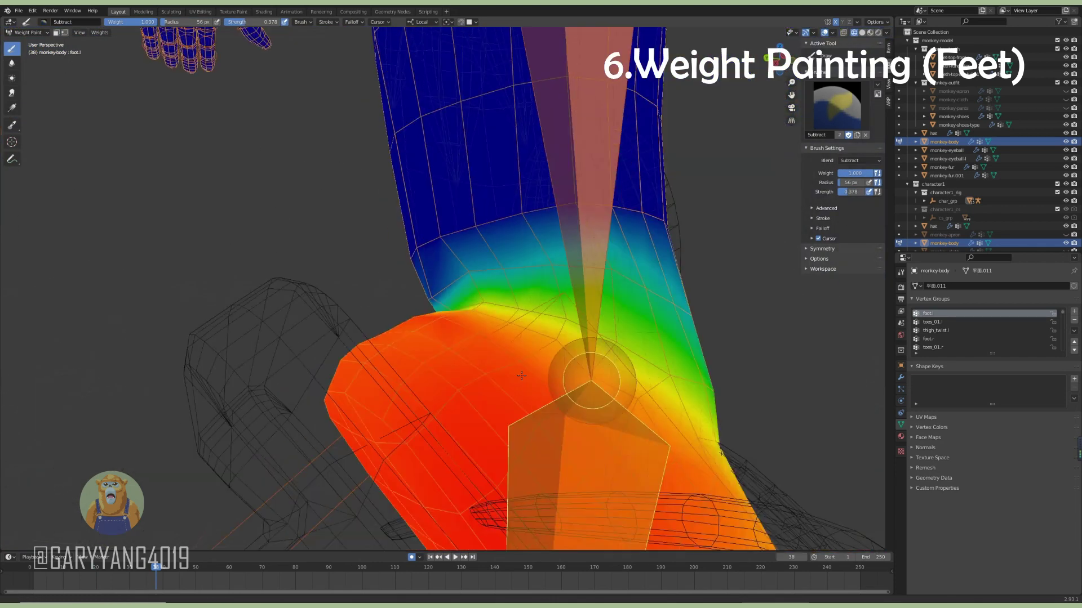
scroll(521, 375, "down", 2)
middle_click_drag(399, 356, 77, 70)
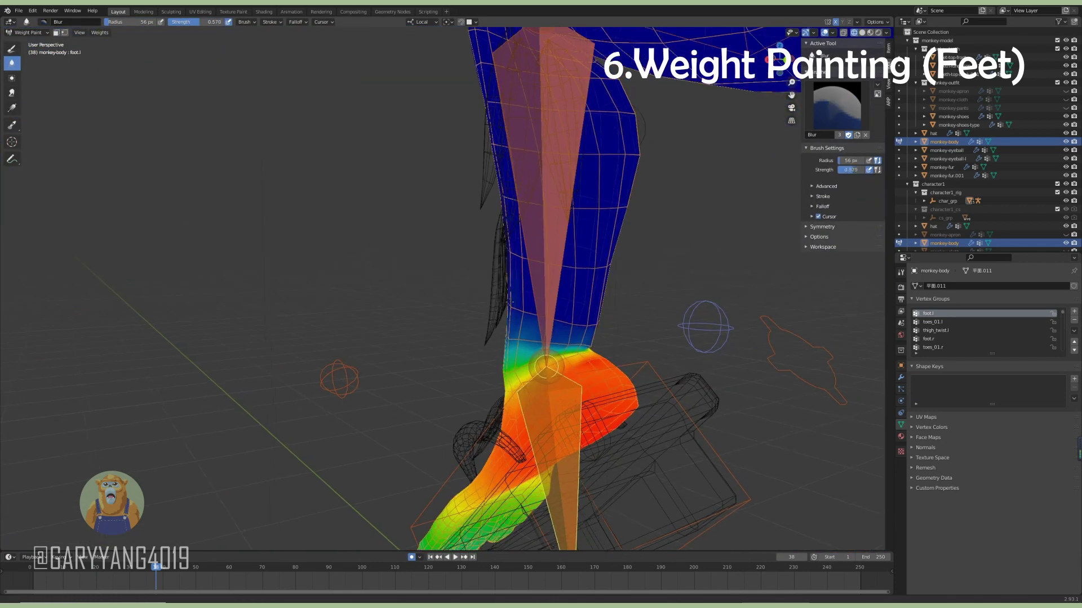
middle_click_drag(510, 303, 489, 403)
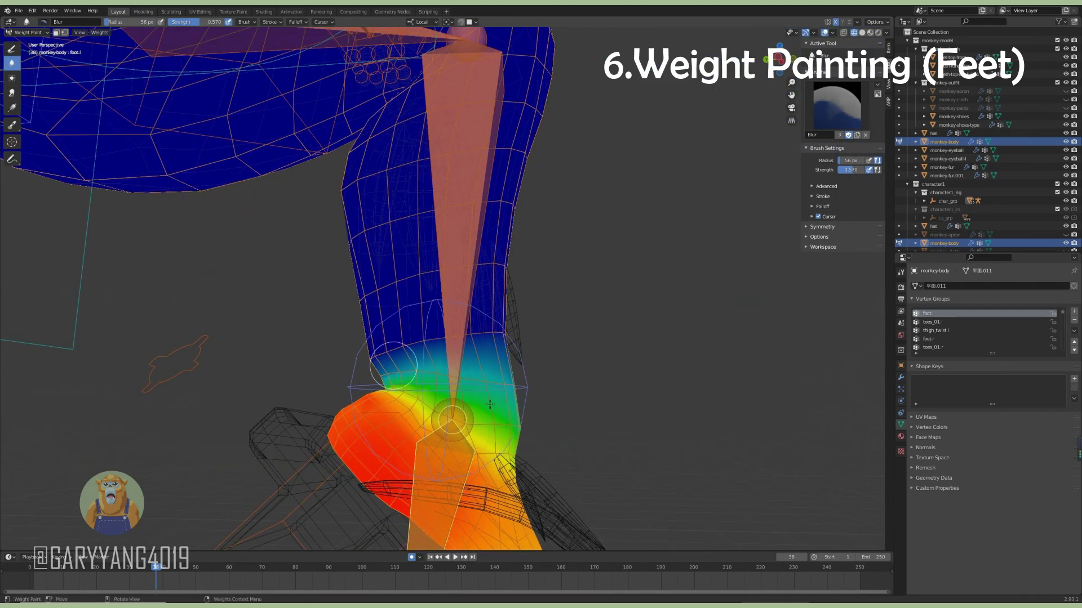
mouse_move(419, 369)
middle_mouse_down()
mouse_move(475, 379)
mouse_move(453, 410)
mouse_move(456, 395)
mouse_move(459, 410)
mouse_move(483, 387)
mouse_move(424, 365)
middle_mouse_up()
scroll(424, 365, "down", 15, "alt")
scroll(467, 355, "down", 10, "alt")
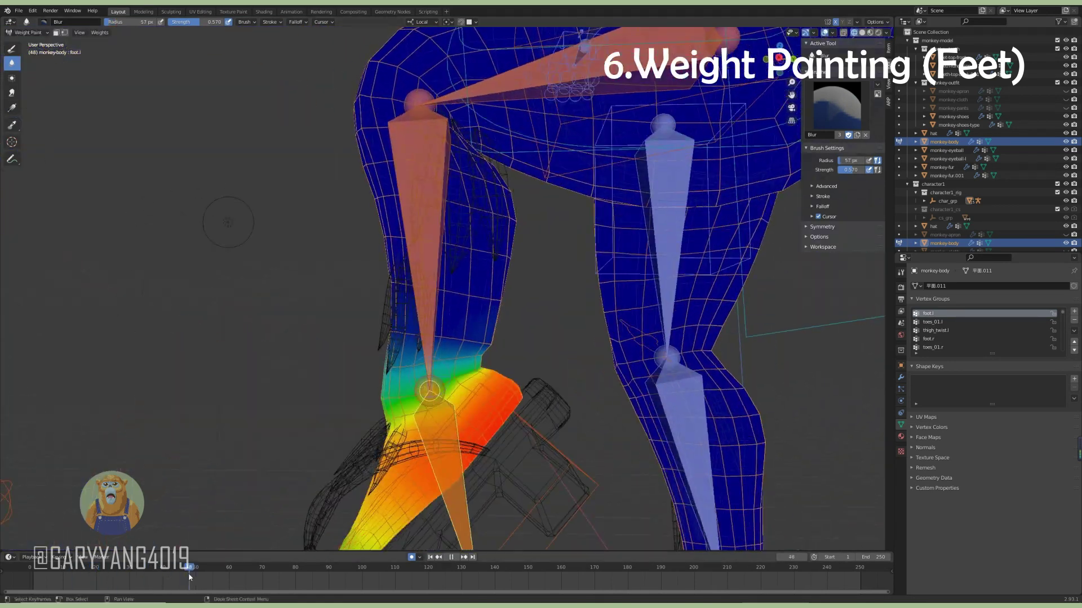
scroll(510, 348, "down", 10, "alt")
mouse_move(511, 347)
middle_mouse_down()
mouse_move(466, 331)
mouse_move(434, 394)
mouse_move(368, 345)
mouse_move(387, 387)
mouse_move(381, 430)
mouse_move(411, 386)
mouse_move(395, 401)
mouse_move(420, 409)
mouse_move(415, 381)
middle_mouse_up()
Compare toes_01.l and foot.l weights, then add foot.l weight with a much smaller brush.
left_click(381, 430, "ctrl")
left_click(395, 401, "ctrl")
left_click(50, 25)
left_click(62, 46)
middle_click_drag(444, 431, 451, 395)
key("f")
left_click(462, 362)
Subtract foot.l weight on the front of the left leg.
middle_click_drag(488, 431, 478, 404)
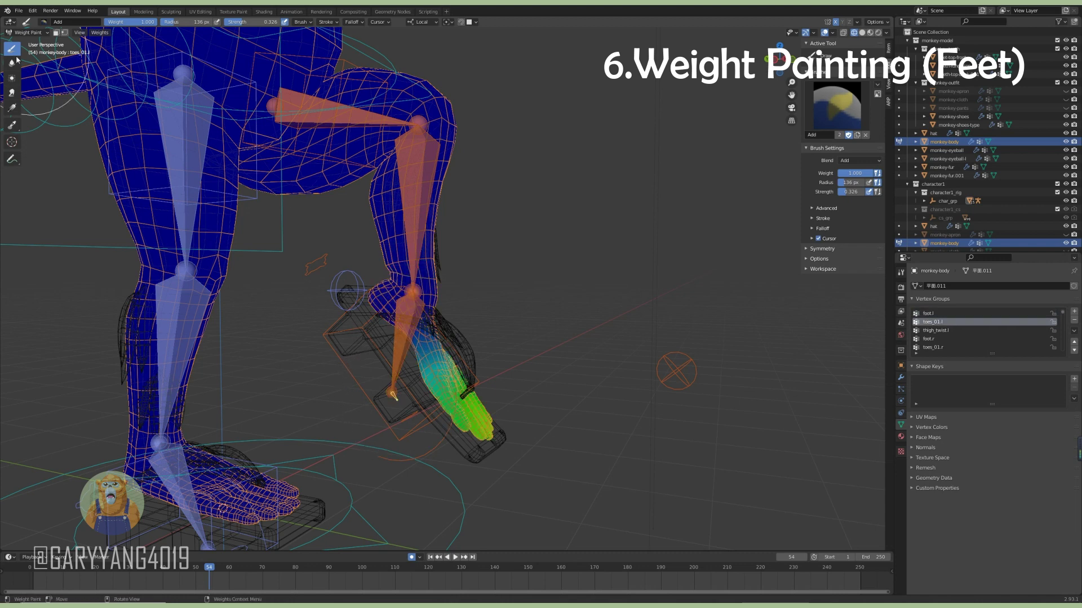
left_click(45, 21)
left_click(62, 45)
mouse_move(462, 315)
middle_mouse_down()
mouse_move(509, 273)
mouse_move(519, 399)
middle_mouse_up()
left_click(479, 394, "ctrl")
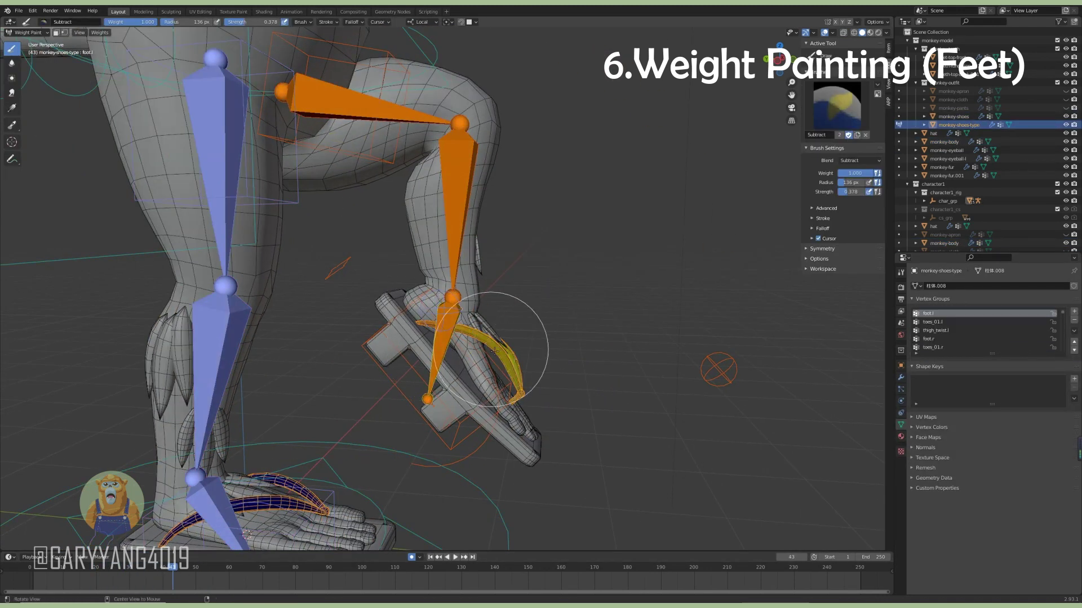
In wireframe, paint full foot.l weight onto the left shoe strap with the Add brush.
key("shift+z")
left_click(43, 22)
left_click(57, 44)
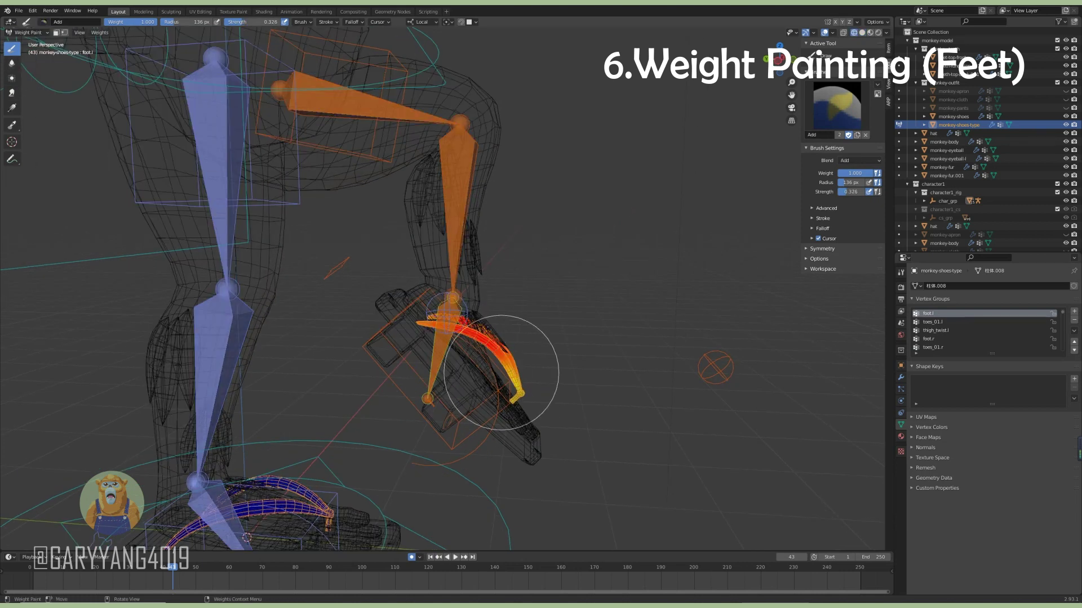
left_click_drag(500, 372, 503, 369)
left_click(43, 22)
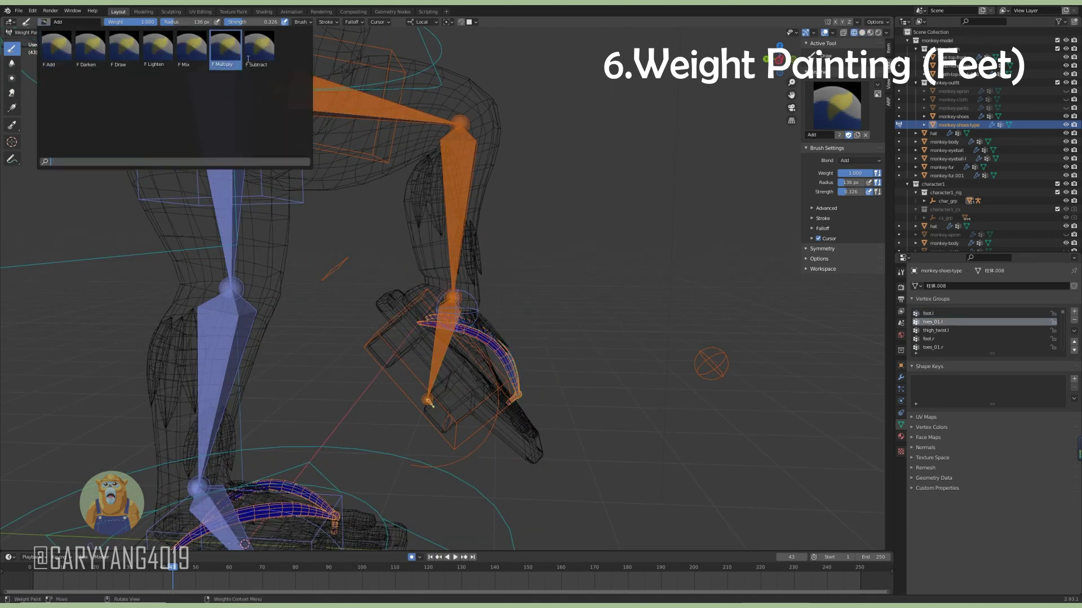
mouse_move(438, 326)
middle_mouse_down()
mouse_move(454, 230)
mouse_move(372, 412)
mouse_move(527, 369)
middle_mouse_up()
Review the strap's toes_01.l, foot.l, c_toes_ik.l and leg.l weights, adding weight where needed.
left_click(434, 408, "ctrl")
middle_click_drag(457, 388, 437, 394)
left_click(437, 394, "ctrl")
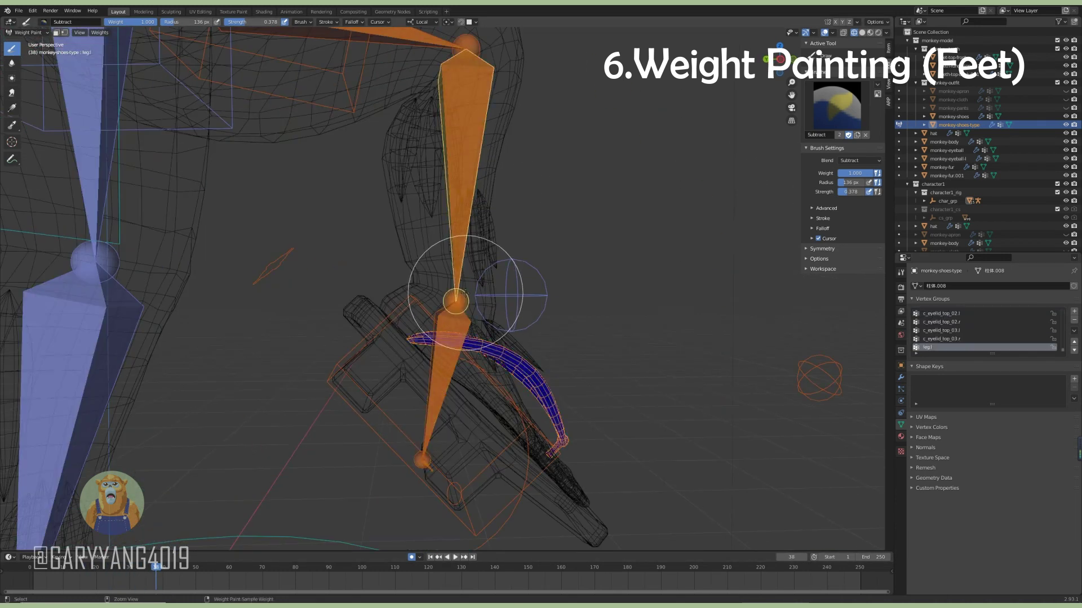
scroll(543, 254, "down", 3)
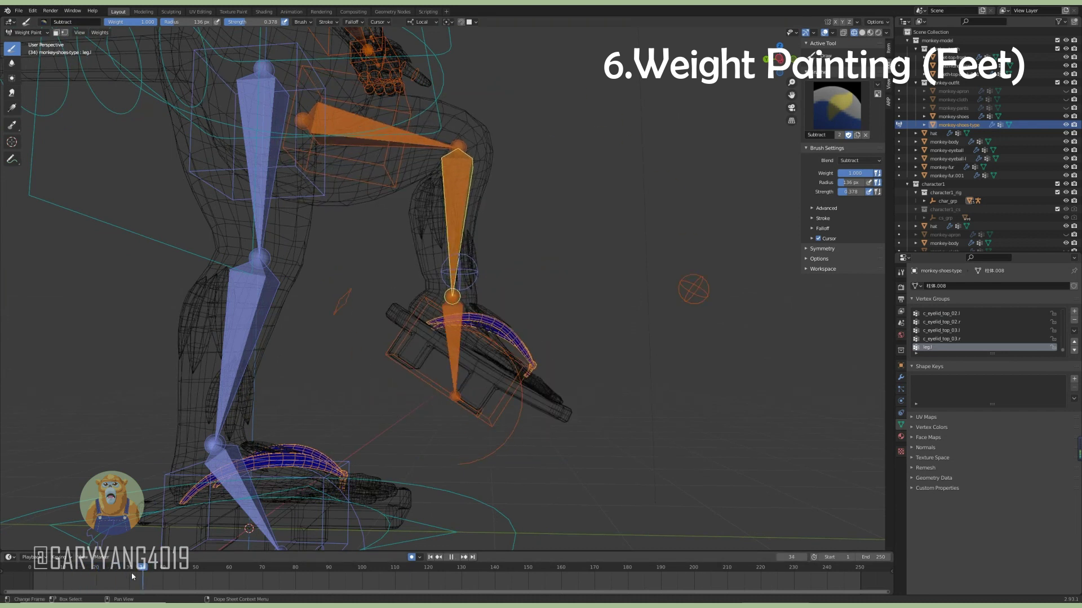
middle_click_drag(290, 432, 446, 326)
left_click(483, 405, "ctrl")
mouse_move(483, 405)
middle_mouse_down()
mouse_move(442, 420)
mouse_move(442, 312)
middle_mouse_up()
left_click(442, 420, "ctrl")
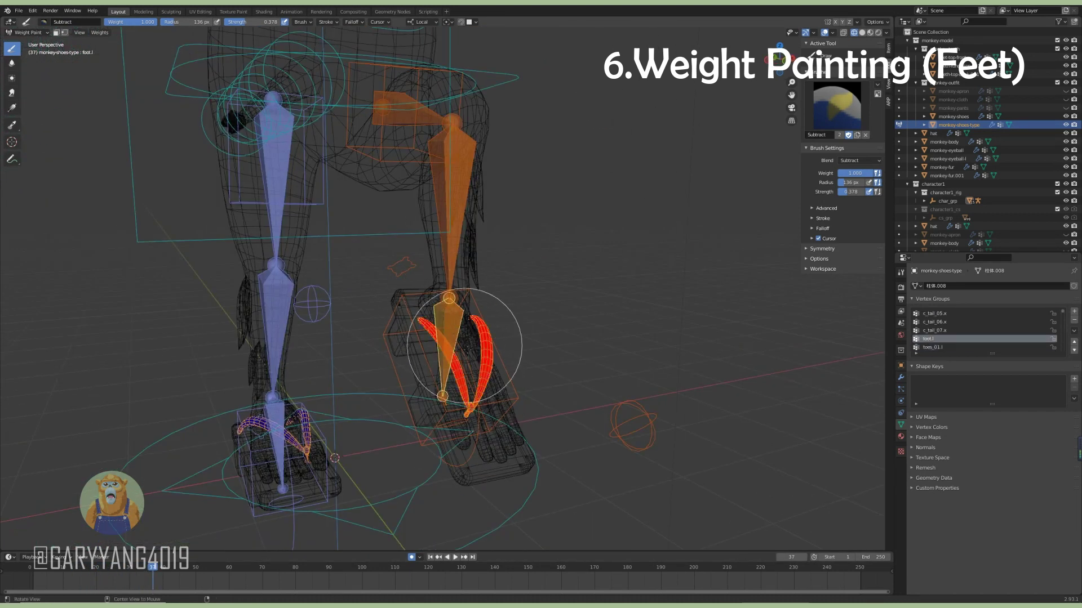
left_click(43, 22)
left_click(53, 49)
left_click(445, 271, "ctrl")
mouse_move(445, 270)
middle_mouse_down()
mouse_move(461, 121)
mouse_move(521, 388)
middle_mouse_up()
Return to Object Mode in solid shading and select the monkey-shoes mesh with the rig.
key("ctrl+Tab")
key("shift+z")
left_click(521, 389, "shift")
left_click(28, 32)
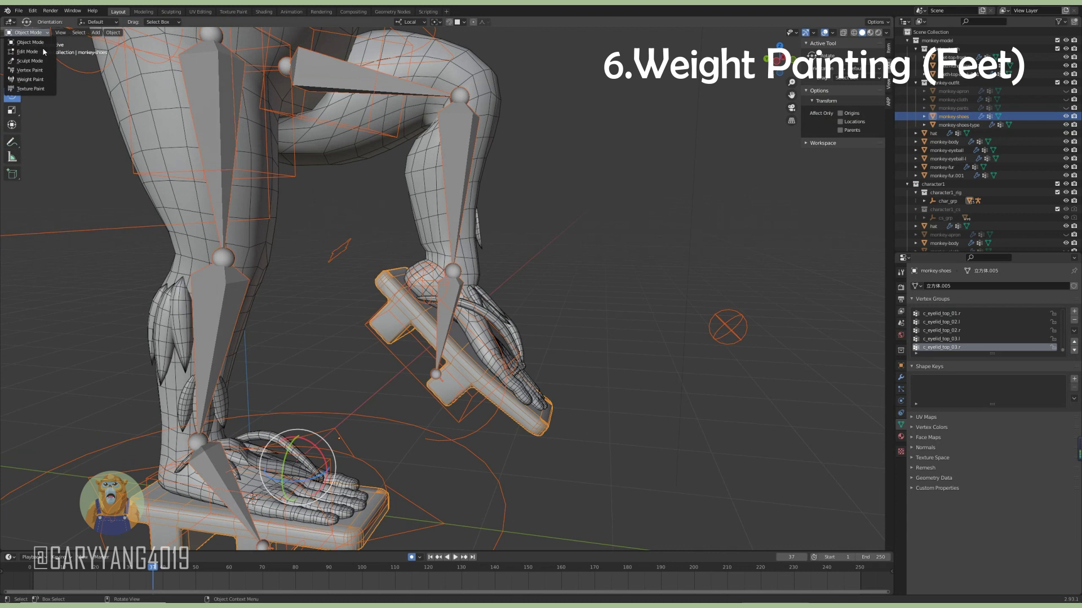
In wireframe, subtract toes_01.l from monkey-shoes and fill the left shoe with full foot.l weight.
left_click(47, 78)
key("shift+z")
left_click(74, 22)
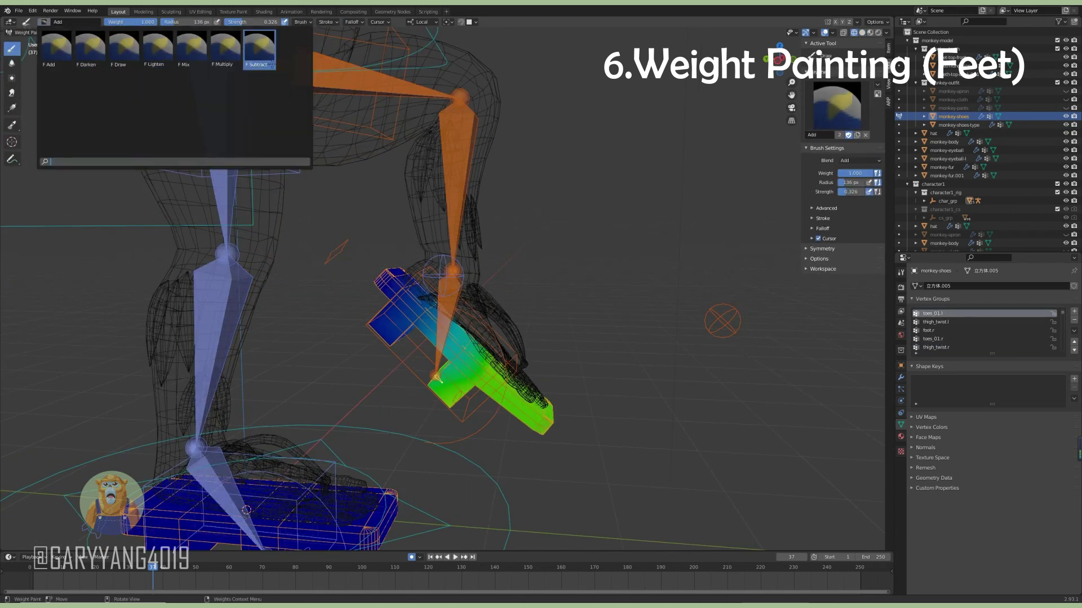
left_click(120, 73)
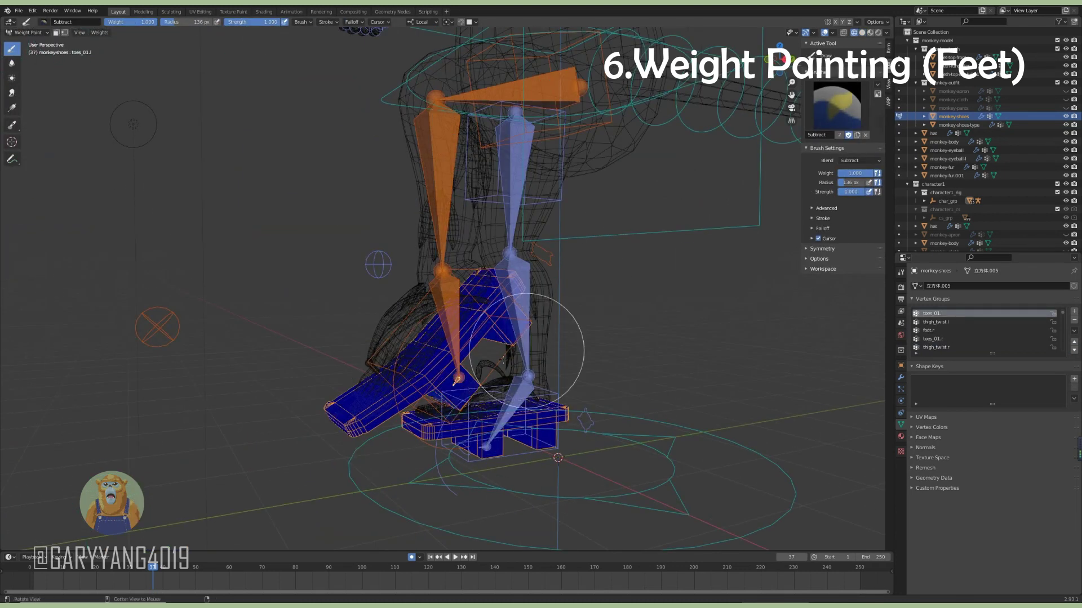
middle_click_drag(377, 399, 532, 430)
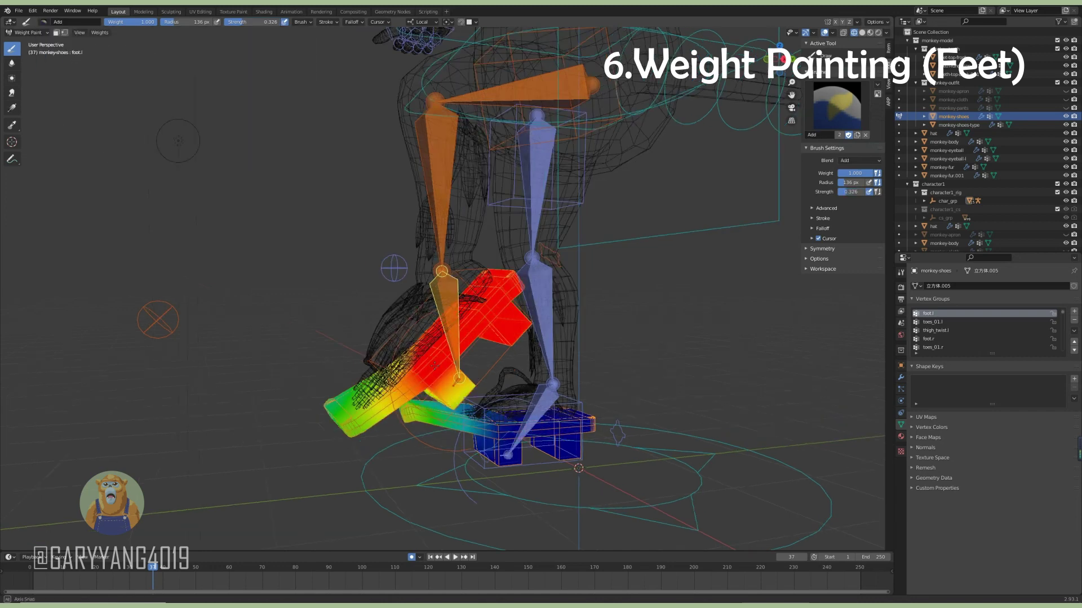
middle_click_drag(433, 340, 273, 57)
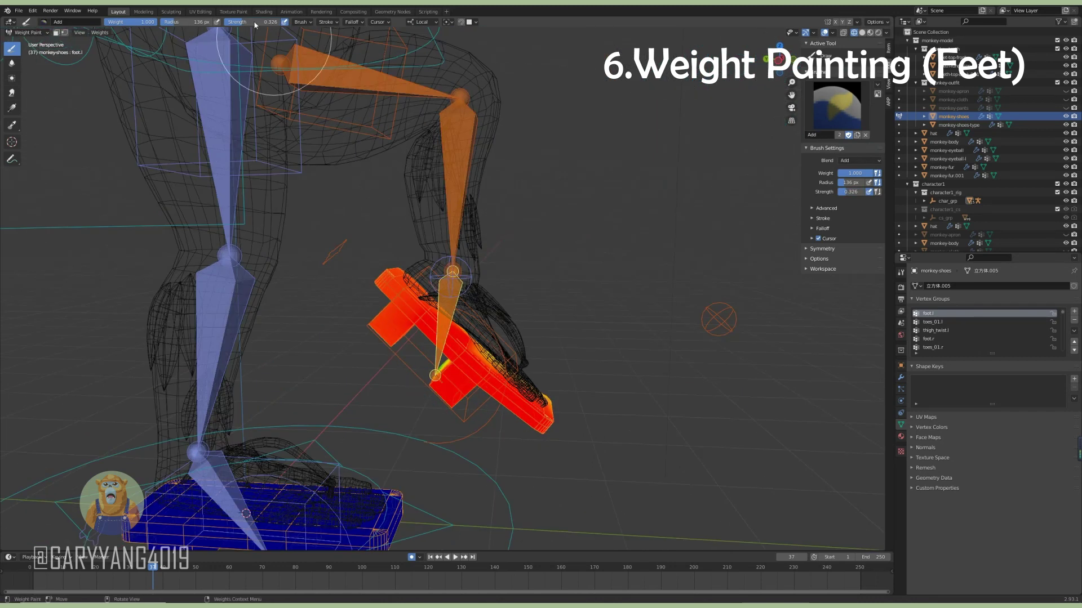
mouse_move(451, 329)
middle_mouse_down()
mouse_move(427, 314)
mouse_move(440, 337)
mouse_move(447, 303)
mouse_move(410, 242)
mouse_move(409, 358)
middle_mouse_up()
Select the left shin bone in Pose Mode, then view the body's weights for it in Weight Paint.
key("ctrl+Tab")
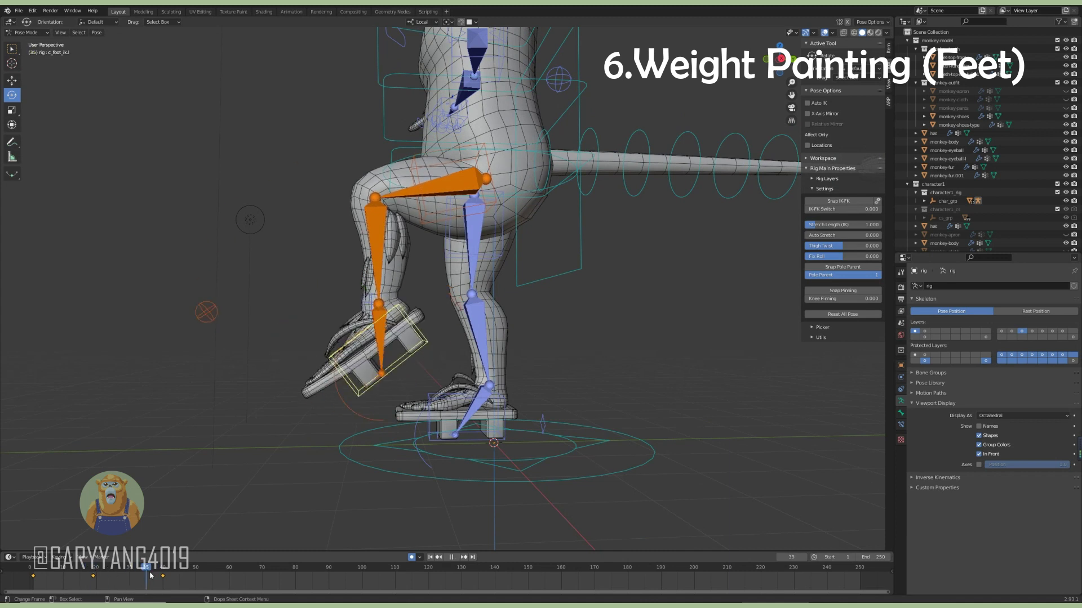
scroll(374, 371, "up", 1)
scroll(374, 371, "up", 1)
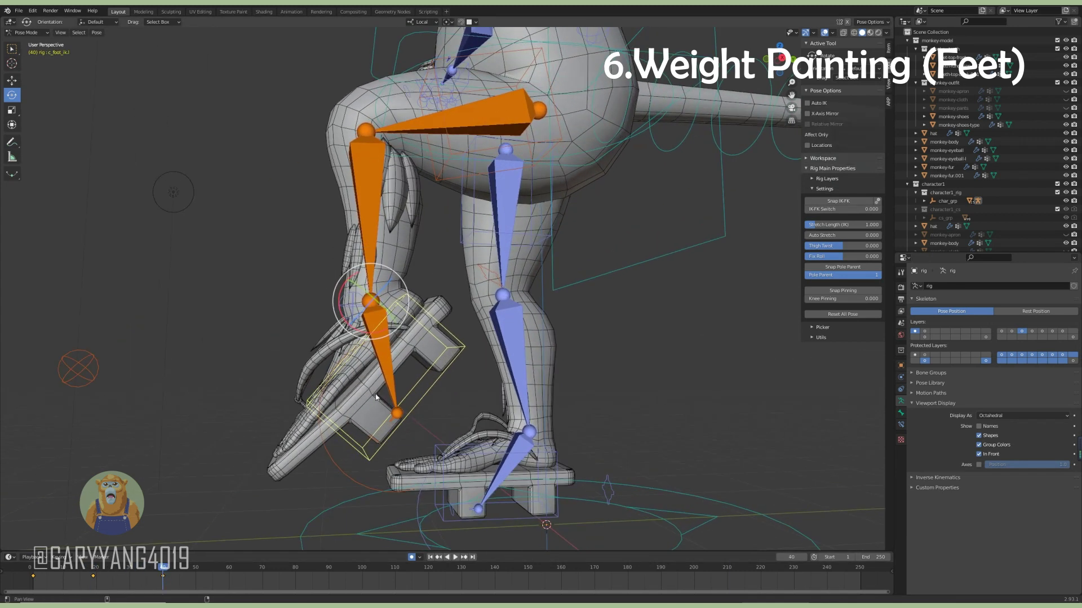
scroll(389, 361, "up", 1)
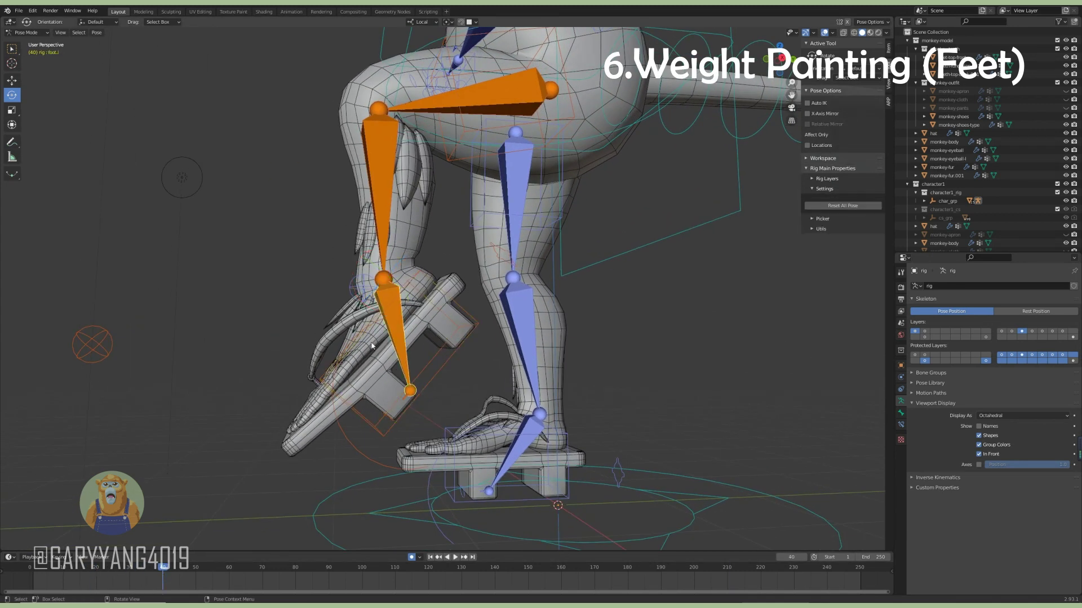
middle_click_drag(411, 280, 406, 308)
left_click(406, 307)
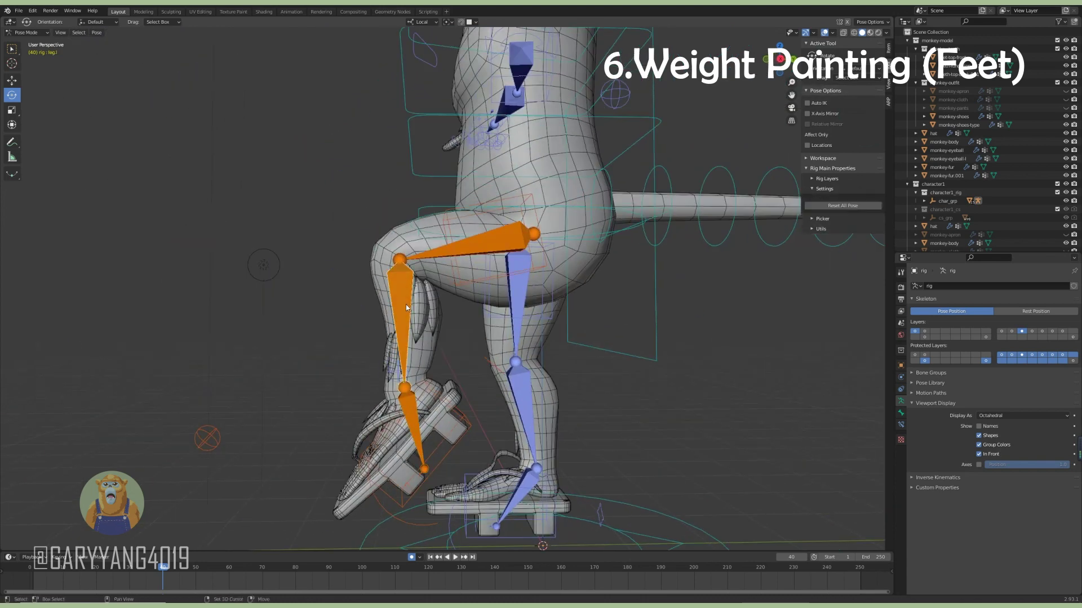
key("ctrl+Tab")
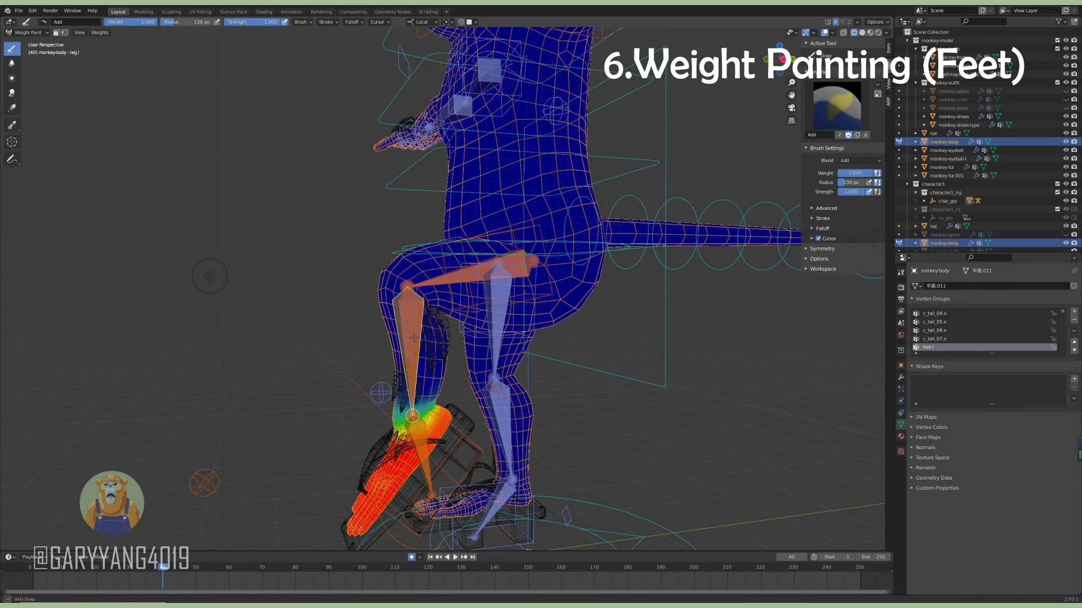
Make the monkey body the active object and re-enter Weight Paint on it.
left_click(412, 302, "ctrl")
middle_click_drag(412, 303, 394, 293)
key("ctrl+Tab")
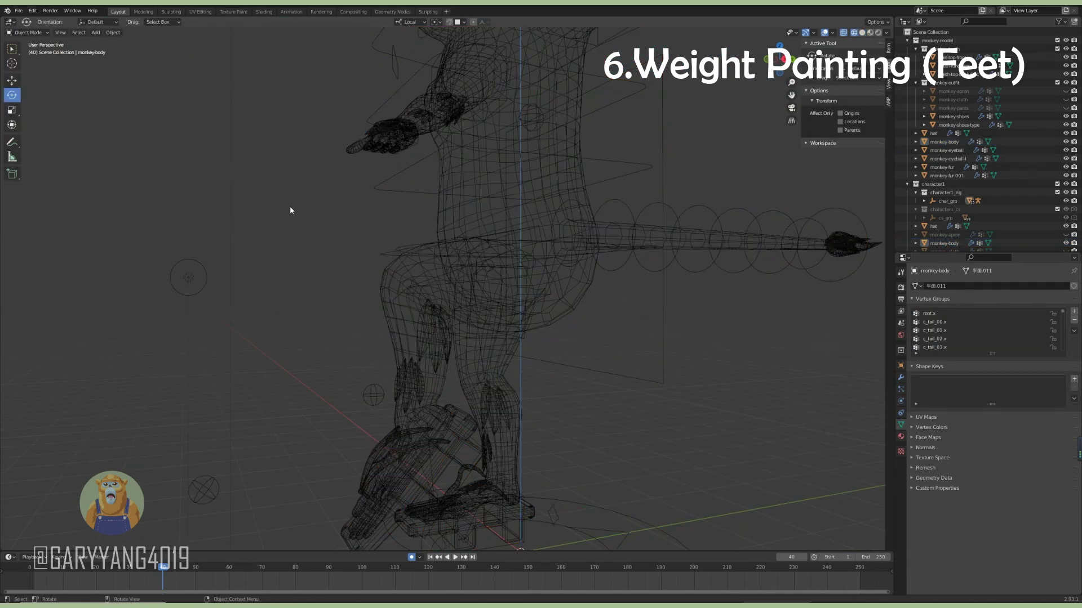
left_click(1032, 335)
left_click(512, 258)
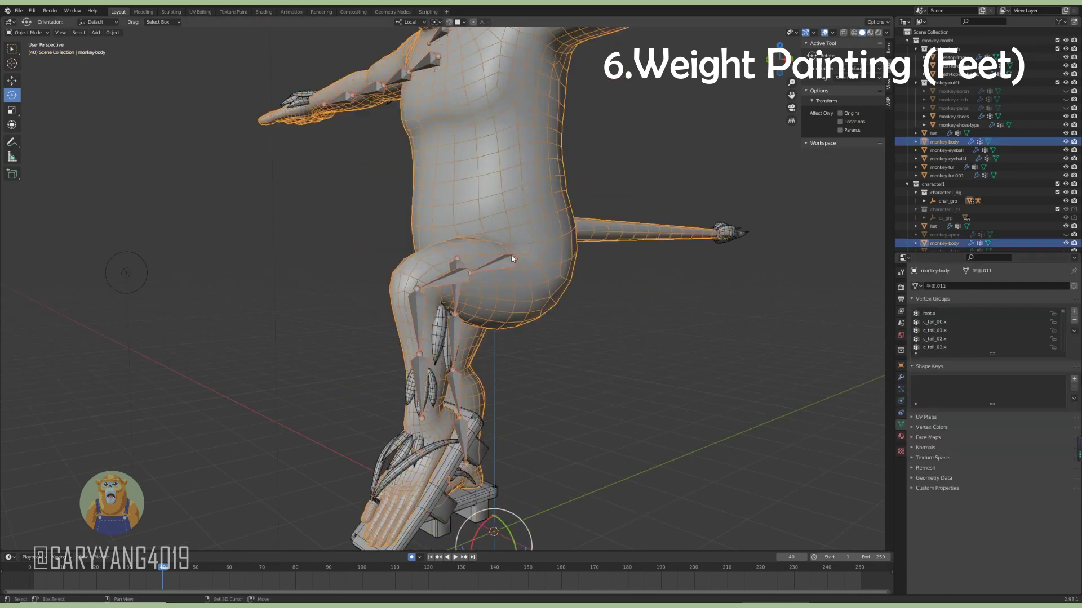
left_click(38, 80)
Subtract and blur the leg_twist.l weights on the lower left leg, then return to Object Mode.
left_click(451, 338, "ctrl")
middle_click_drag(422, 394, 337, 366)
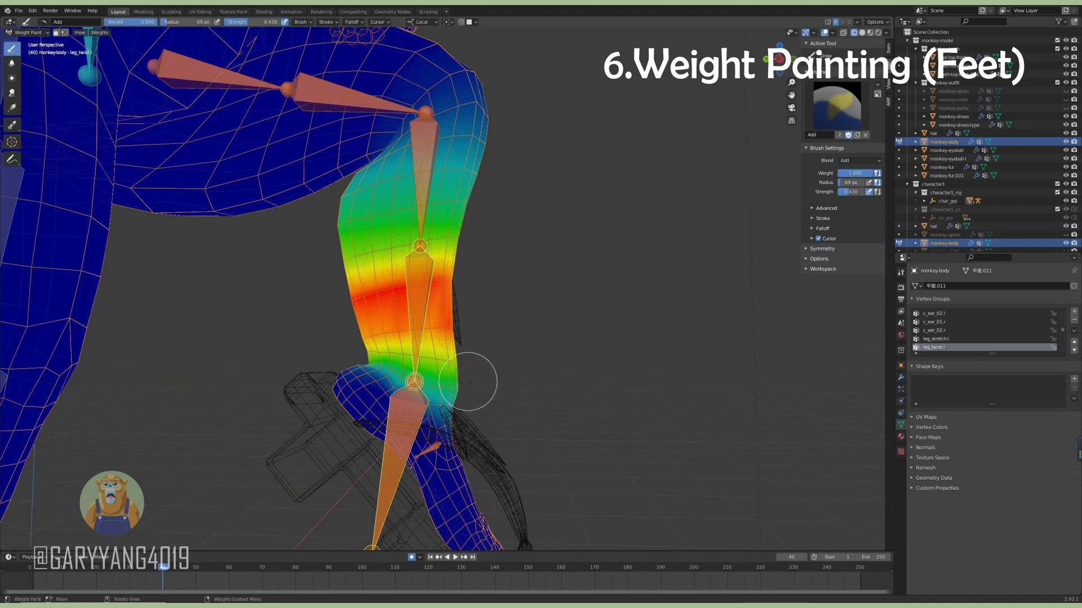
left_click(43, 22)
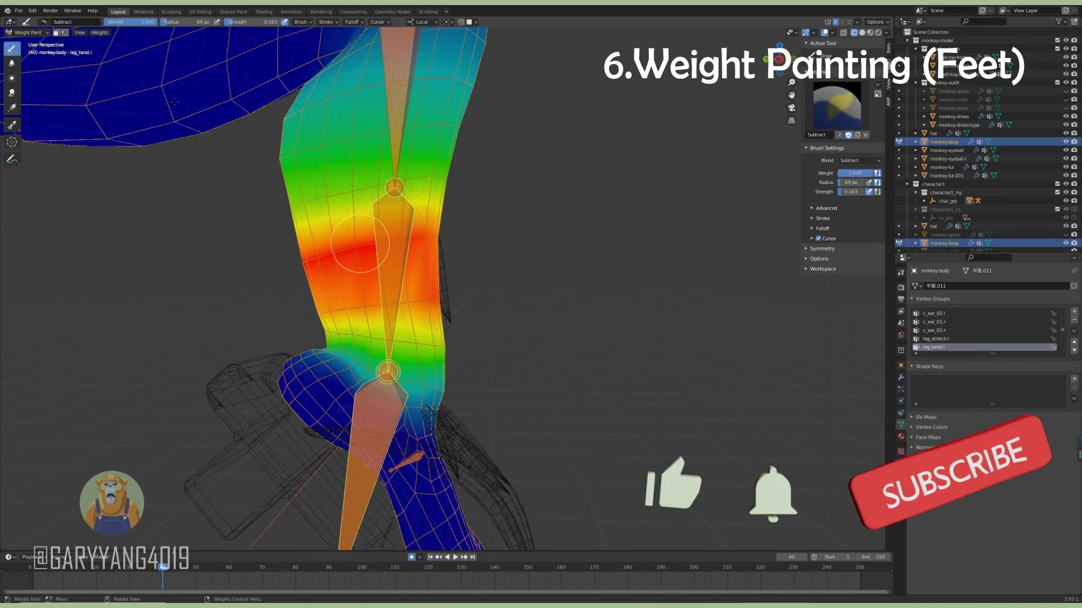
mouse_move(435, 371)
middle_mouse_down()
mouse_move(458, 388)
mouse_move(542, 384)
mouse_move(482, 229)
middle_mouse_up()
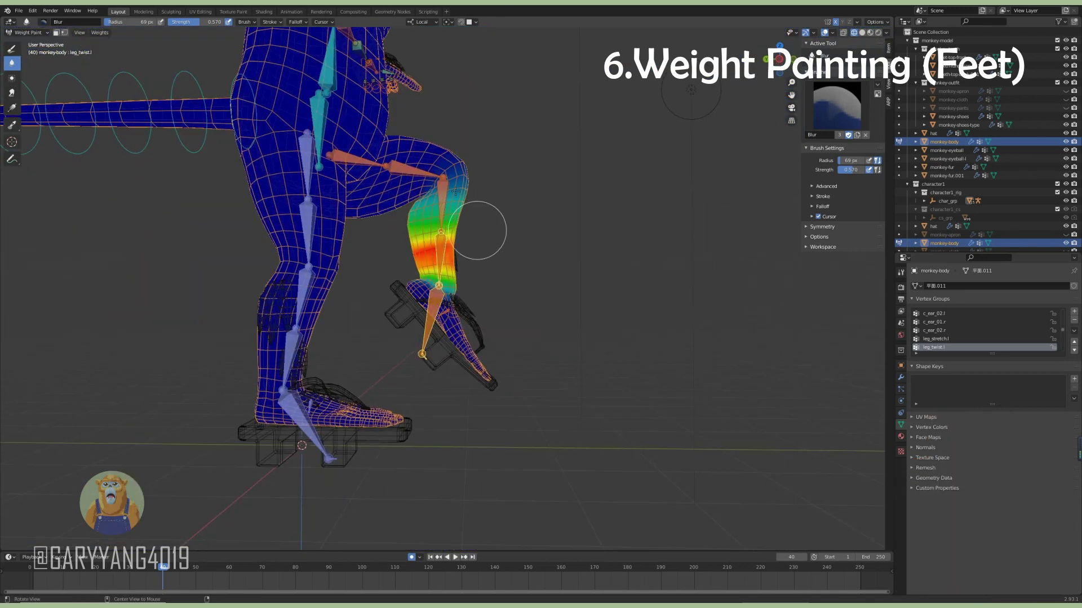
key("ctrl+Tab")
middle_click_drag(302, 458, 427, 311)
In wireframe, weight paint the shoe strap with the Subtract brush to remove leg_twist weight.
left_click(428, 349)
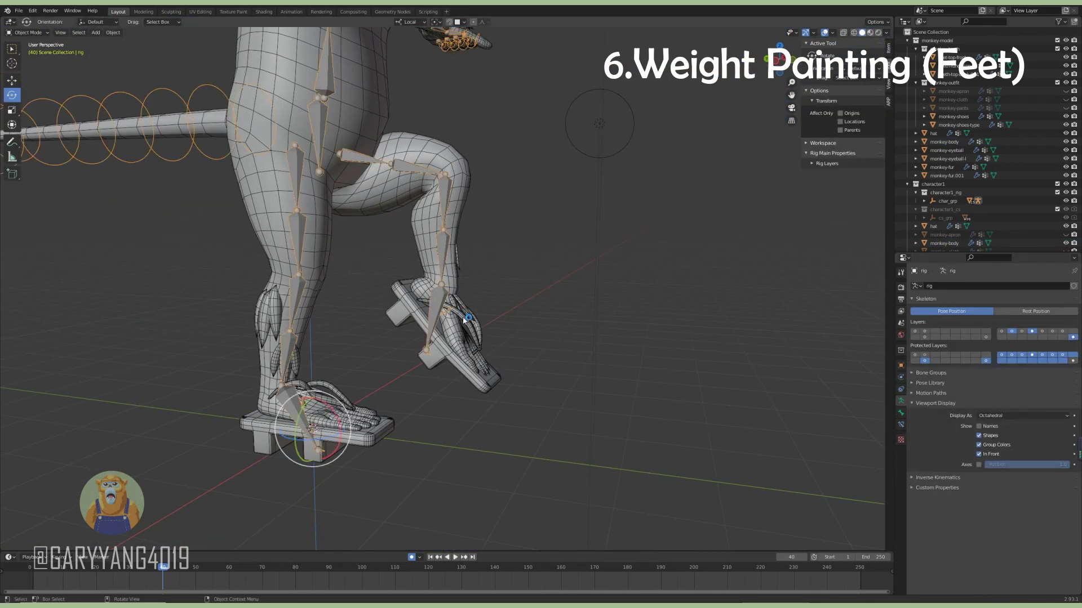
key("ctrl+Tab")
scroll(451, 304, "up", 4)
key("shift+z")
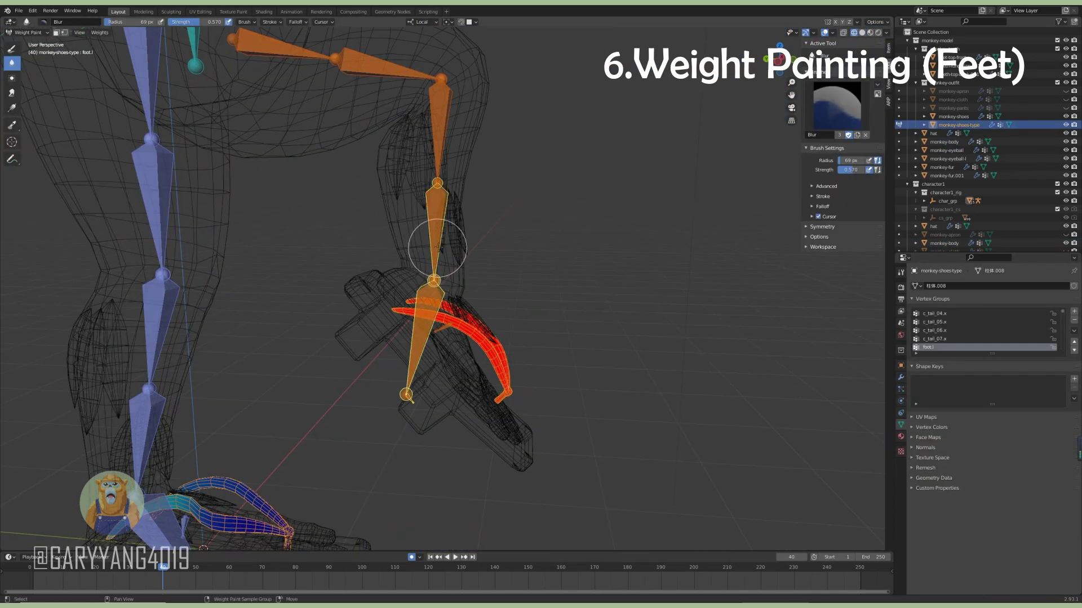
left_click(43, 21)
left_click(53, 45)
middle_click_drag(478, 332, 498, 349)
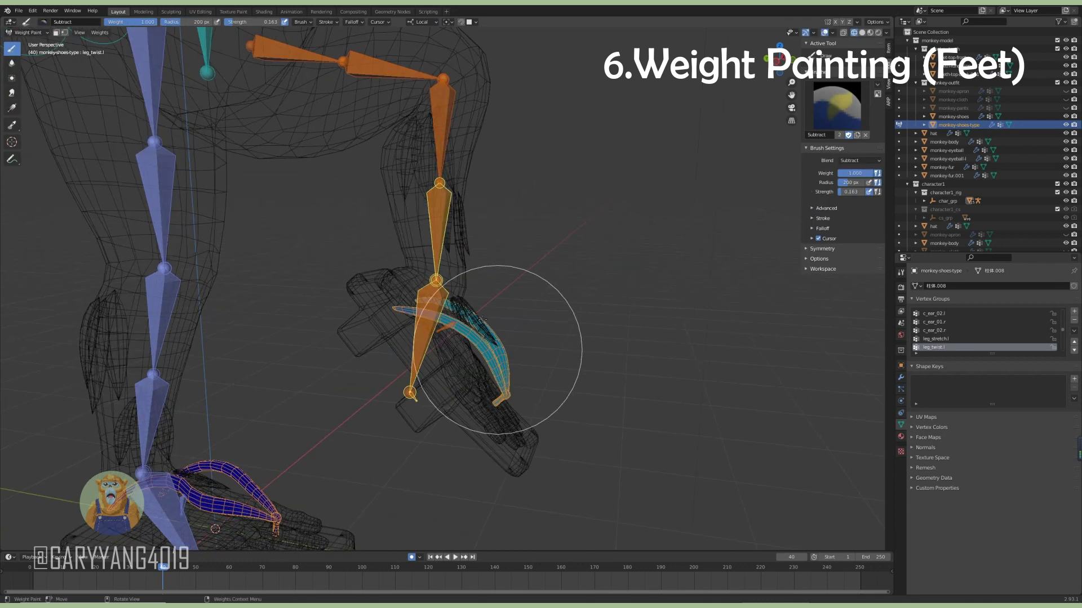
Check the strap's leg_stretch.l and toes_01.l weights on the raised foot, then return to Object Mode.
middle_click_drag(411, 331, 452, 282)
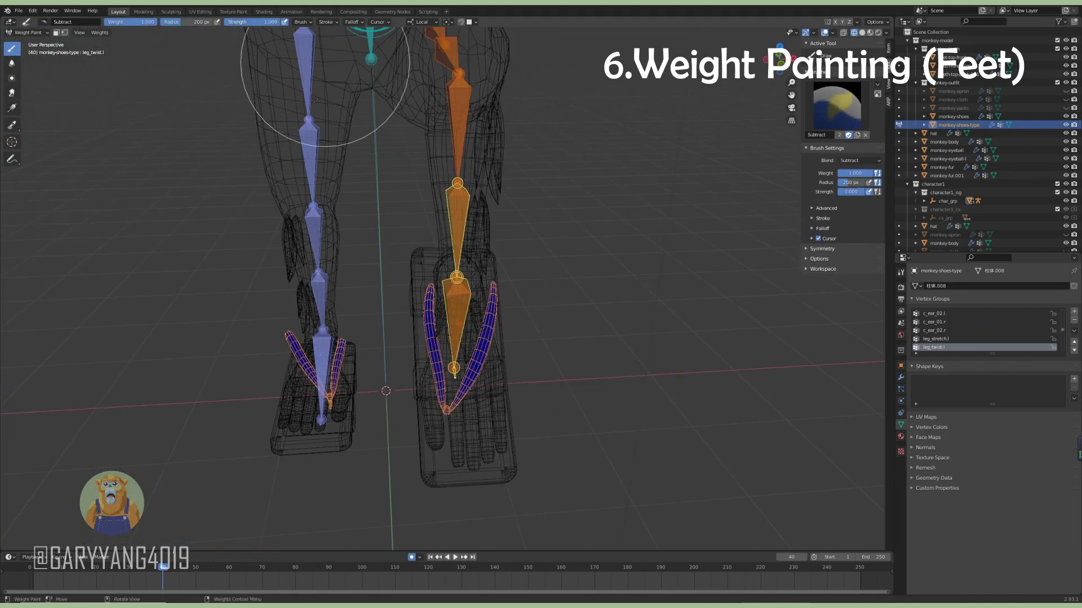
middle_click_drag(325, 62, 495, 193)
left_click(478, 259, "ctrl")
middle_click_drag(471, 332, 407, 298)
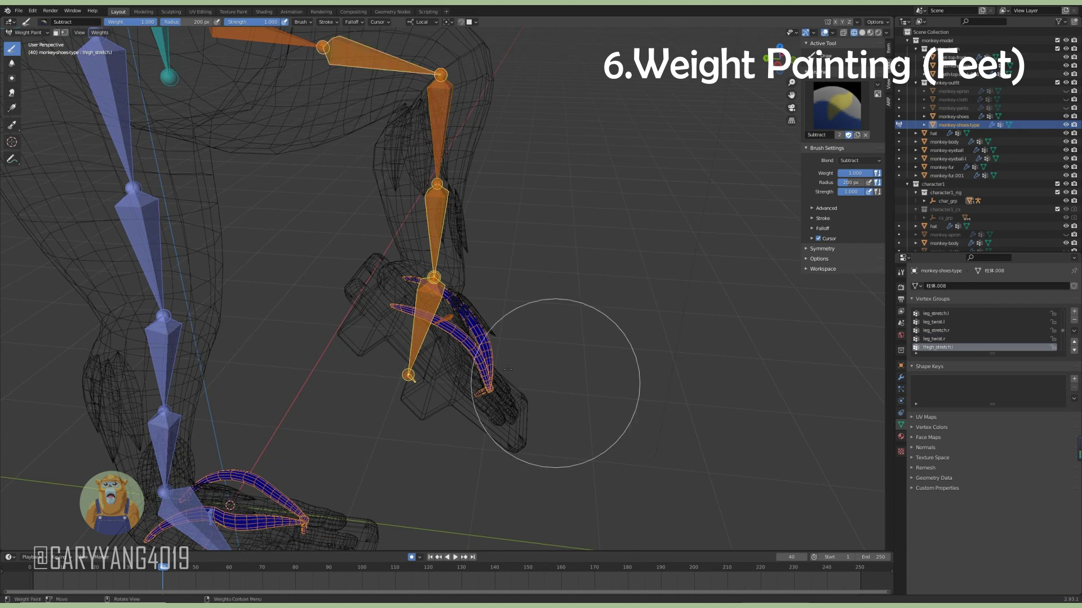
mouse_move(508, 369)
middle_mouse_down()
mouse_move(435, 314)
mouse_move(415, 398)
middle_mouse_up()
left_click(415, 395, "ctrl")
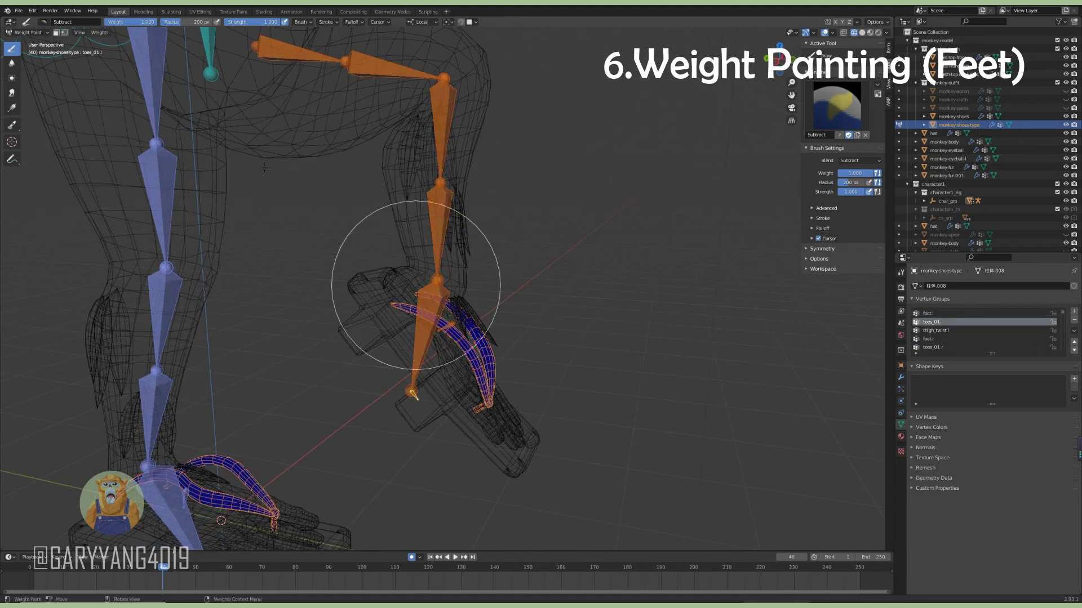
key("ctrl+Tab")
On monkey-shoes, confirm leg_stretch.l is clear and foot.l holds the shoe, then select the rig.
left_click(415, 355)
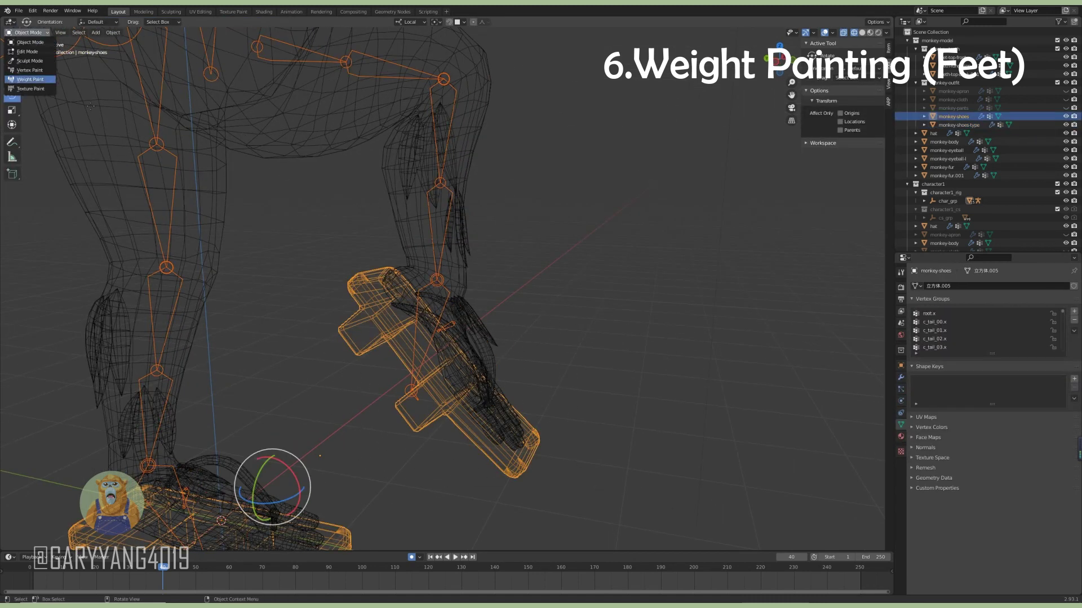
left_click(30, 78)
mouse_move(338, 282)
middle_mouse_down()
mouse_move(507, 398)
mouse_move(507, 375)
mouse_move(457, 341)
mouse_move(442, 152)
mouse_move(436, 285)
middle_mouse_up()
left_click(441, 152, "ctrl")
middle_click_drag(411, 422, 420, 352)
left_click(421, 352, "ctrl")
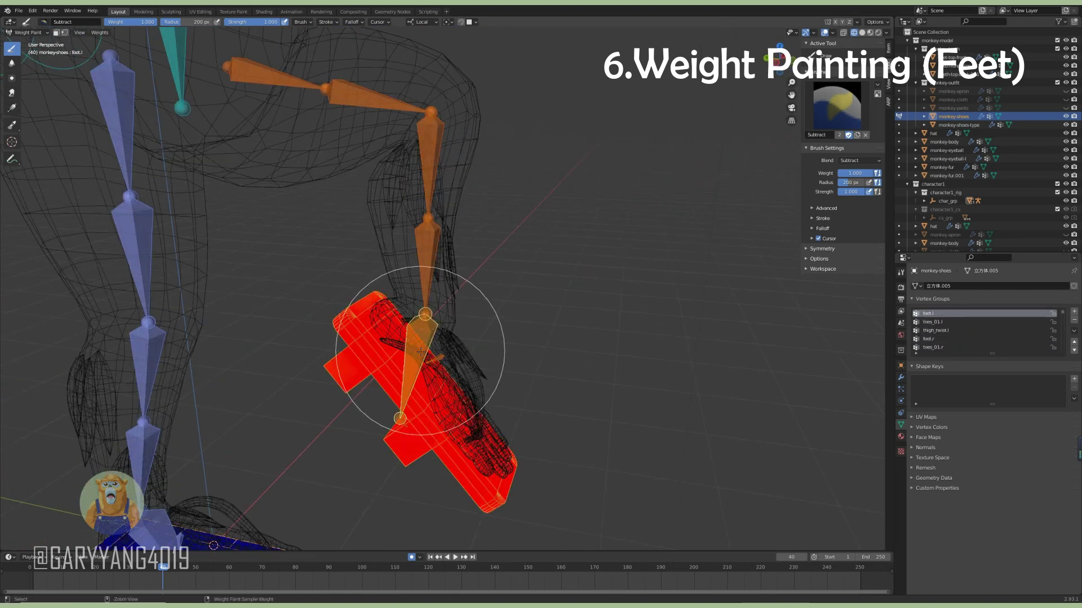
mouse_move(434, 273)
middle_mouse_down()
mouse_move(156, 132)
mouse_move(282, 225)
mouse_move(542, 302)
mouse_move(498, 356)
mouse_move(165, 565)
middle_mouse_up()
key("ctrl+Tab")
left_click(542, 302)
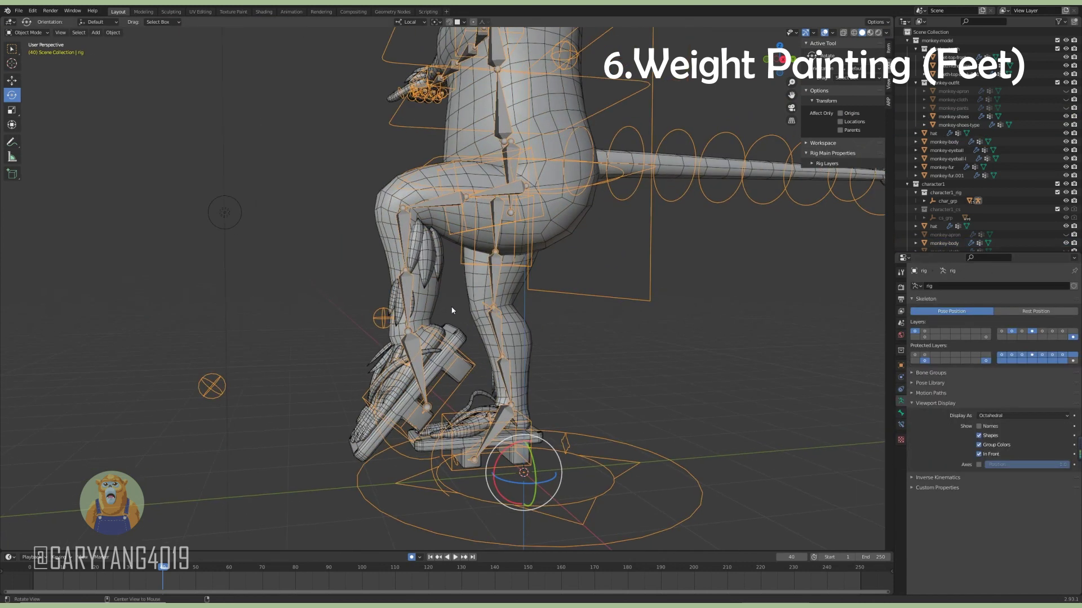
In Pose Mode, stop playback and move the left foot control to test leg deformation.
key("ctrl+Tab")
key("space")
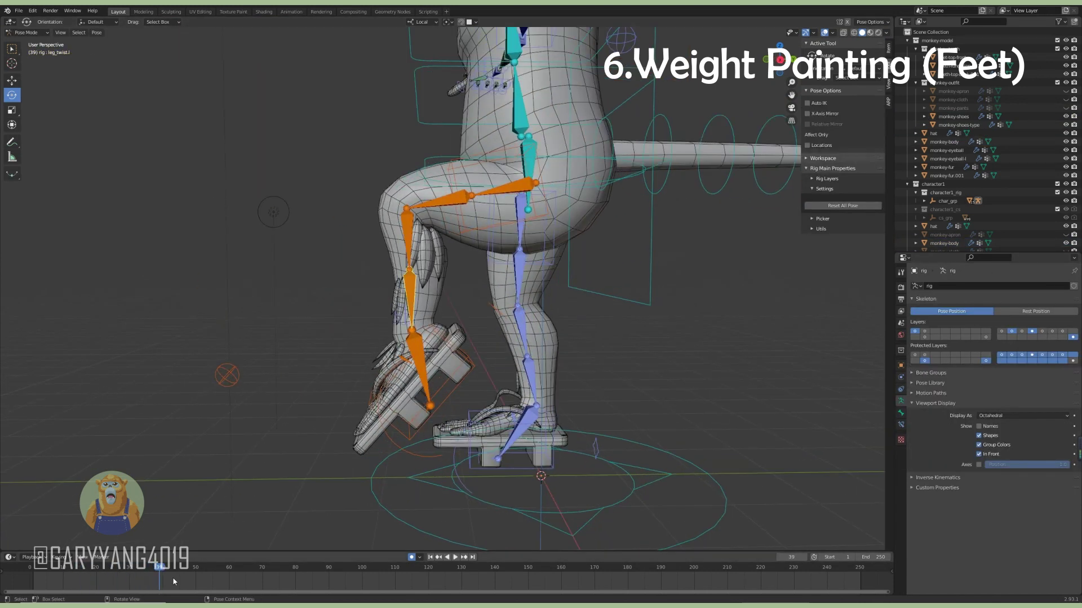
middle_click_drag(315, 428, 407, 342)
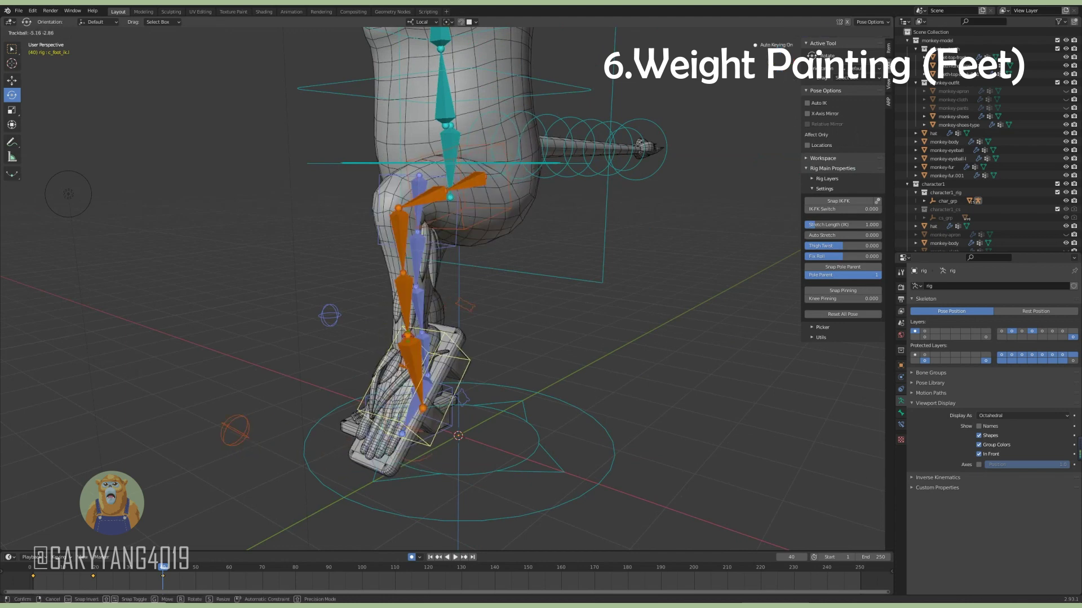
left_click(68, 193)
middle_click_drag(69, 193, 465, 358)
key("g")
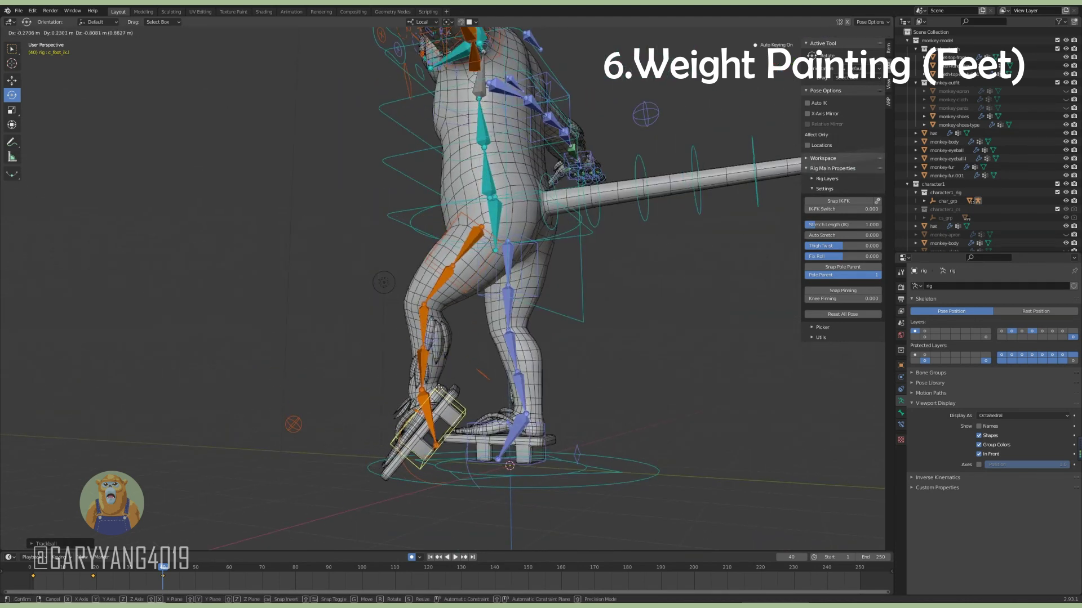
left_click(622, 336)
middle_click_drag(623, 336, 514, 375)
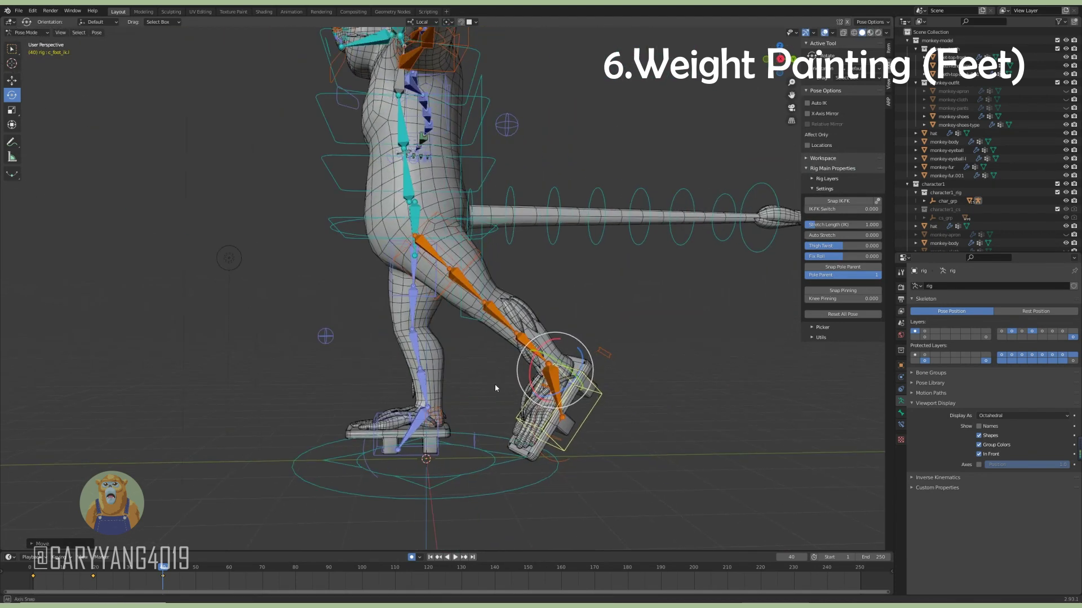
left_click(593, 328)
middle_click_drag(594, 328, 519, 276)
Try rotating the left foot control, then reset its position and rotation to rest.
key("r")
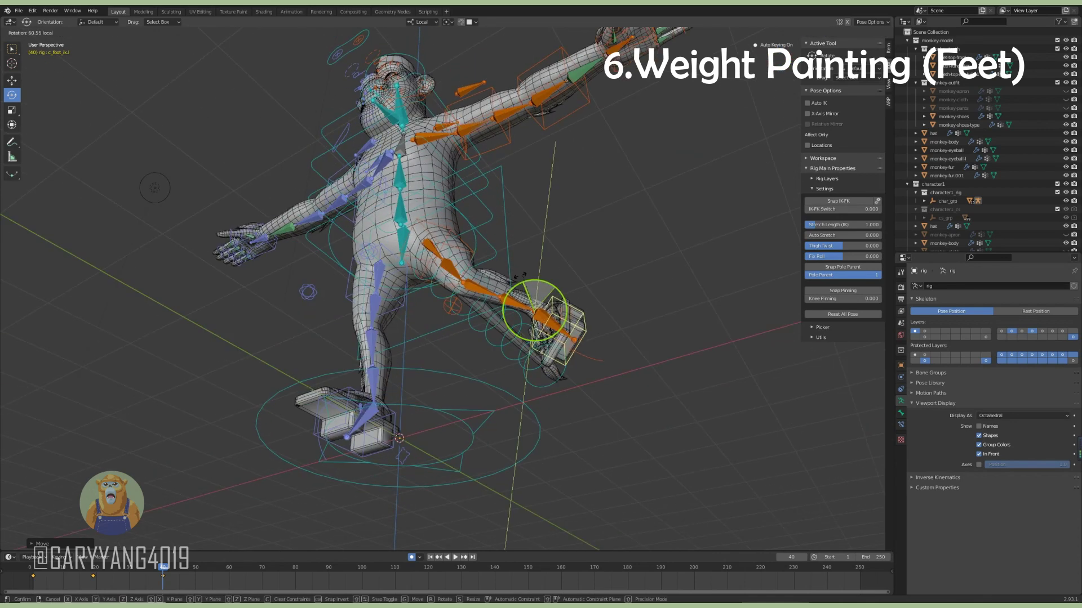
key("Escape")
mouse_move(620, 315)
middle_mouse_down()
mouse_move(576, 298)
mouse_move(567, 336)
mouse_move(507, 366)
mouse_move(546, 356)
middle_mouse_up()
key("alt+g")
key("alt+r")
scroll(547, 356, "up", 3)
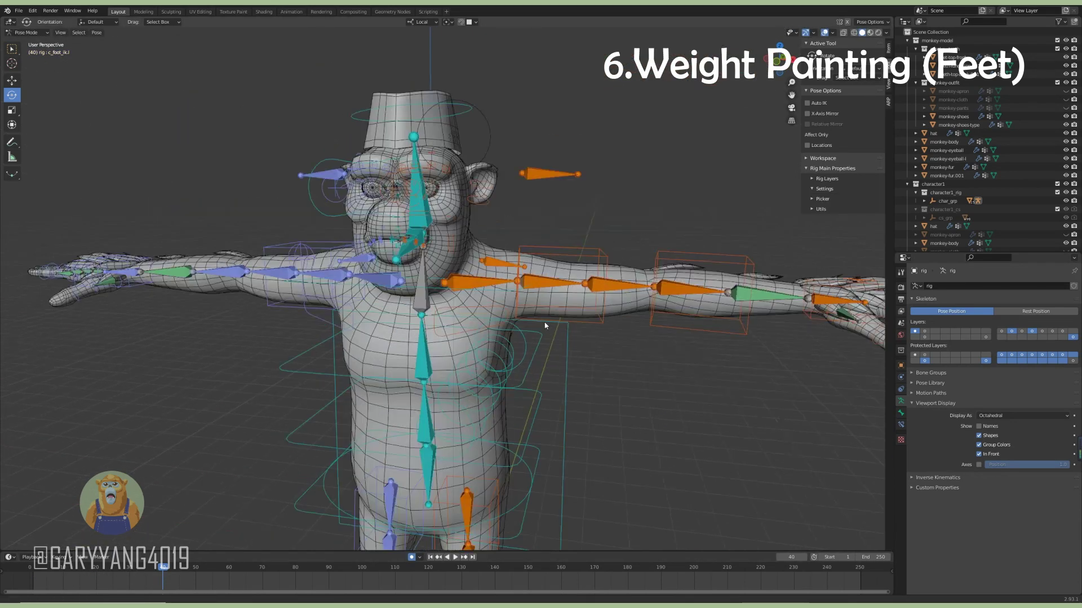
scroll(489, 201, "up", 2)
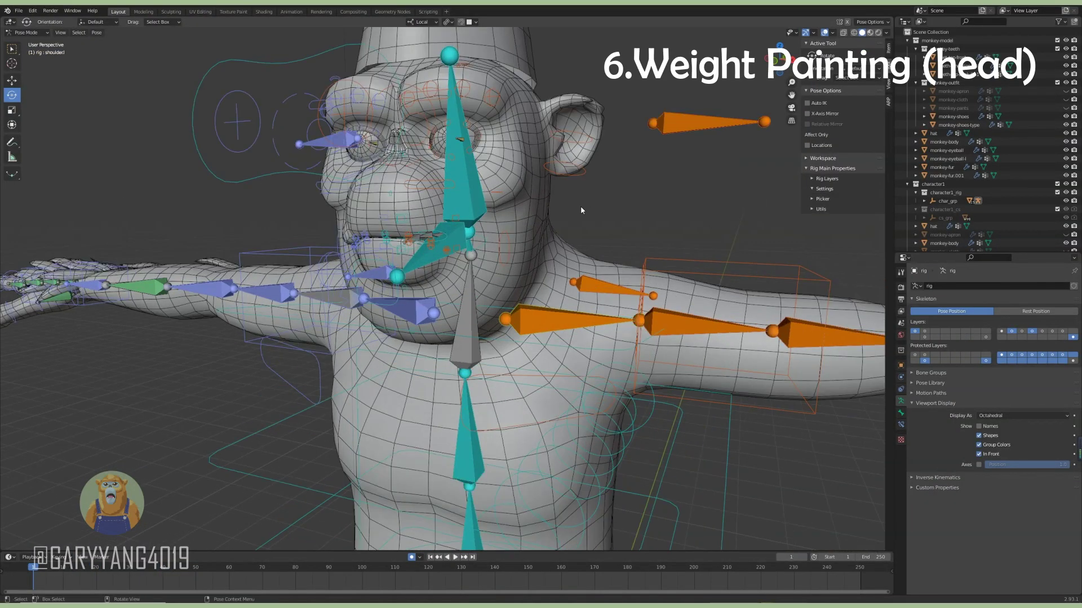
Frame the face and drag the c_jawbone.x control down to open the mouth.
middle_click_drag(580, 210, 469, 268)
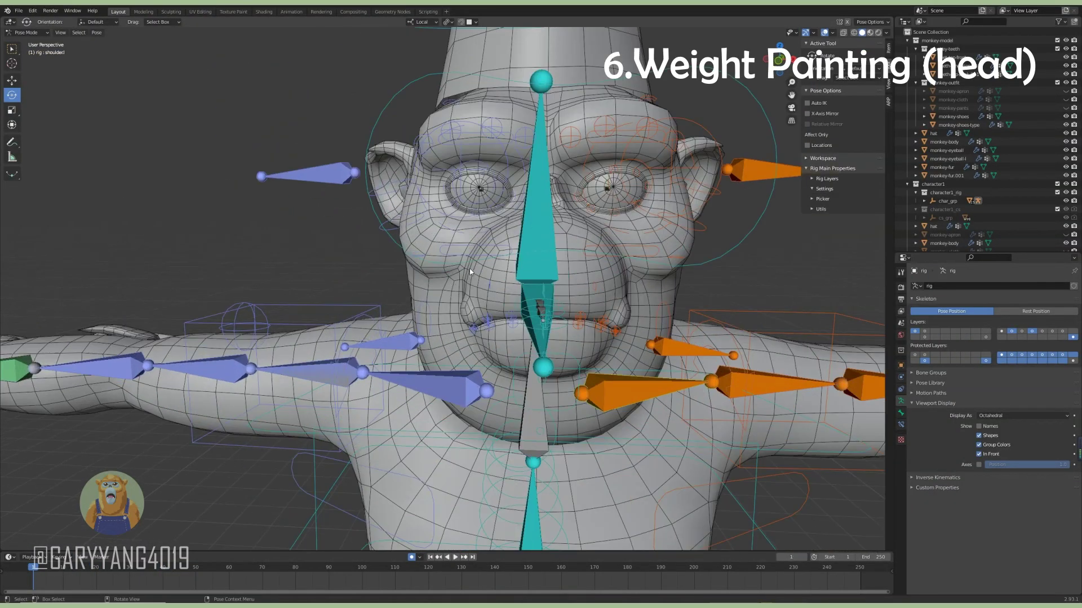
scroll(469, 268, "up", 3)
scroll(450, 315, "down", 3)
scroll(445, 366, "up", 1)
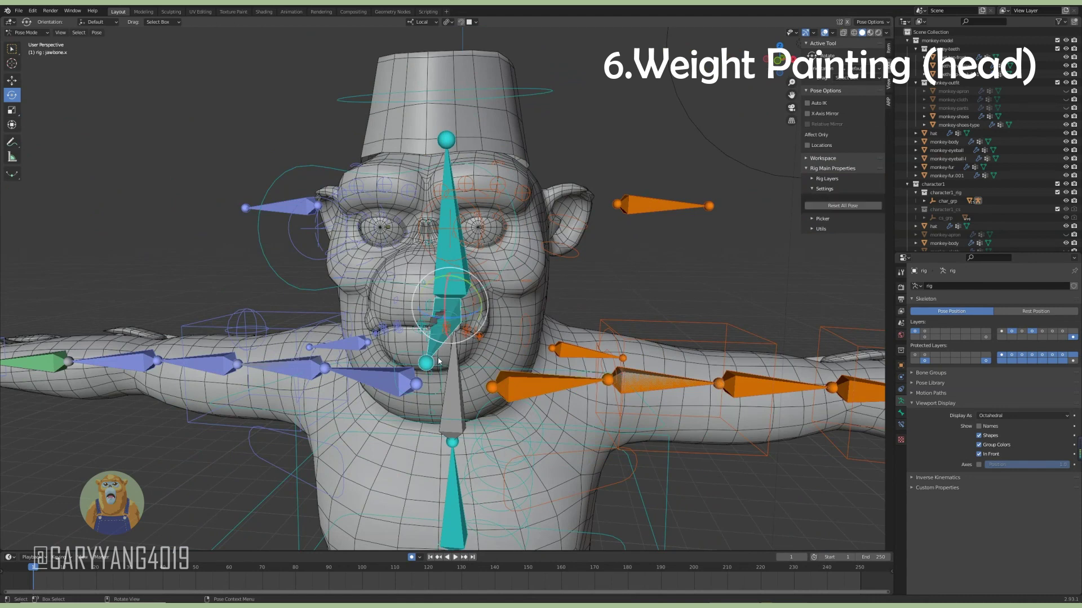
left_click(439, 361)
middle_click_drag(439, 361, 453, 352)
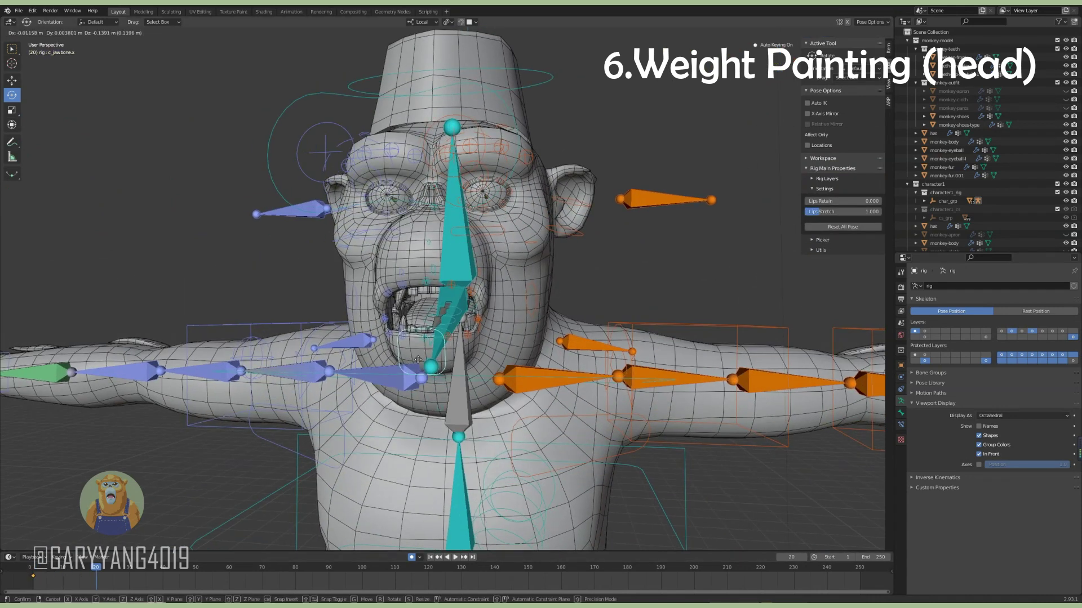
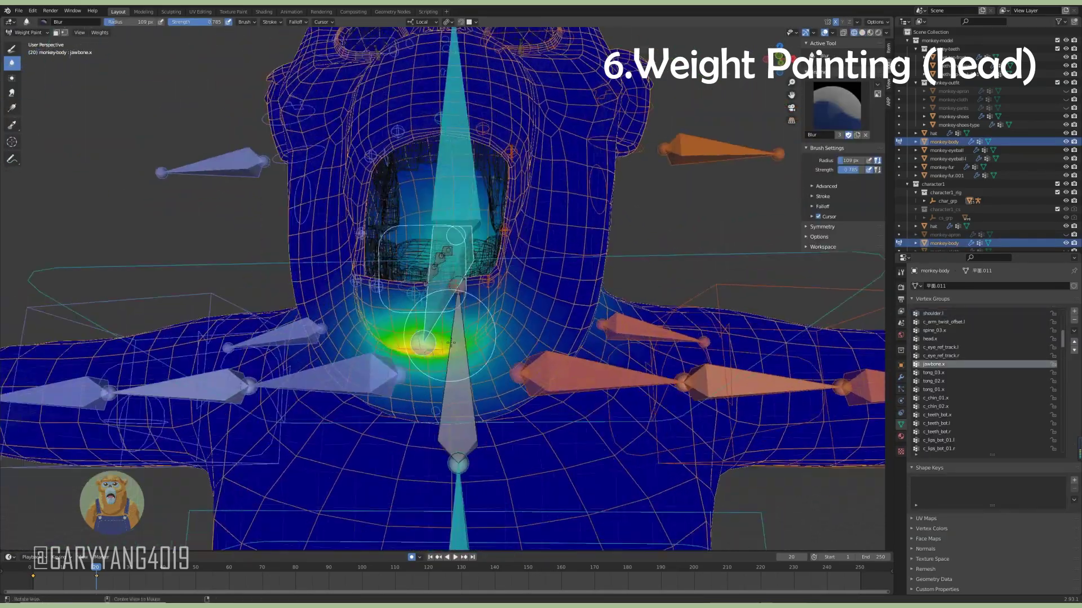
Switch to a Subtract weight brush while orbiting around the jaw and face.
middle_click_drag(422, 301, 397, 275)
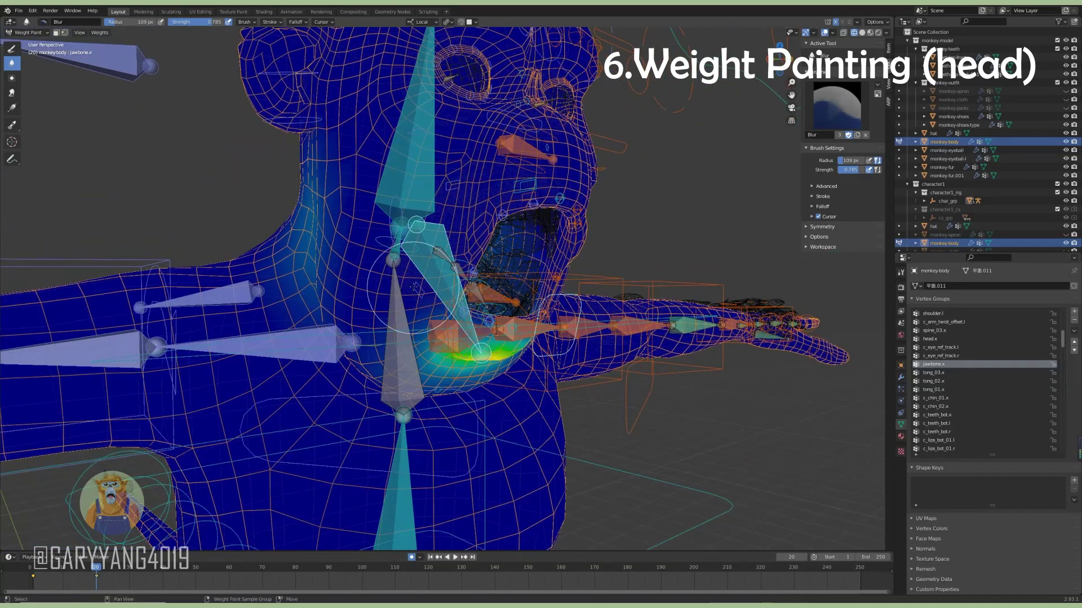
middle_click_drag(421, 292, 460, 253)
left_click(62, 22)
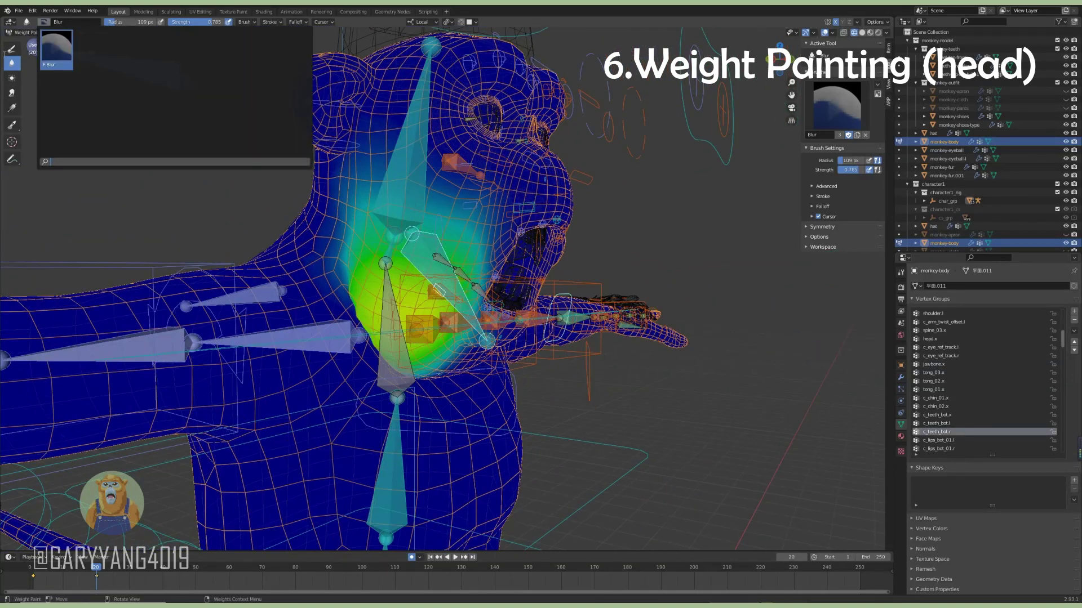
left_click(85, 85)
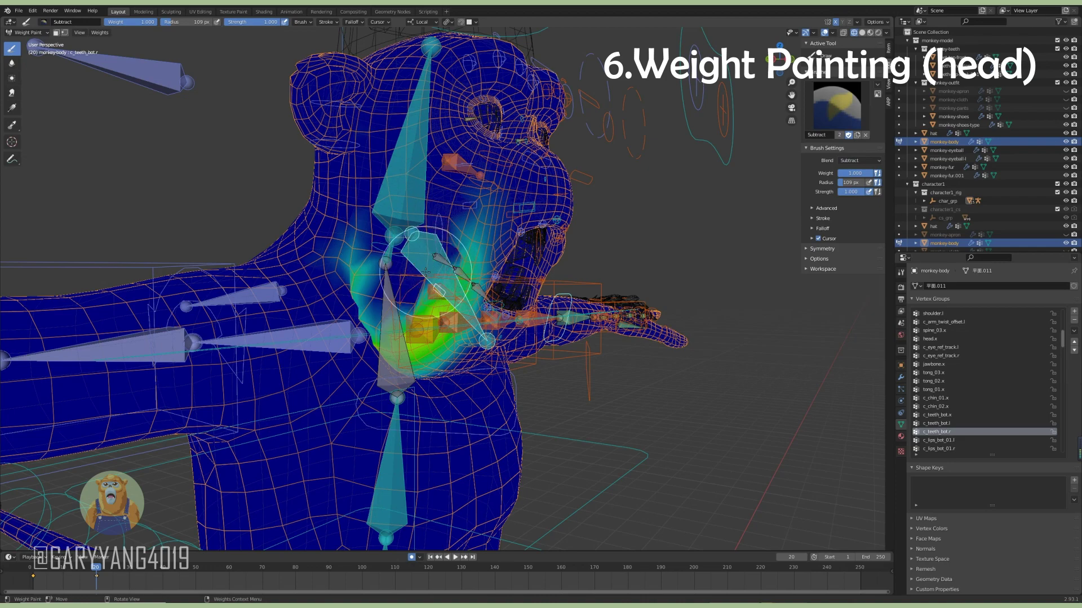
mouse_move(425, 273)
middle_mouse_down()
mouse_move(424, 328)
mouse_move(401, 325)
middle_mouse_up()
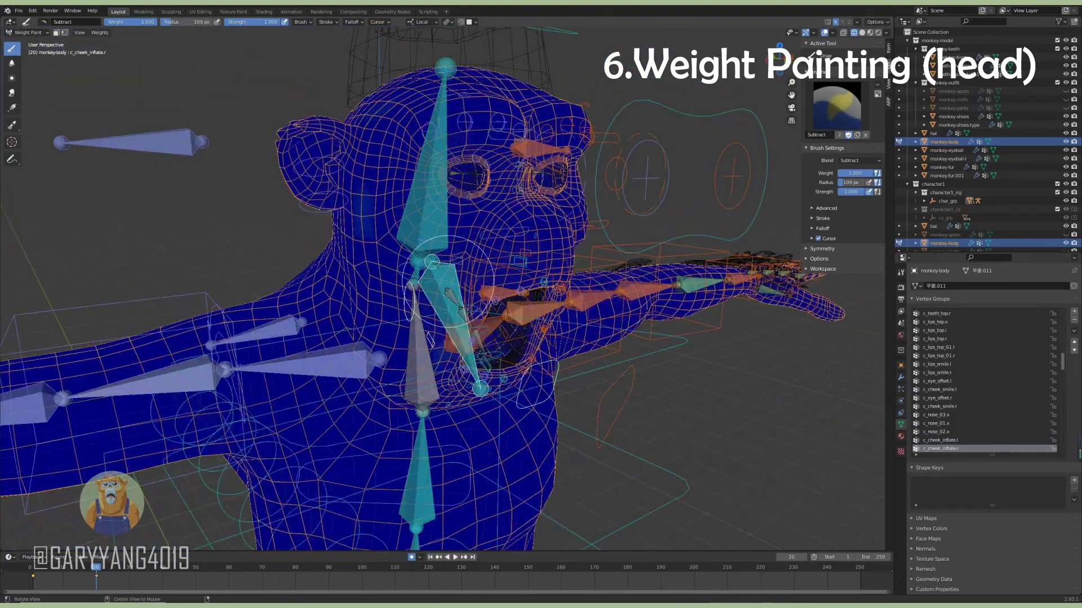
middle_click_drag(384, 325, 361, 316)
middle_click_drag(449, 244, 356, 198)
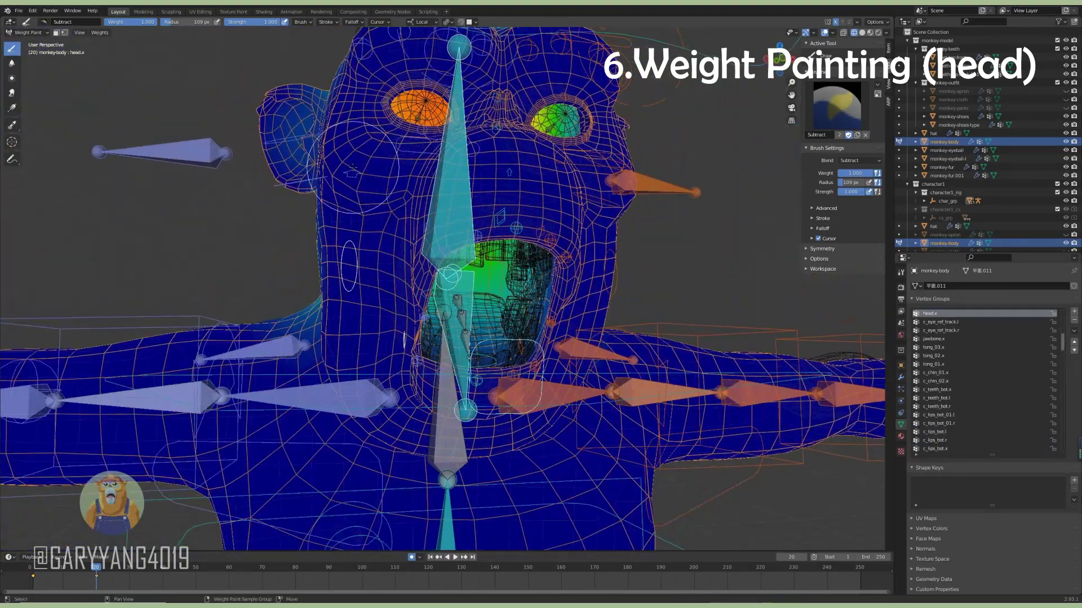
mouse_move(250, 168)
middle_mouse_down()
mouse_move(315, 169)
mouse_move(420, 202)
middle_mouse_up()
Paint smile weight onto the right cheek with a low-strength Add brush.
left_click(43, 22)
left_click(259, 48)
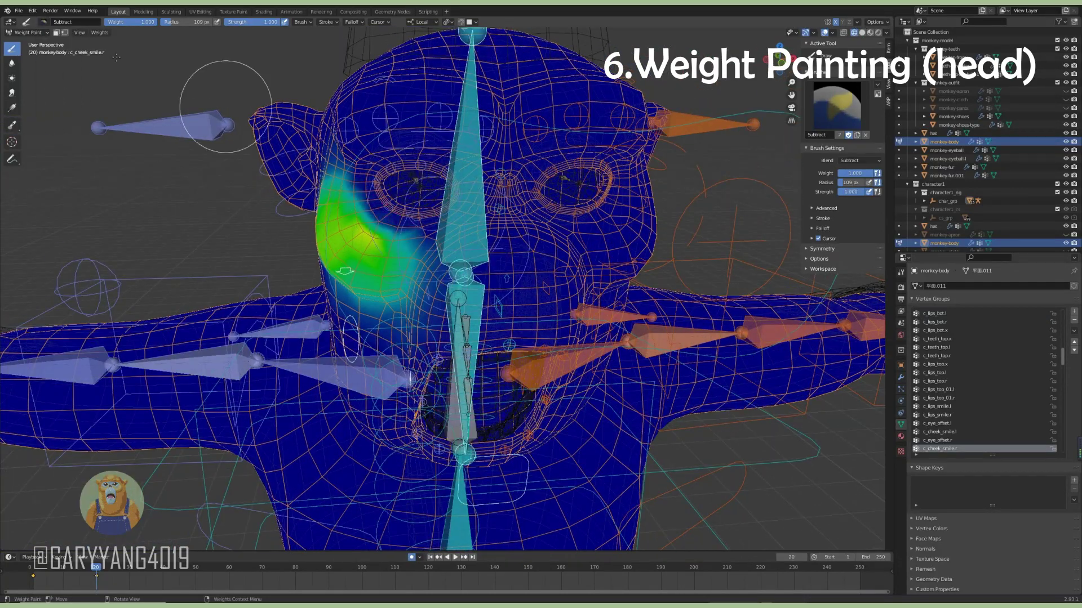
left_click(43, 21)
left_click(49, 48)
mouse_move(226, 225)
middle_mouse_down()
mouse_move(390, 292)
mouse_move(349, 270)
middle_mouse_up()
left_click_drag(332, 253, 344, 271)
mouse_move(344, 270)
middle_mouse_down()
mouse_move(279, 276)
mouse_move(362, 265)
middle_mouse_up()
Orbit around the head to inspect the cheek and chin weights.
middle_click_drag(88, 98, 376, 284)
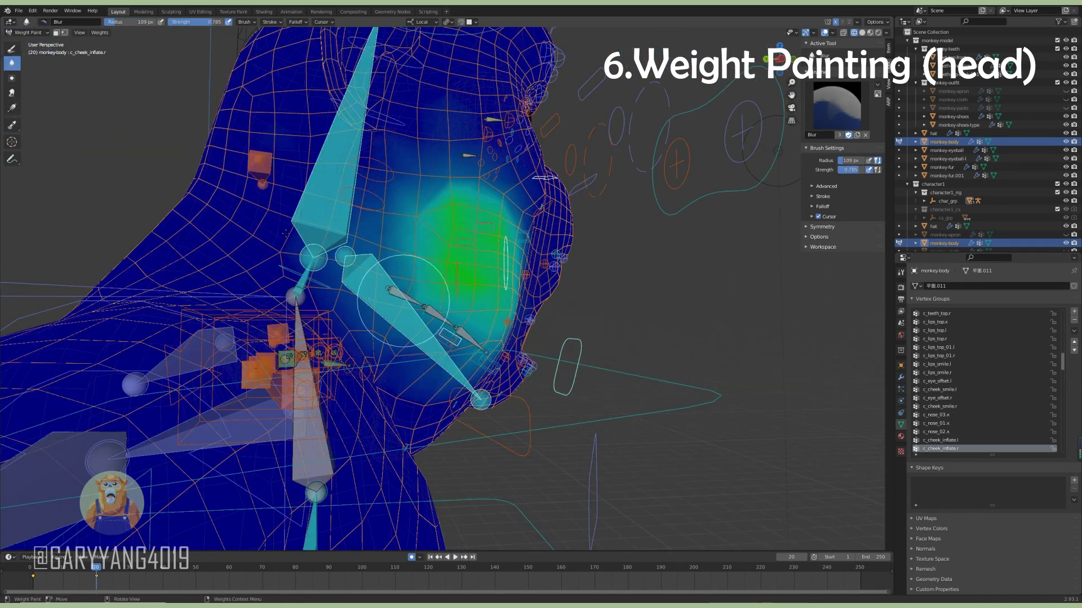
scroll(417, 252, "down", 3)
middle_click_drag(417, 252, 422, 383)
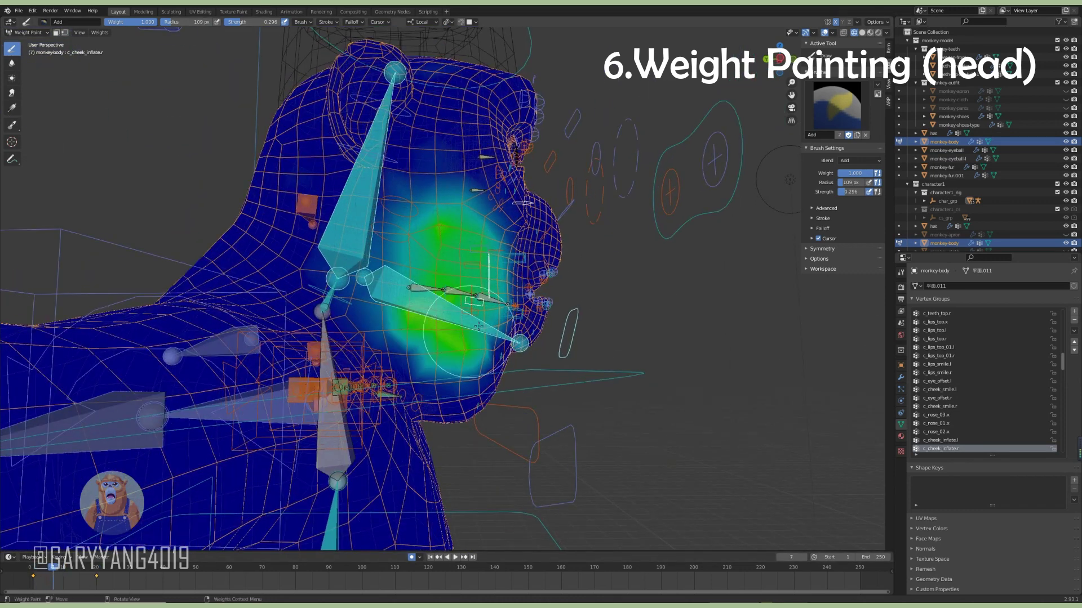
middle_click_drag(391, 216, 330, 124)
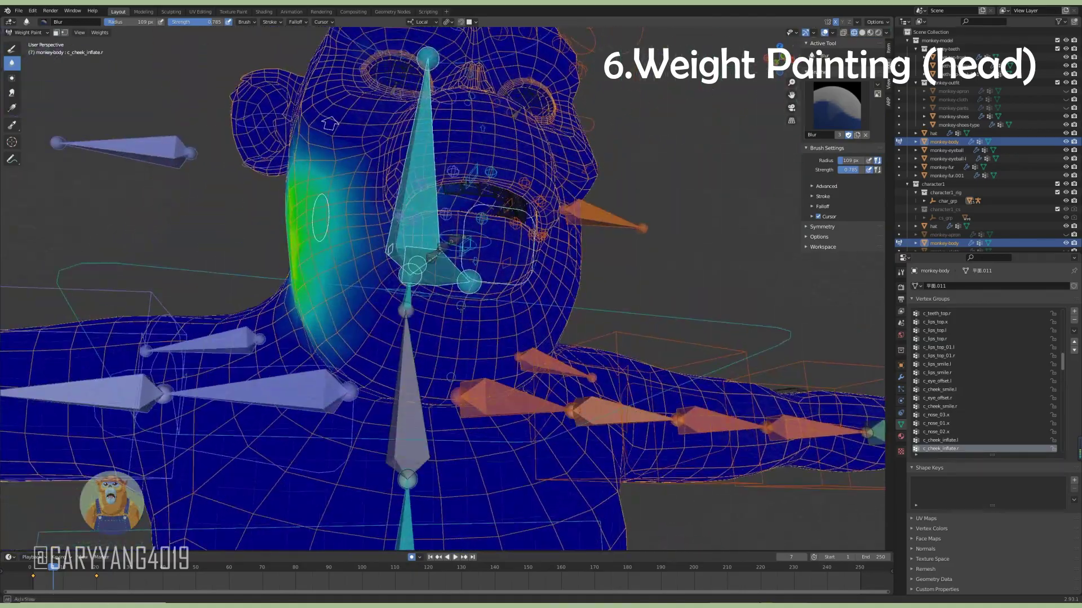
middle_click_drag(460, 307, 376, 318)
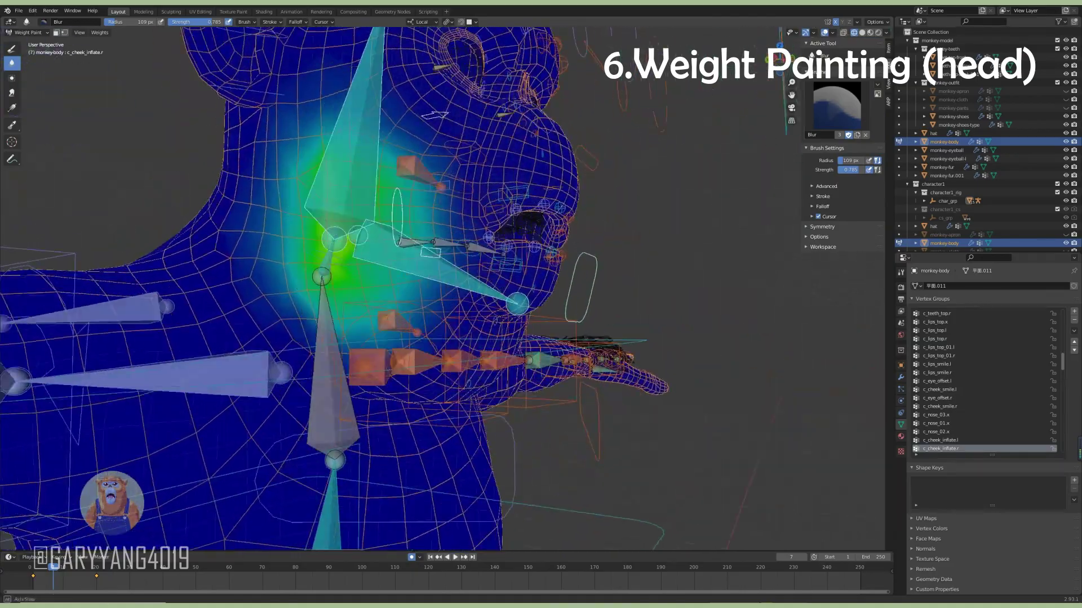
Trim c_chin_01.x and c_chin_02.x weights with Subtract and Blur, then test the chin by playback.
left_click(376, 317, "ctrl")
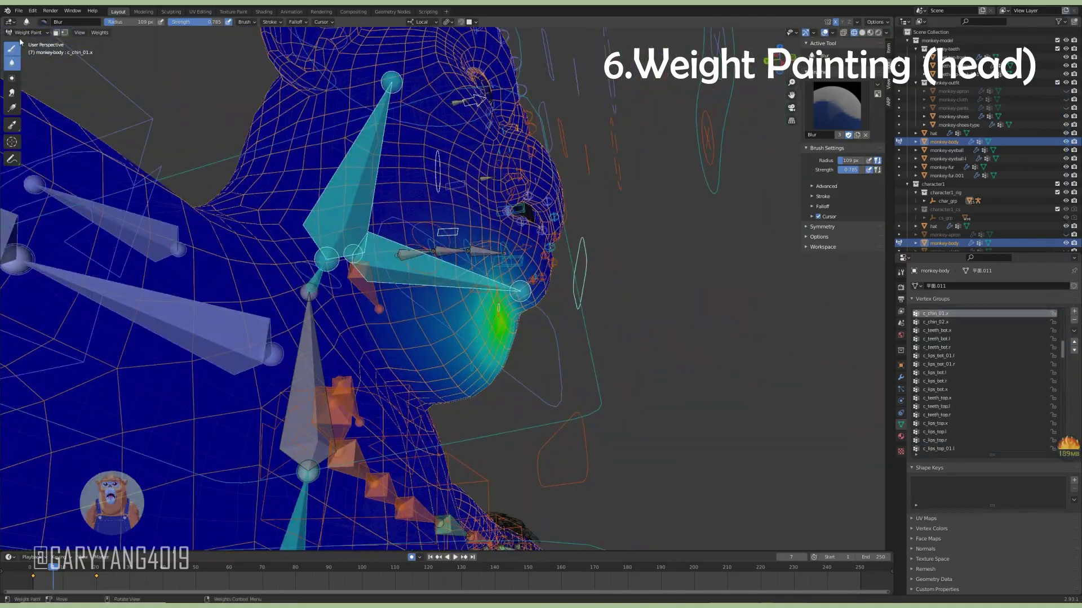
left_click(44, 21)
left_click(169, 141)
mouse_move(394, 282)
middle_mouse_down()
mouse_move(451, 361)
mouse_move(396, 306)
mouse_move(392, 358)
middle_mouse_up()
left_click(450, 361, "ctrl")
key("shift+space")
key("shift+space")
mouse_move(479, 259)
middle_mouse_down()
mouse_move(430, 269)
mouse_move(529, 347)
mouse_move(188, 511)
middle_mouse_up()
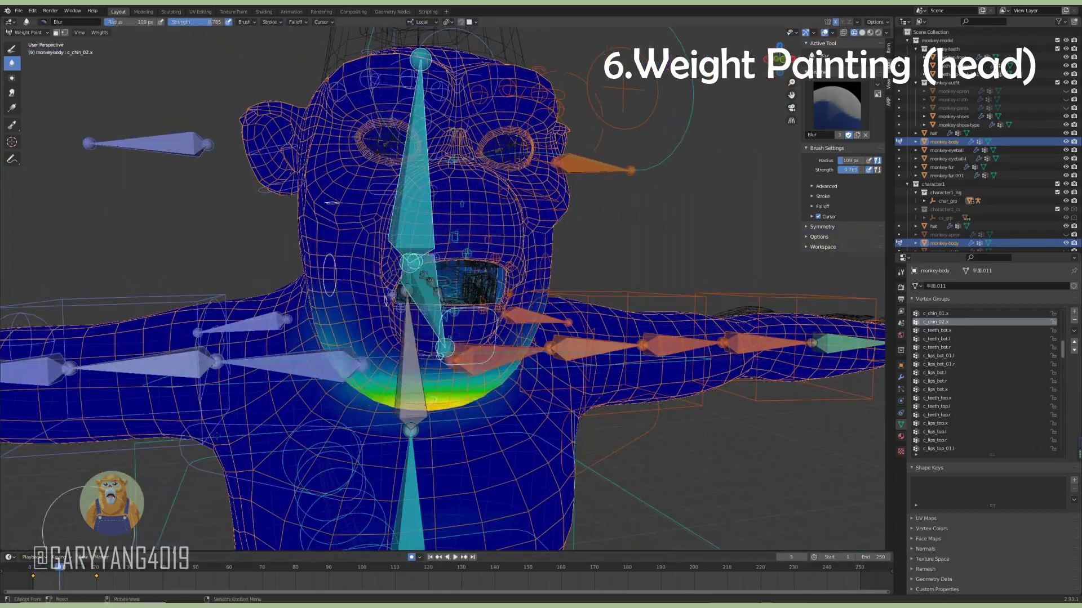
middle_click_drag(331, 203, 496, 177)
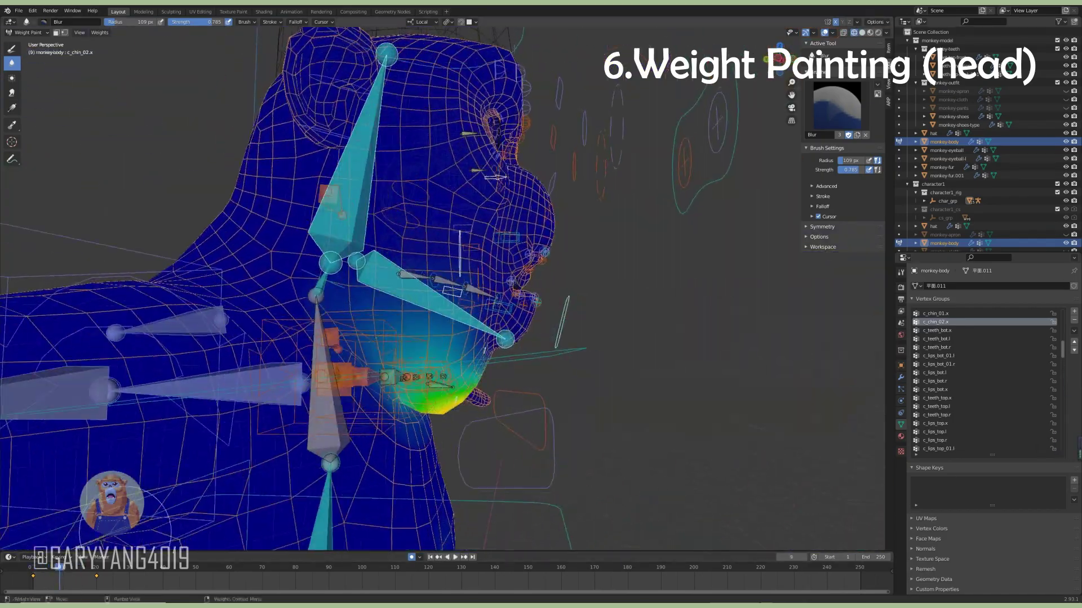
key("space")
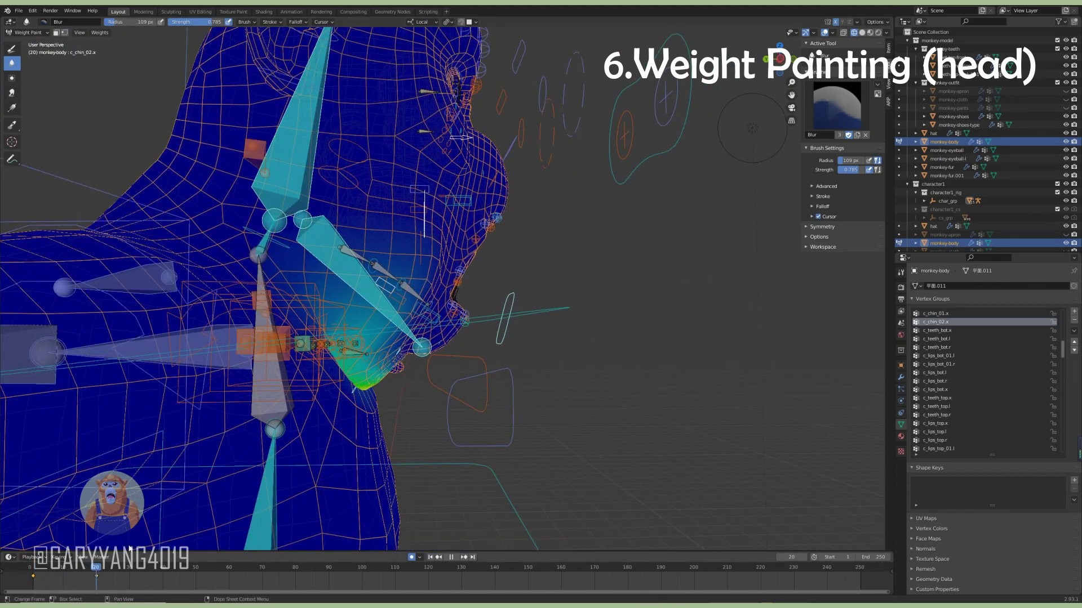
key("space")
Add low-strength weight around the mouth, then switch back to the Blur brush.
middle_click_drag(131, 544, 216, 417)
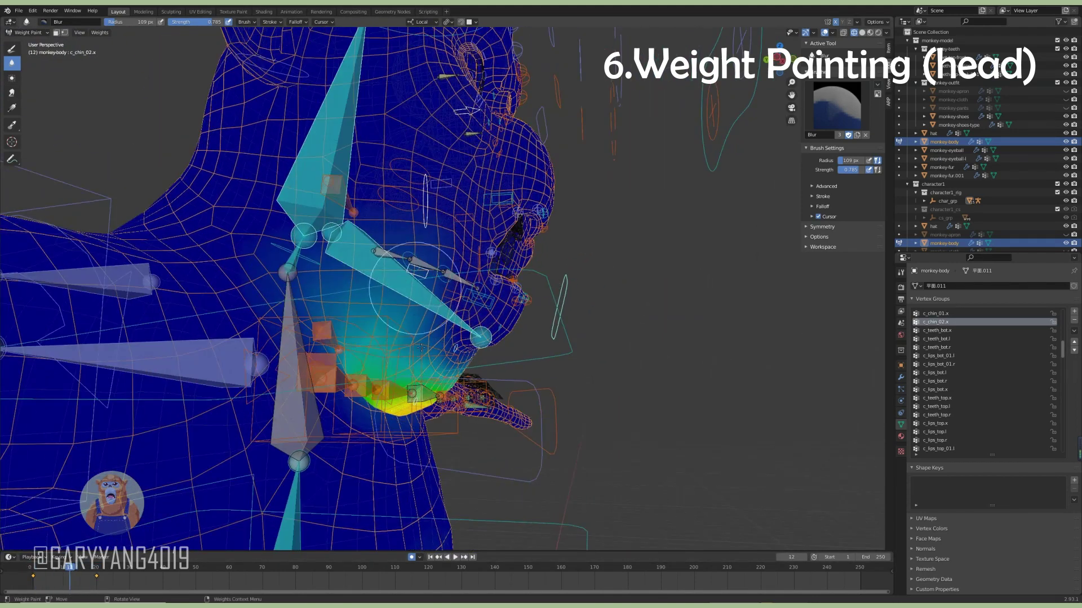
middle_click_drag(108, 93, 483, 364)
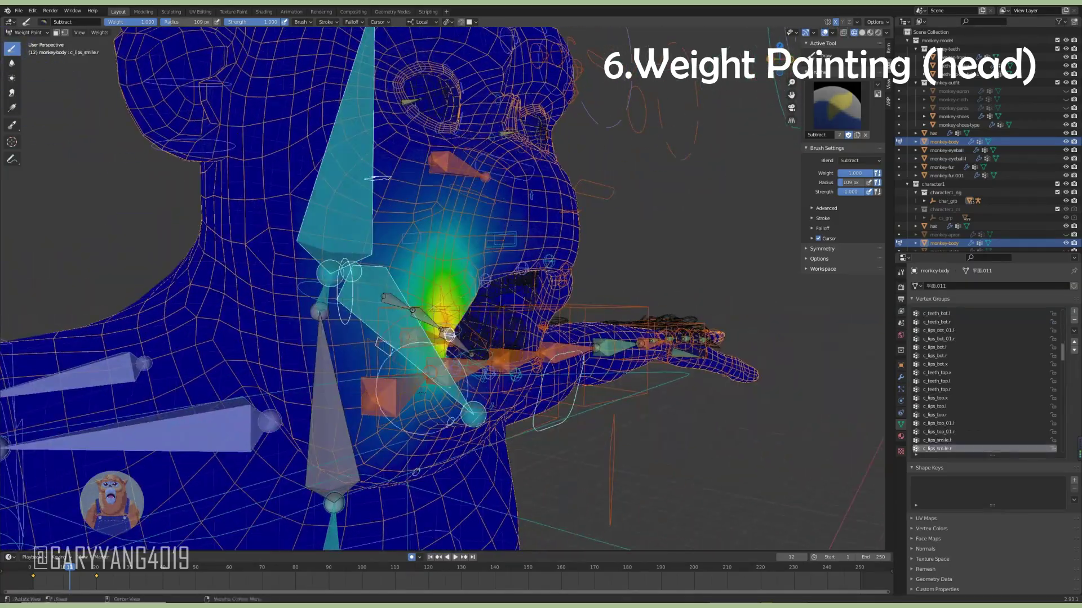
middle_click_drag(412, 297, 463, 361)
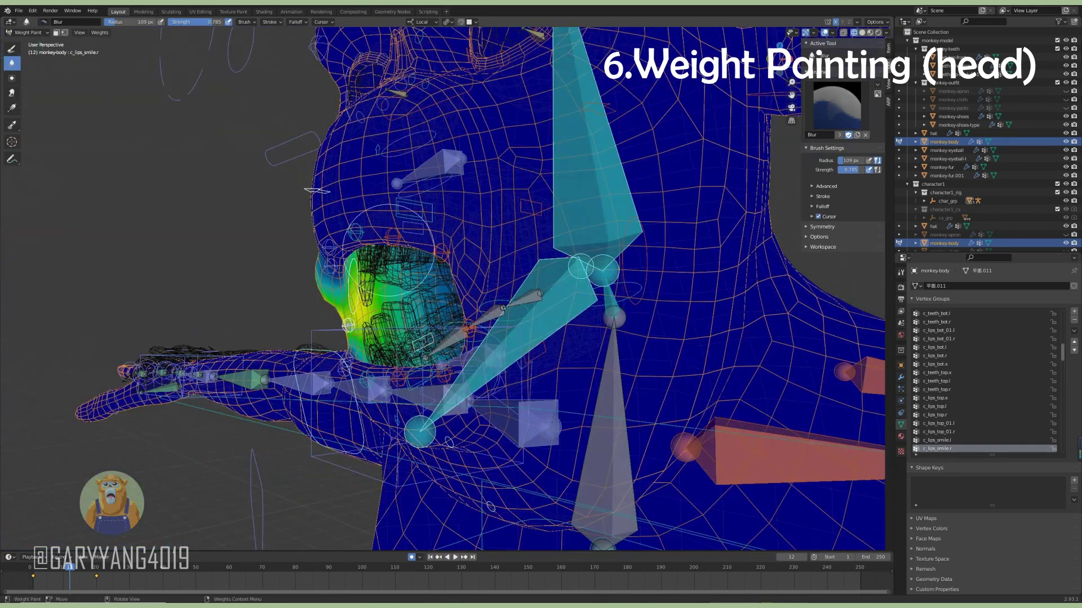
mouse_move(406, 286)
middle_mouse_down()
mouse_move(545, 260)
mouse_move(496, 264)
middle_mouse_up()
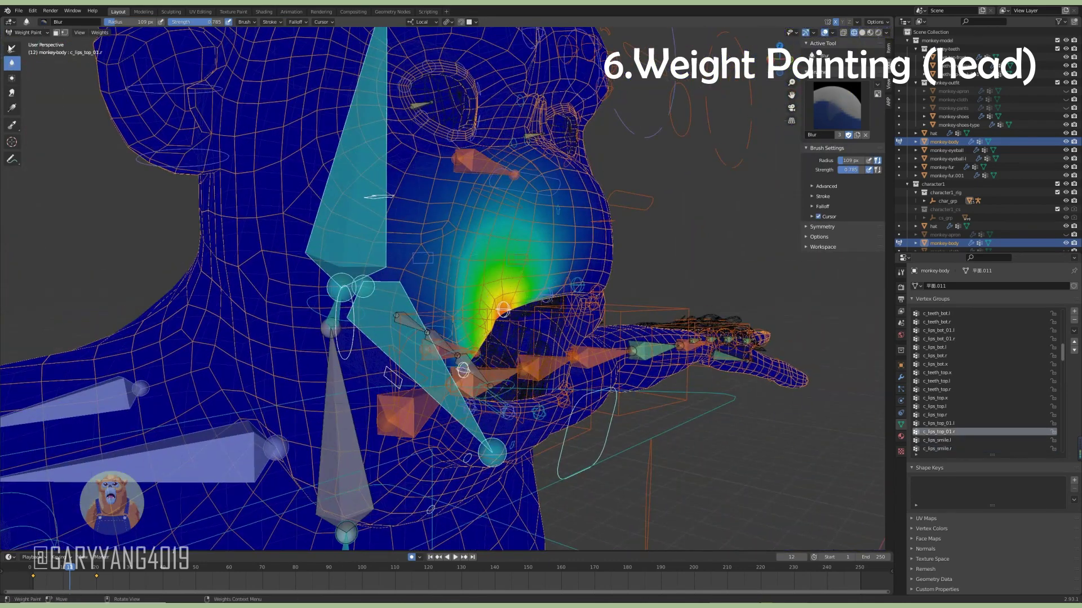
left_click(44, 21)
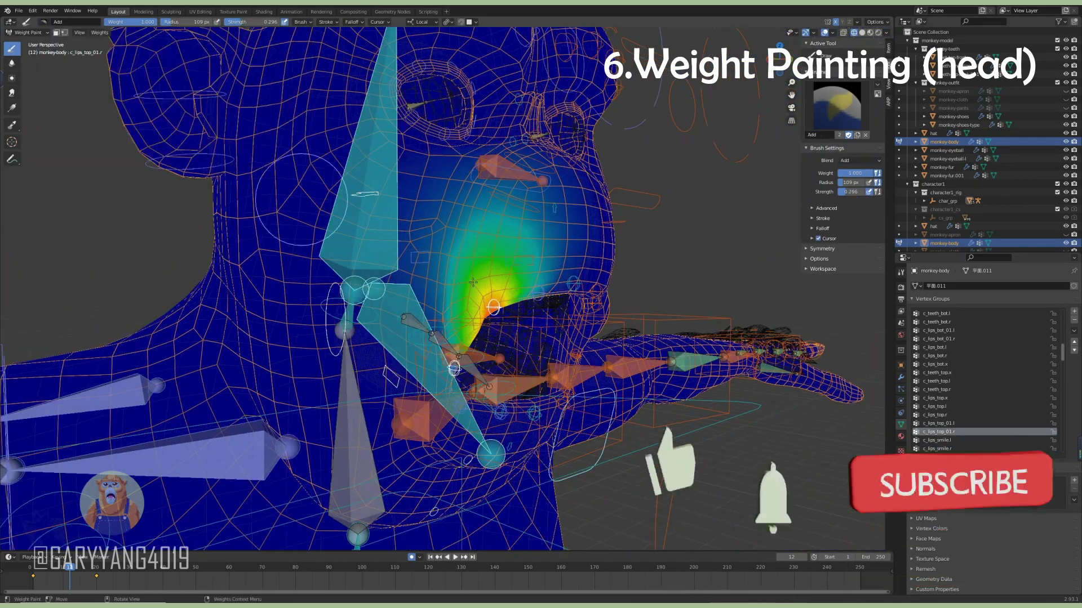
left_click(51, 56)
mouse_move(395, 292)
middle_mouse_down()
mouse_move(483, 334)
mouse_move(505, 276)
mouse_move(482, 271)
mouse_move(517, 270)
mouse_move(540, 367)
mouse_move(504, 357)
mouse_move(498, 313)
mouse_move(595, 274)
mouse_move(563, 305)
mouse_move(566, 317)
mouse_move(503, 366)
middle_mouse_up()
left_click(11, 63)
Blur the c_lips_top.r, c_lips_top.x, c_lips_bot.r and c_lips_bot_01.r groups, then start the left eyebrow.
left_click(483, 271, "ctrl")
left_click(517, 270, "ctrl")
left_click(540, 367, "ctrl")
left_click(503, 357, "ctrl")
left_click(595, 274, "ctrl")
left_click(44, 22)
Reduce c_eyebrow_02.l, c_eyebrow_01.l and c_eyebrow_03.l weights with the Subtract brush.
left_click(169, 73)
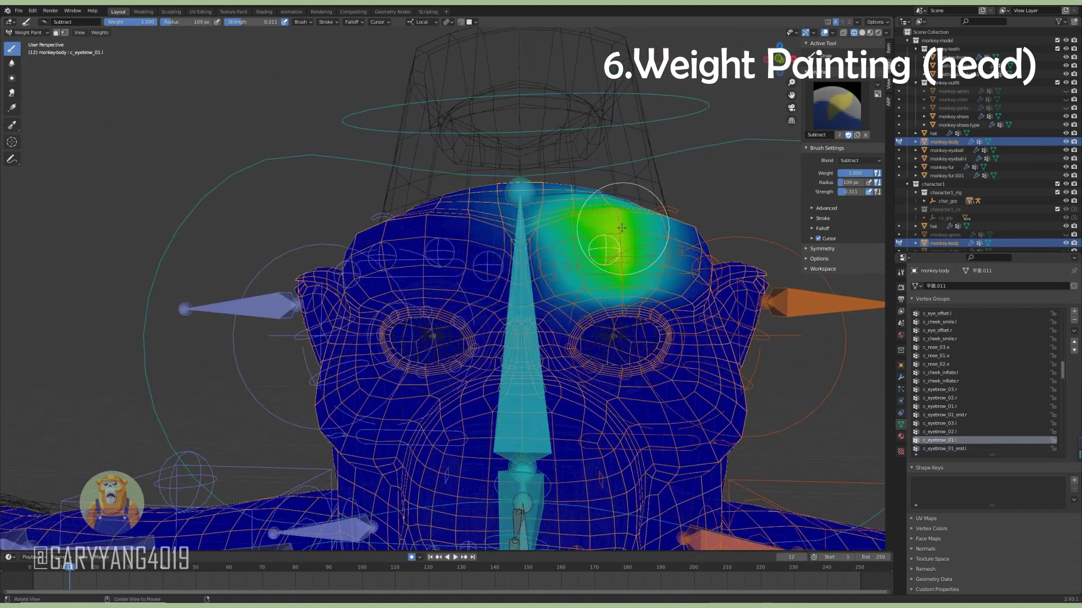
mouse_move(621, 228)
middle_mouse_down()
mouse_move(540, 264)
mouse_move(651, 365)
middle_mouse_up()
left_click(540, 264, "ctrl")
middle_click_drag(567, 345, 657, 275)
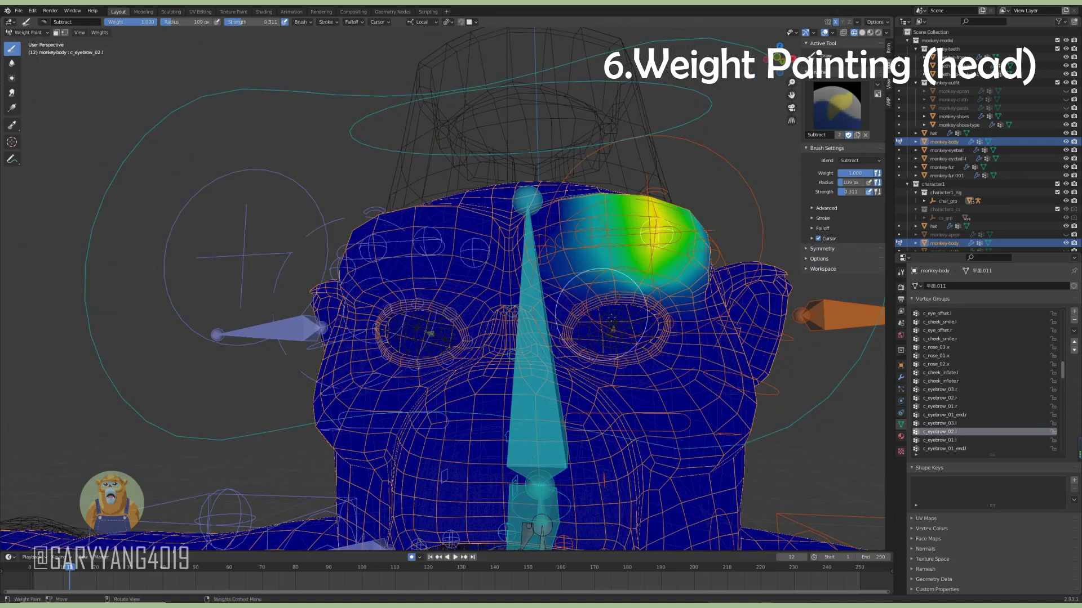
middle_click_drag(533, 207, 588, 295)
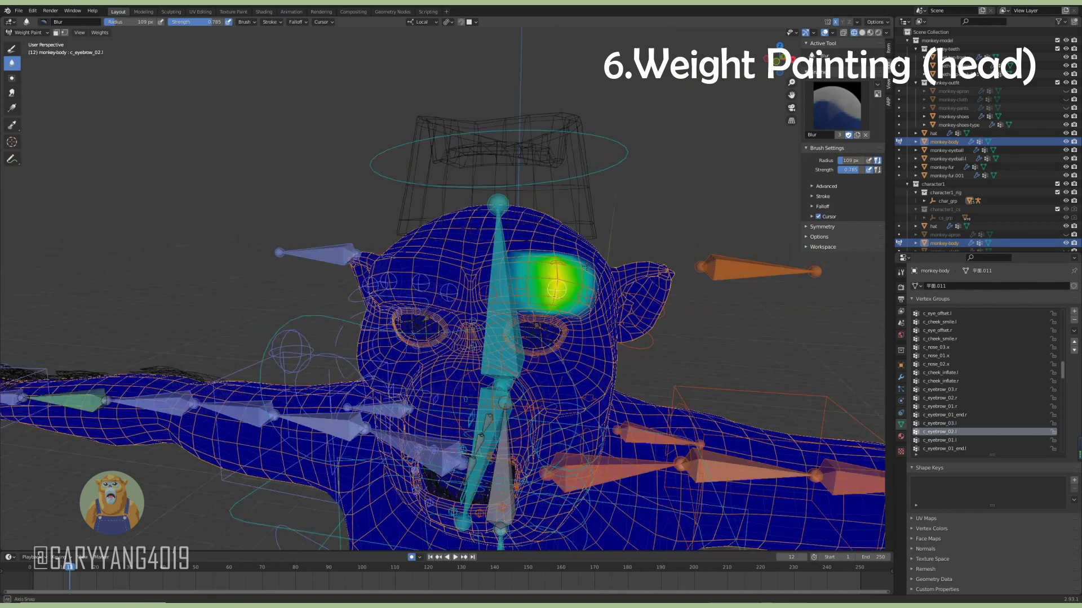
middle_click_drag(586, 268, 564, 271)
left_click(585, 277, "ctrl")
left_click(549, 311, "ctrl")
mouse_move(556, 263)
middle_mouse_down()
mouse_move(550, 311)
mouse_move(516, 292)
middle_mouse_up()
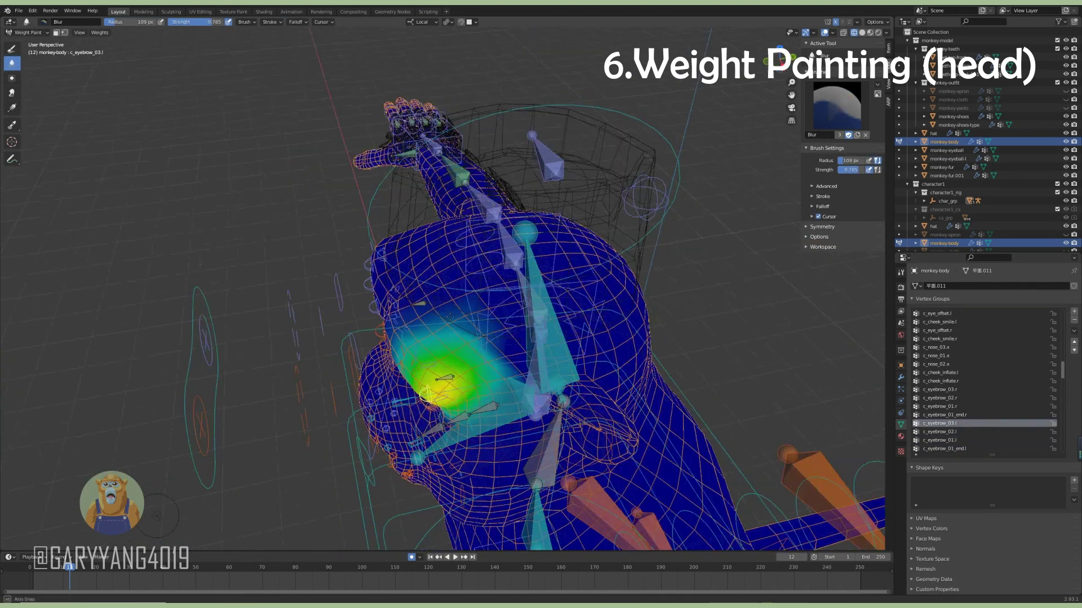
left_click(516, 291, "ctrl")
Add weight to c_eyebrow_01.l, c_eyebrow_01_end.l and c_eyebrow_03.l, then switch to Blur.
left_click(44, 22)
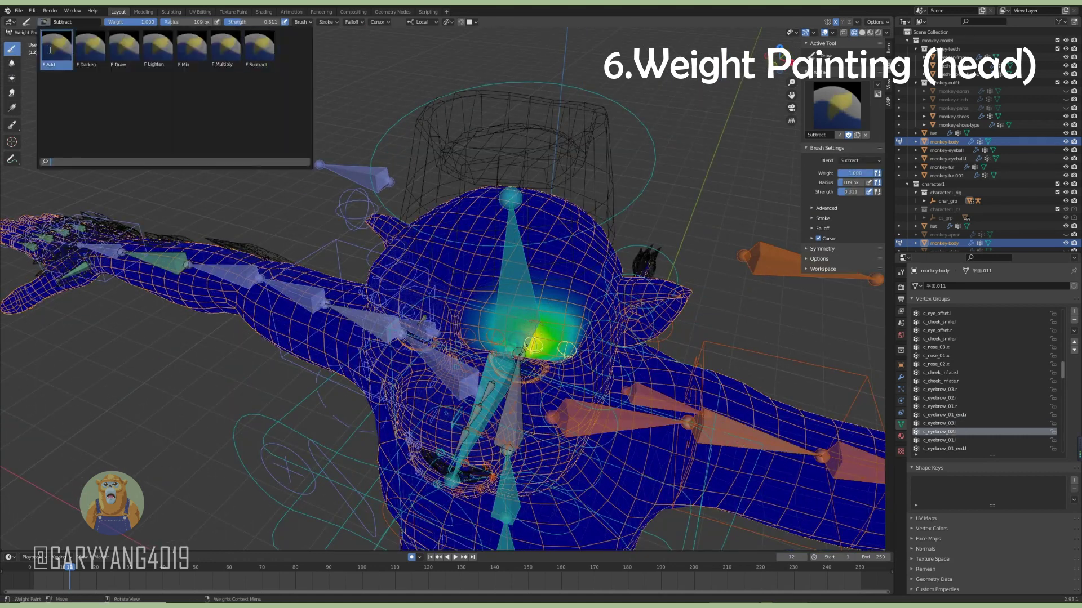
left_click(49, 44)
left_click(542, 318, "ctrl")
mouse_move(507, 305)
middle_mouse_down()
mouse_move(586, 336)
mouse_move(624, 295)
mouse_move(496, 206)
middle_mouse_up()
left_click(543, 318, "ctrl")
left_click(516, 287, "ctrl")
left_click(586, 336, "ctrl")
Trim the c_ear_01.l weights on the left ear with a smaller-radius Subtract brush.
left_click(624, 296, "ctrl")
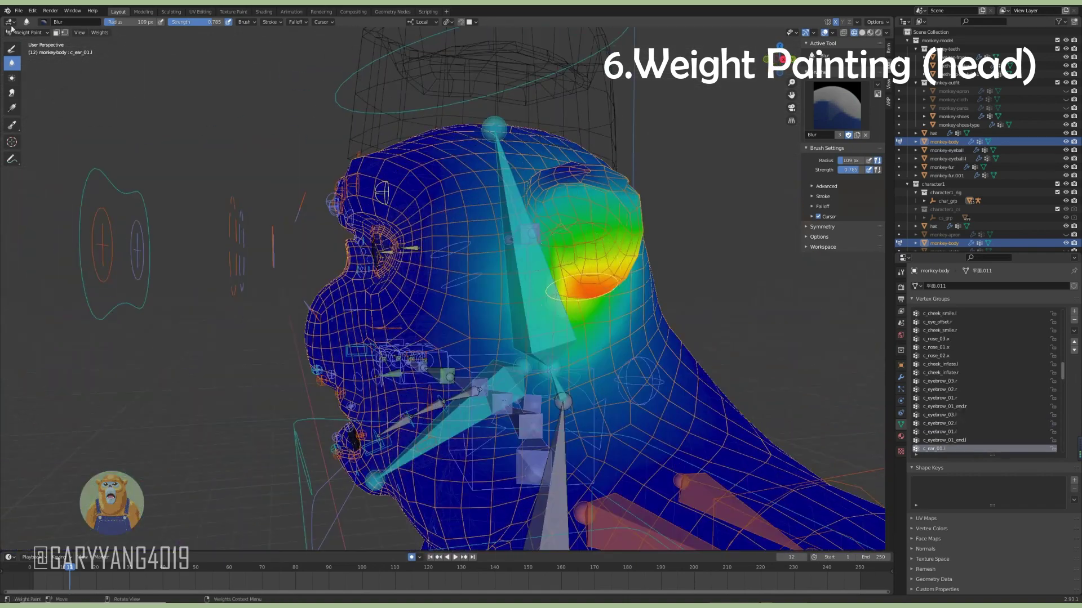
left_click(73, 22)
left_click(113, 85)
mouse_move(524, 316)
middle_mouse_down()
mouse_move(624, 300)
mouse_move(469, 331)
middle_mouse_up()
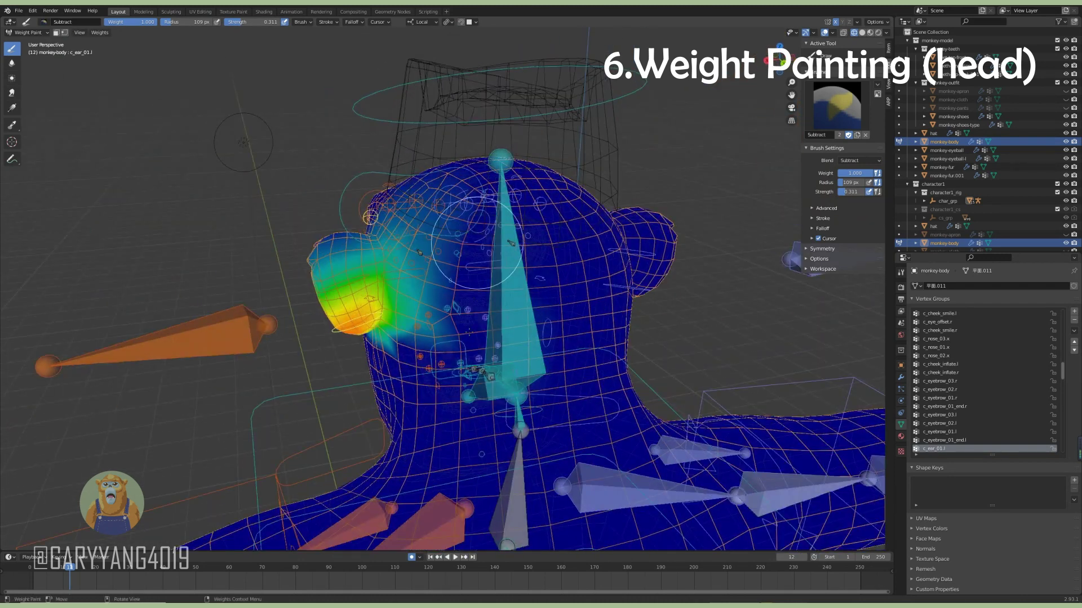
mouse_move(407, 293)
middle_mouse_down()
mouse_move(640, 289)
mouse_move(494, 255)
middle_mouse_up()
key("f")
left_click(566, 289)
key("f")
mouse_move(533, 359)
middle_mouse_down()
mouse_move(459, 279)
mouse_move(569, 290)
middle_mouse_up()
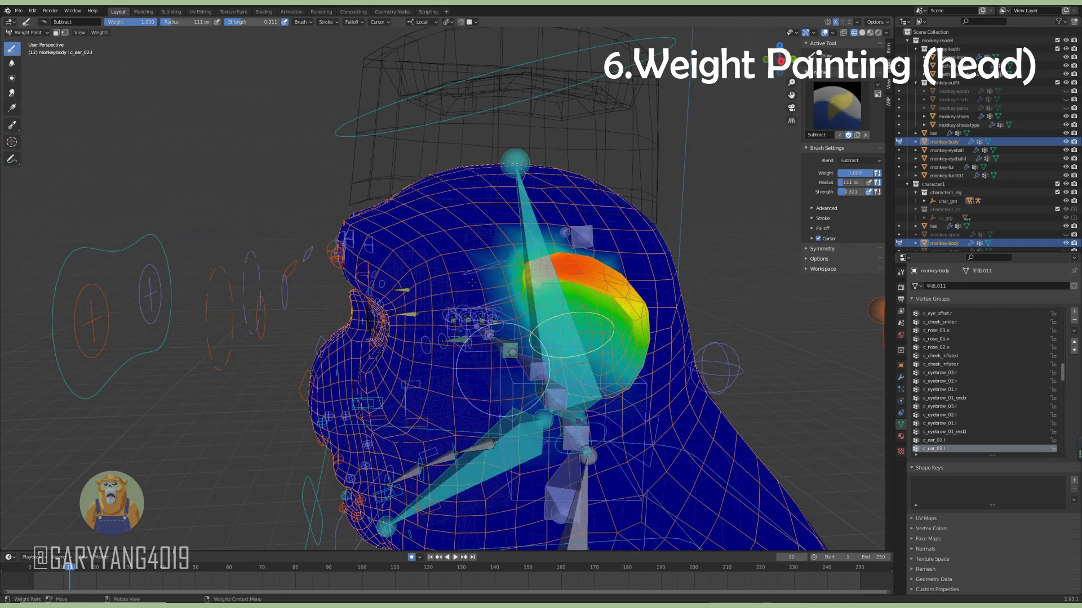
middle_click_drag(506, 327, 552, 234)
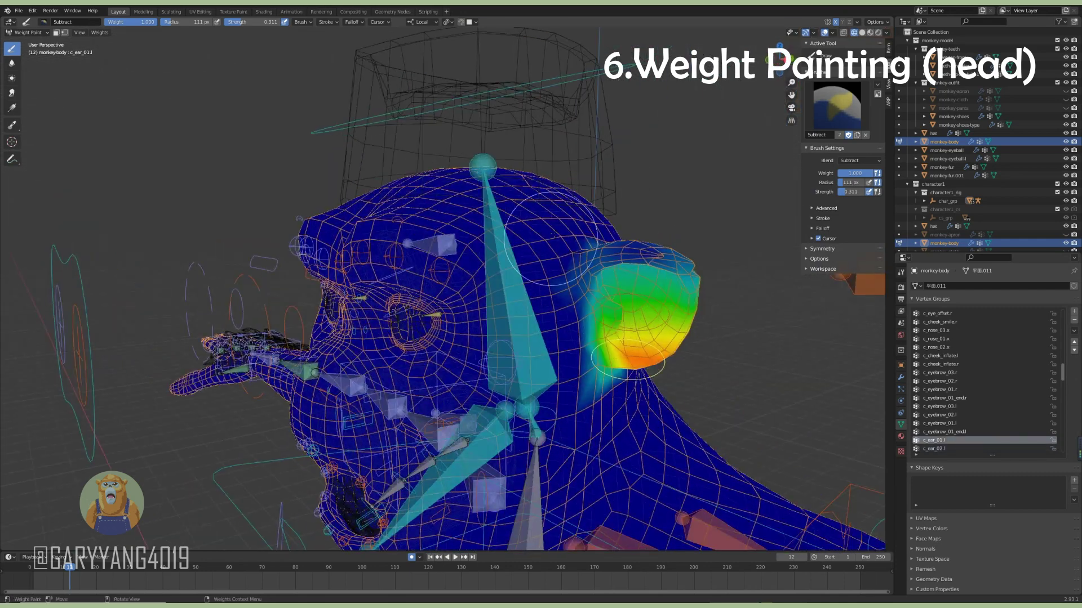
mouse_move(628, 363)
middle_mouse_down()
mouse_move(627, 325)
mouse_move(684, 338)
mouse_move(560, 299)
mouse_move(599, 462)
middle_mouse_up()
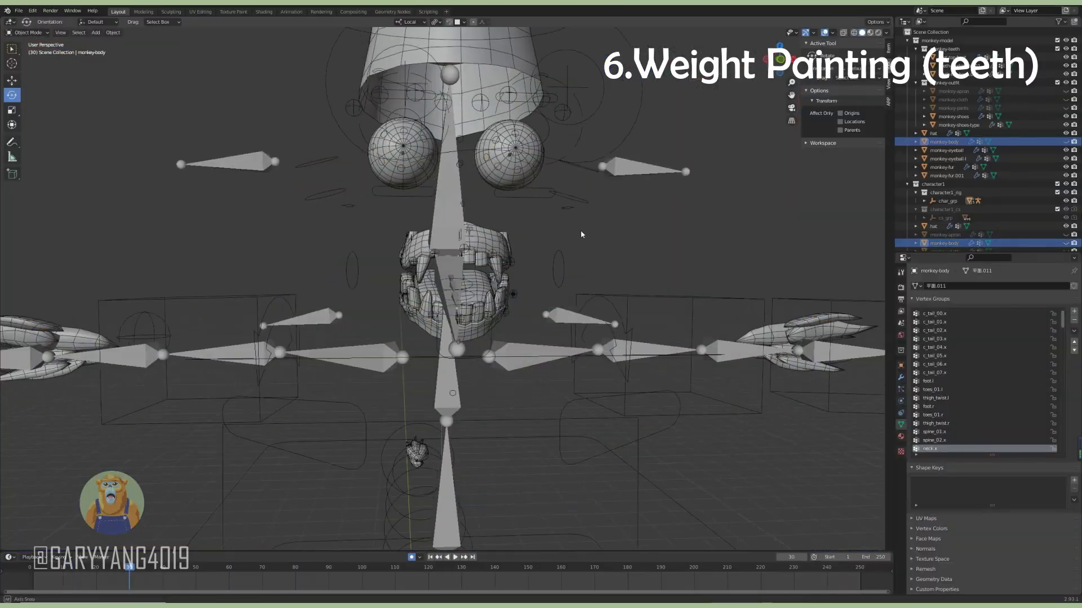
Stop playback, select the lower teeth mesh and enter Weight Paint mode.
mouse_move(582, 234)
middle_mouse_down()
mouse_move(579, 286)
mouse_move(128, 572)
middle_mouse_up()
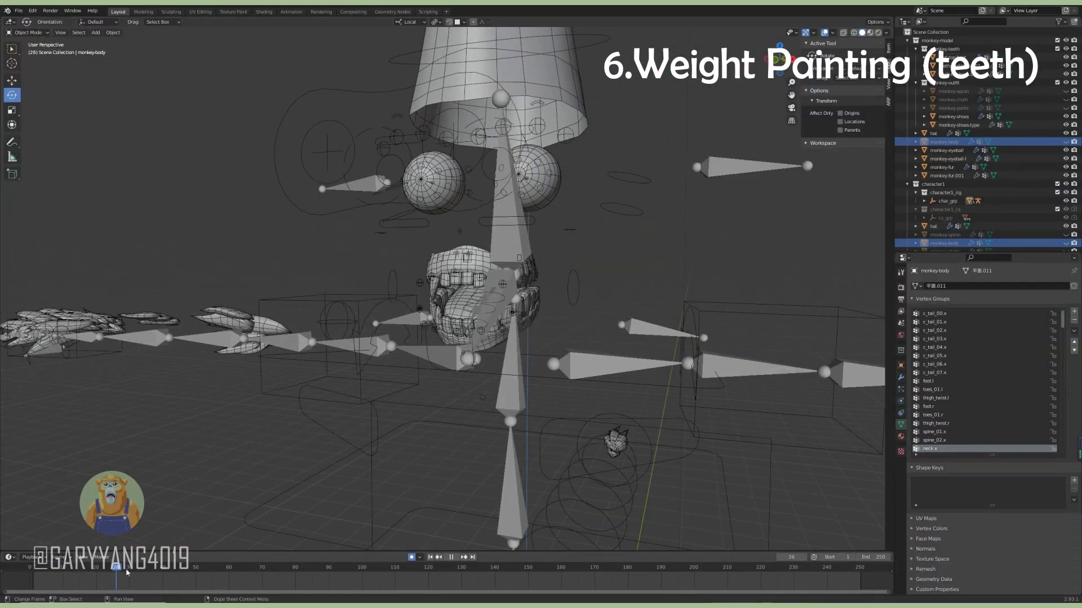
scroll(487, 333, "up", 3)
key("space")
scroll(487, 333, "up", 2)
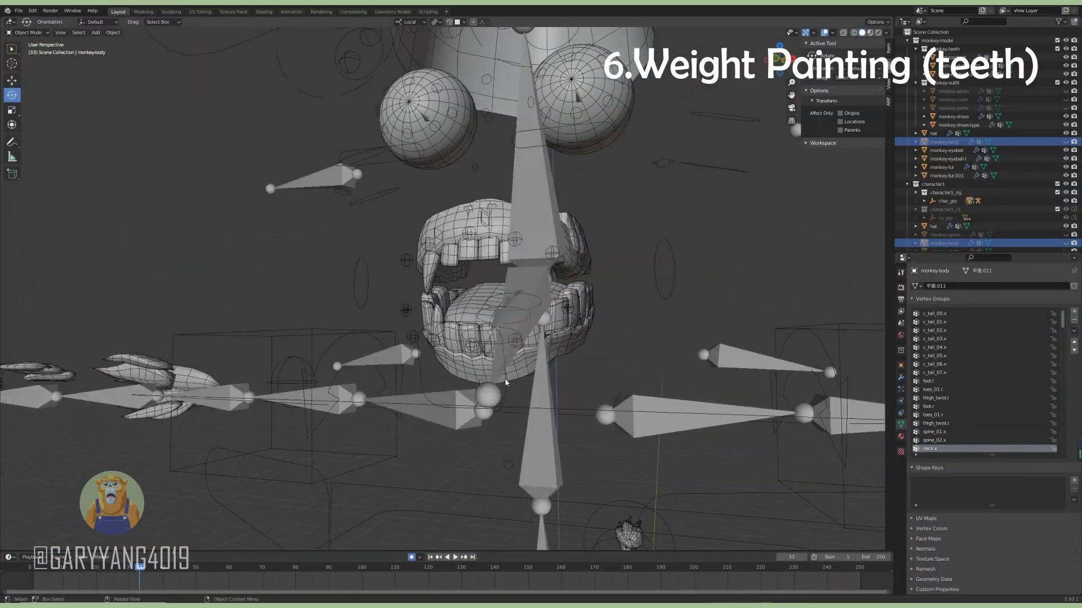
left_click(487, 334)
middle_click_drag(488, 333, 438, 279)
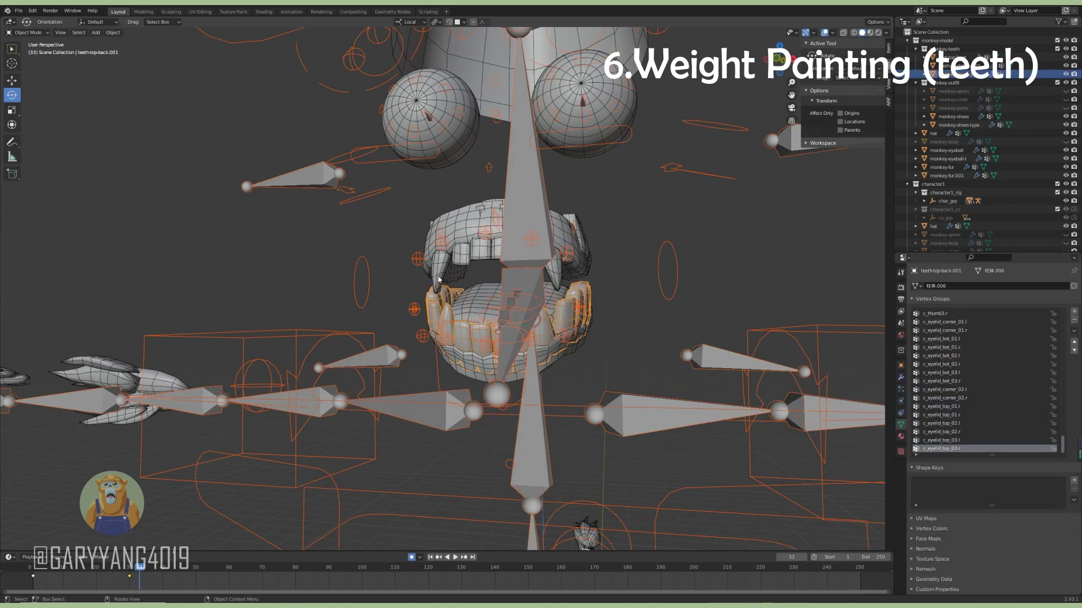
left_click(358, 198)
middle_click_drag(359, 198, 428, 186)
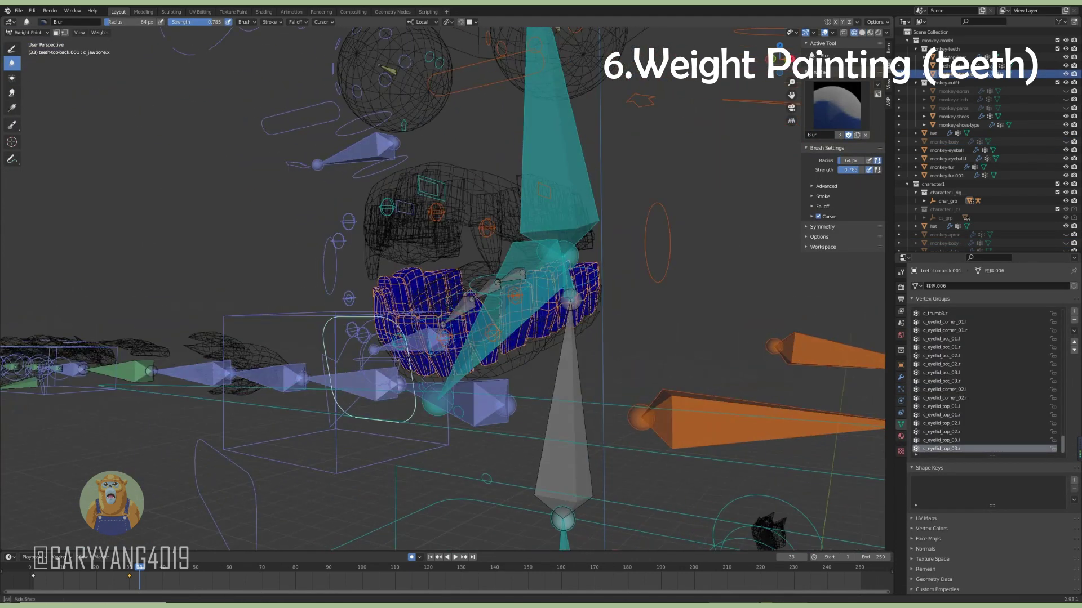
mouse_move(401, 336)
middle_mouse_down()
mouse_move(480, 309)
mouse_move(437, 243)
middle_mouse_up()
Clear c_lips_bot_01.l, c_lips_bot.l, c_lips_top_01.l and c_lips_top.l weights from the teeth with Subtract.
left_click(468, 310, "ctrl")
left_click(11, 48)
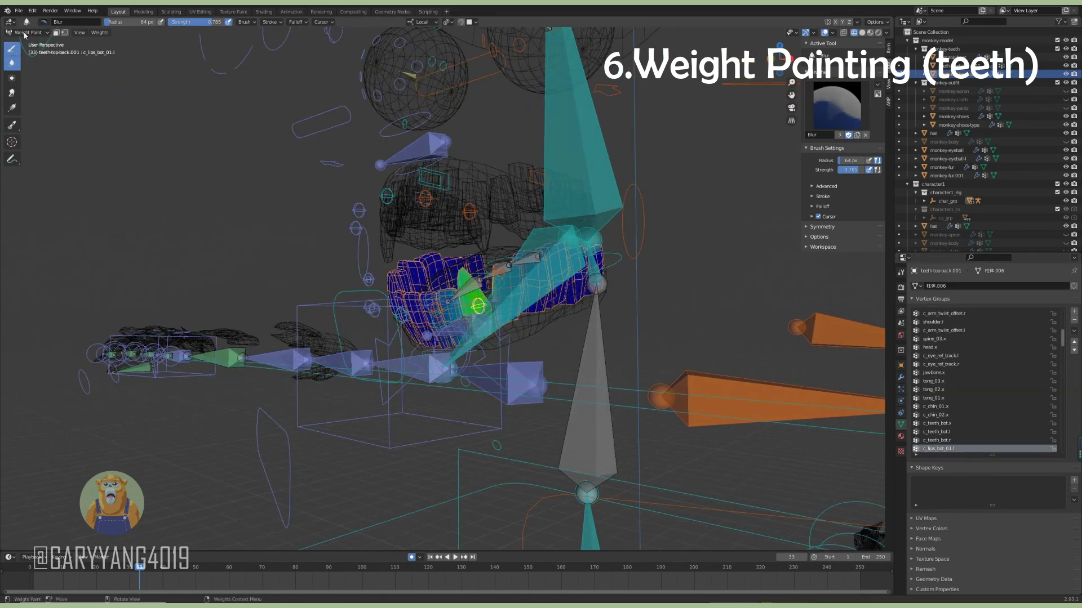
left_click(43, 22)
left_click(306, 119)
middle_click_drag(463, 315, 514, 292)
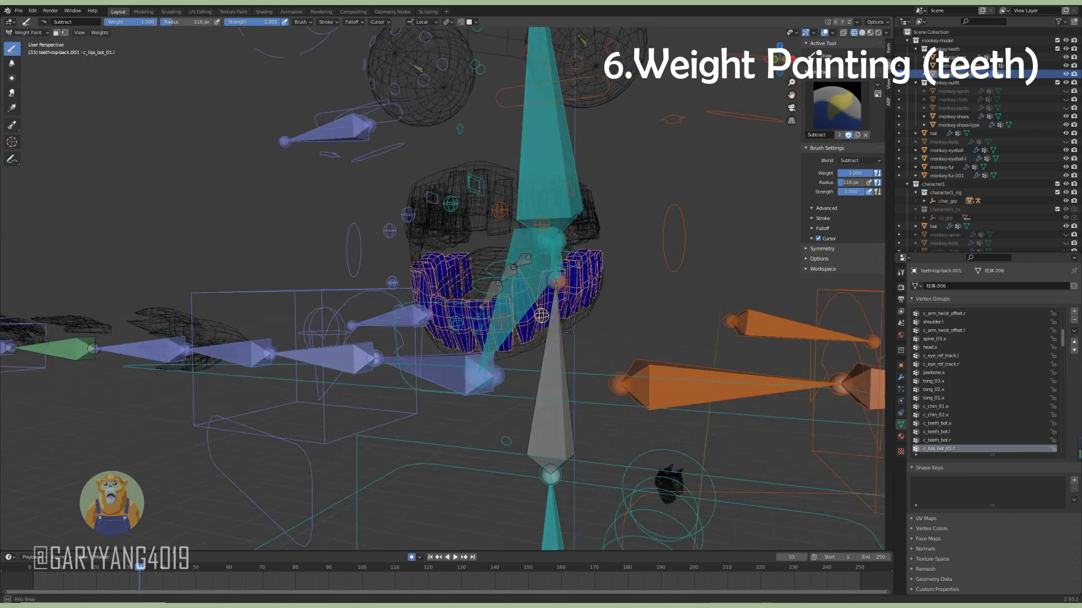
middle_click_drag(491, 345, 563, 285)
left_click(532, 321, "ctrl")
left_click(563, 284, "ctrl")
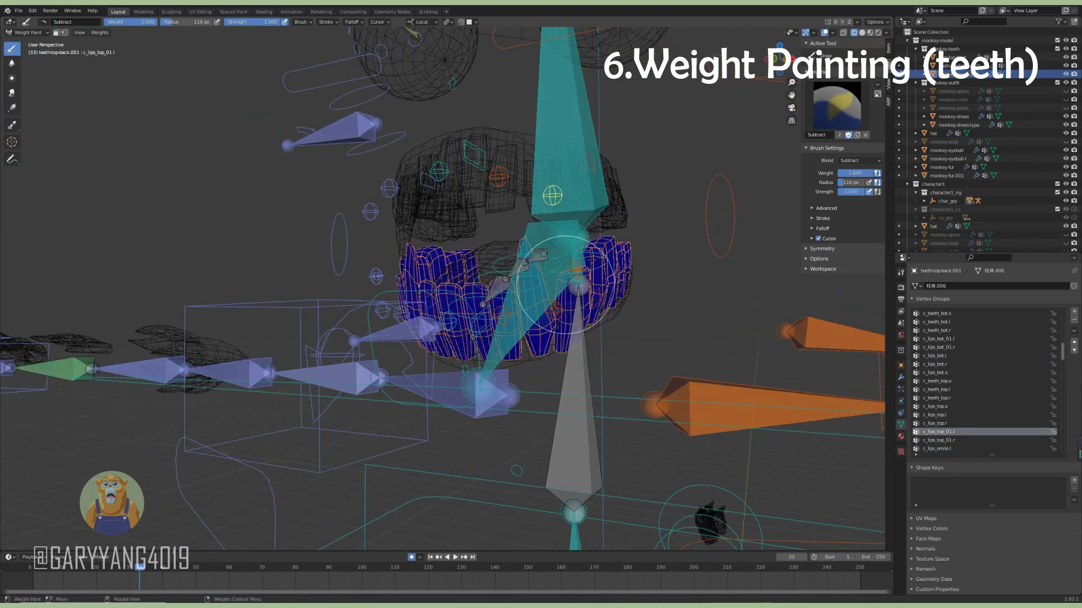
middle_click_drag(542, 217, 561, 374)
left_click(561, 375, "ctrl")
mouse_move(521, 335)
middle_mouse_down()
mouse_move(569, 321)
mouse_move(617, 325)
mouse_move(507, 316)
middle_mouse_up()
Paint c_teeth_bot.l weights on the lower teeth with an enlarged brush and check the gradient.
left_click(617, 325, "ctrl")
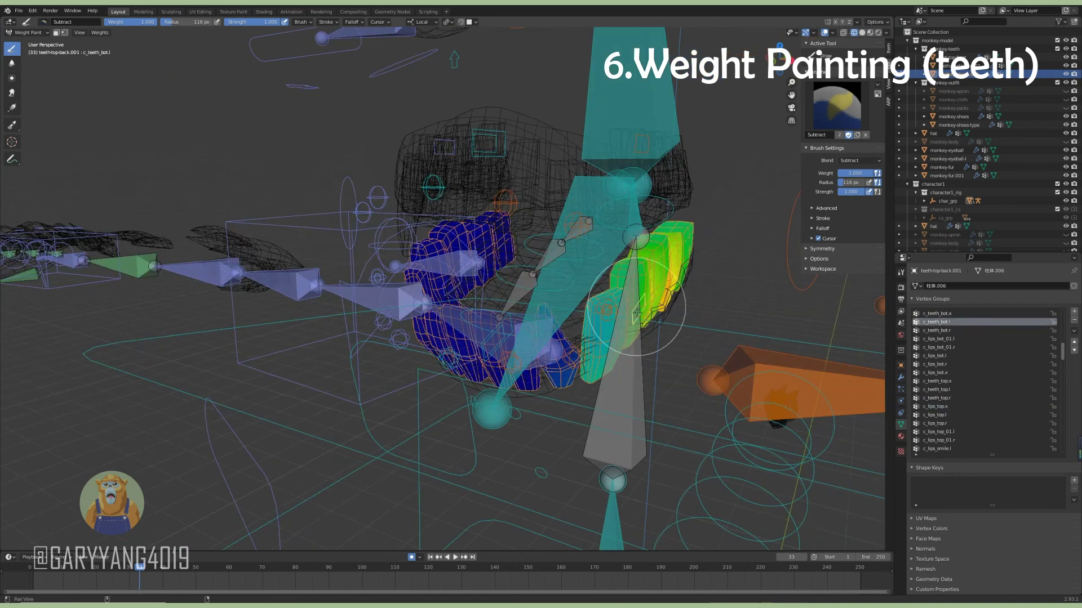
middle_click_drag(637, 267, 619, 333)
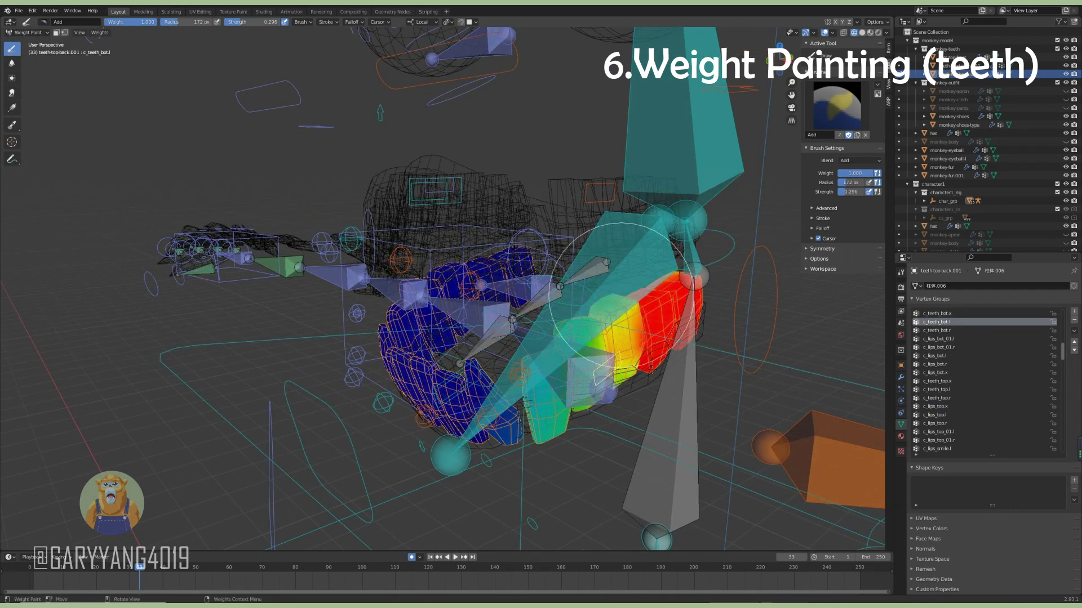
mouse_move(613, 401)
middle_mouse_down()
mouse_move(525, 307)
mouse_move(583, 341)
mouse_move(551, 307)
middle_mouse_up()
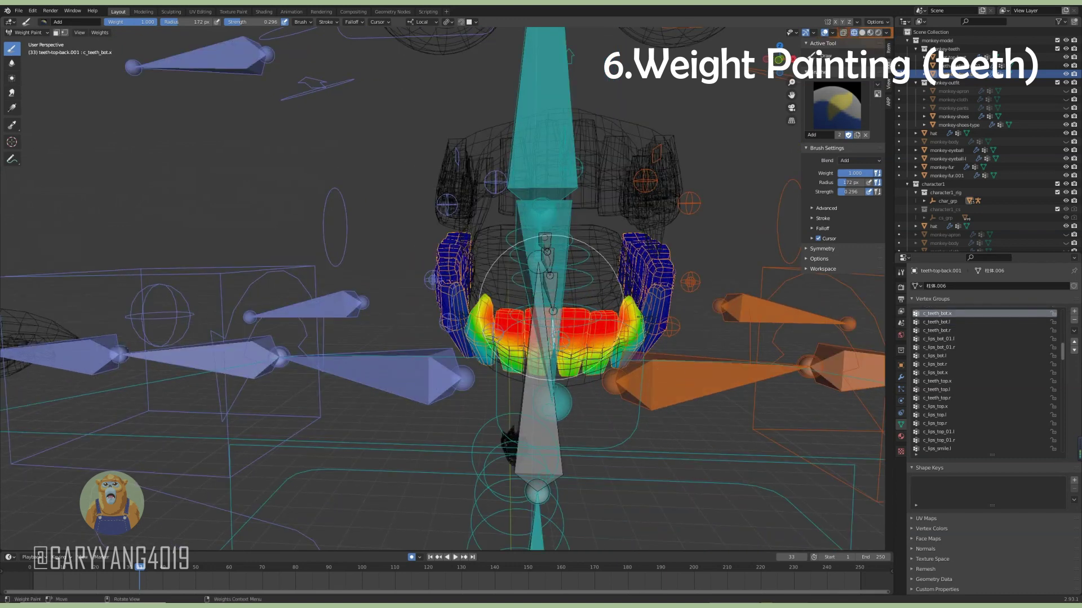
mouse_move(590, 381)
middle_mouse_down()
mouse_move(565, 289)
mouse_move(369, 477)
middle_mouse_up()
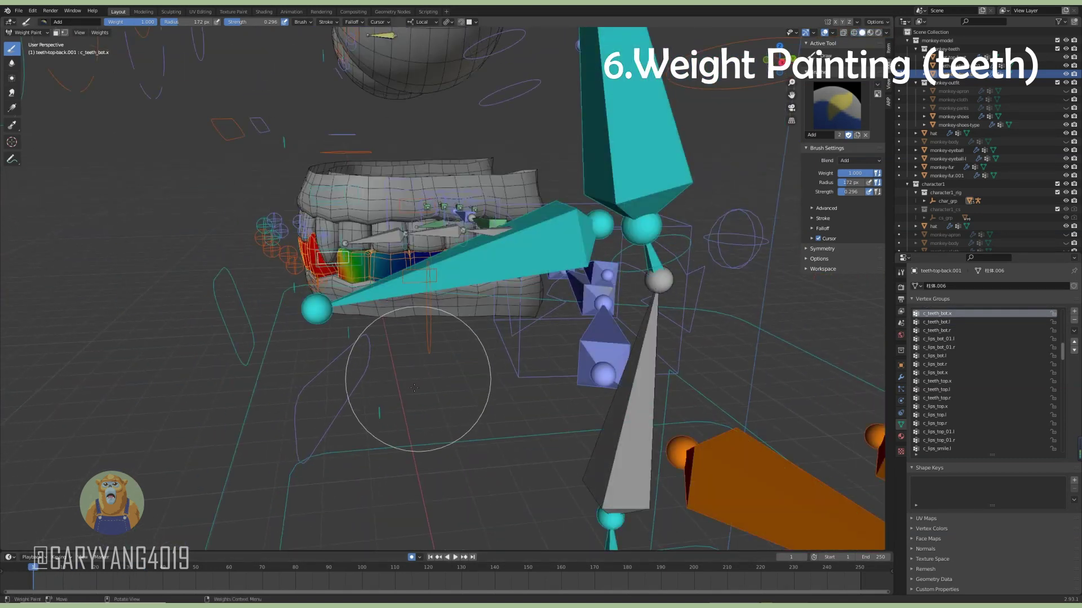
key("space")
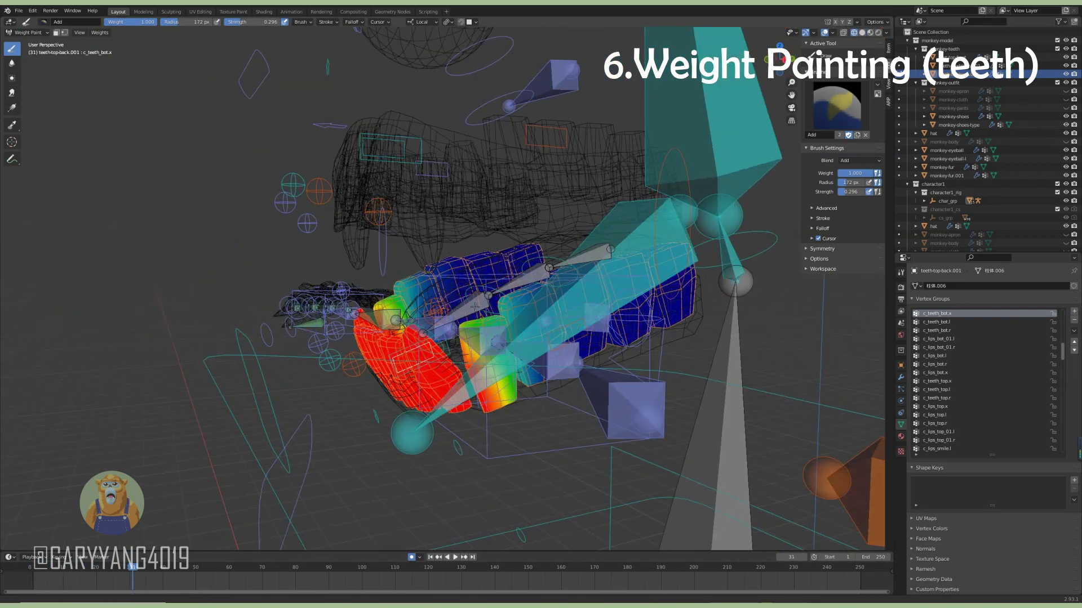
middle_click_drag(524, 401, 483, 396)
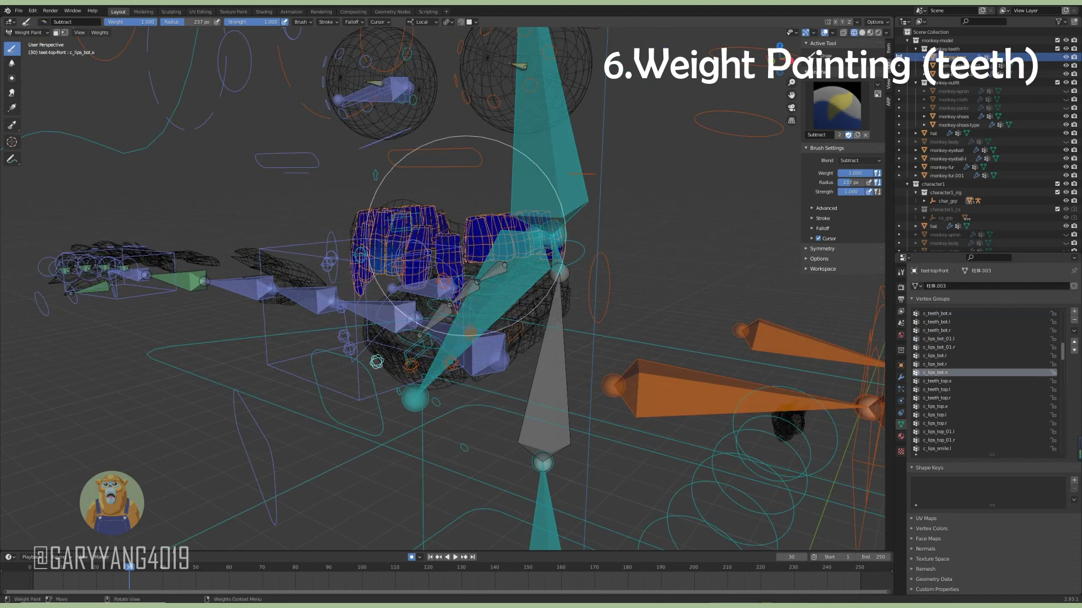
Show the c_lips_smile.r weights and orbit around the upper front teeth to inspect them.
middle_click_drag(436, 302, 353, 335)
left_click(351, 298, "ctrl")
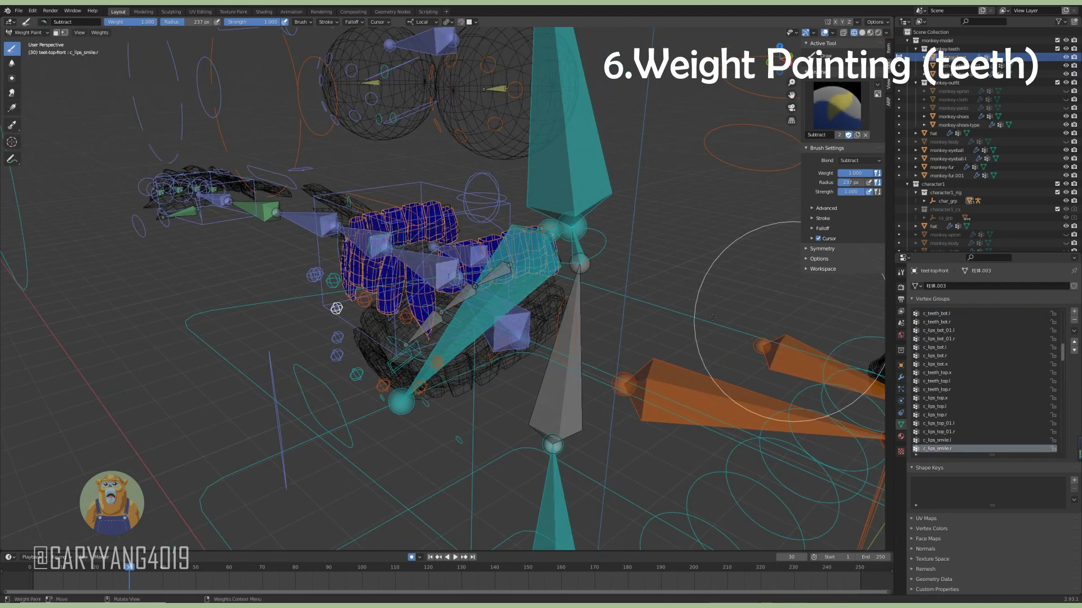
middle_click_drag(351, 298, 537, 176)
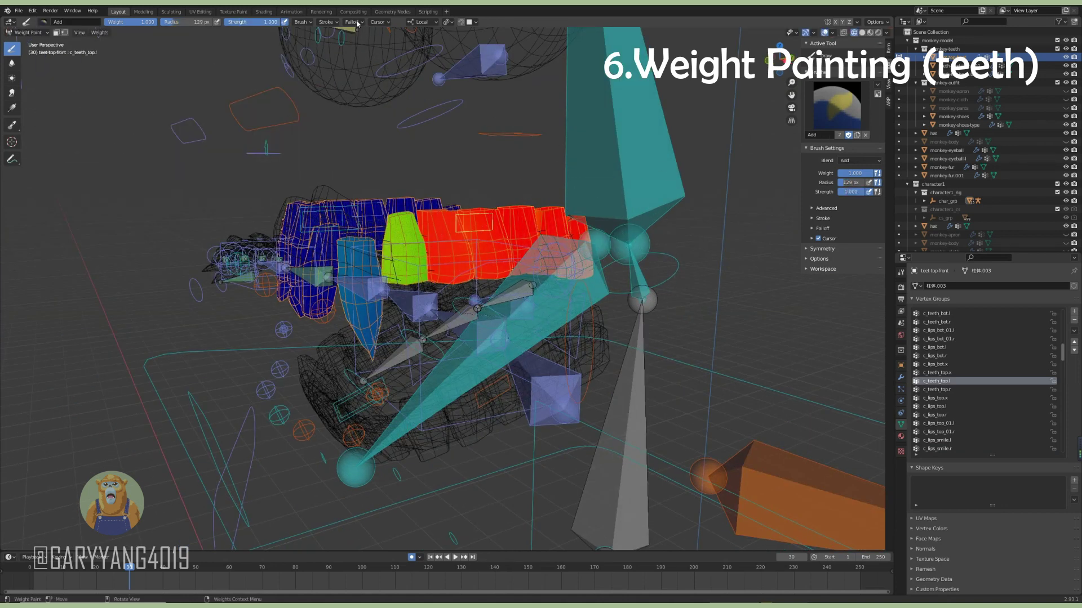
middle_click_drag(394, 169, 523, 236)
middle_click_drag(496, 341, 476, 293)
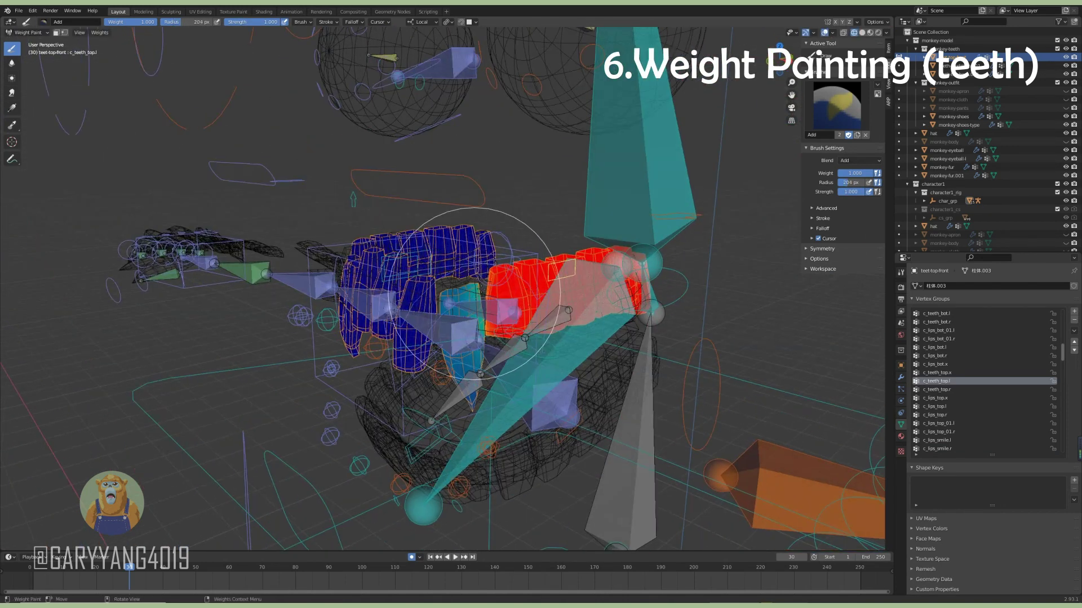
middle_click_drag(397, 268, 492, 251)
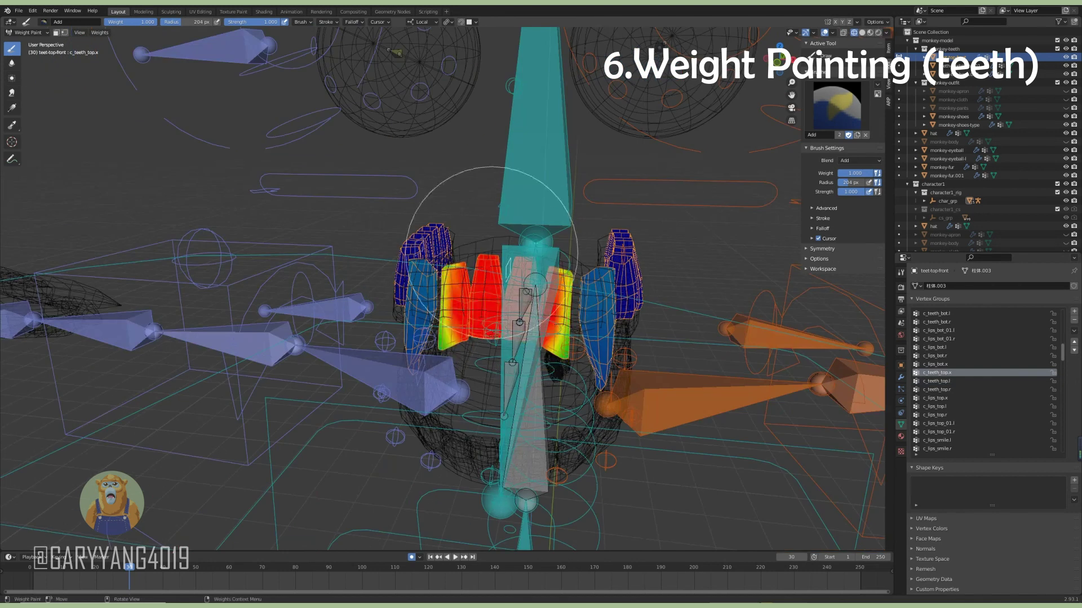
middle_click_drag(559, 259, 496, 248)
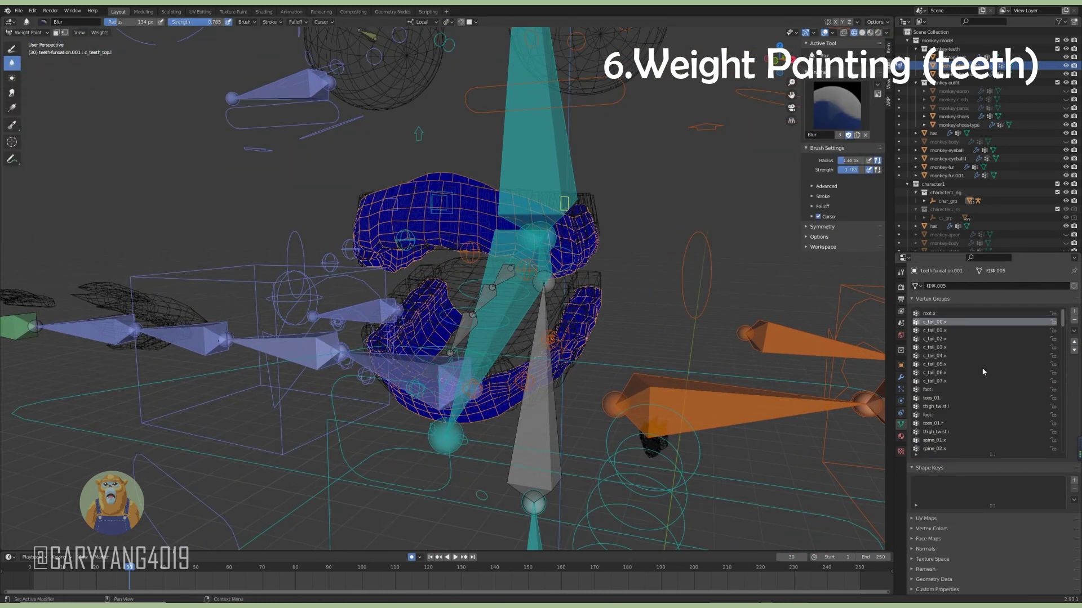
Zoom out and compare the c_teeth_bot.l and c_teeth_bot.x weights across the gums.
scroll(1000, 358, "down", 7, "ctrl")
scroll(999, 353, "down", 7, "ctrl")
scroll(1003, 352, "down", 6, "ctrl")
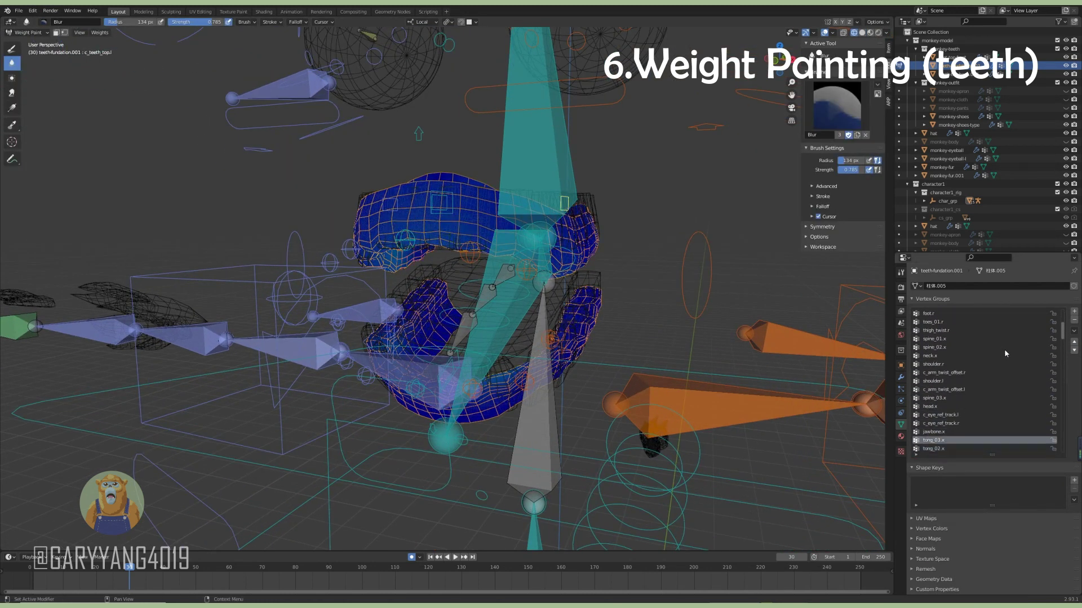
middle_click_drag(458, 388, 477, 293)
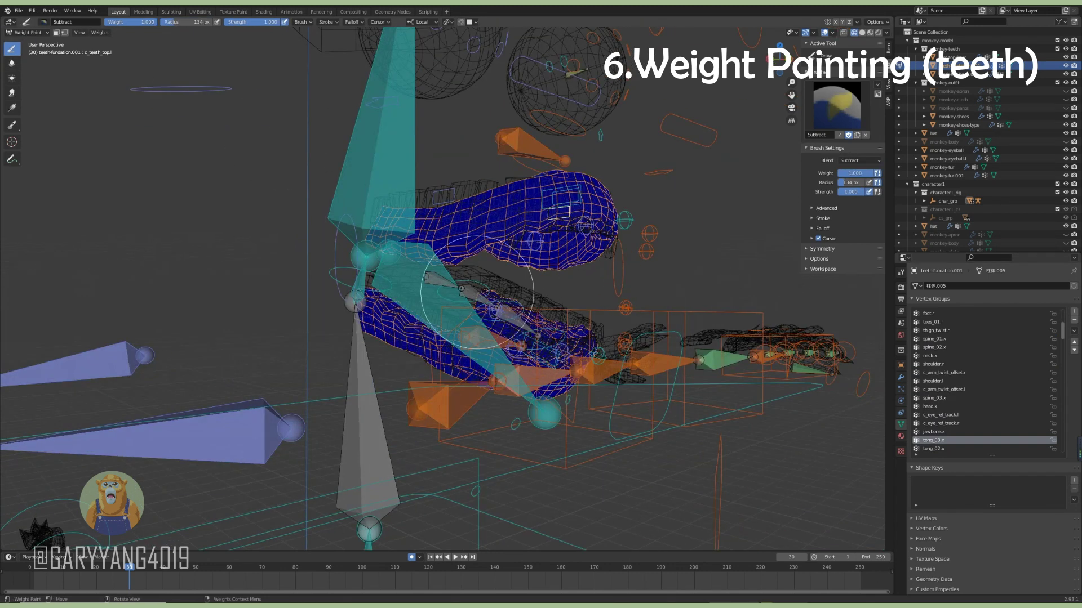
middle_click_drag(642, 251, 682, 237)
scroll(978, 414, "down", 1, "ctrl")
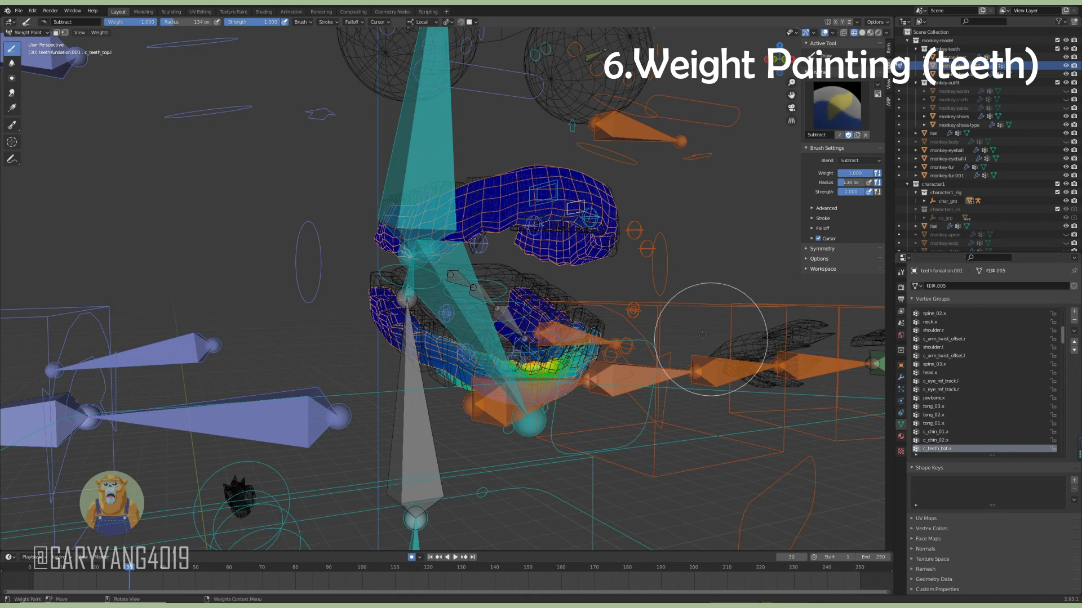
mouse_move(703, 336)
middle_mouse_down()
mouse_move(495, 385)
mouse_move(498, 304)
mouse_move(620, 292)
middle_mouse_up()
left_click(725, 285, "ctrl")
mouse_move(725, 285)
middle_mouse_down()
mouse_move(522, 270)
mouse_move(619, 353)
mouse_move(479, 316)
middle_mouse_up()
left_click(619, 353, "ctrl")
left_click(983, 449)
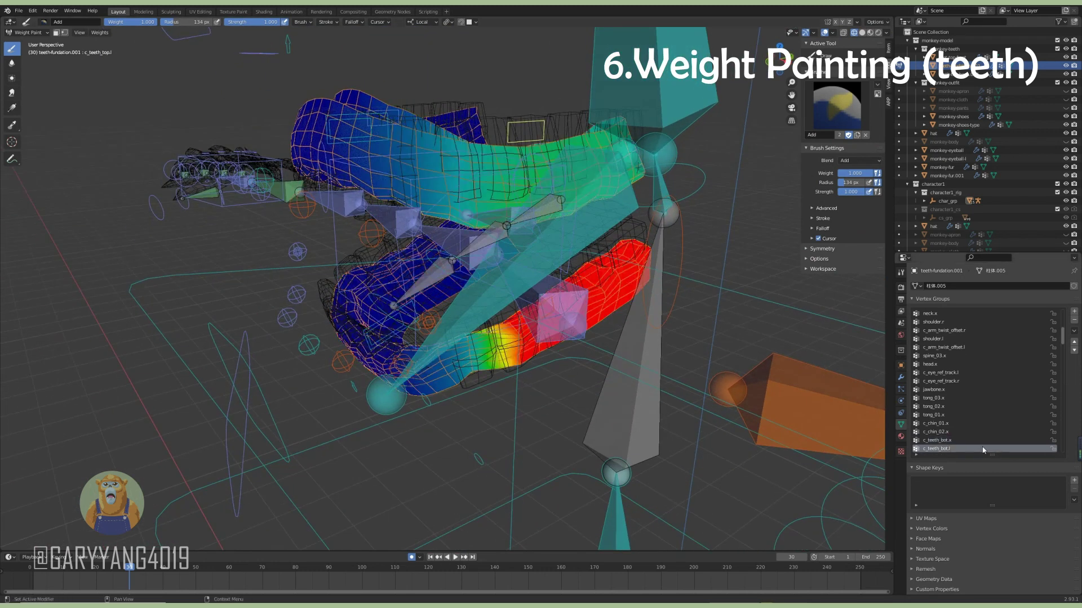
left_click(493, 319, "ctrl")
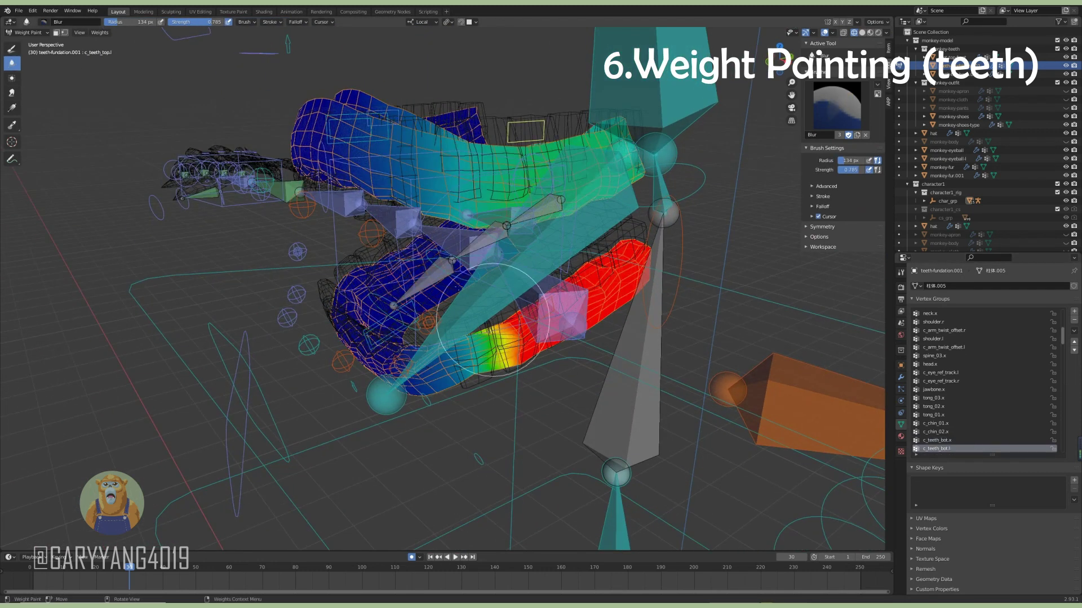
left_click(951, 441)
Check c_teeth_bot.l, c_teeth_bot.x and c_teeth_bot.r weights from lower gum angles.
middle_click_drag(462, 315, 410, 306)
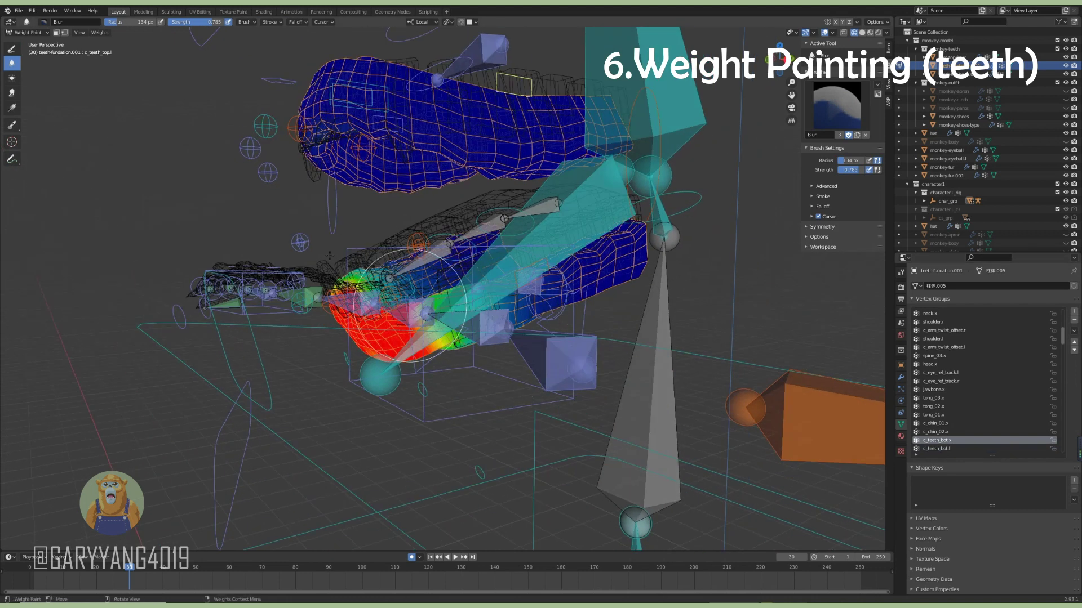
middle_click_drag(445, 338, 468, 335)
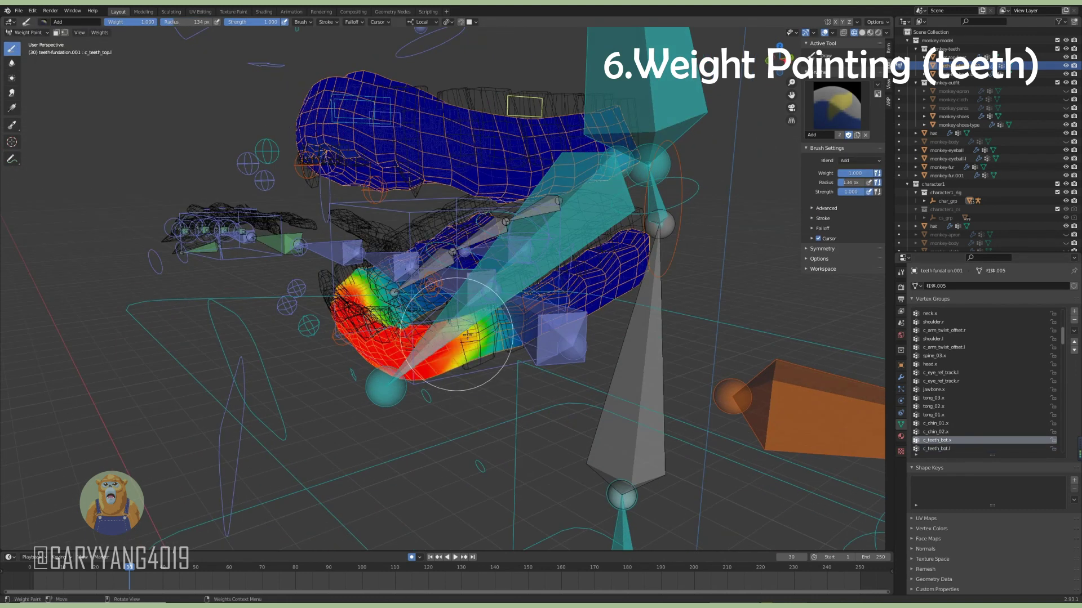
left_click(952, 449)
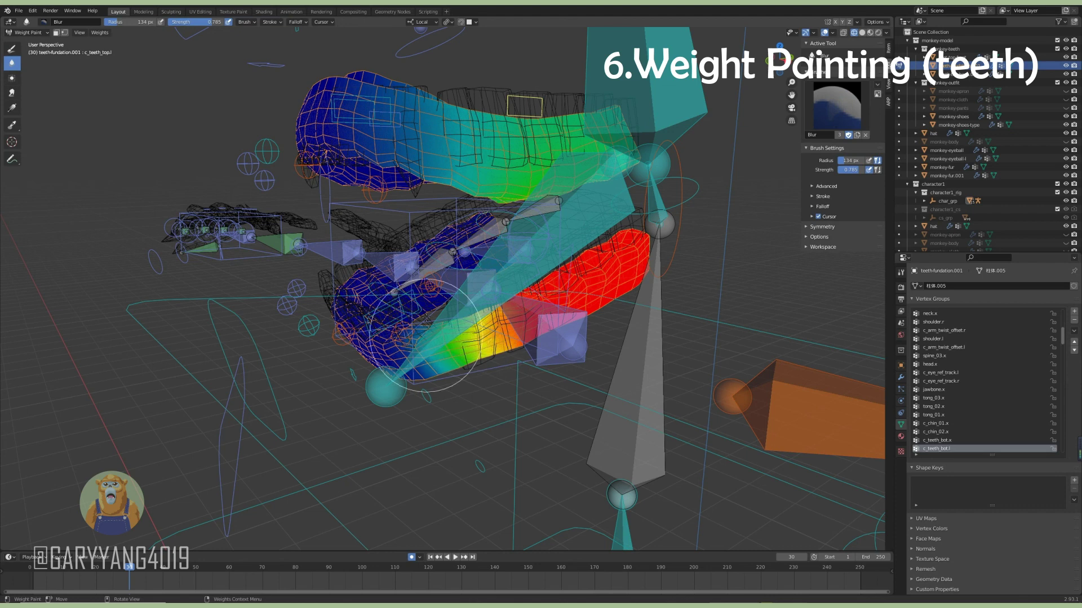
left_click(482, 343, "ctrl")
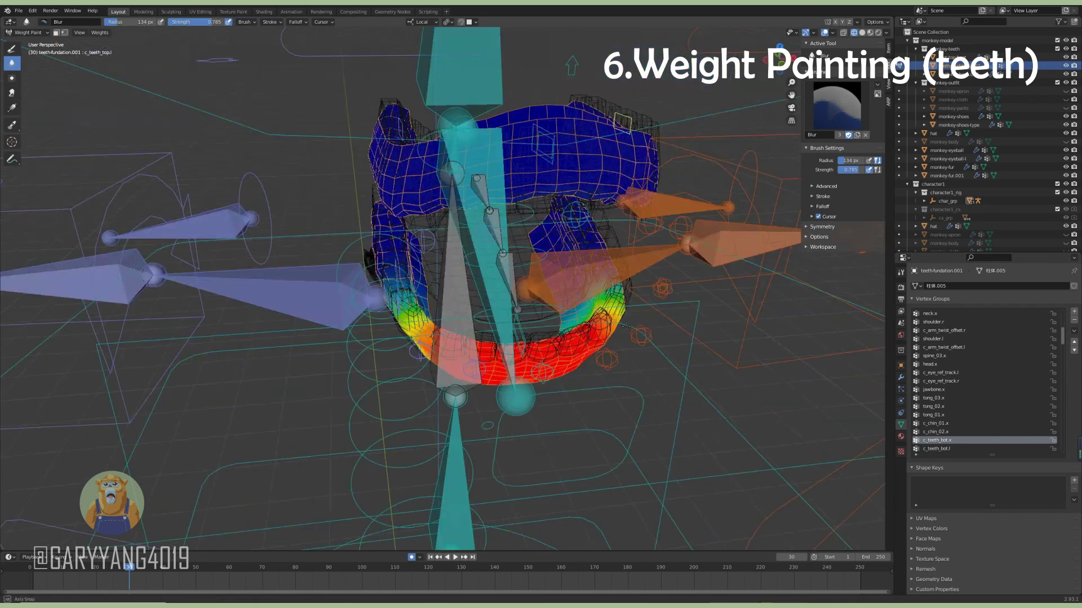
mouse_move(538, 345)
middle_mouse_down()
mouse_move(363, 311)
mouse_move(563, 315)
mouse_move(450, 282)
middle_mouse_up()
left_click(363, 312, "ctrl")
scroll(975, 377, "down", 1)
left_click(952, 431)
left_click(935, 423)
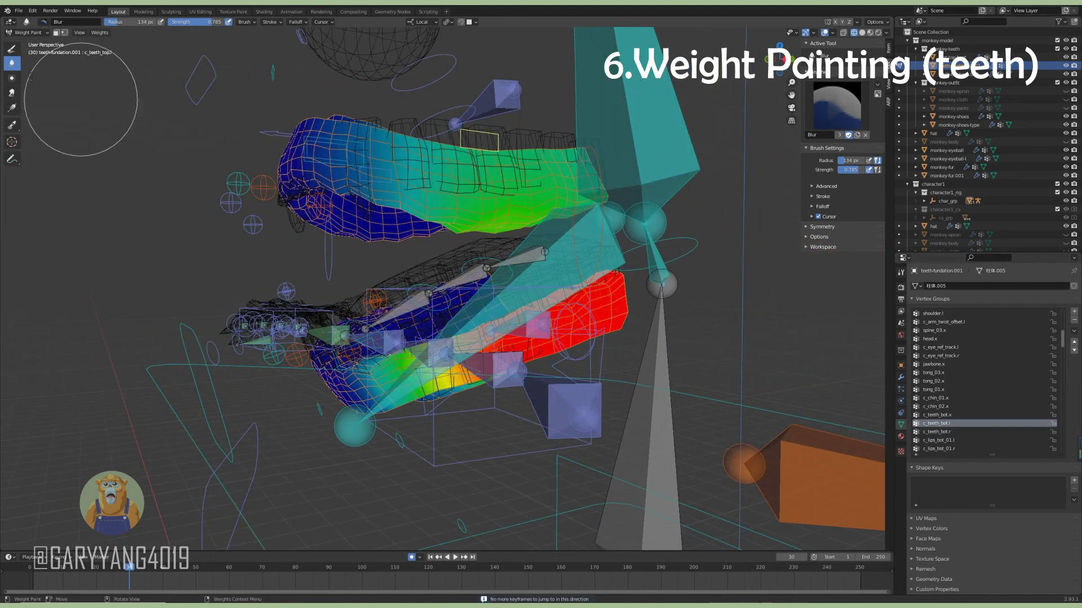
Erase the stray c_teeth_bot.l weights from the upper teeth with a Subtract brush.
left_click(11, 48)
left_click(43, 22)
left_click(253, 45)
left_click_drag(546, 179, 593, 186)
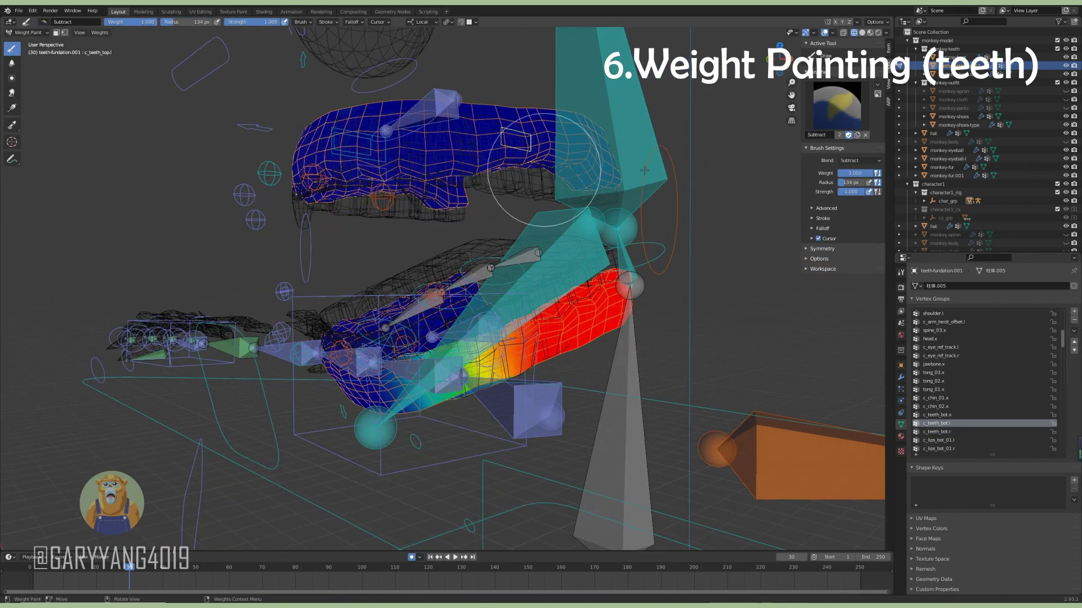
middle_click_drag(544, 170, 411, 111)
left_click(938, 440)
middle_click_drag(428, 265, 290, 208)
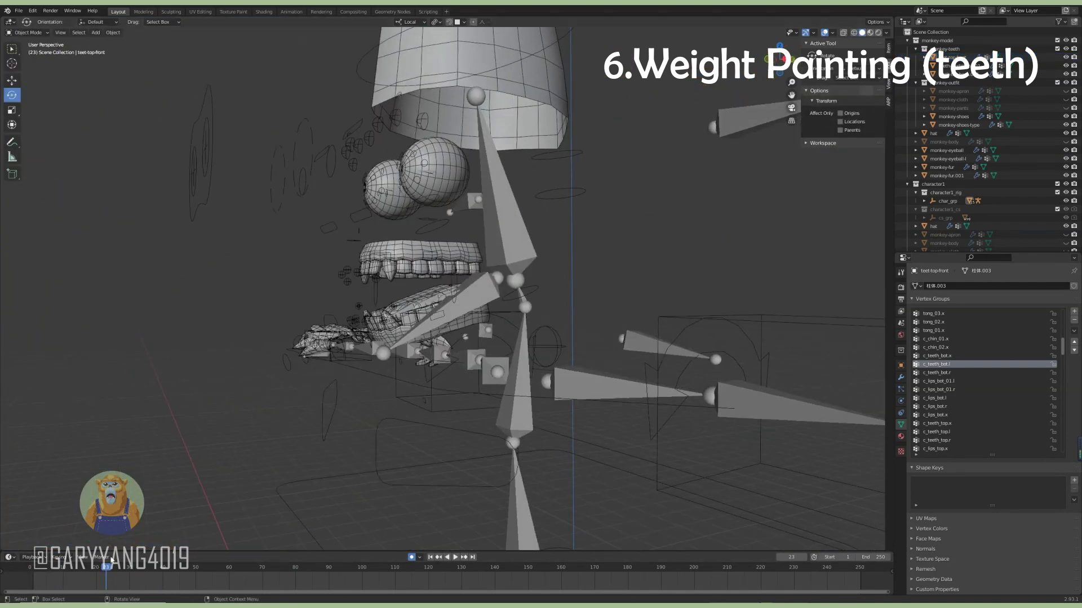
Select the rig in Pose Mode and move the tongue bones at frame 60.
mouse_move(395, 281)
middle_mouse_down()
mouse_move(451, 287)
mouse_move(528, 329)
middle_mouse_up()
scroll(450, 288, "down", 3)
scroll(449, 288, "up", 6)
left_click(529, 329)
key("ctrl+Tab")
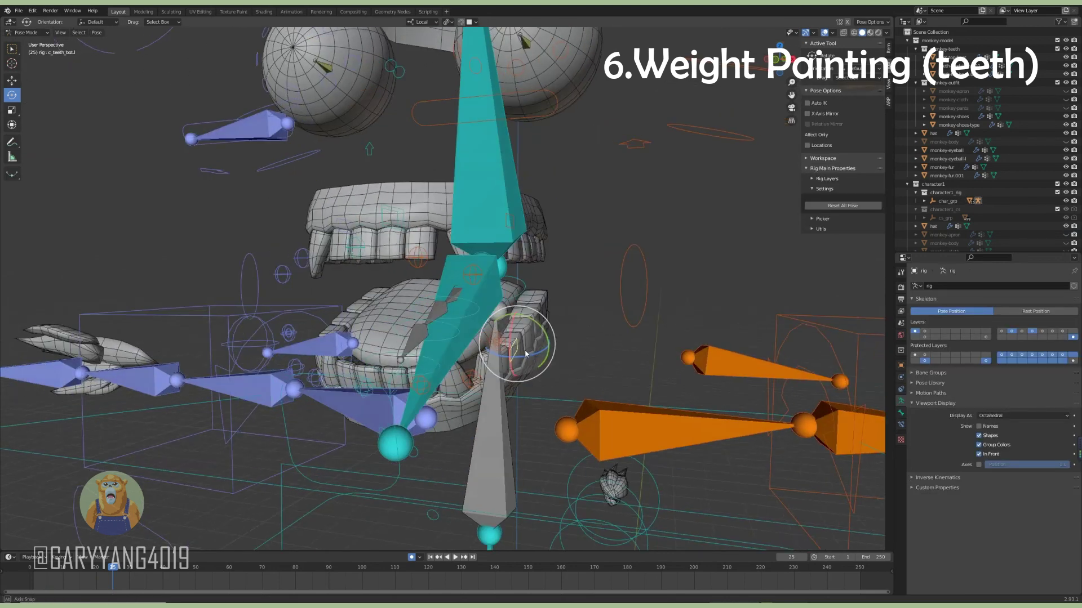
key("g")
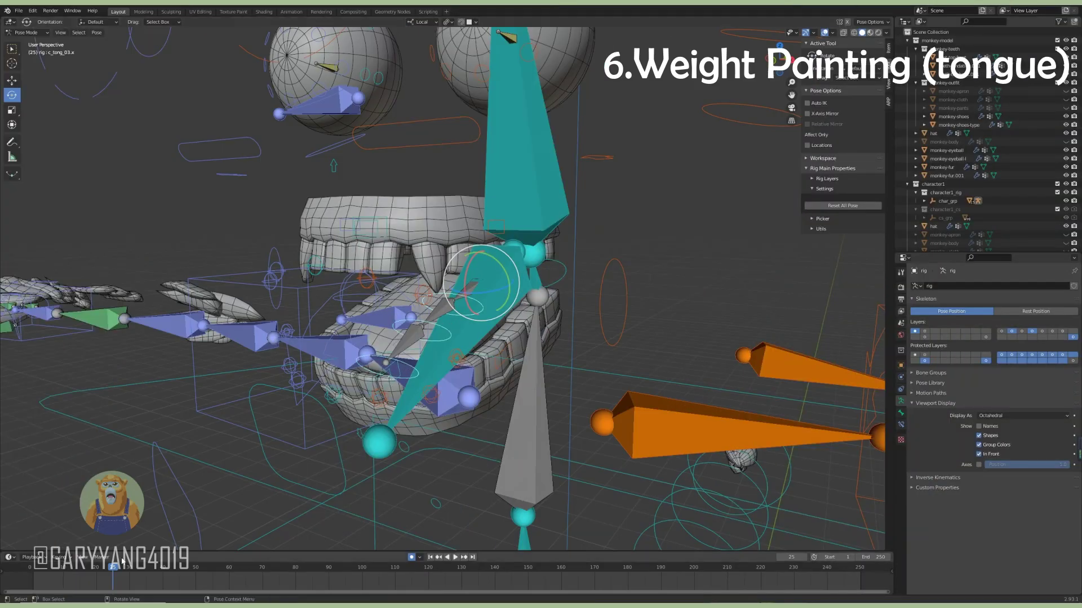
right_click(410, 374)
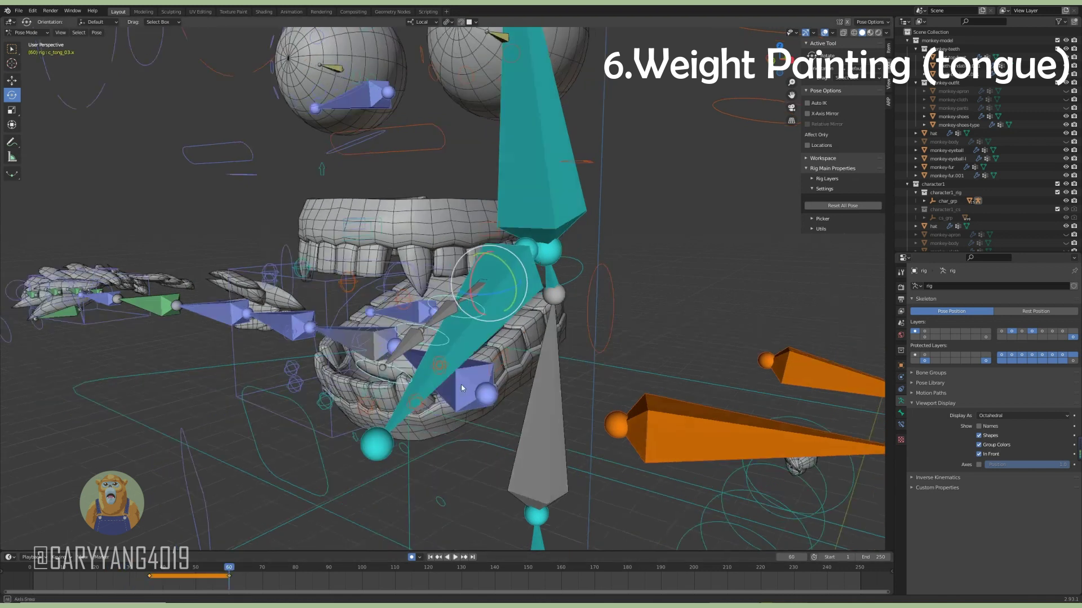
Select the c_tong_01.x tongue bone, then select the tongue mesh.
middle_click_drag(461, 387, 586, 307)
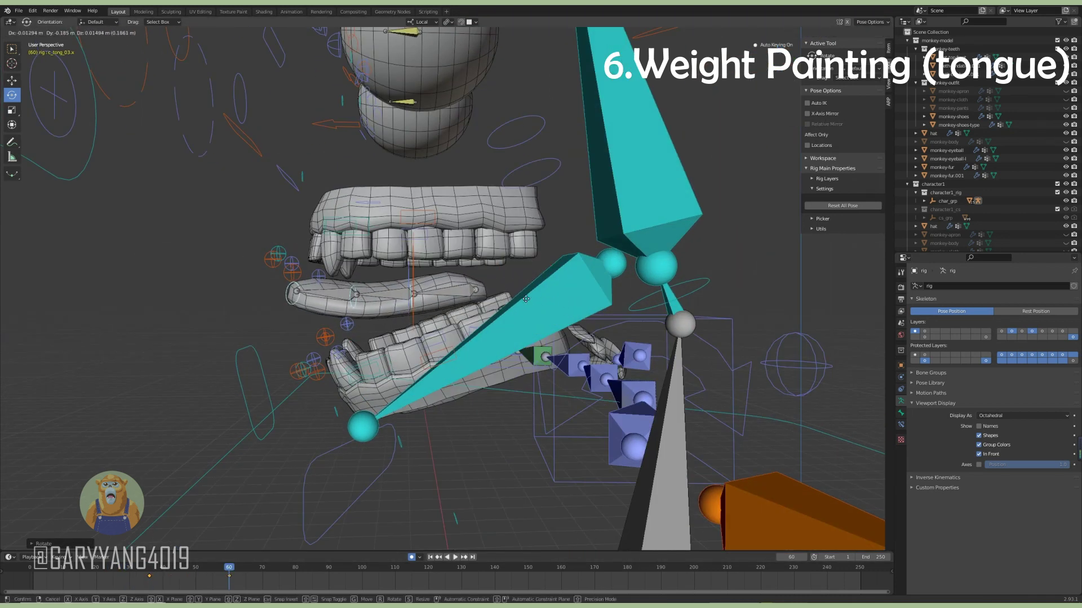
left_click(414, 306)
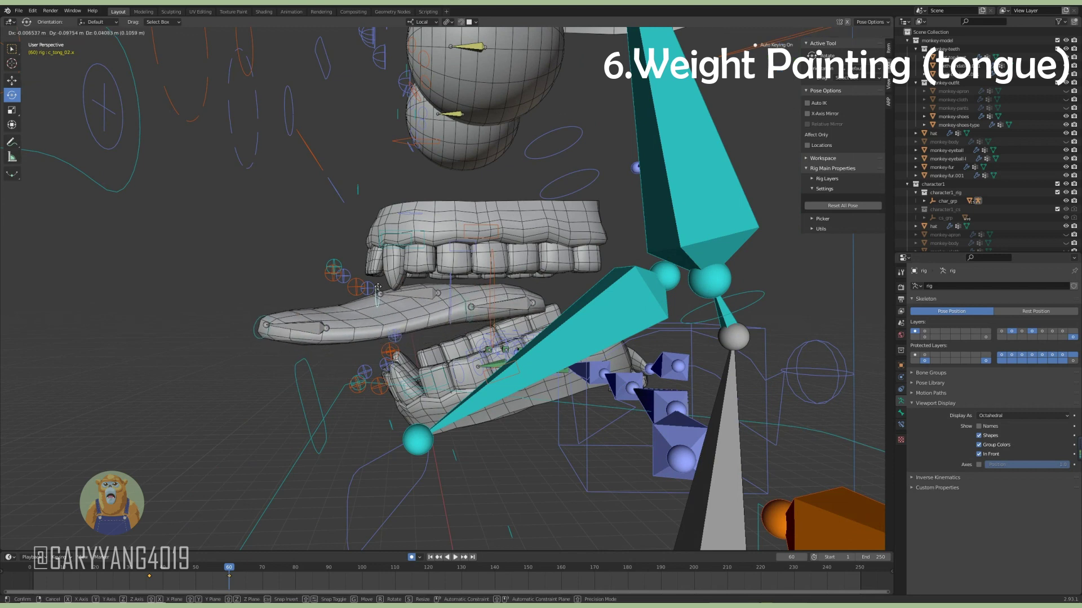
mouse_move(417, 307)
middle_mouse_down()
mouse_move(511, 325)
mouse_move(372, 319)
middle_mouse_up()
left_click(373, 318)
Hide the other meshes and inspect the tongue's tong_02.x, tong_01.x and tip weights in Weight Paint.
key("shift+h")
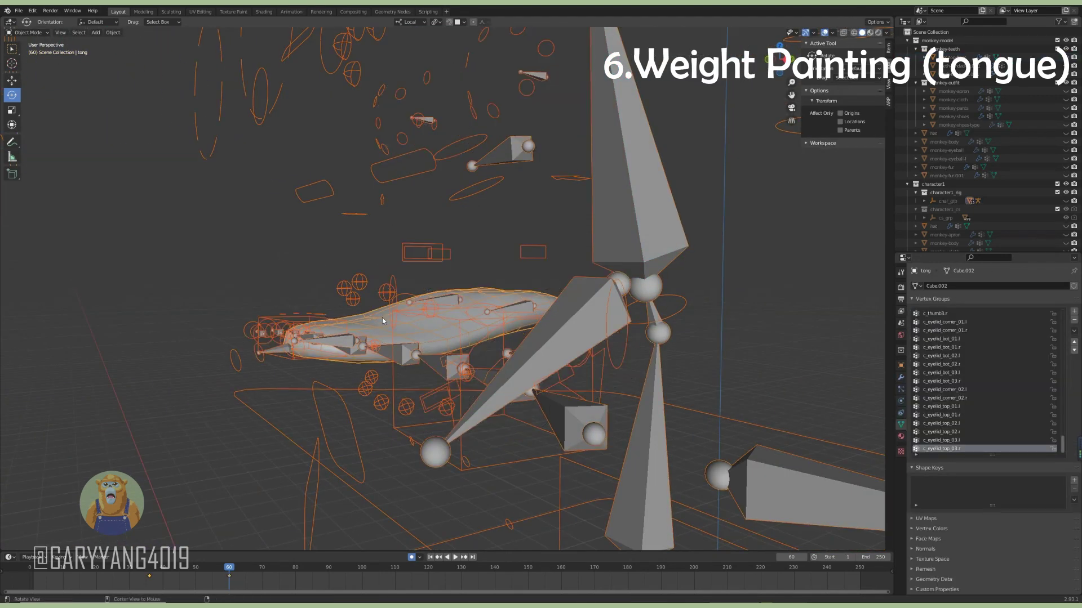
key("ctrl+Tab")
mouse_move(382, 316)
middle_mouse_down()
mouse_move(310, 337)
mouse_move(338, 164)
middle_mouse_up()
left_click(310, 337, "ctrl")
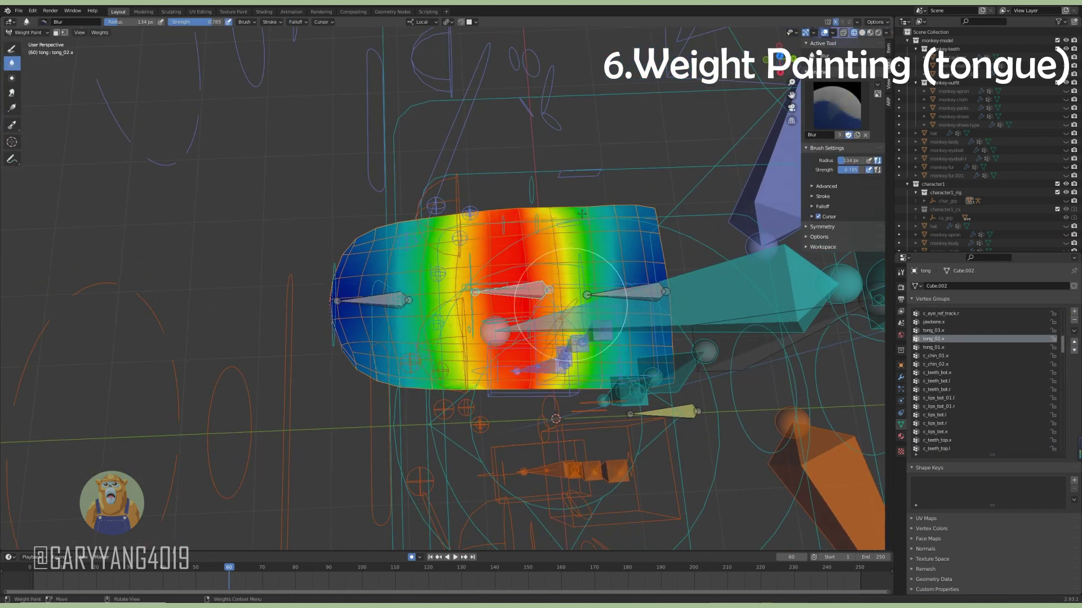
left_click(644, 290, "ctrl")
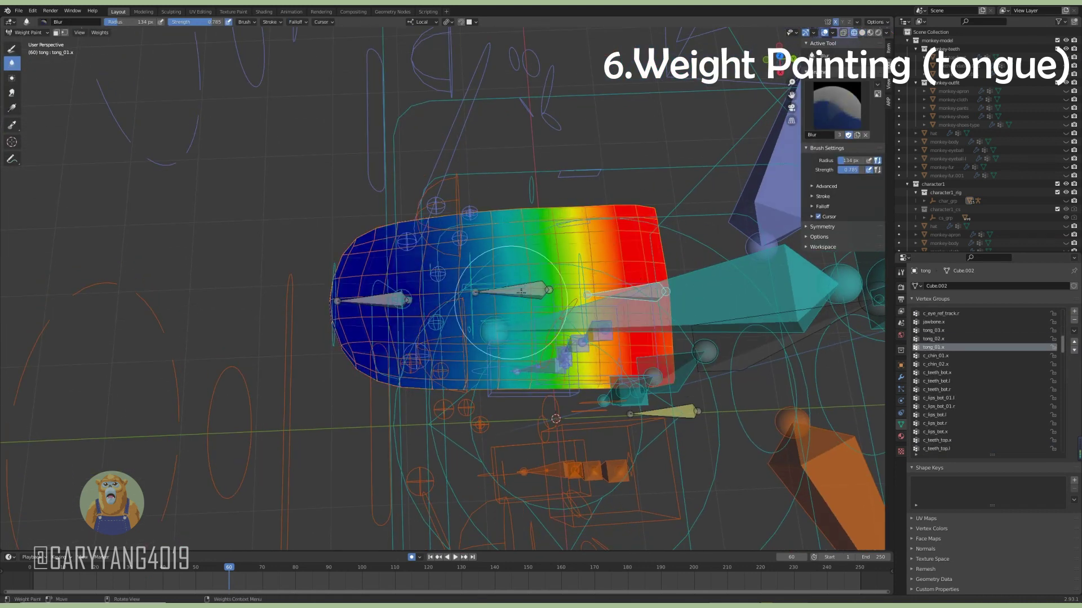
middle_click_drag(511, 303, 476, 383)
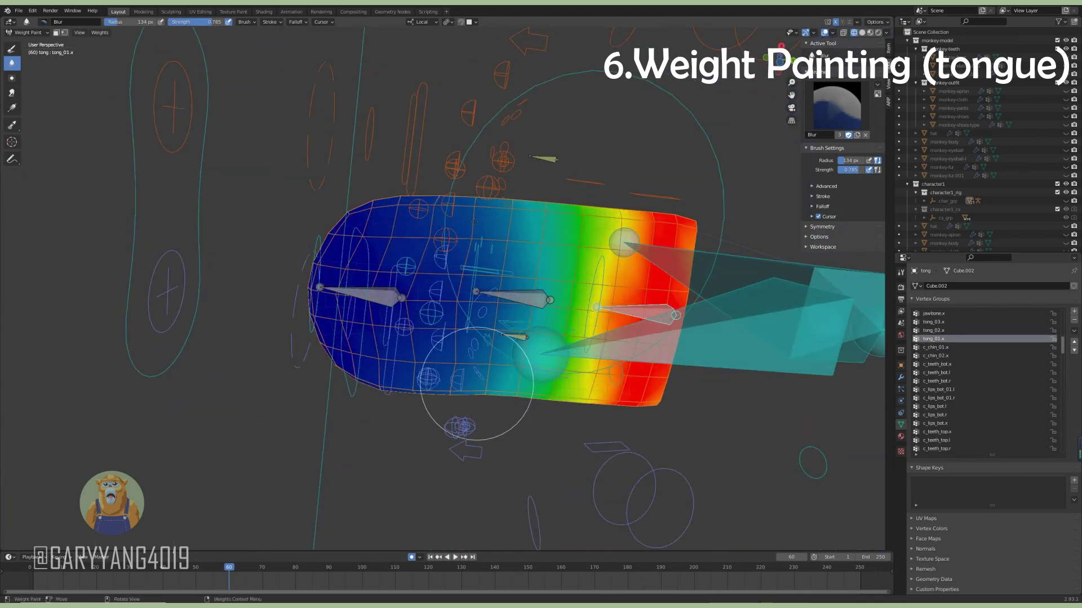
left_click(366, 290, "ctrl")
middle_click_drag(366, 291, 507, 304)
left_click(509, 290, "ctrl")
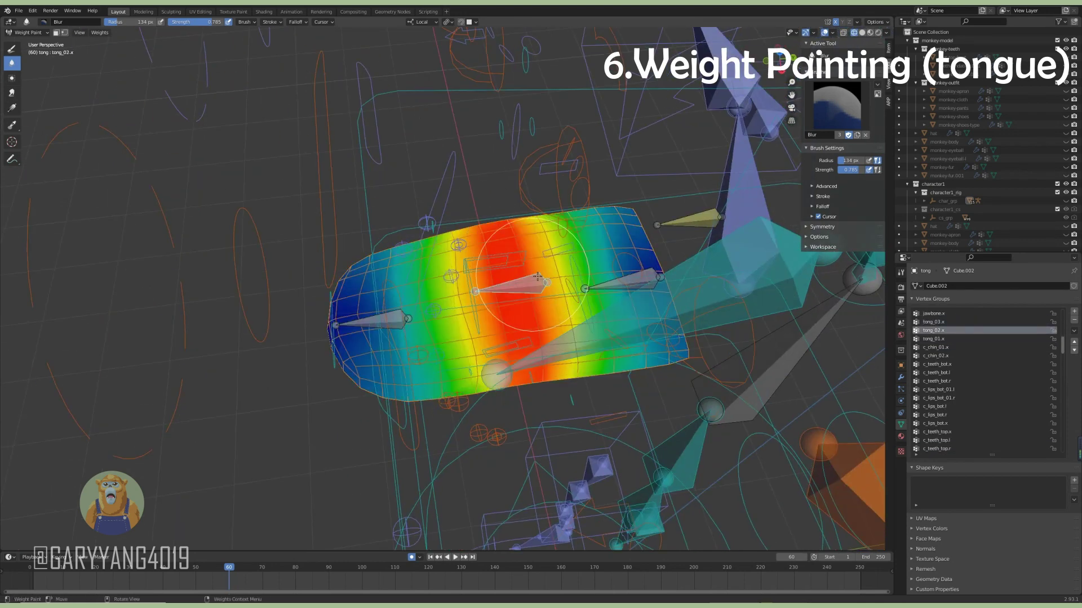
middle_click_drag(590, 262, 563, 236)
Subtract and smooth the tong_02.x weights, comparing them with the neighbouring tongue group.
left_click(44, 22)
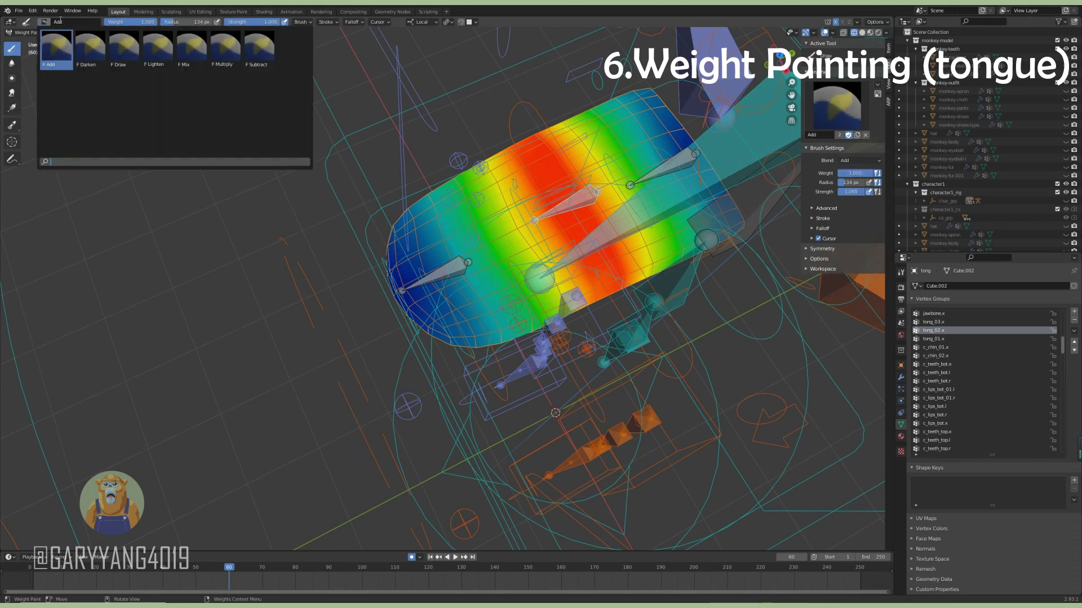
left_click(158, 93)
middle_click_drag(456, 324, 349, 264)
left_click(581, 282, "ctrl")
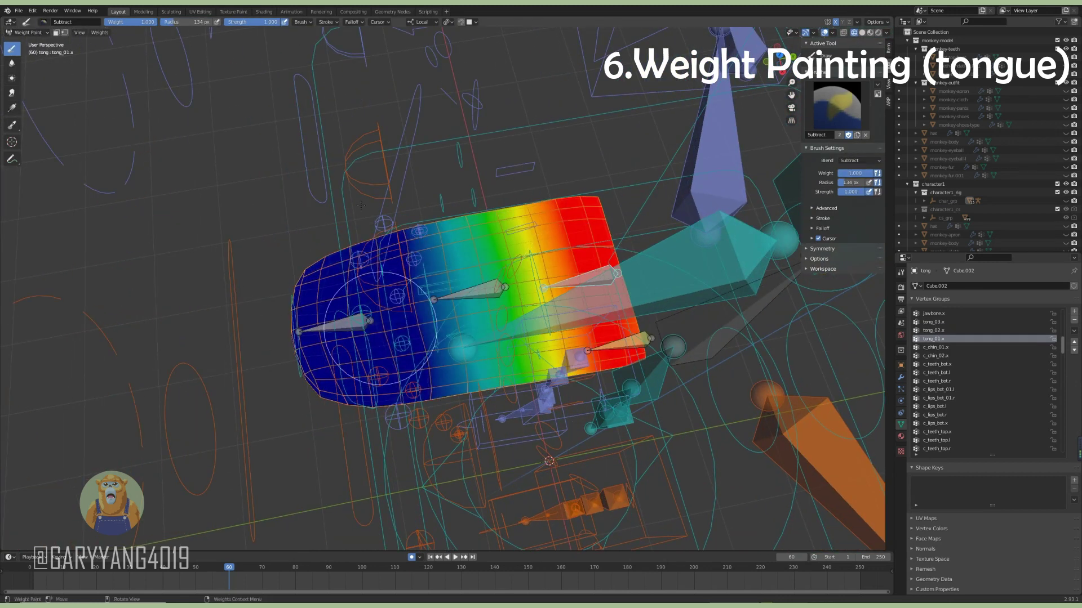
left_click(468, 292, "ctrl")
middle_click_drag(397, 368, 369, 387)
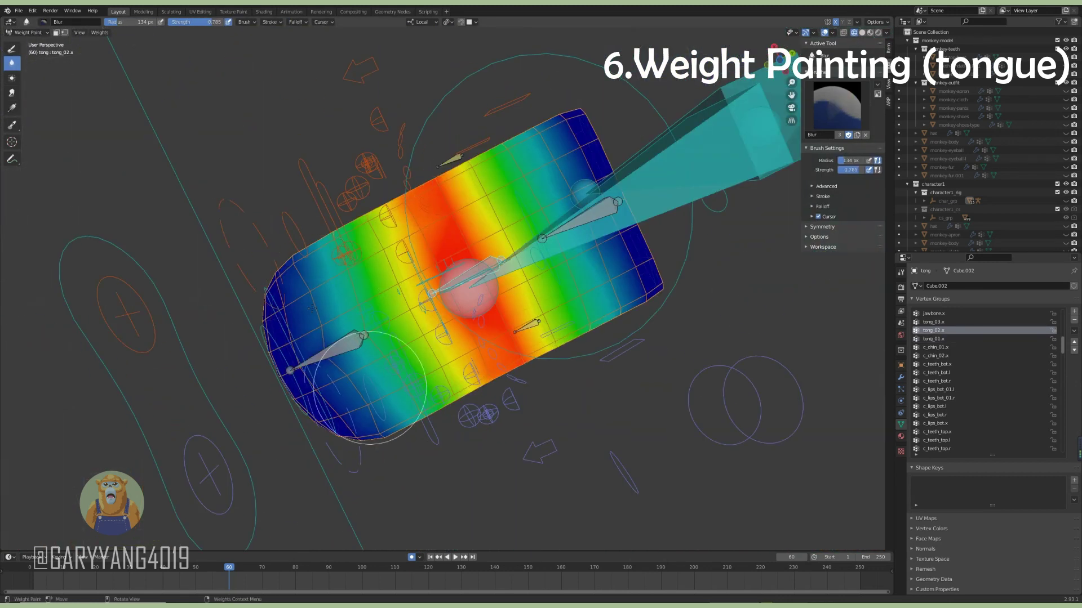
mouse_move(544, 250)
middle_mouse_down()
mouse_move(338, 349)
mouse_move(349, 338)
mouse_move(360, 349)
mouse_move(408, 299)
mouse_move(502, 293)
middle_mouse_up()
Rotate the c_tong_03.x and c_tong_02.x bones in Pose Mode to test tongue bending.
key("ctrl+Tab")
left_click(361, 350)
key("r")
key("Escape")
left_click(461, 293)
key("r")
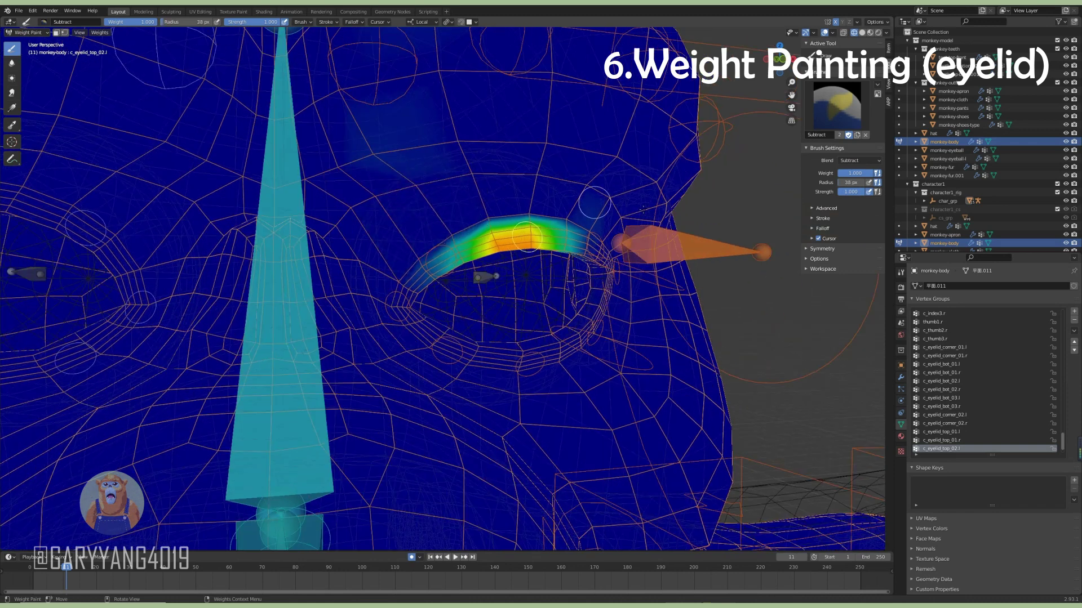
Review the c_eyelid_top_01.l, c_eyelid_corner_01.l and c_eyebrow_01.l weights and set the Draw brush to Add.
left_click(400, 272, "ctrl")
left_click(394, 284, "ctrl")
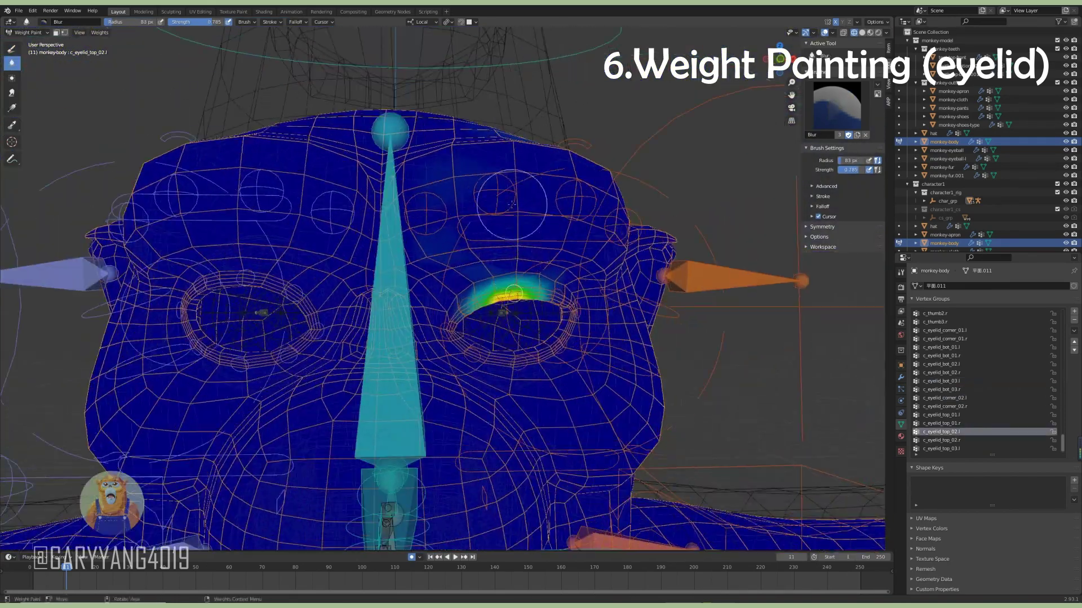
left_click(940, 314)
left_click(45, 22)
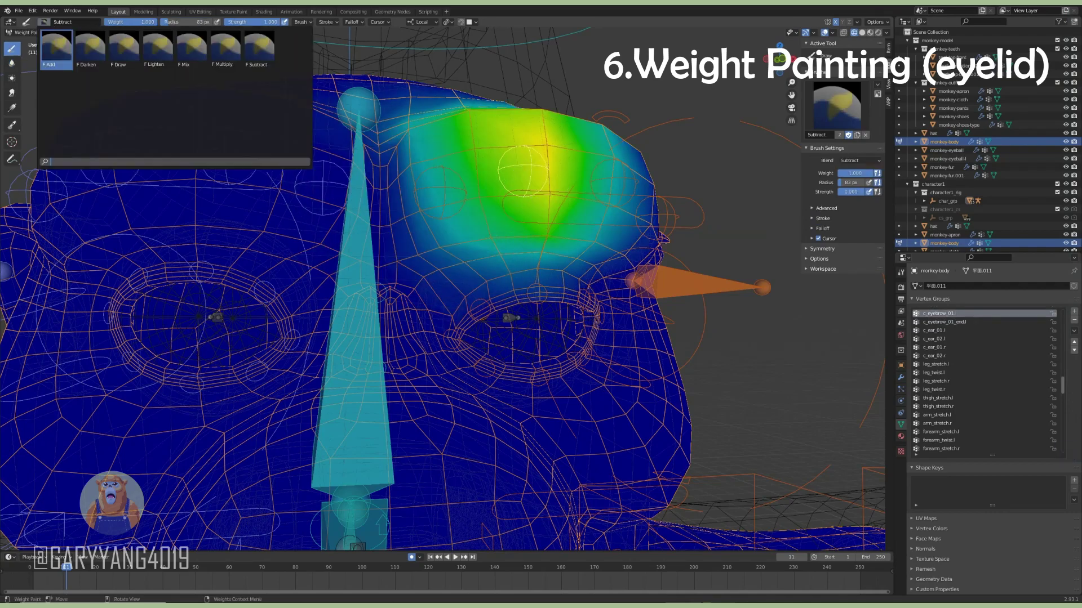
left_click(53, 43)
mouse_move(428, 236)
middle_mouse_down()
mouse_move(490, 260)
mouse_move(571, 210)
middle_mouse_up()
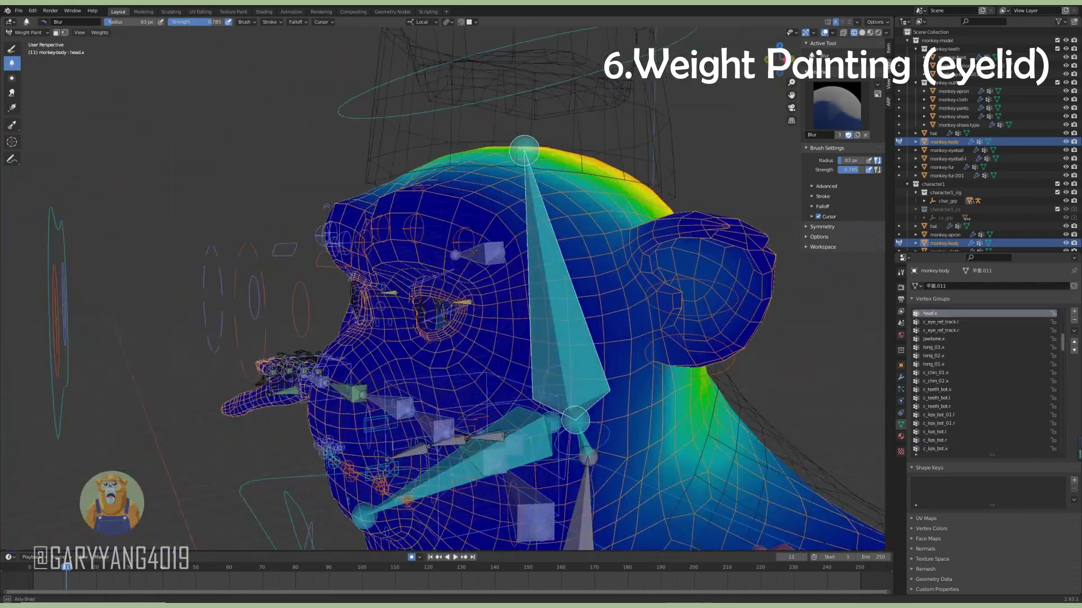
middle_click_drag(505, 231, 428, 236)
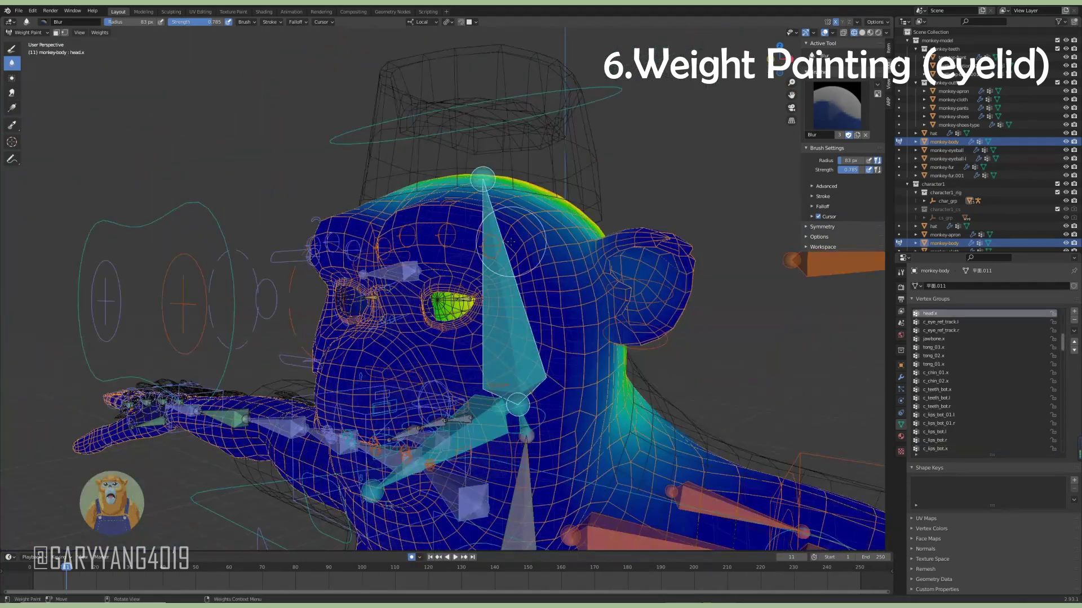
scroll(428, 237, "up", 3)
left_click(12, 48)
At the eyelid-closing frame, blur the eyelid weights around the left eye.
key("Up")
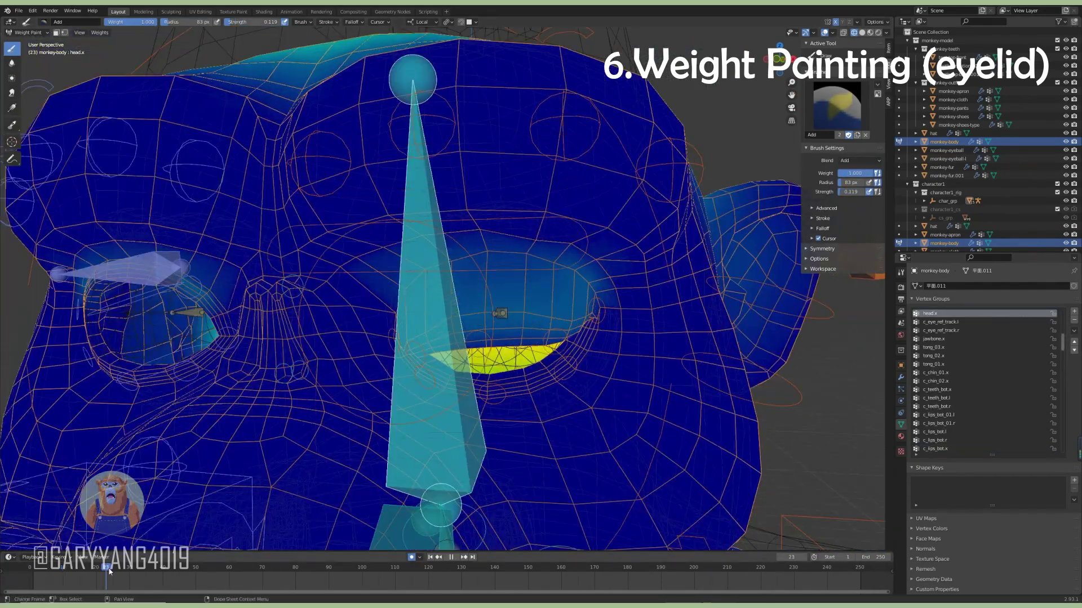
middle_click_drag(536, 252, 447, 334)
left_click(11, 62)
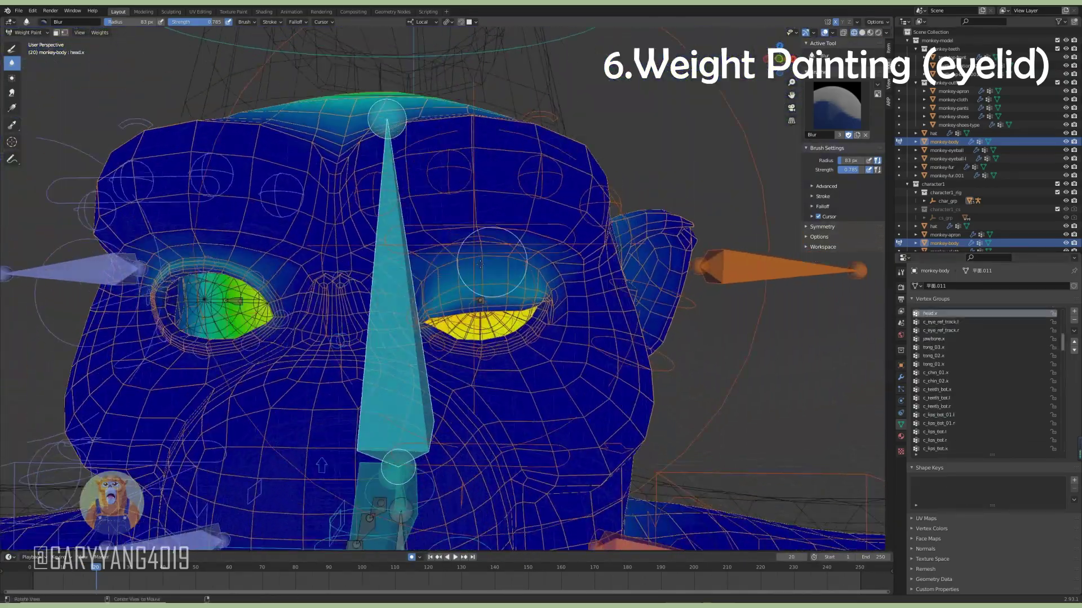
left_click(44, 21)
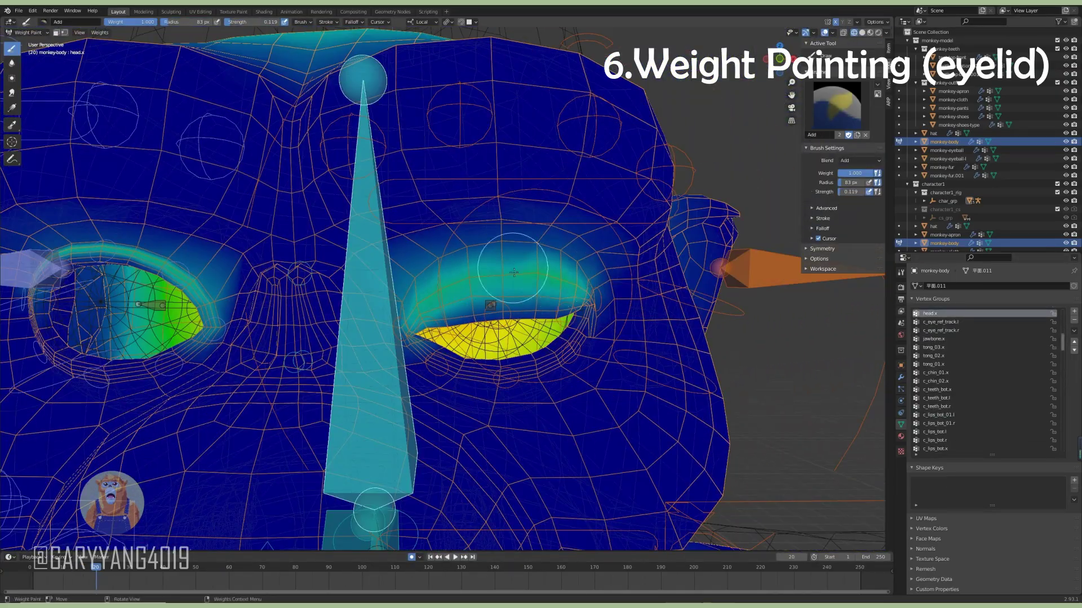
middle_click_drag(491, 296, 531, 227)
key("shift+space")
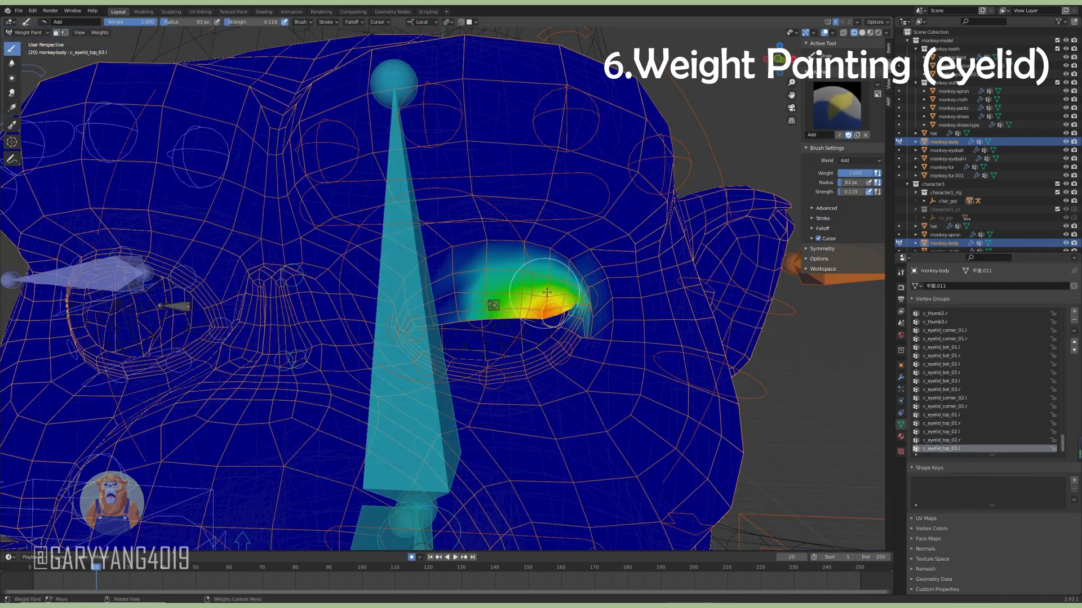
middle_click_drag(493, 305, 524, 226)
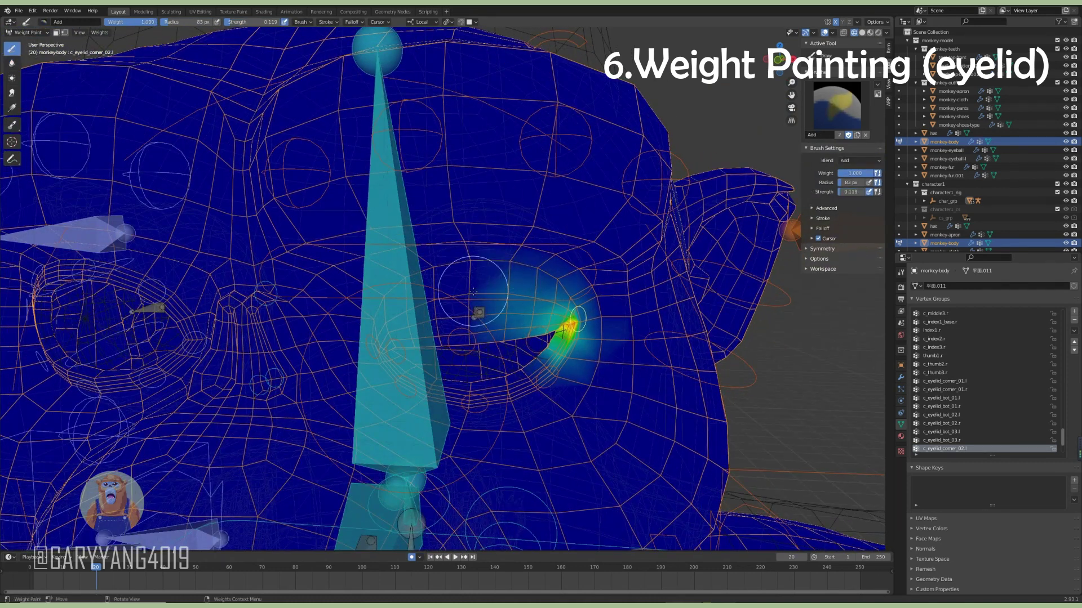
mouse_move(473, 291)
middle_mouse_down()
mouse_move(516, 297)
mouse_move(446, 305)
middle_mouse_up()
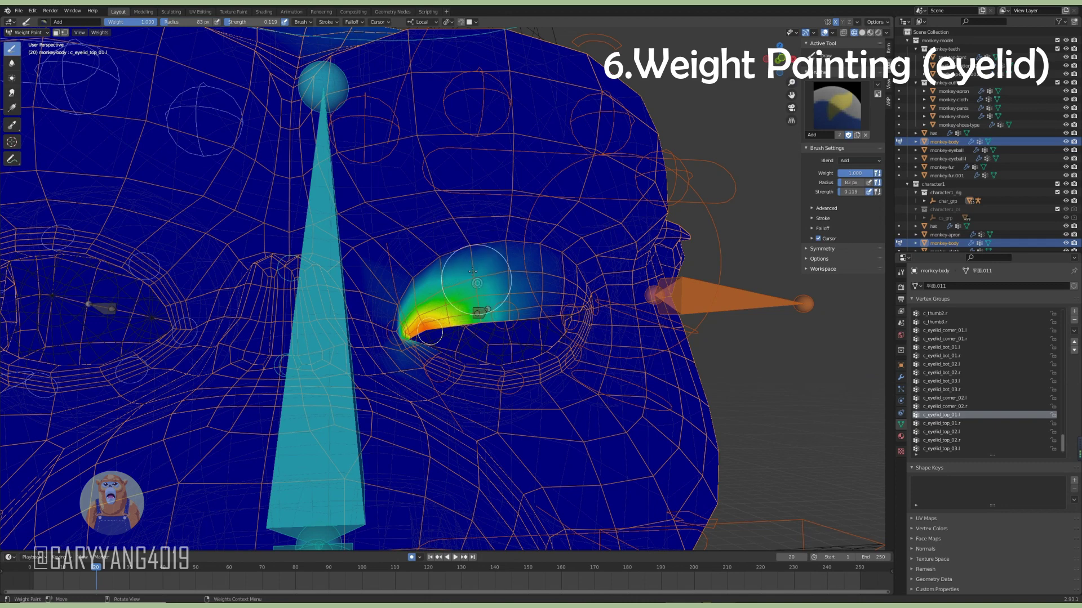
key("shift+space")
mouse_move(517, 324)
middle_mouse_down()
mouse_move(535, 299)
mouse_move(449, 338)
mouse_move(485, 374)
mouse_move(533, 340)
middle_mouse_up()
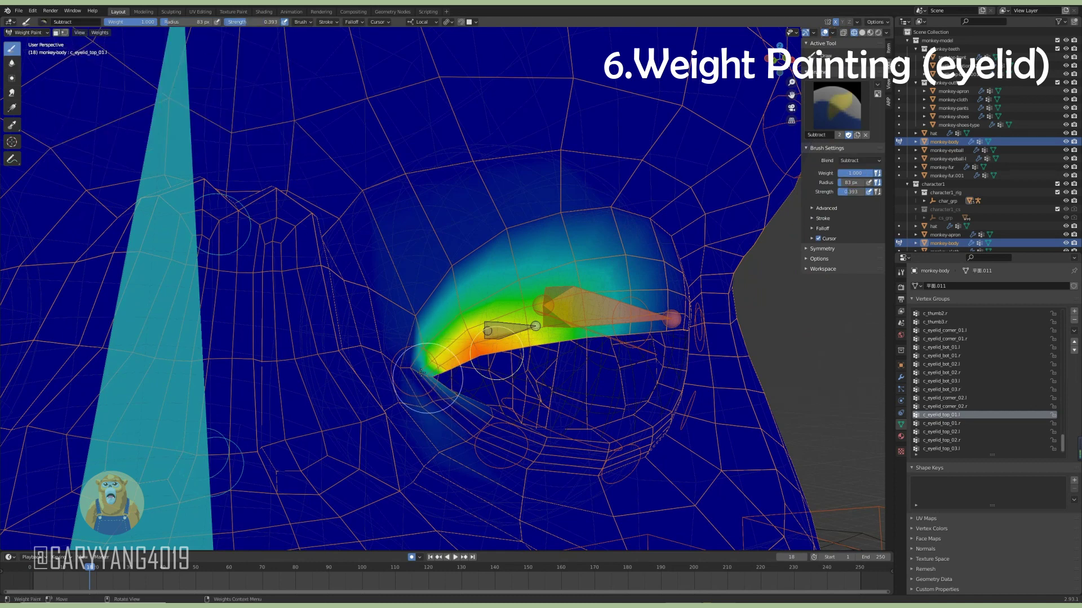
Review the c_eyelid_corner_01.l, top_01.l, corner_02.l and top_03.l weights around the left eye.
mouse_move(421, 372)
middle_mouse_down()
mouse_move(393, 307)
mouse_move(409, 360)
middle_mouse_up()
left_click(409, 361, "ctrl")
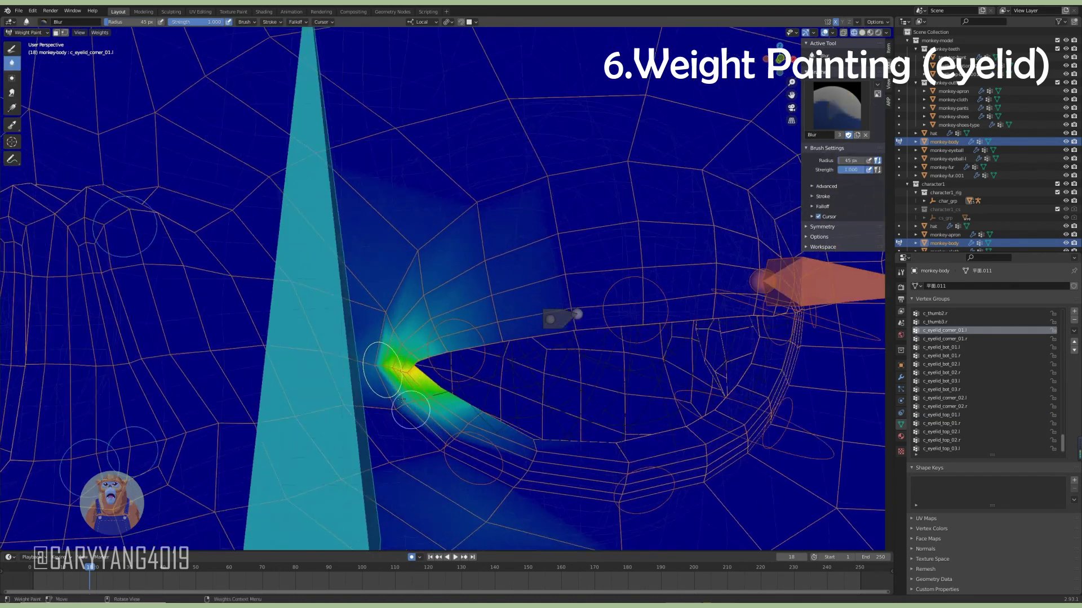
mouse_move(402, 399)
middle_mouse_down()
mouse_move(425, 283)
mouse_move(600, 307)
middle_mouse_up()
left_click(507, 280, "ctrl")
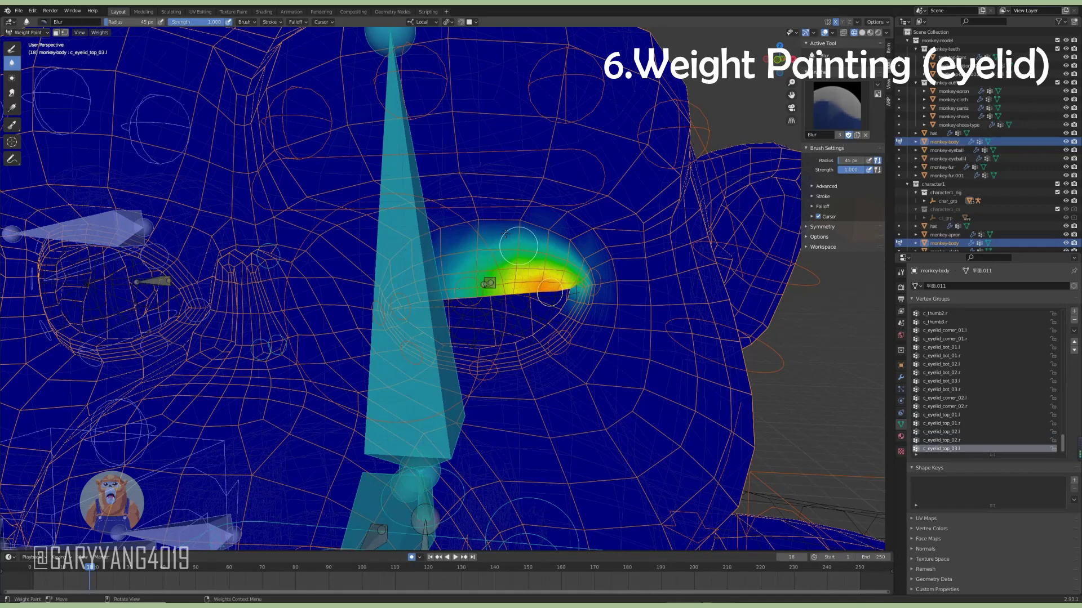
left_click(601, 307, "ctrl")
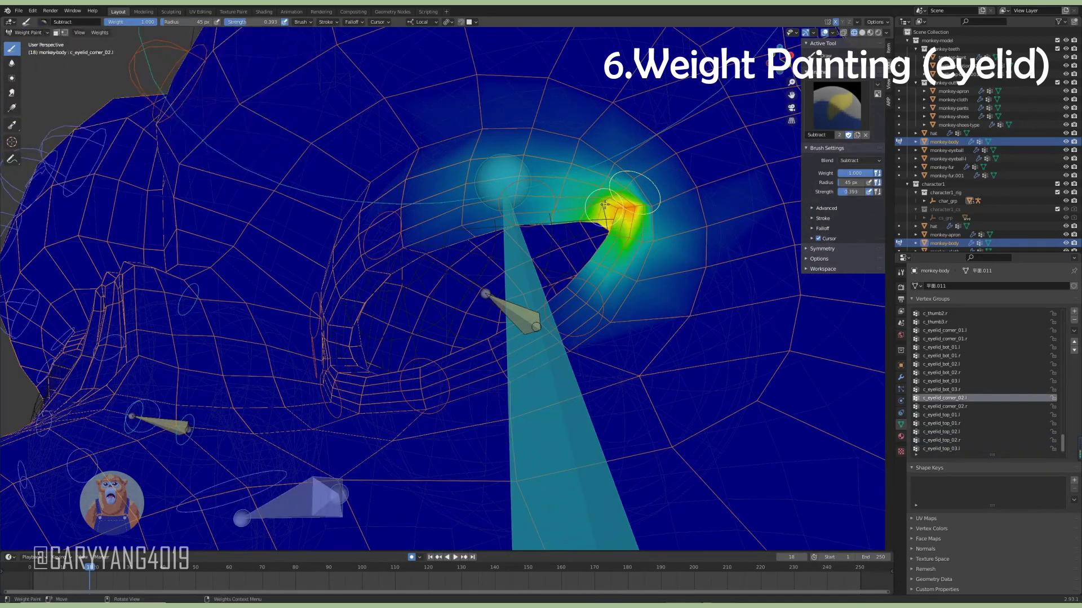
mouse_move(605, 202)
middle_mouse_down()
mouse_move(663, 246)
mouse_move(610, 208)
middle_mouse_up()
left_click(609, 207, "ctrl")
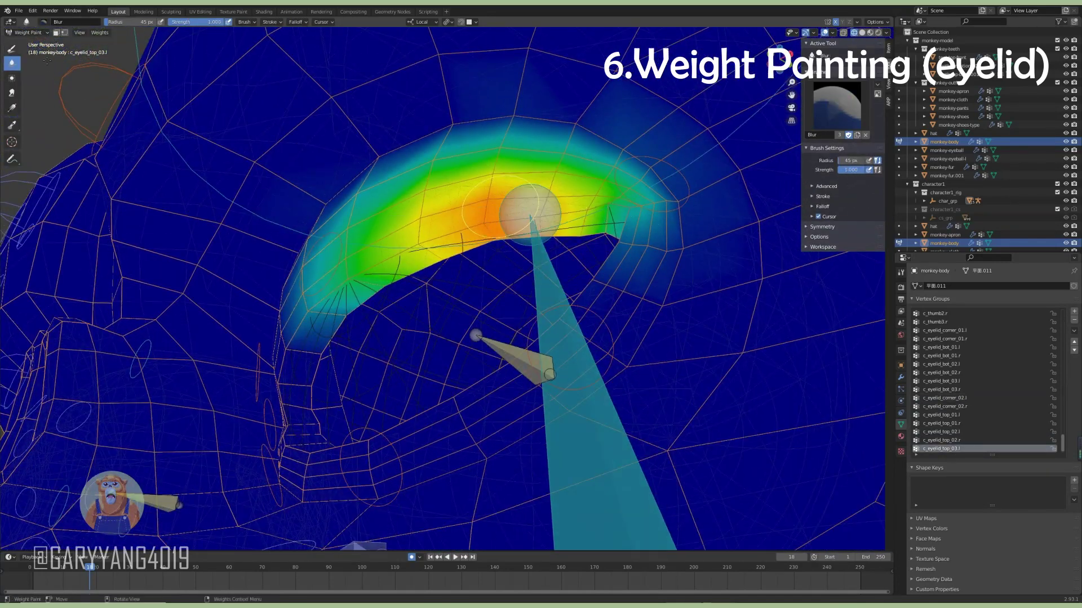
middle_click_drag(486, 210, 616, 236)
Subtract head.x weight from the eyelid at brush strength 0.141, then smooth it.
left_click(616, 237, "ctrl")
key("d")
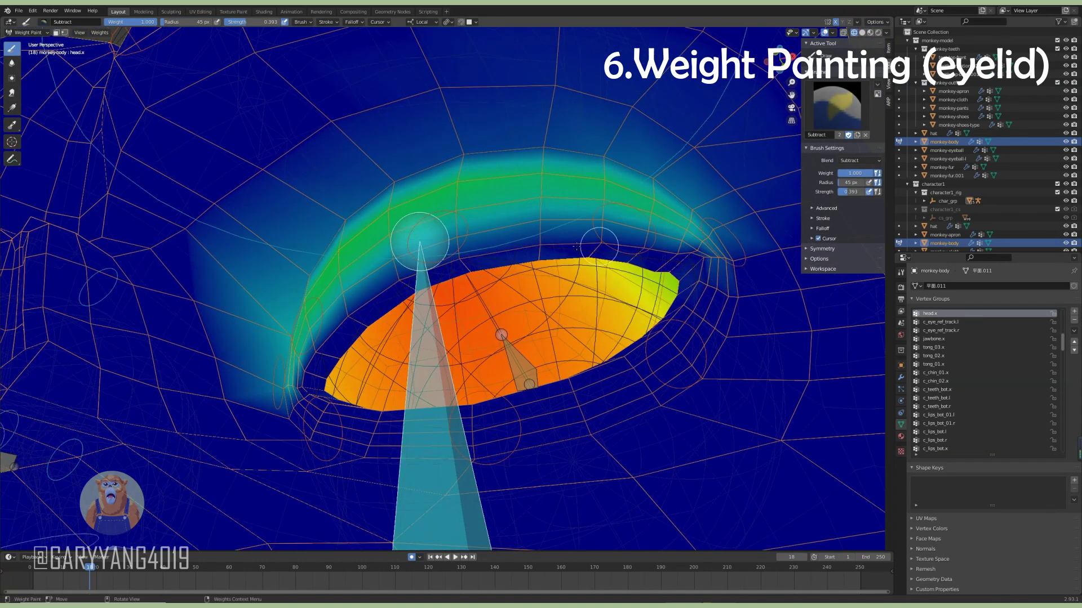
middle_click_drag(576, 246, 507, 304)
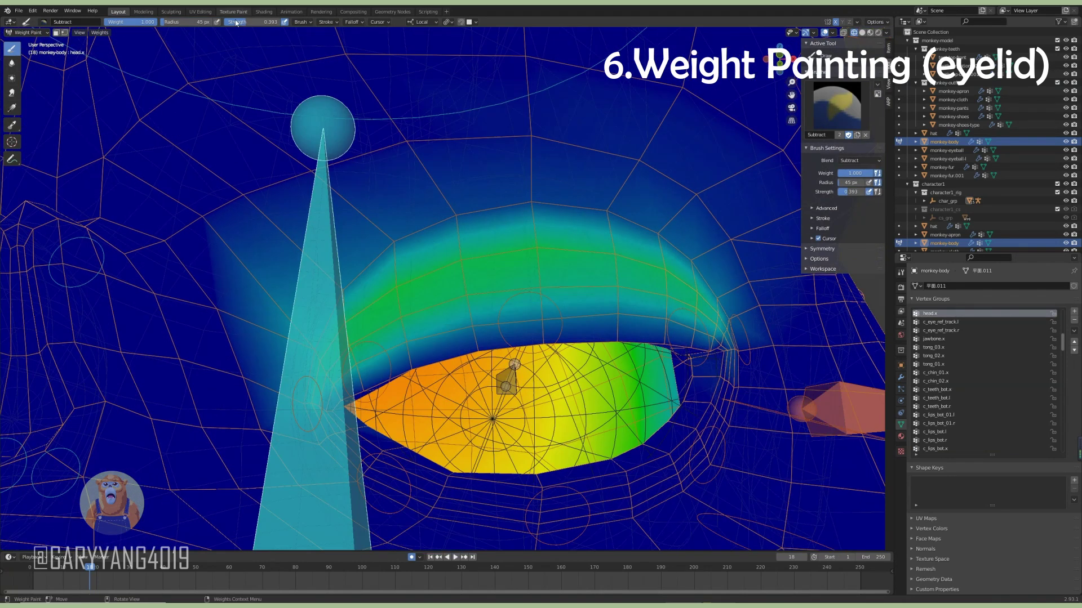
key("shift+f")
left_click(435, 354)
key("b")
middle_click_drag(636, 304, 378, 373)
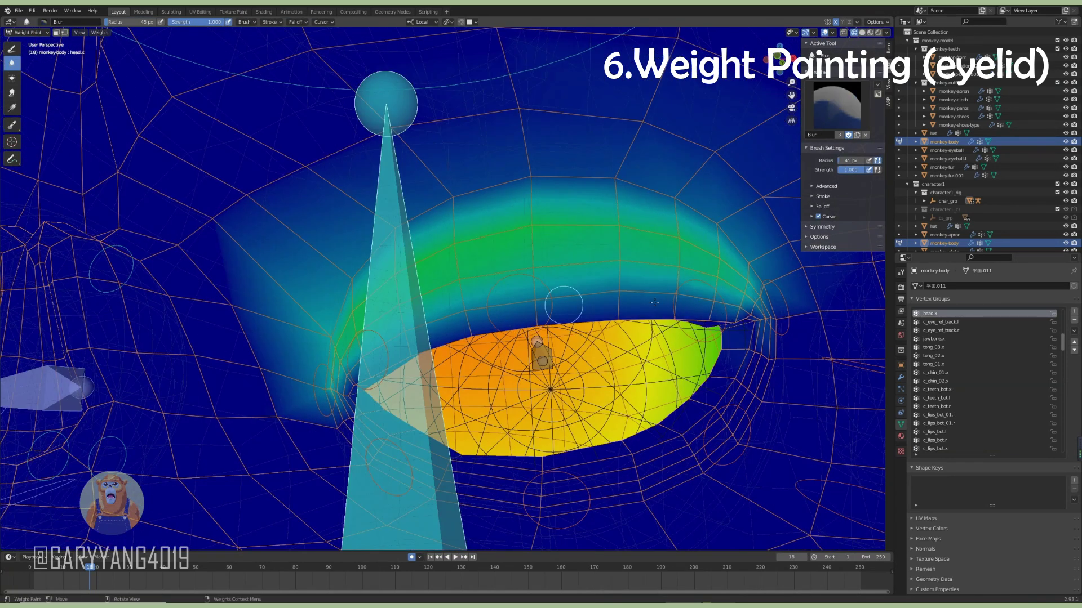
middle_click_drag(654, 303, 698, 276)
Subtract and blur the c_eyelid_top_03.l weights, then check c_eyelid_corner_02.l.
left_click(706, 273, "ctrl")
left_click(12, 48)
left_click(43, 21)
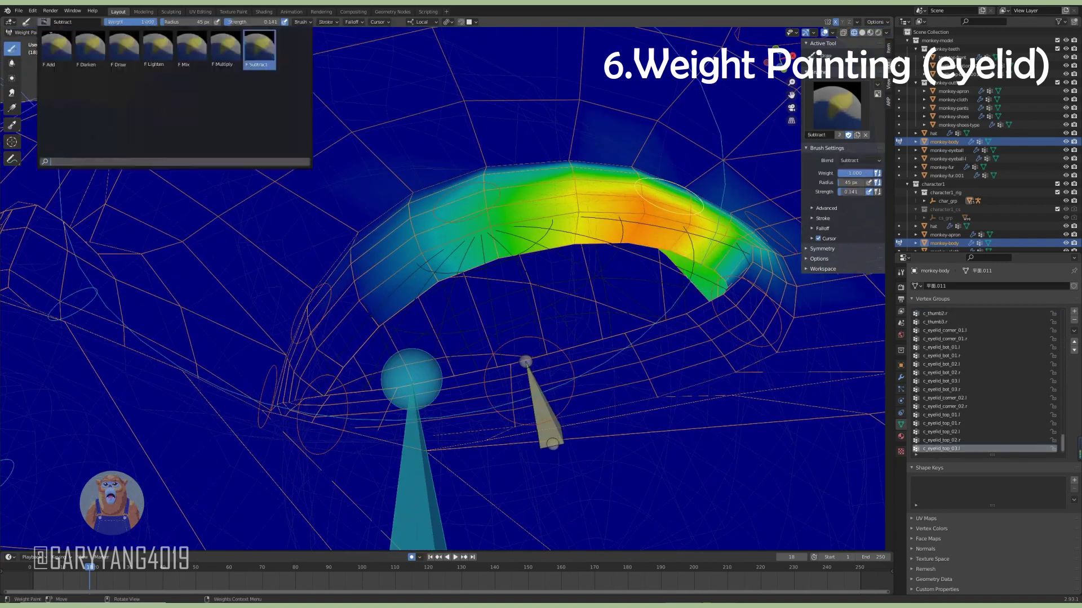
left_click(11, 62)
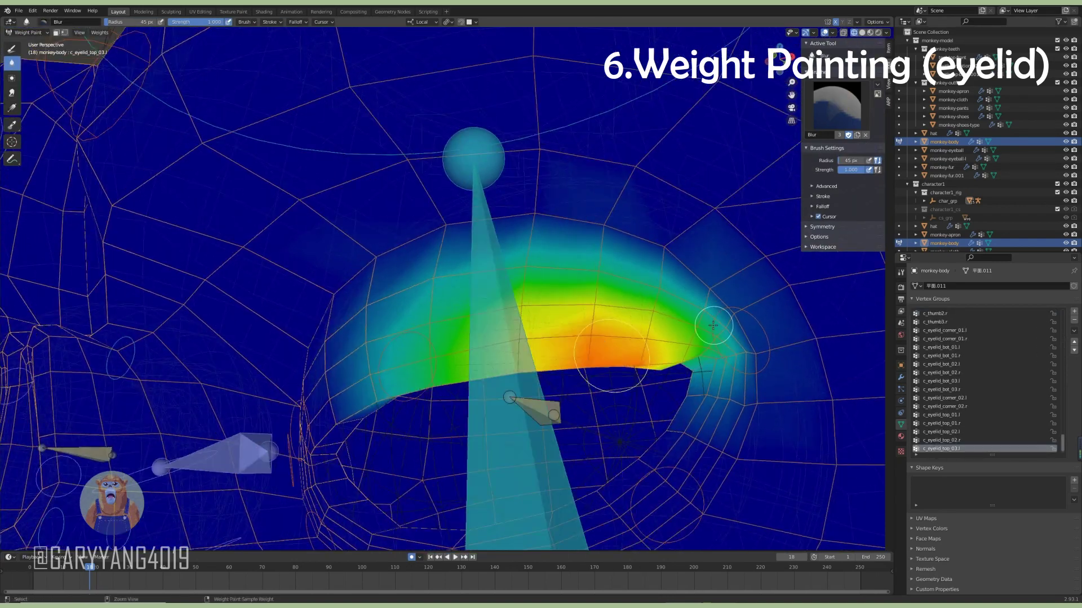
left_click(713, 326, "ctrl")
middle_click_drag(713, 326, 733, 327)
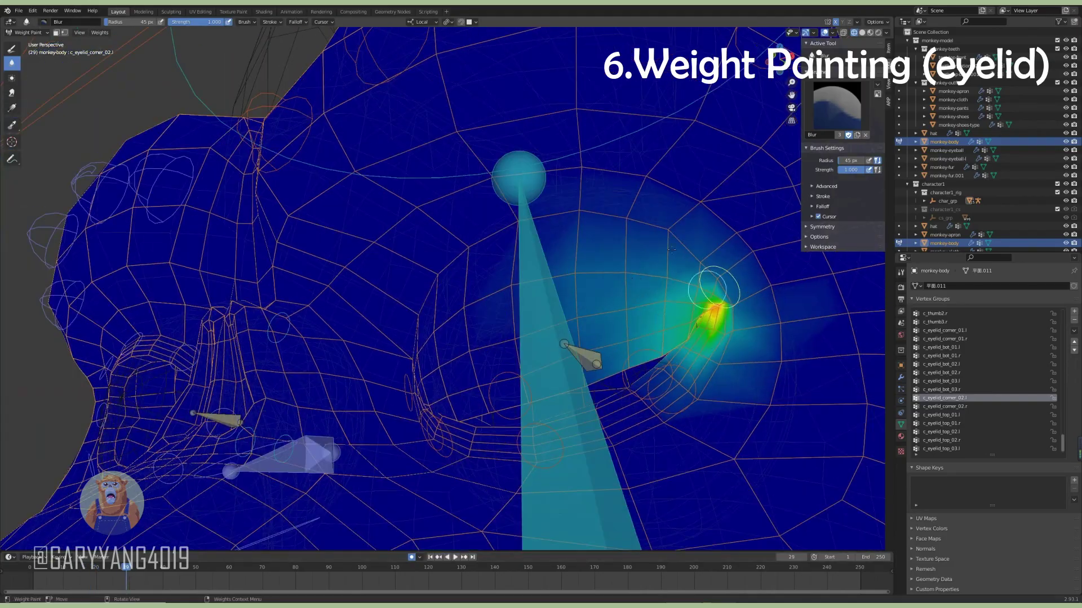
middle_click_drag(648, 316, 749, 321)
Add weight to c_eyelid_corner_02.l at the eye corner and blur it.
left_click(667, 310, "ctrl")
left_click(749, 321, "ctrl")
left_click(12, 48)
left_click(44, 22)
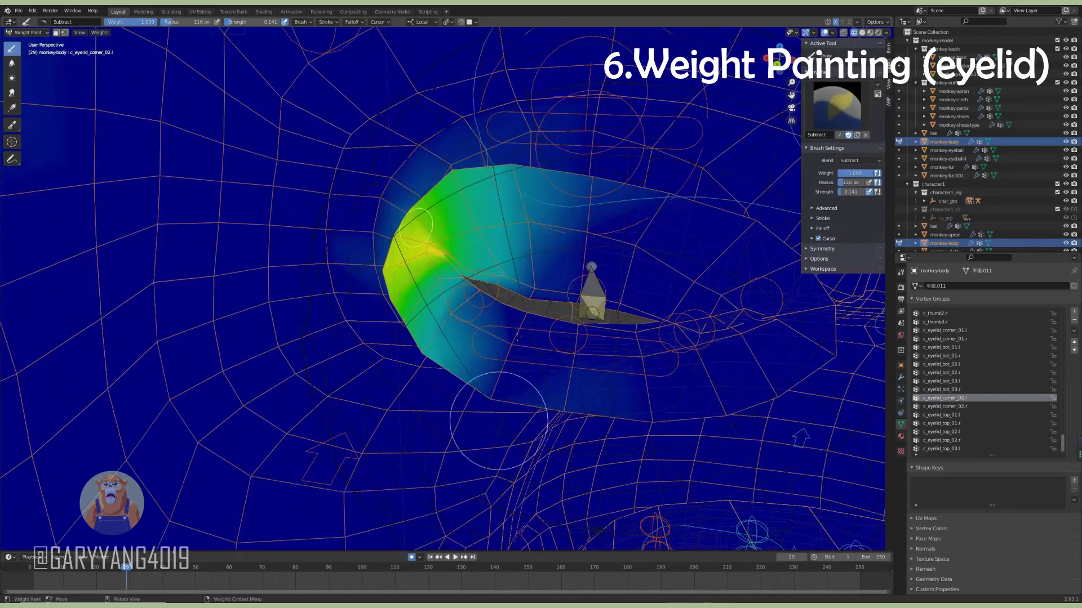
mouse_move(498, 422)
middle_mouse_down()
mouse_move(593, 339)
mouse_move(601, 258)
middle_mouse_up()
key("1")
key("3")
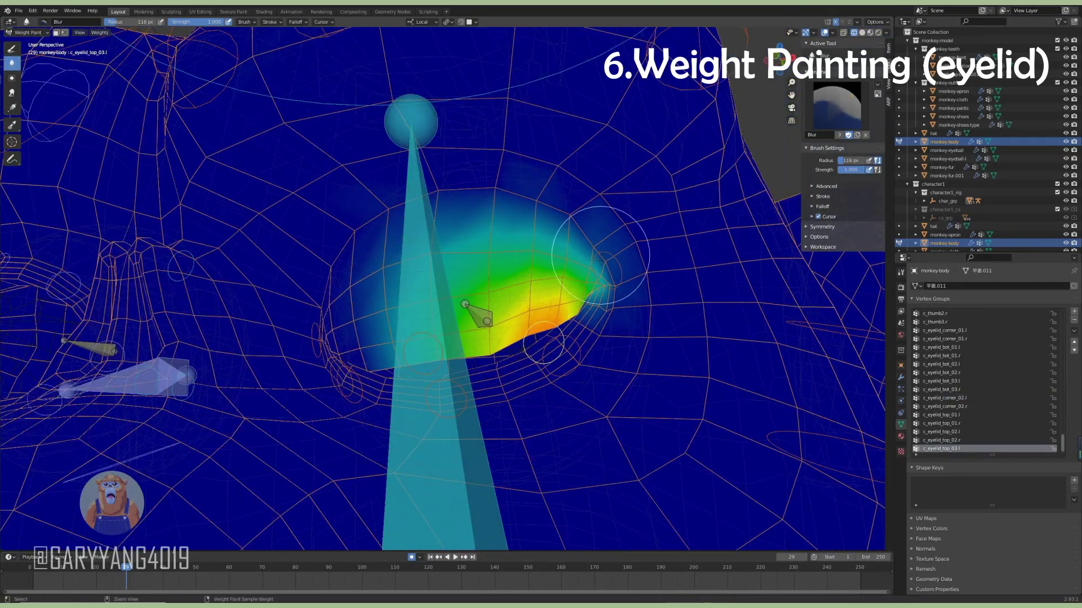
Add and smooth weight on the c_eyelid_top_03.l and c_eyelid_top_02.l upper-lid groups.
middle_click_drag(490, 280, 558, 250)
left_click(557, 250, "ctrl")
middle_click_drag(456, 287, 494, 262)
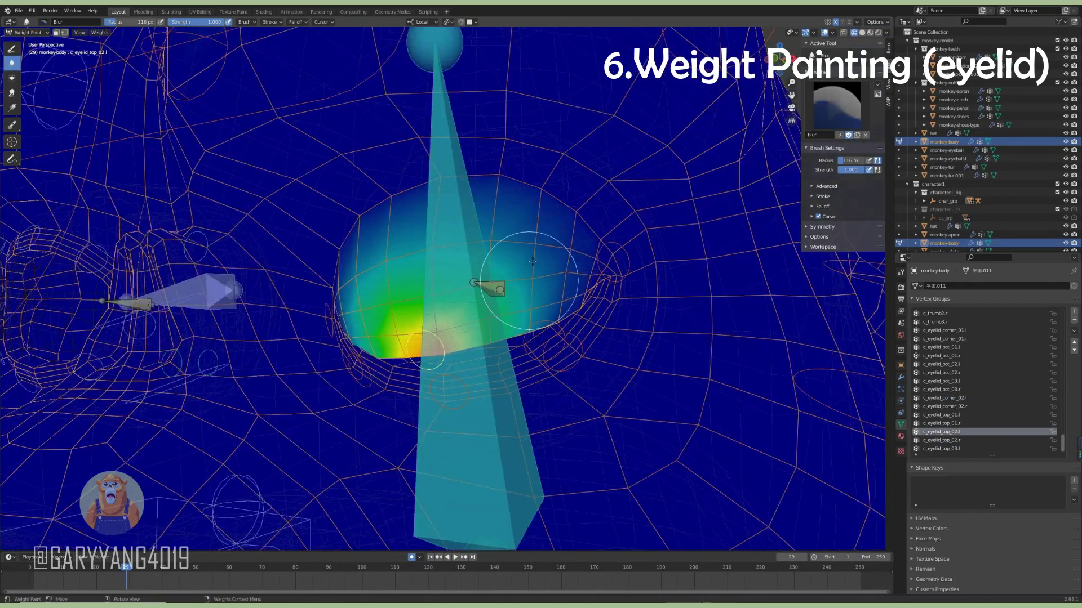
left_click(494, 262, "ctrl")
left_click(554, 240, "ctrl")
middle_click_drag(554, 240, 557, 293)
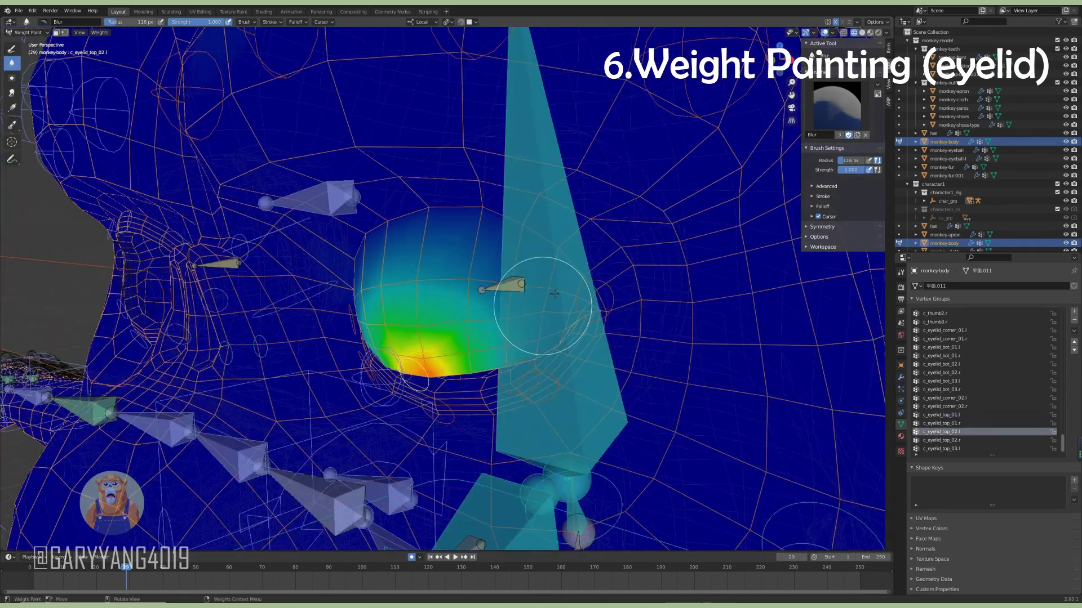
key("2")
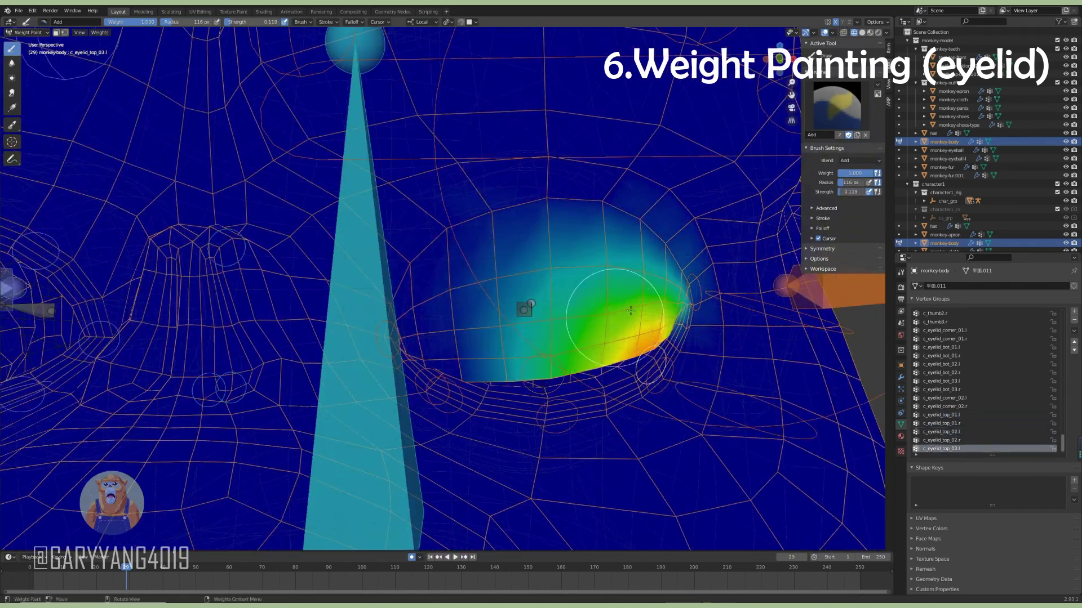
key("2")
scroll(630, 310, "down", 3)
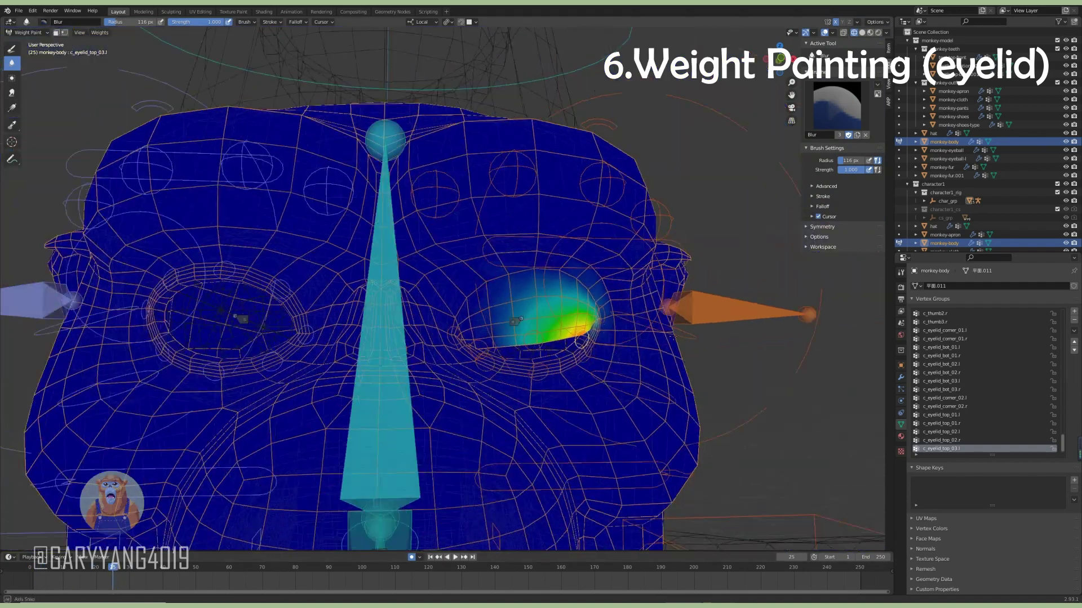
Add and smooth head.x weight around the eyes.
left_click(582, 340, "ctrl")
middle_click_drag(582, 341, 577, 331)
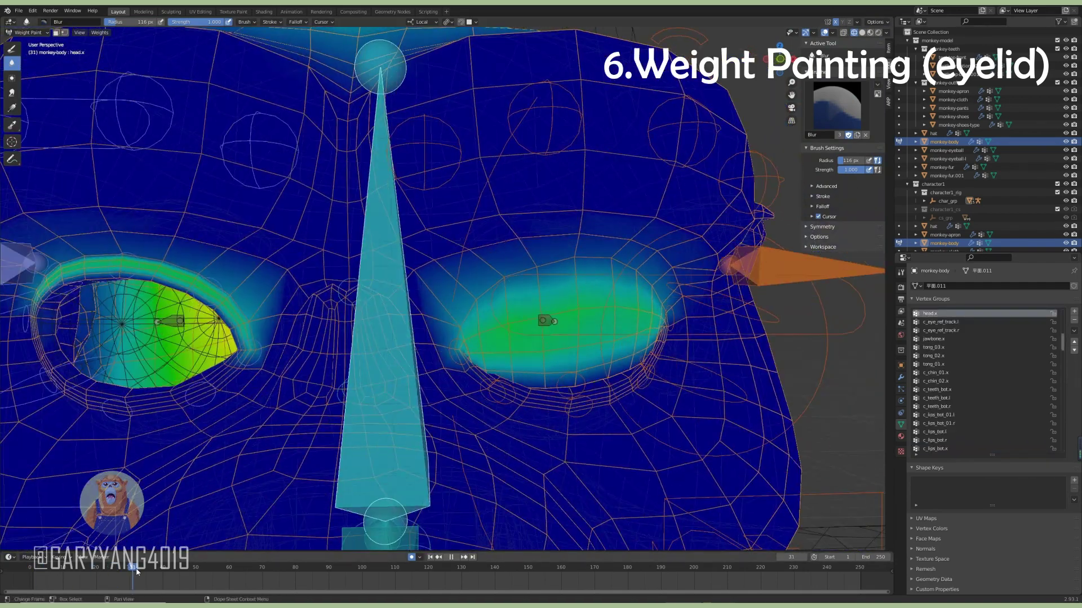
left_click(136, 571)
key("2")
scroll(513, 320, "up", 2)
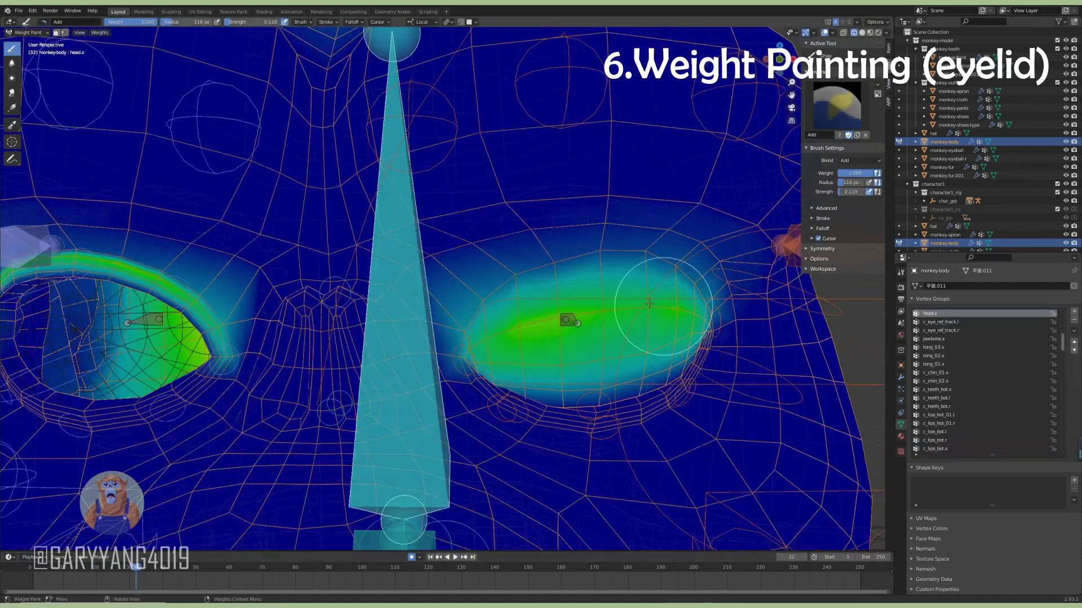
middle_click_drag(604, 341, 597, 332)
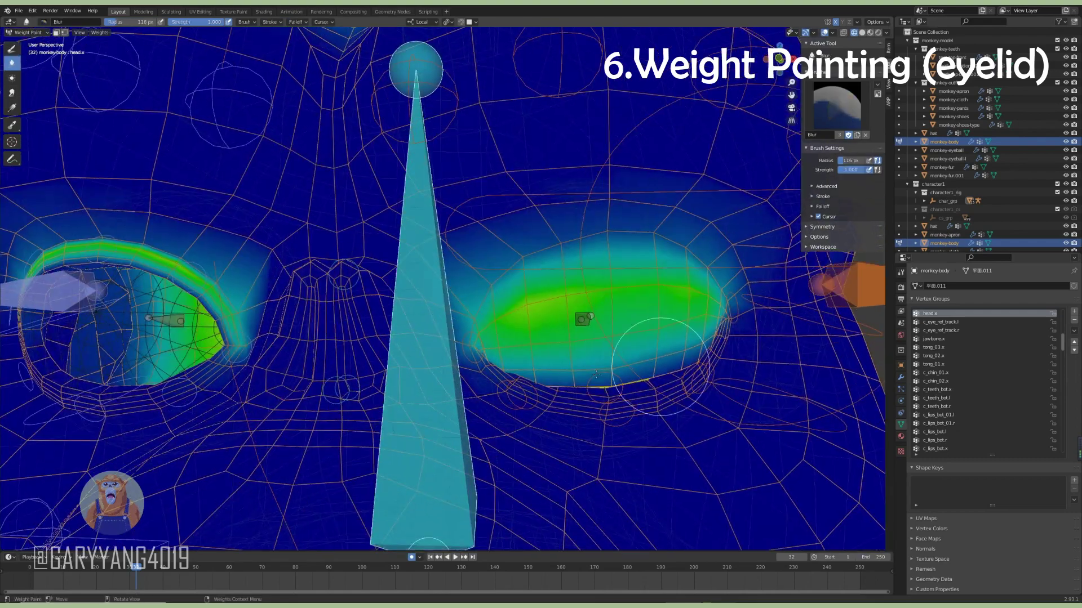
key("2")
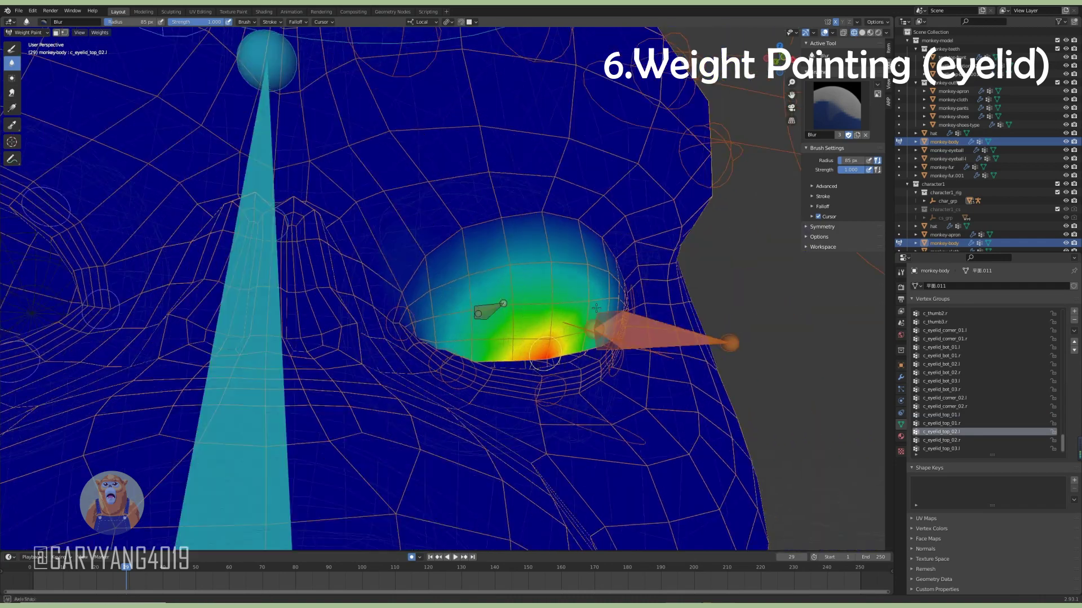
middle_click_drag(570, 331, 601, 271)
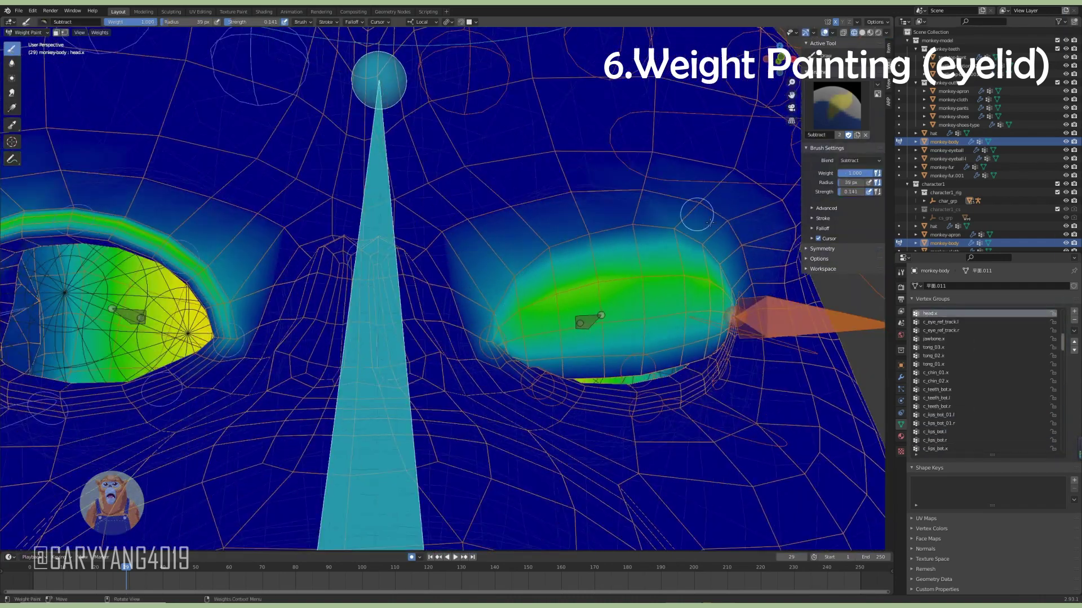
scroll(532, 231, "up", 2)
scroll(569, 292, "up", 2)
mouse_move(568, 292)
middle_mouse_down()
mouse_move(540, 394)
mouse_move(704, 290)
mouse_move(686, 296)
mouse_move(662, 284)
middle_mouse_up()
Check the c_eyelid_bot_01.l, c_eyelid_corner_01.l and c_eyelid_corner_02.l weights.
left_click(530, 417, "ctrl")
left_click(686, 296, "ctrl")
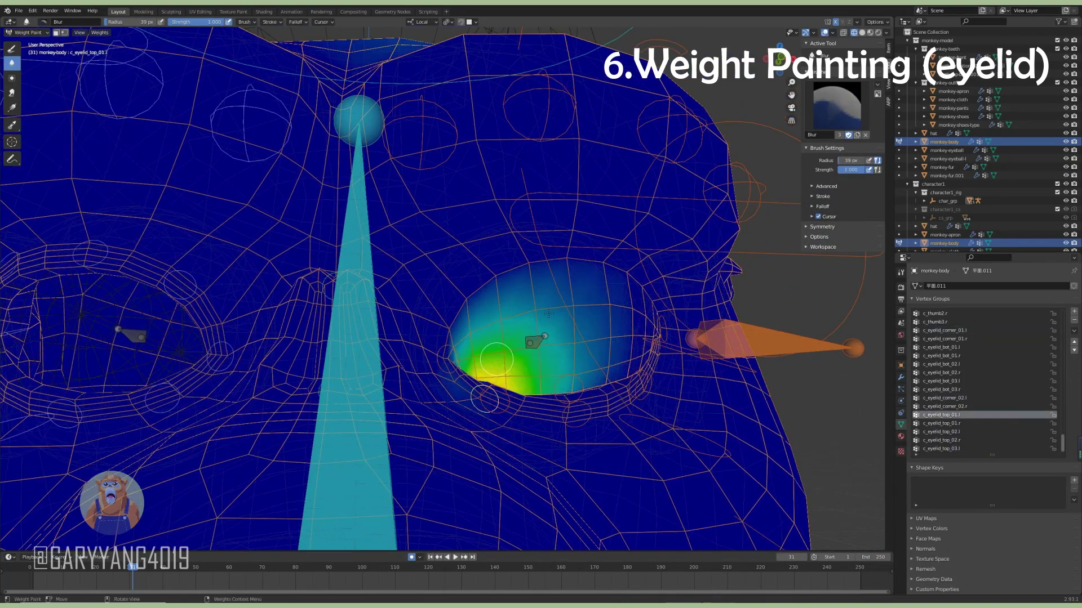
middle_click_drag(527, 314, 666, 340)
left_click(666, 340, "ctrl")
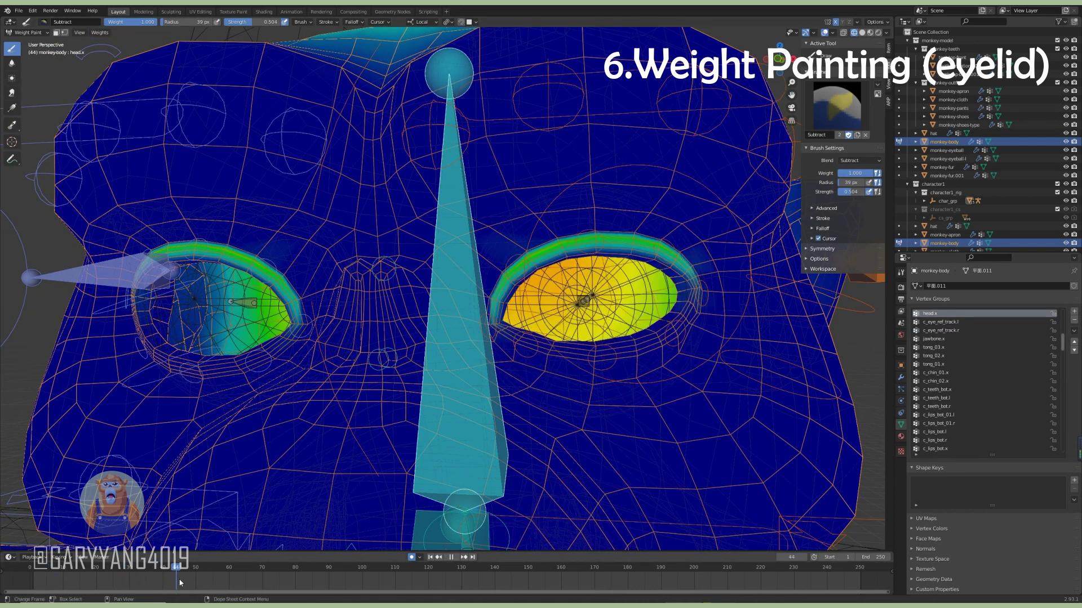
Select another eyelid vertex group and set the Draw brush to add weight.
key("space")
left_click(43, 21)
left_click(53, 45)
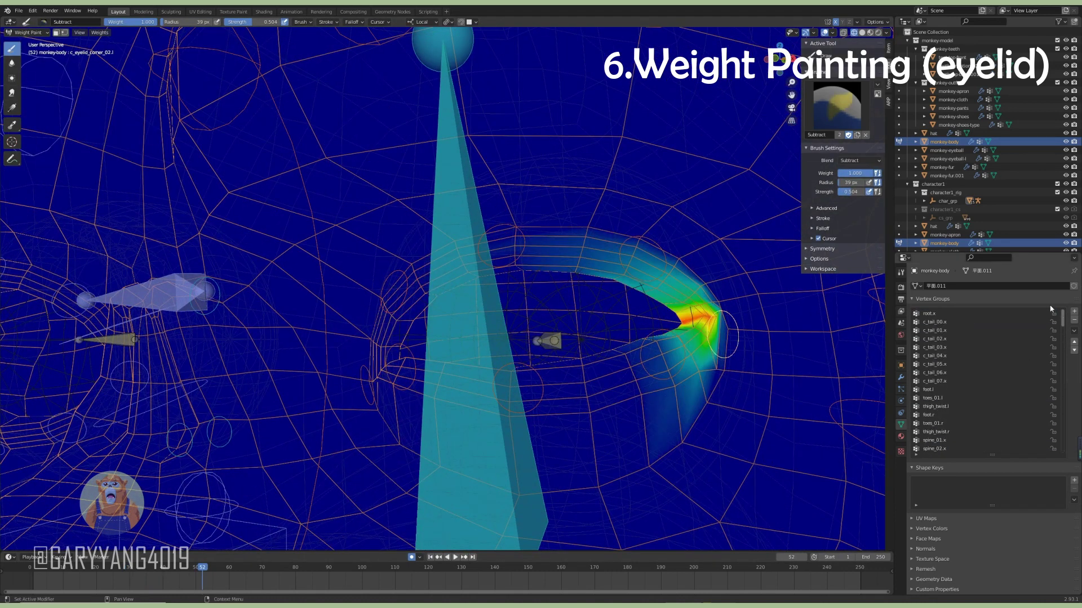
left_click(1048, 313)
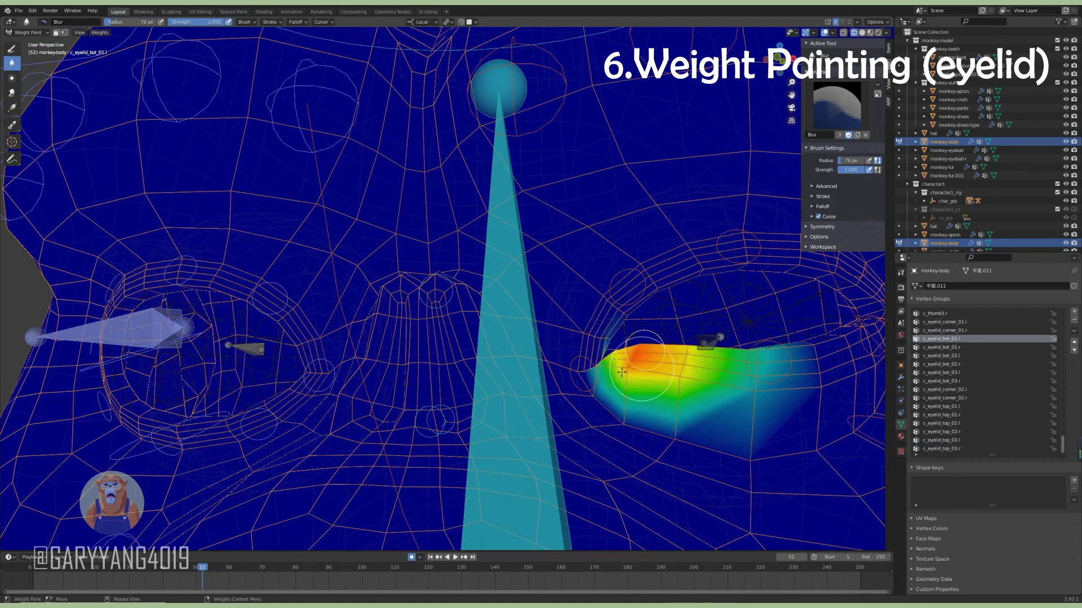
left_click(44, 24)
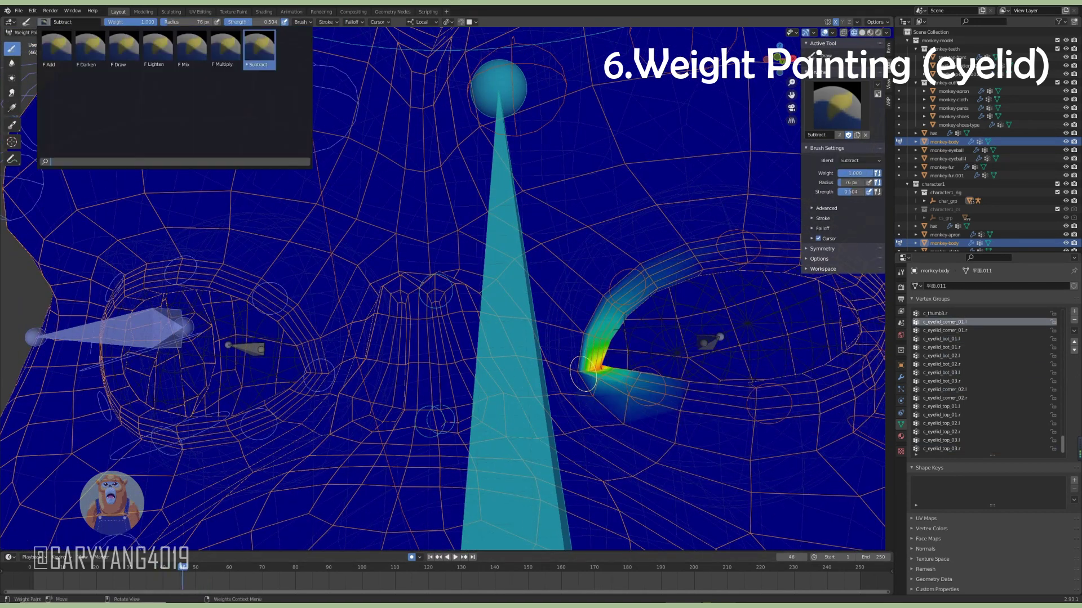
left_click(61, 42)
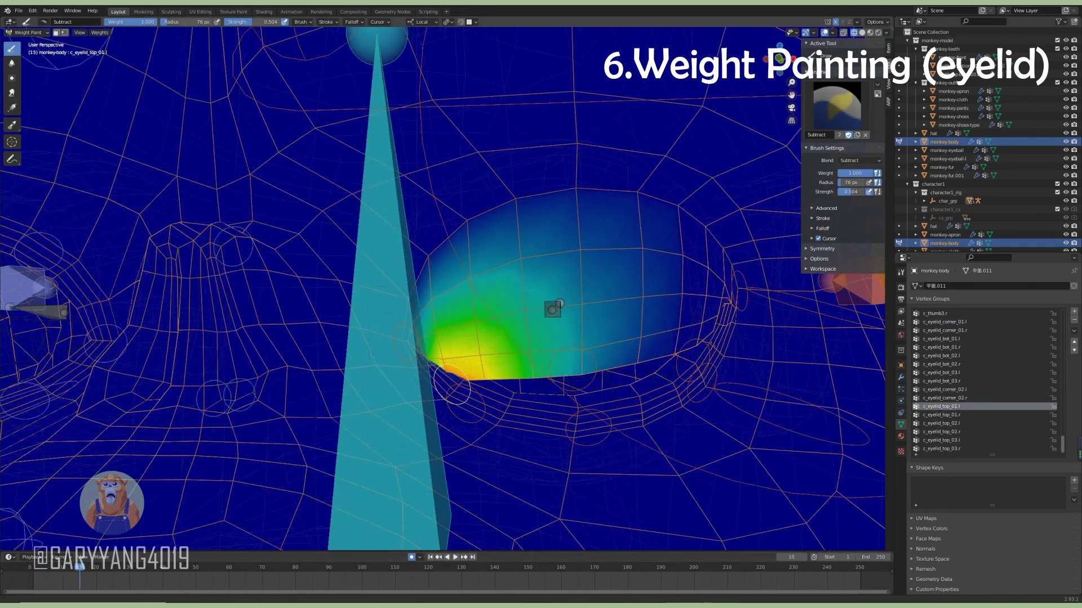
Play the animation from frames 1 and 42 to test eyelid deformation, switching to Blur.
key("space")
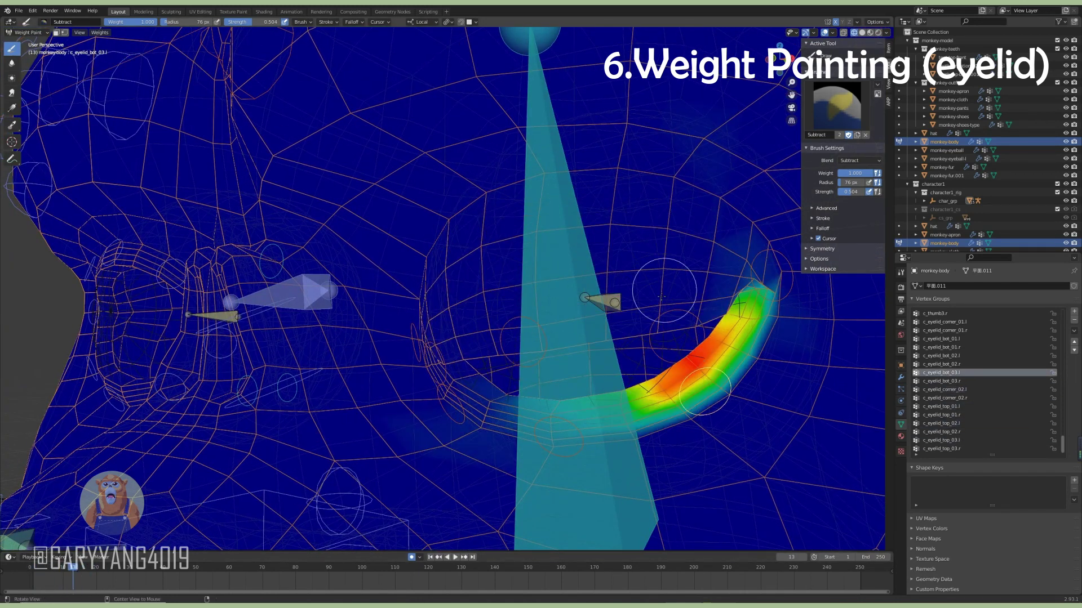
key("space")
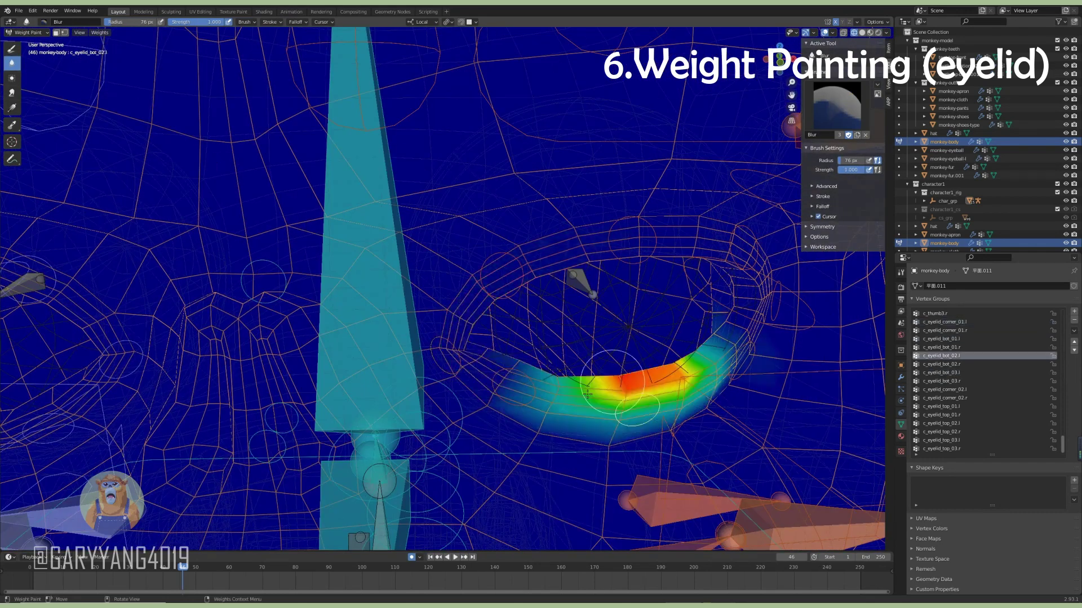
middle_click_drag(588, 392, 674, 385)
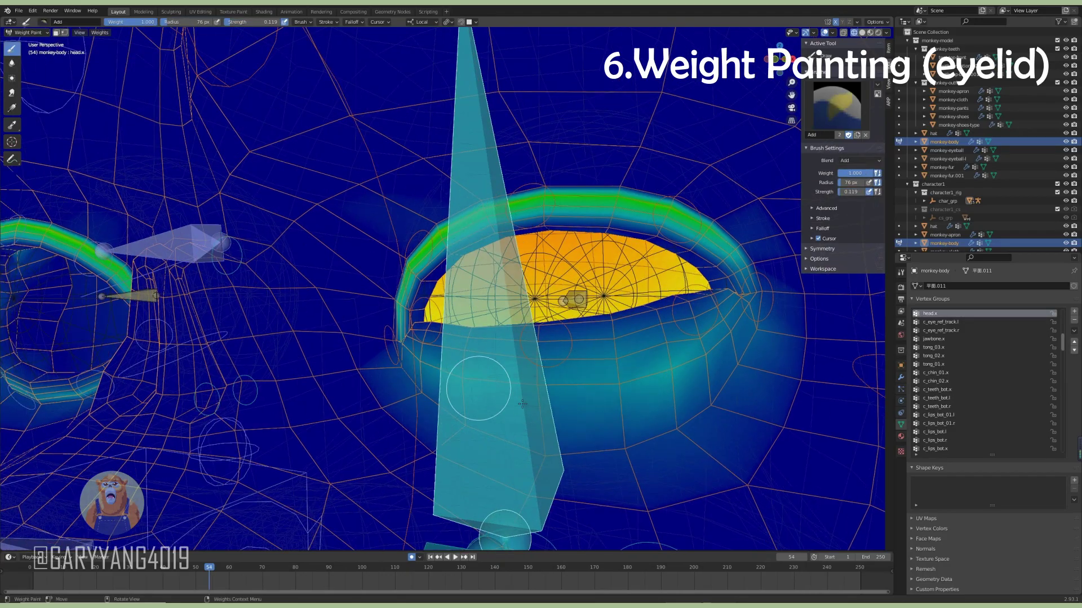
middle_click_drag(523, 403, 423, 344)
mouse_move(721, 345)
middle_mouse_down()
mouse_move(713, 350)
mouse_move(704, 307)
mouse_move(519, 396)
middle_mouse_up()
key("shift+Left")
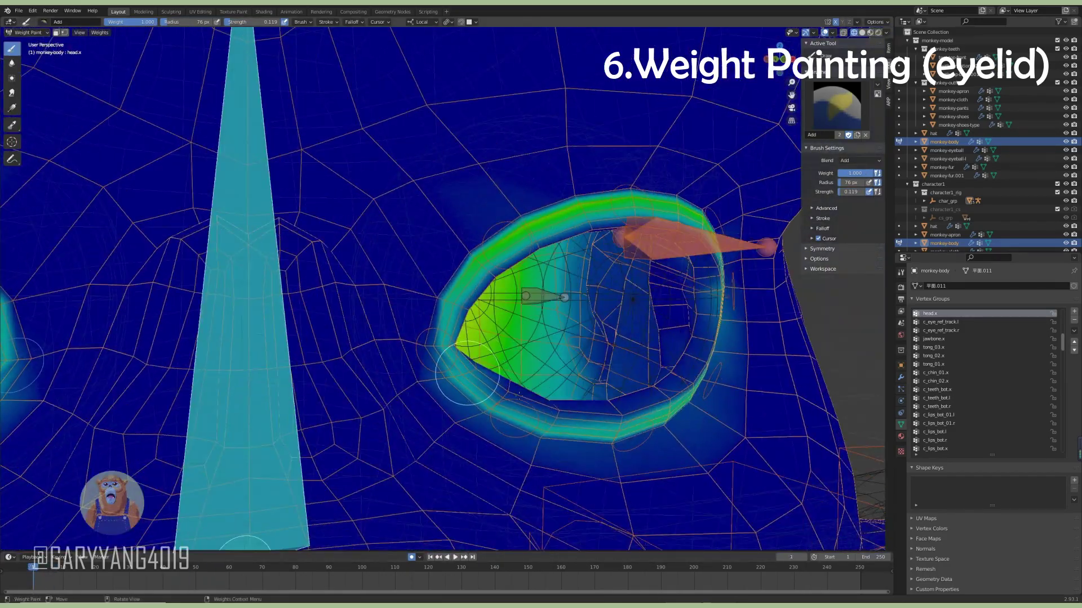
left_click(12, 63)
left_click(169, 571)
key("space")
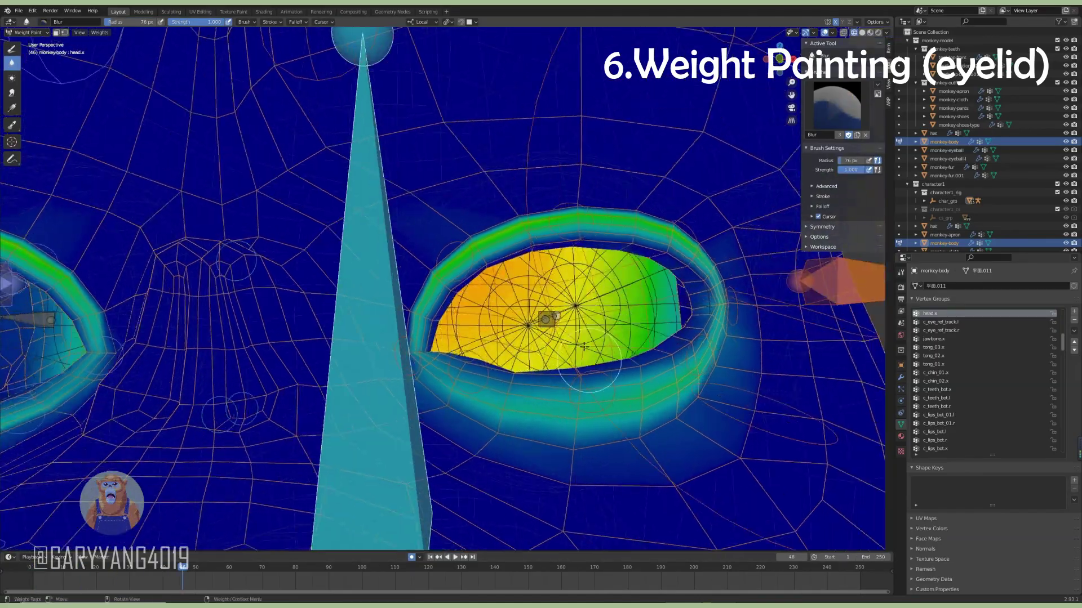